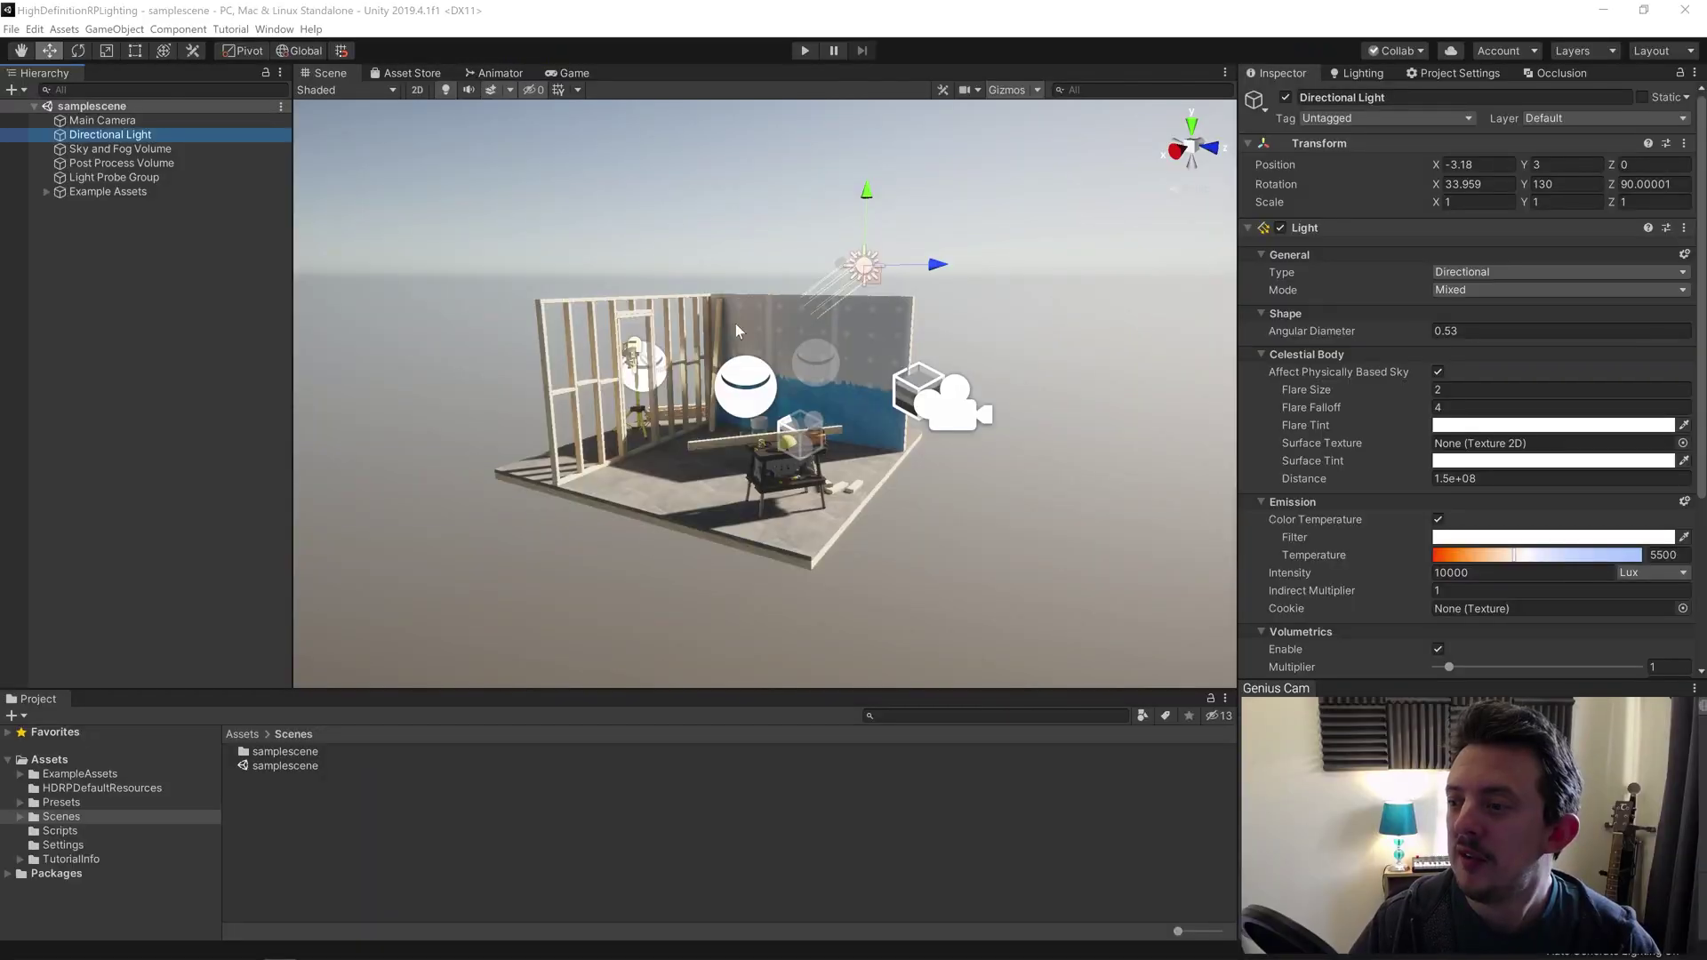
Check the light's Intensity unit options and keep the unit at Lux.
scroll(1702, 231, "down", 3)
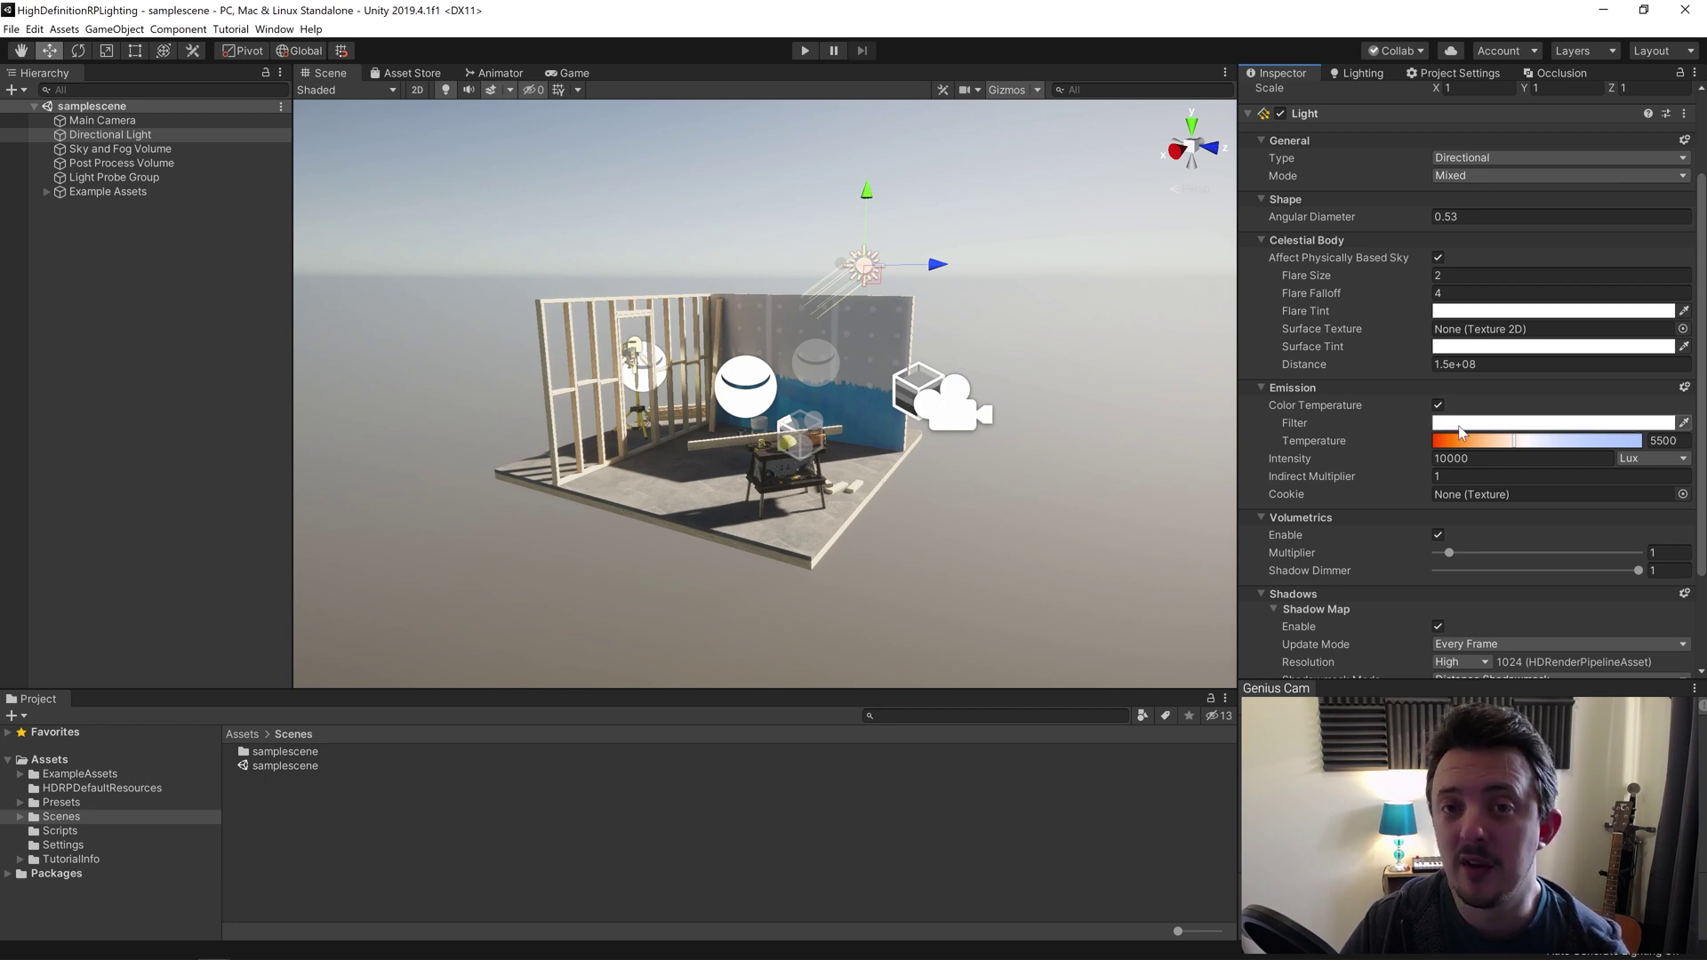
scroll(1532, 222, "up", 3)
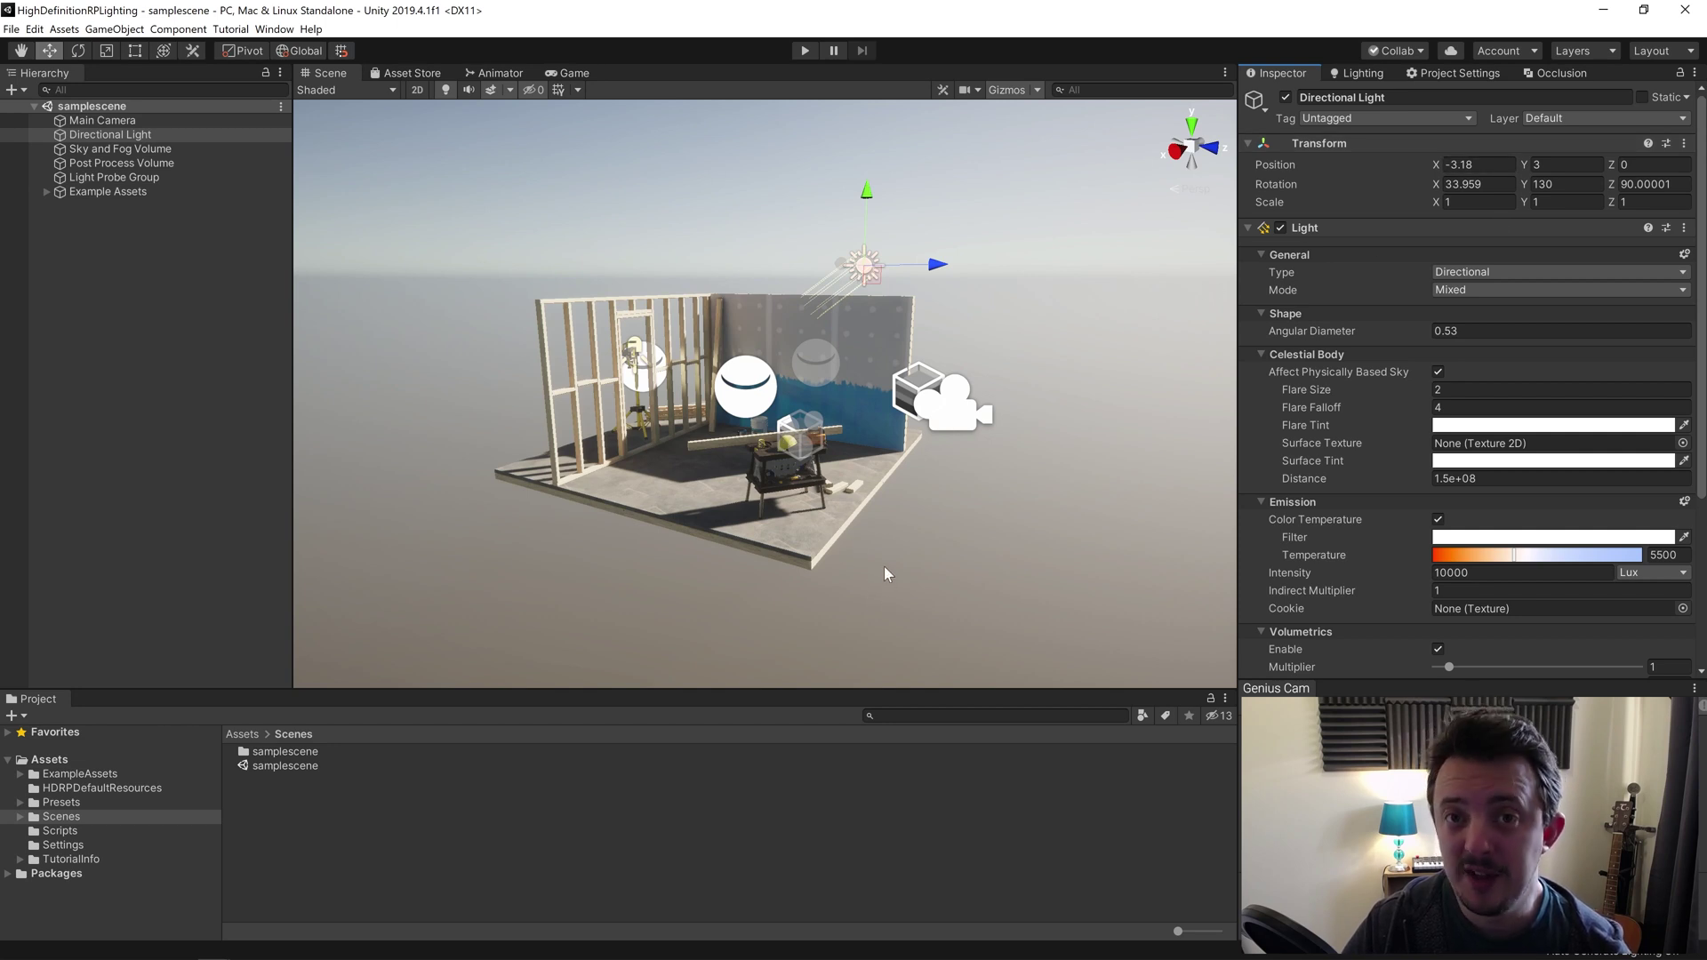
scroll(889, 562, "up", 5)
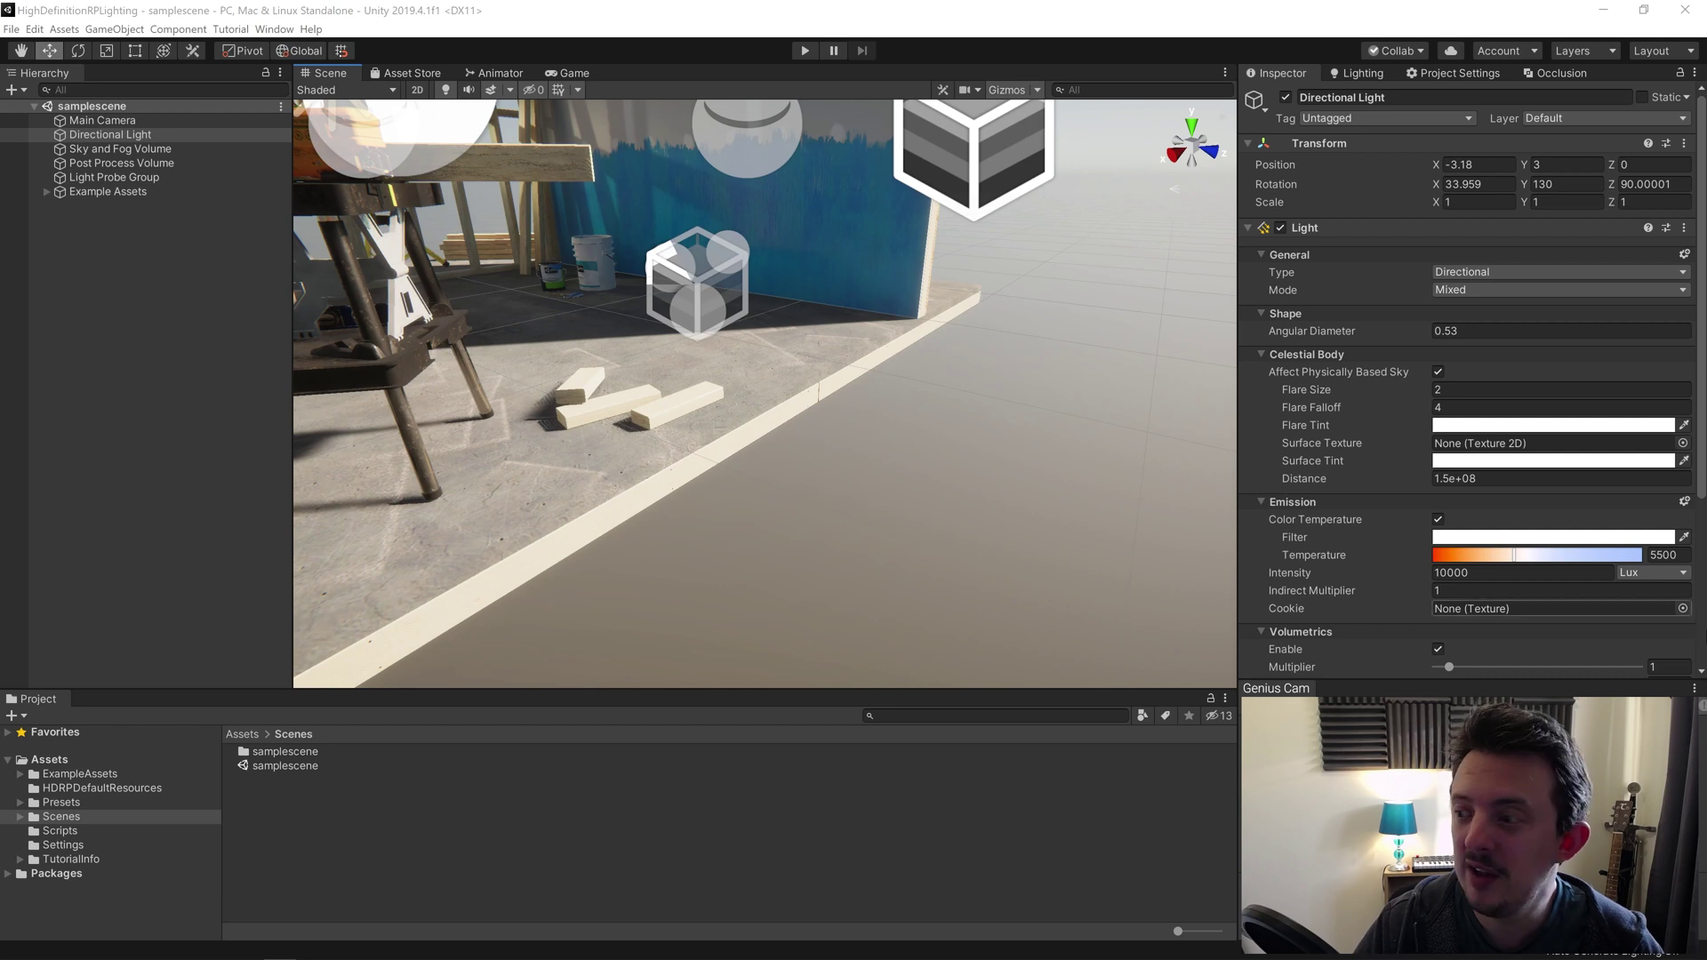
left_click(1677, 575)
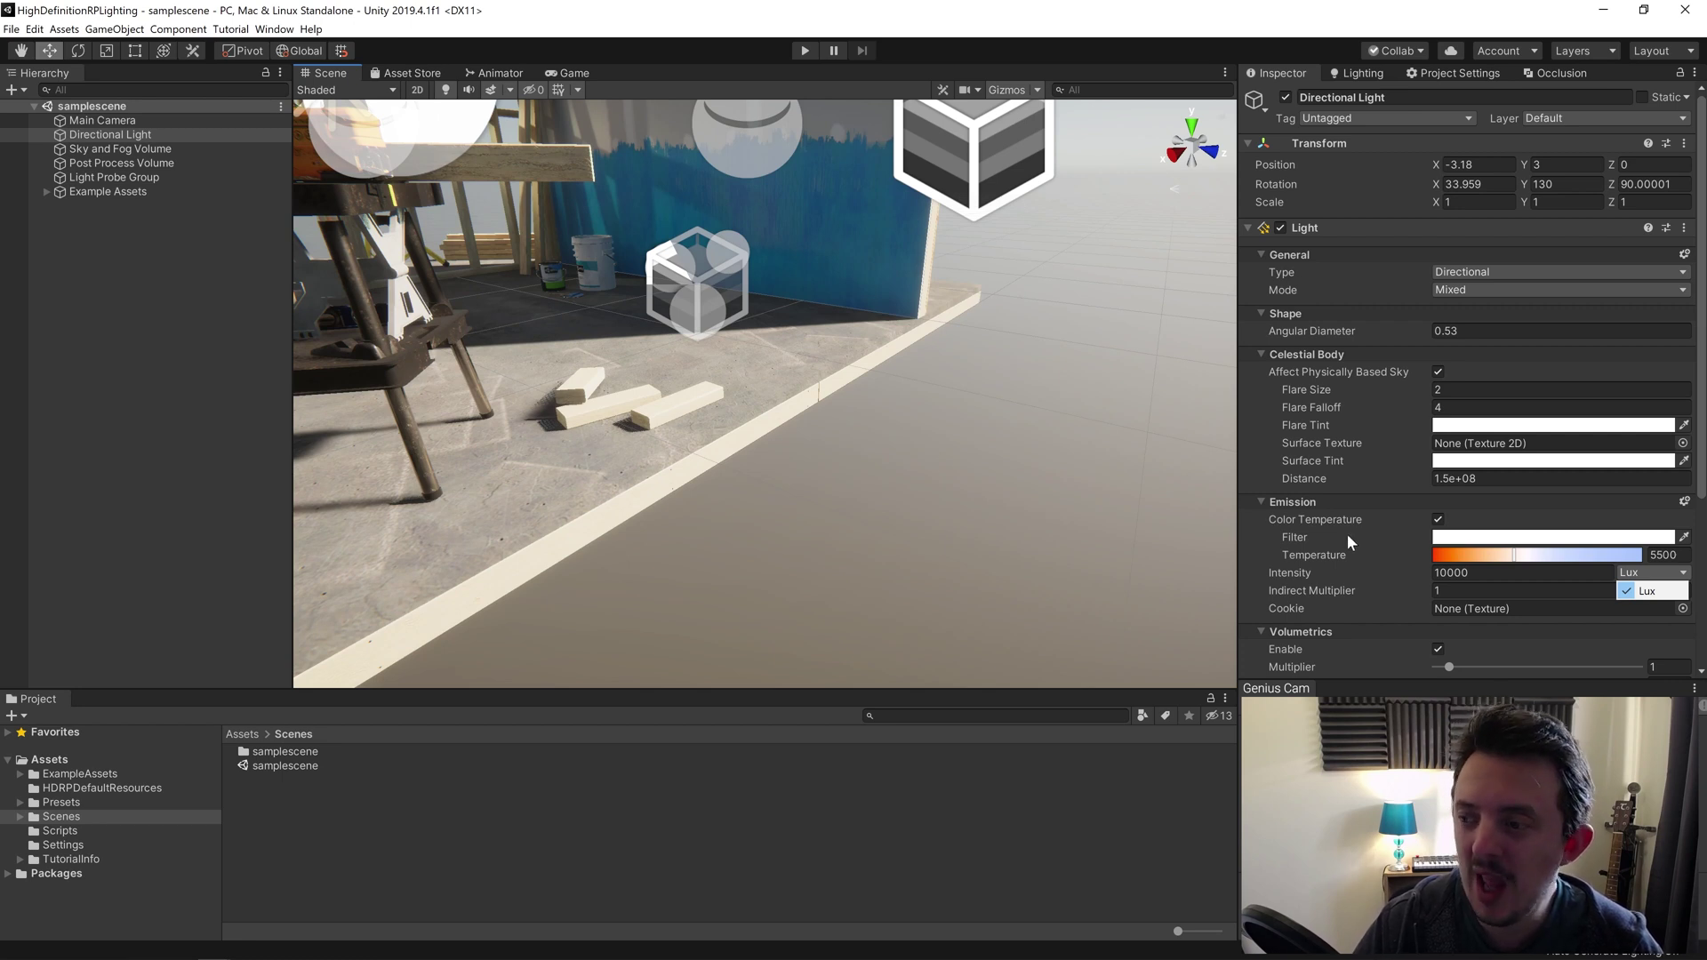
left_click(1634, 593)
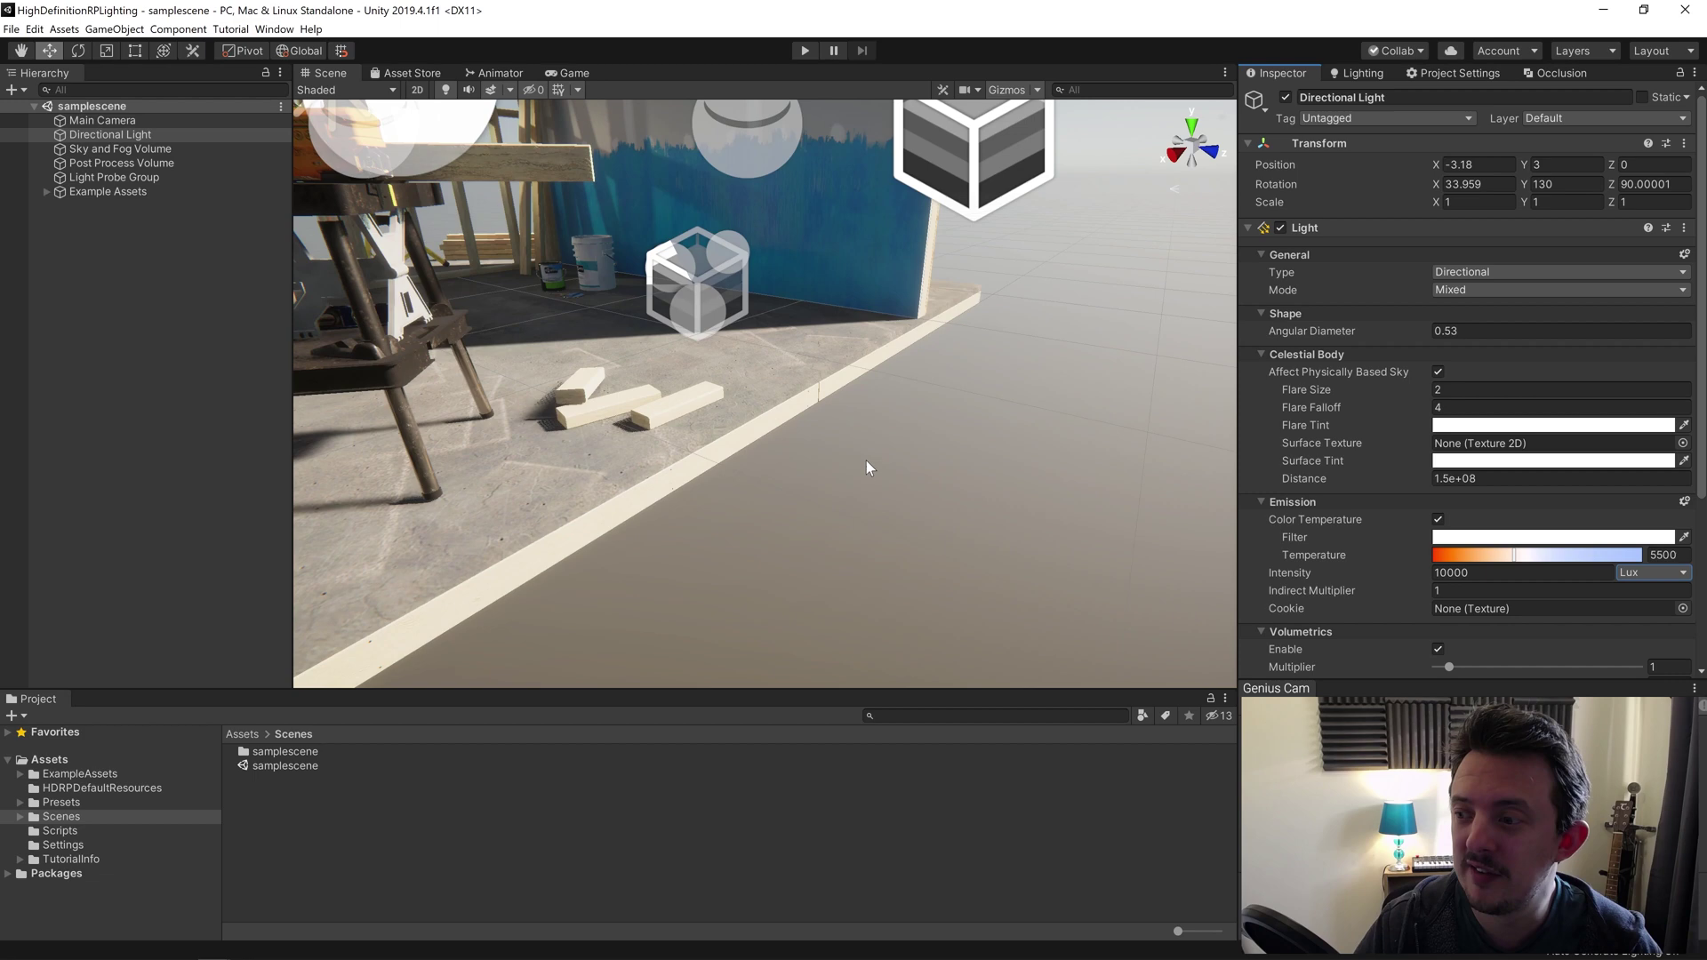
Pull back and orbit the Scene view to see the whole room.
scroll(692, 574, "down", 5)
left_click_drag(691, 574, 680, 521, "alt")
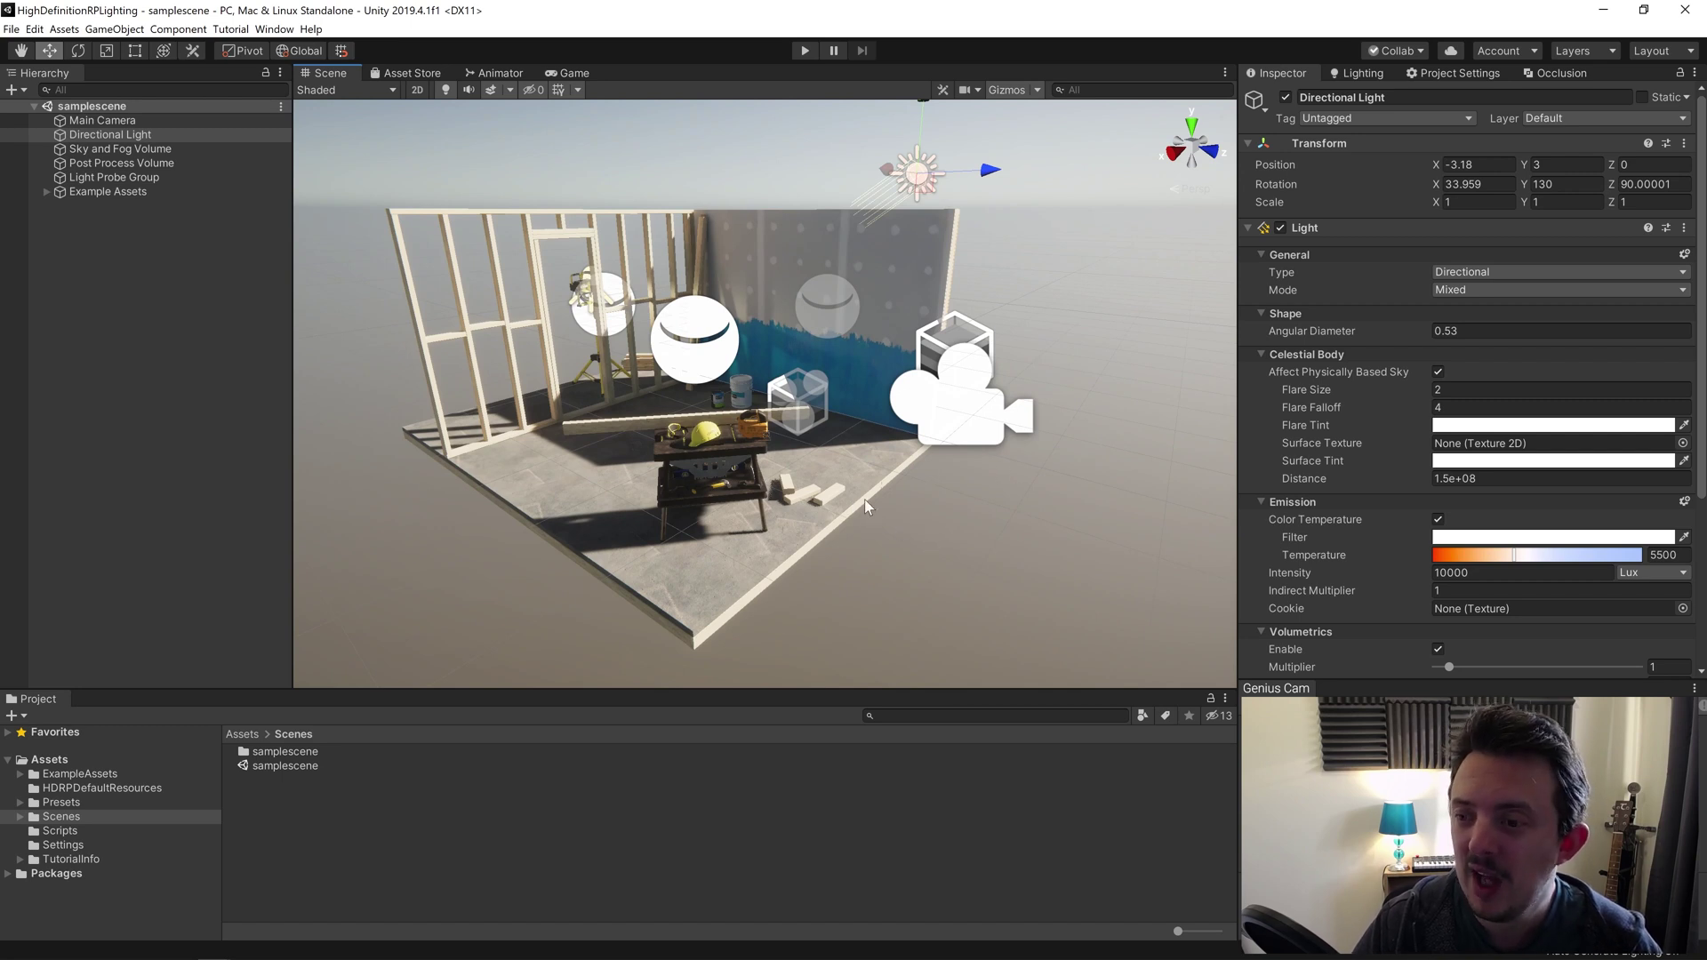
left_click_drag(948, 488, 914, 509, "alt")
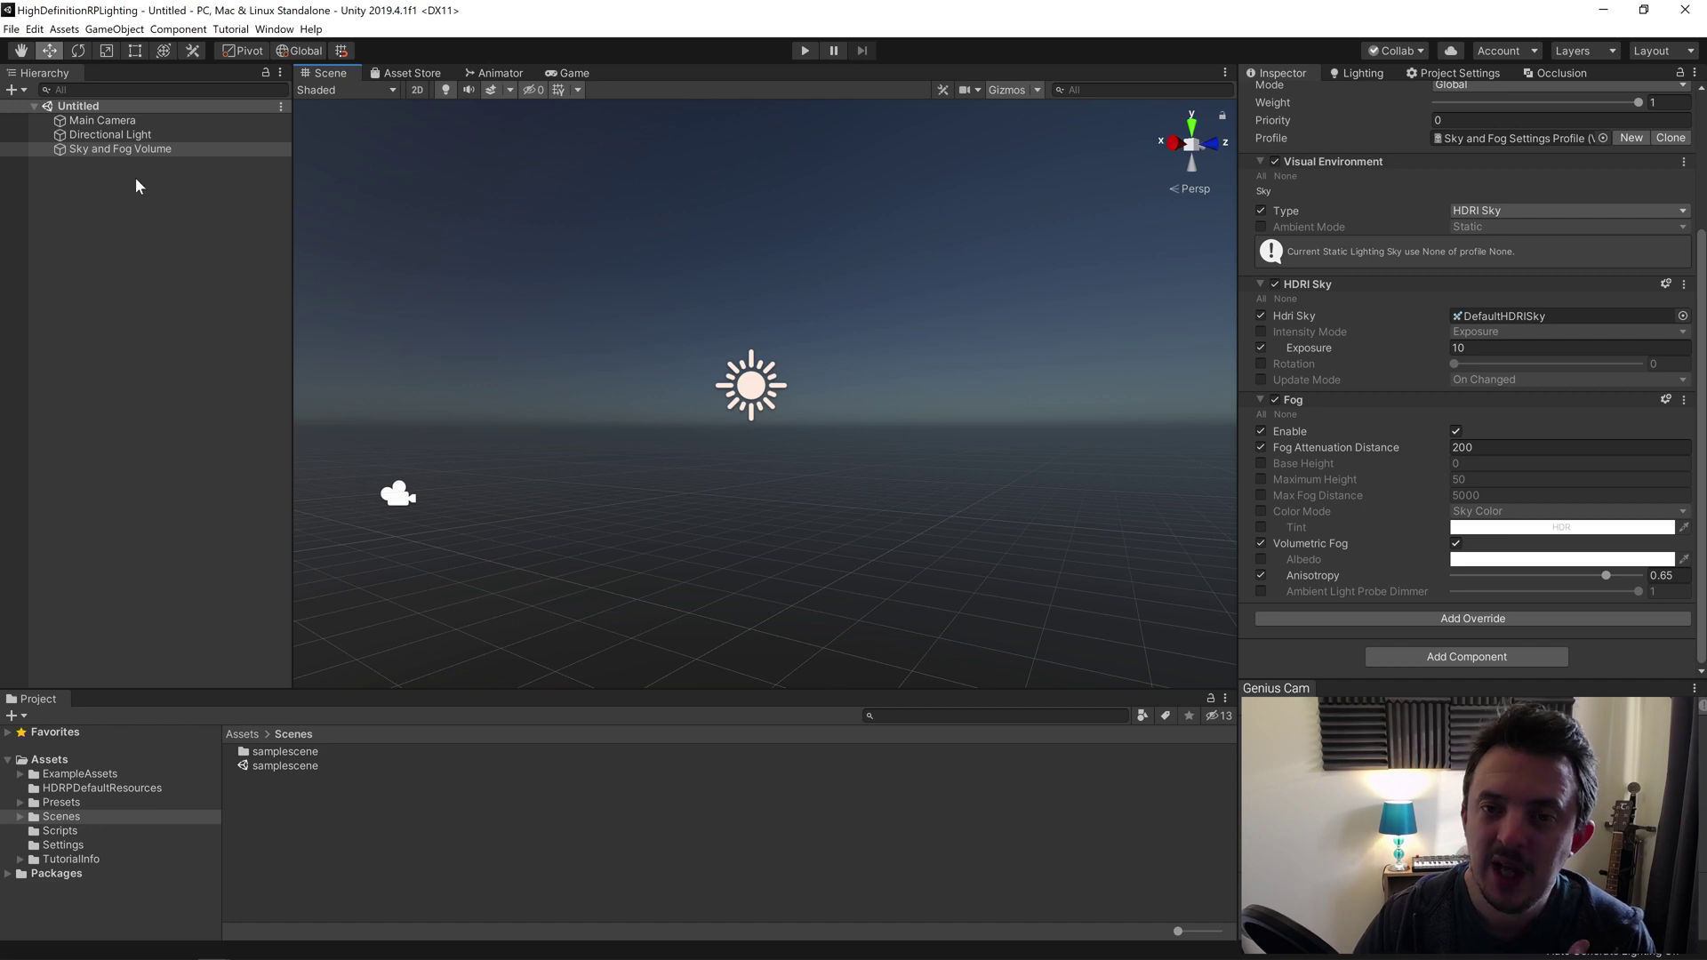
Inspect the new scene's Main Camera, Directional Light and Sky and Fog Volume settings.
left_click(102, 125)
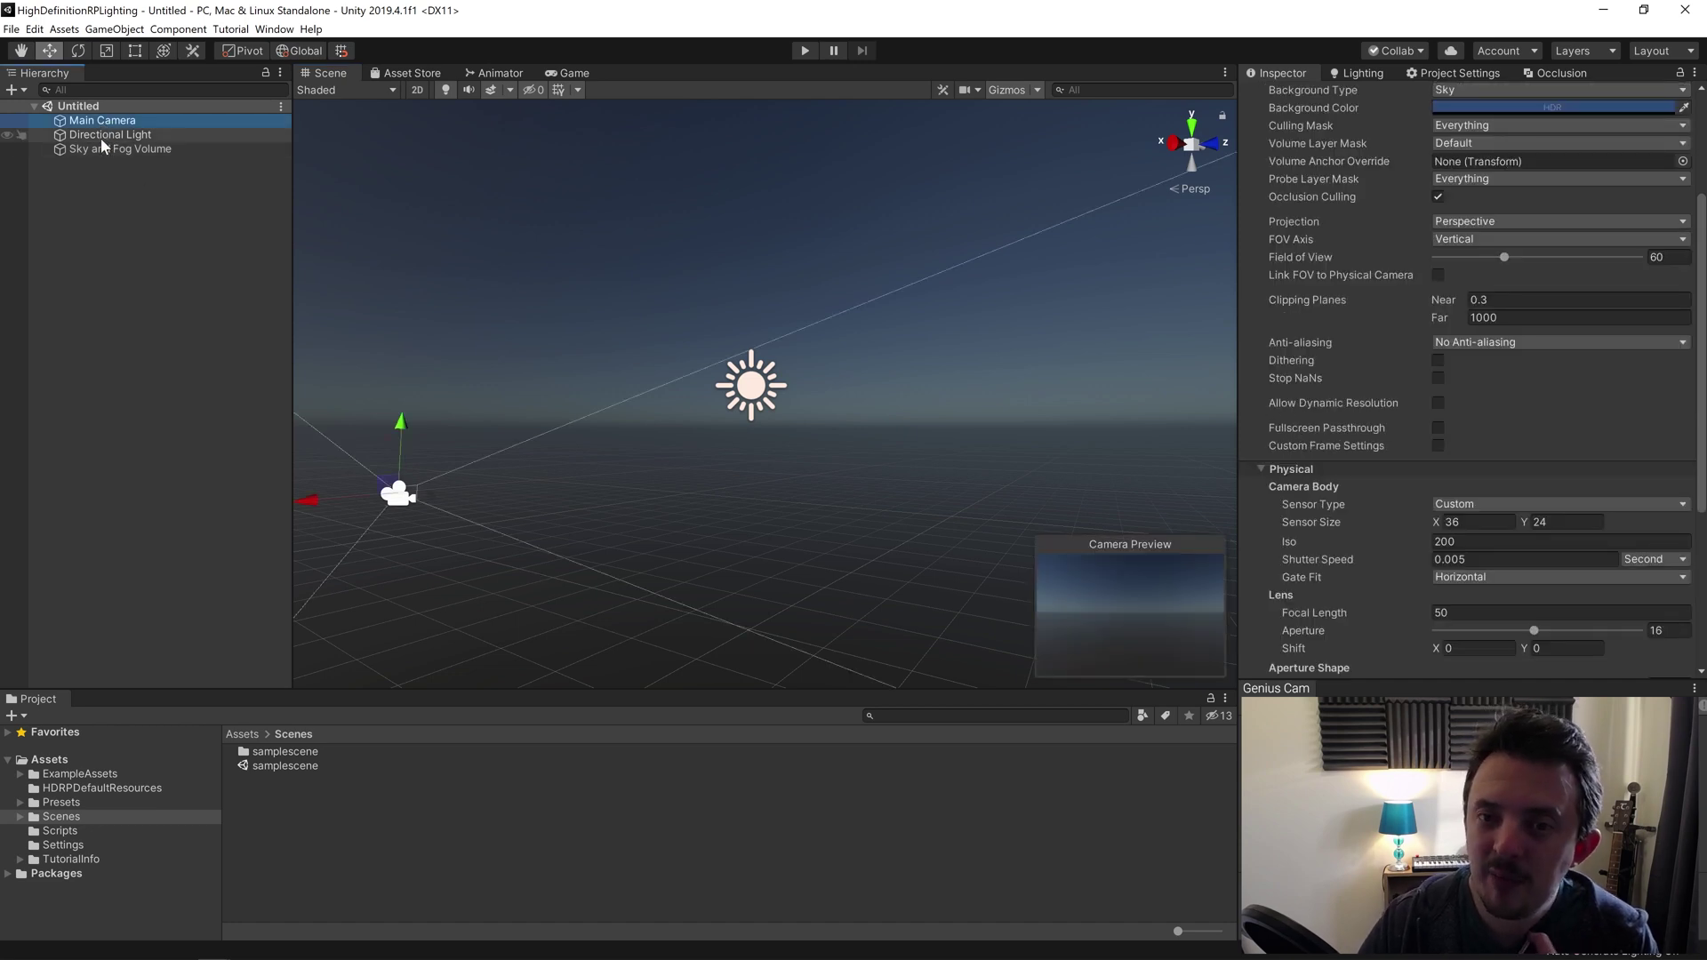
left_click(100, 138)
left_click(102, 152)
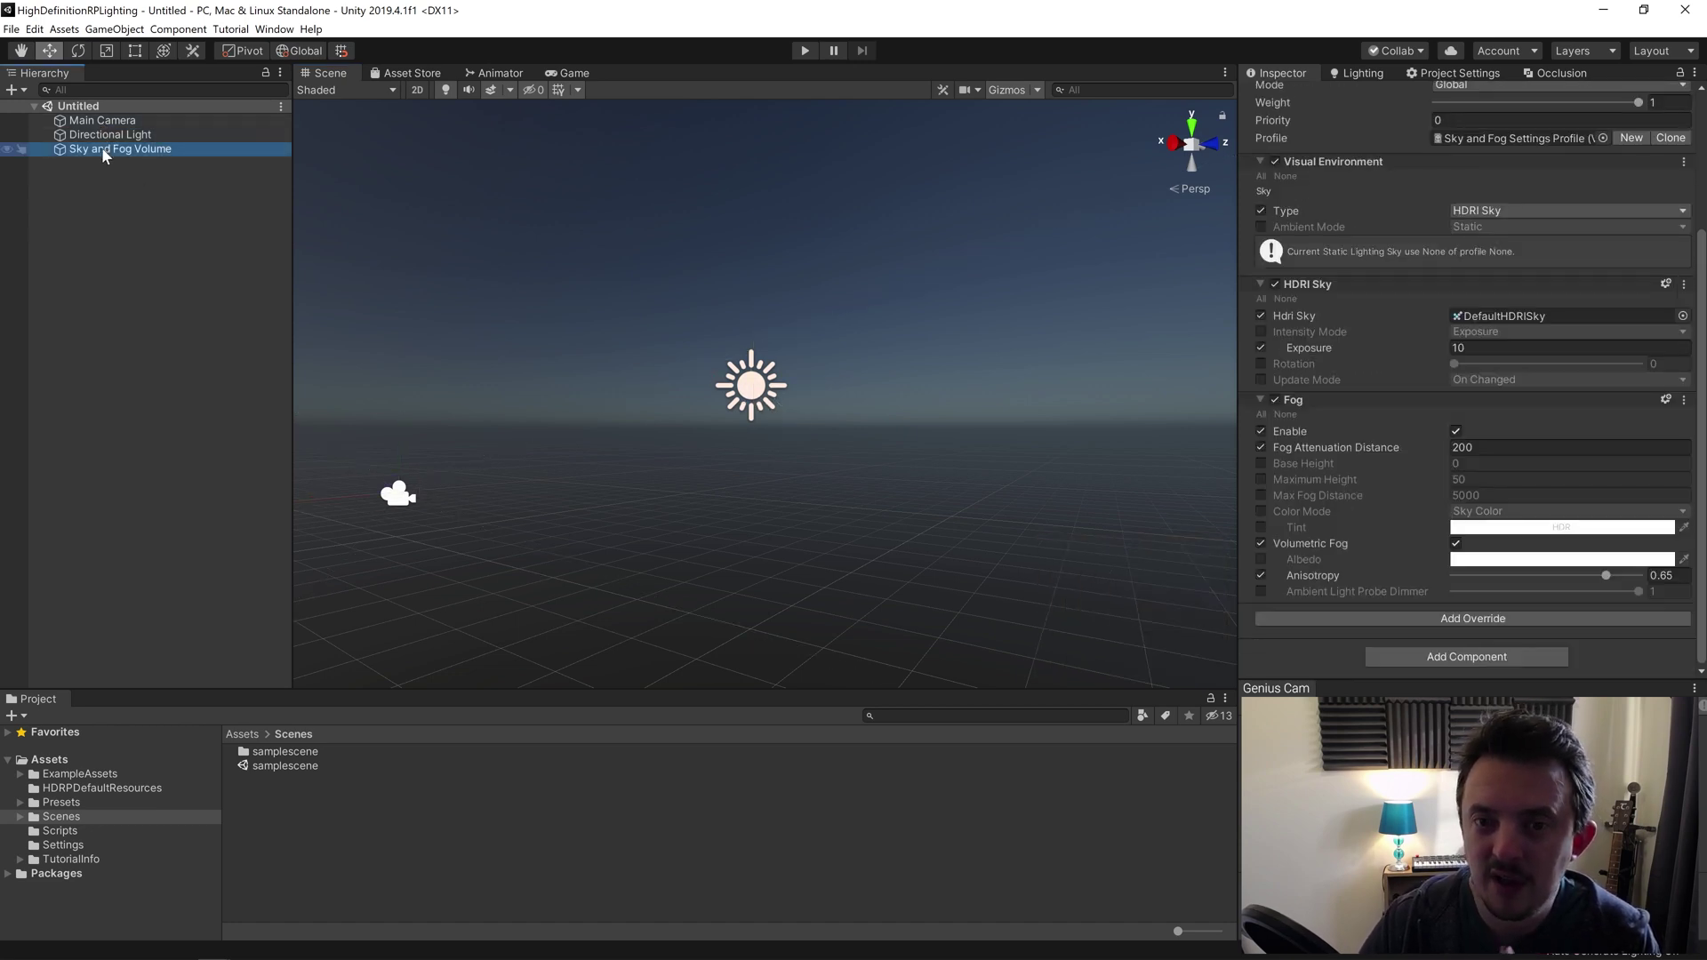
double_click(88, 133)
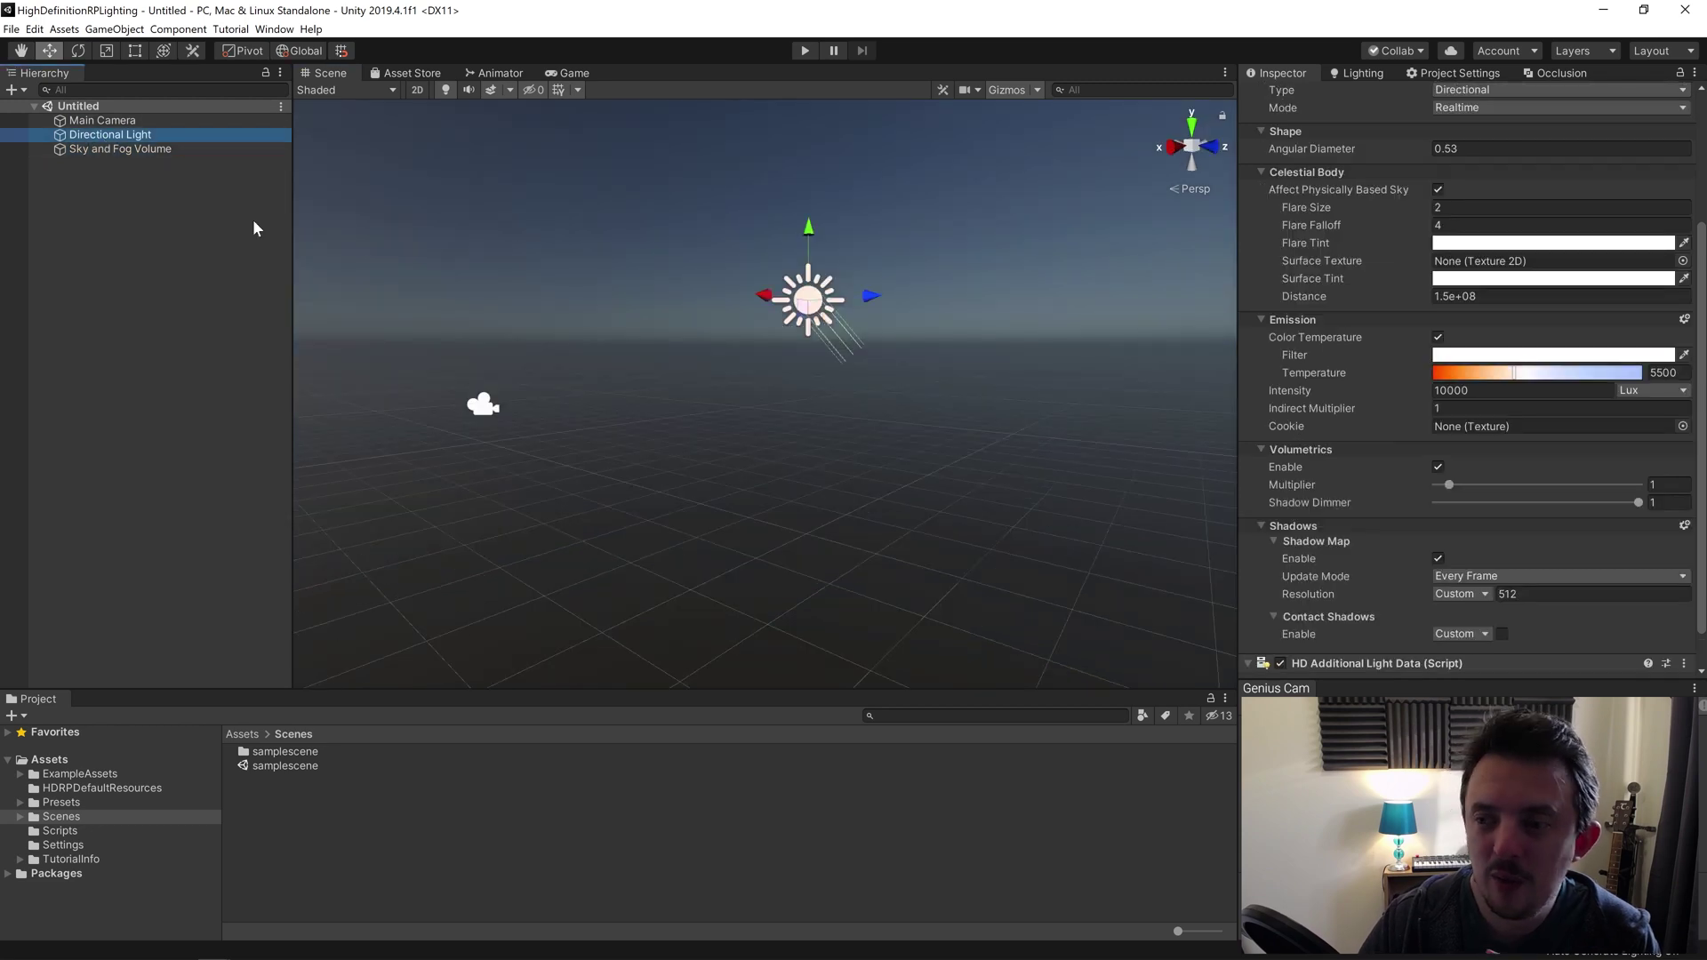
right_click_drag(843, 392, 907, 394)
right_click_drag(876, 481, 885, 478)
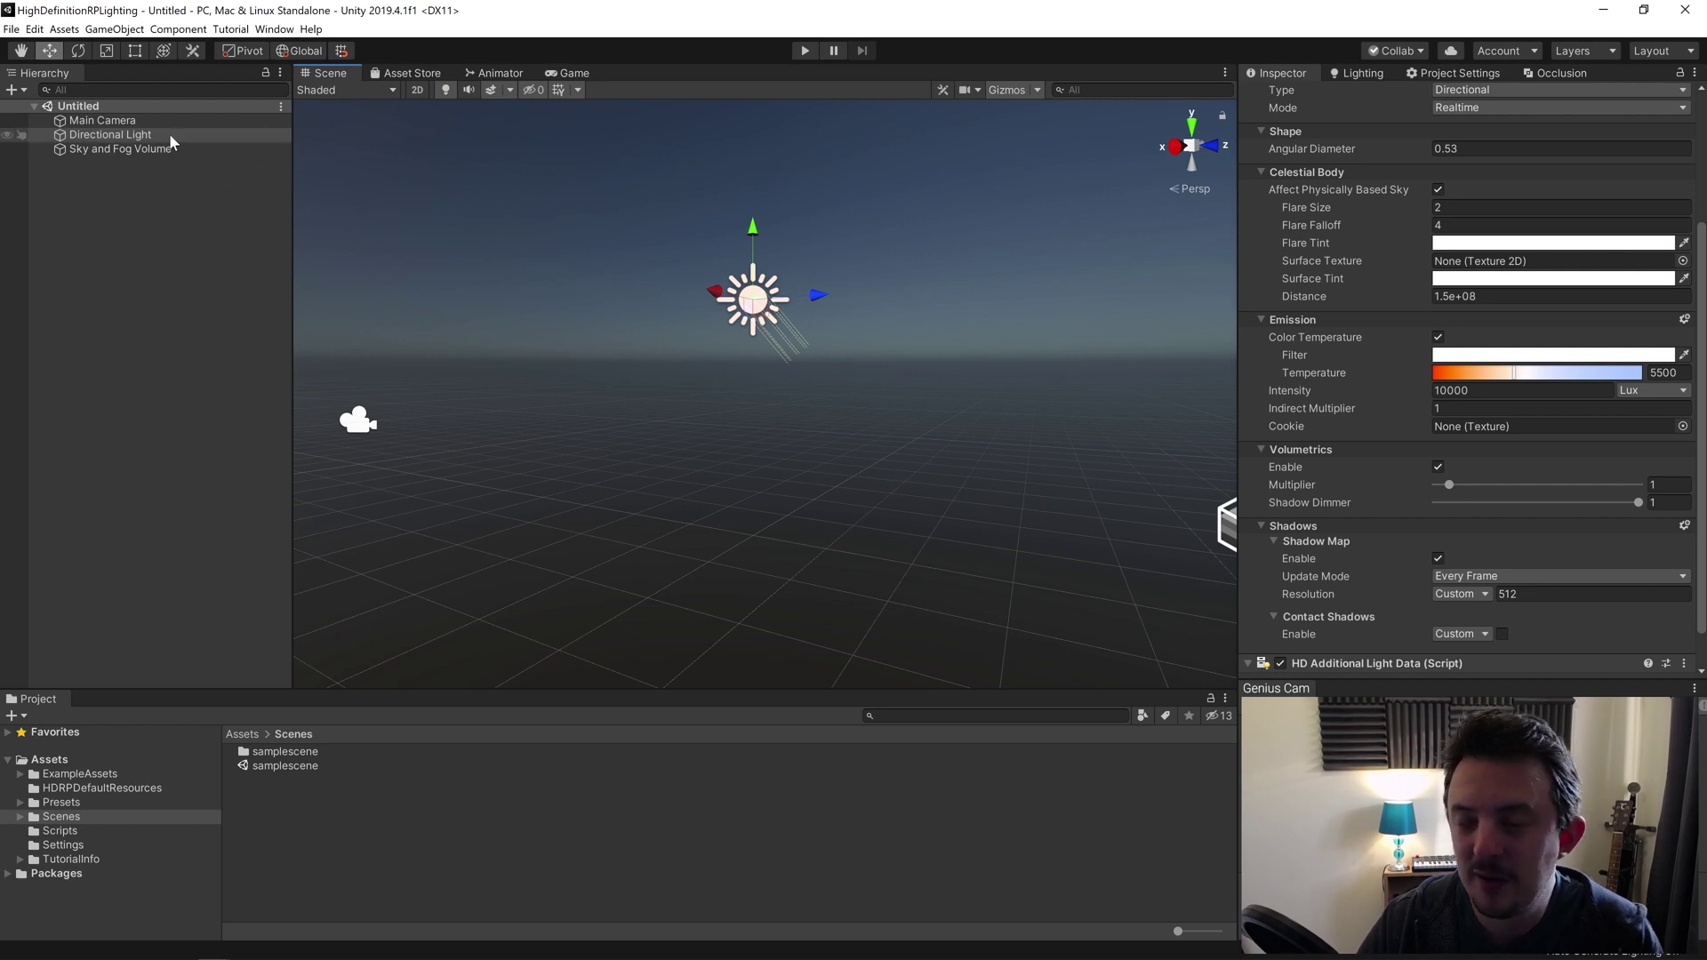
scroll(1371, 245, "up", 5)
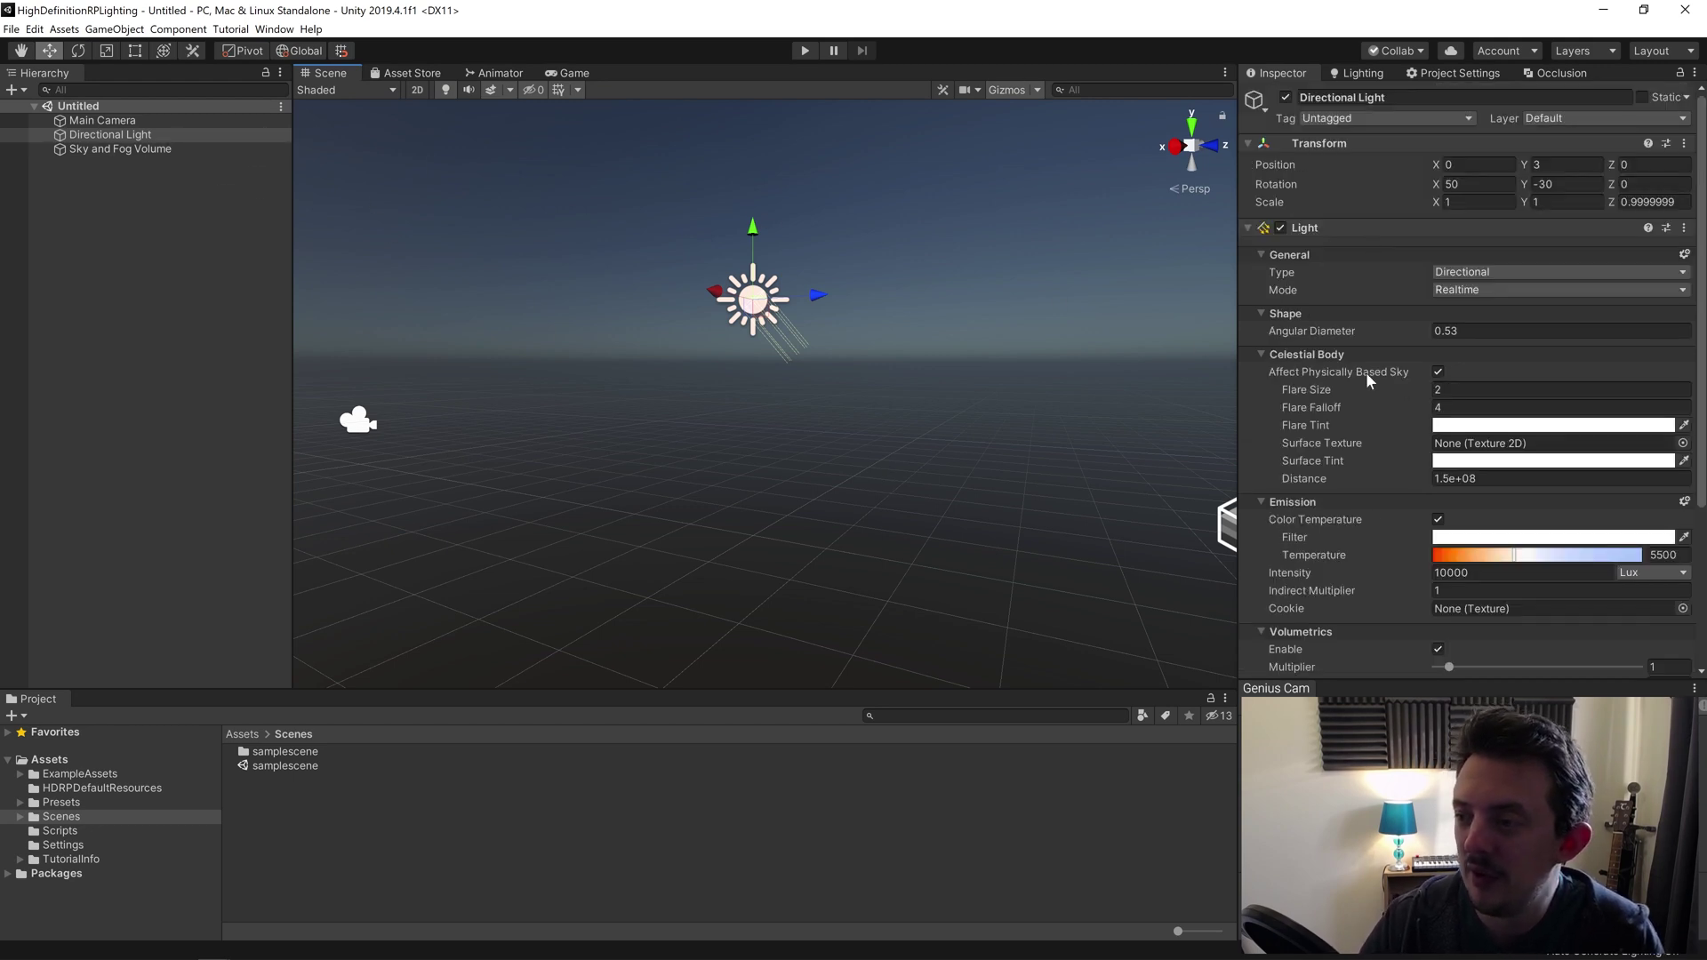
left_click(162, 150)
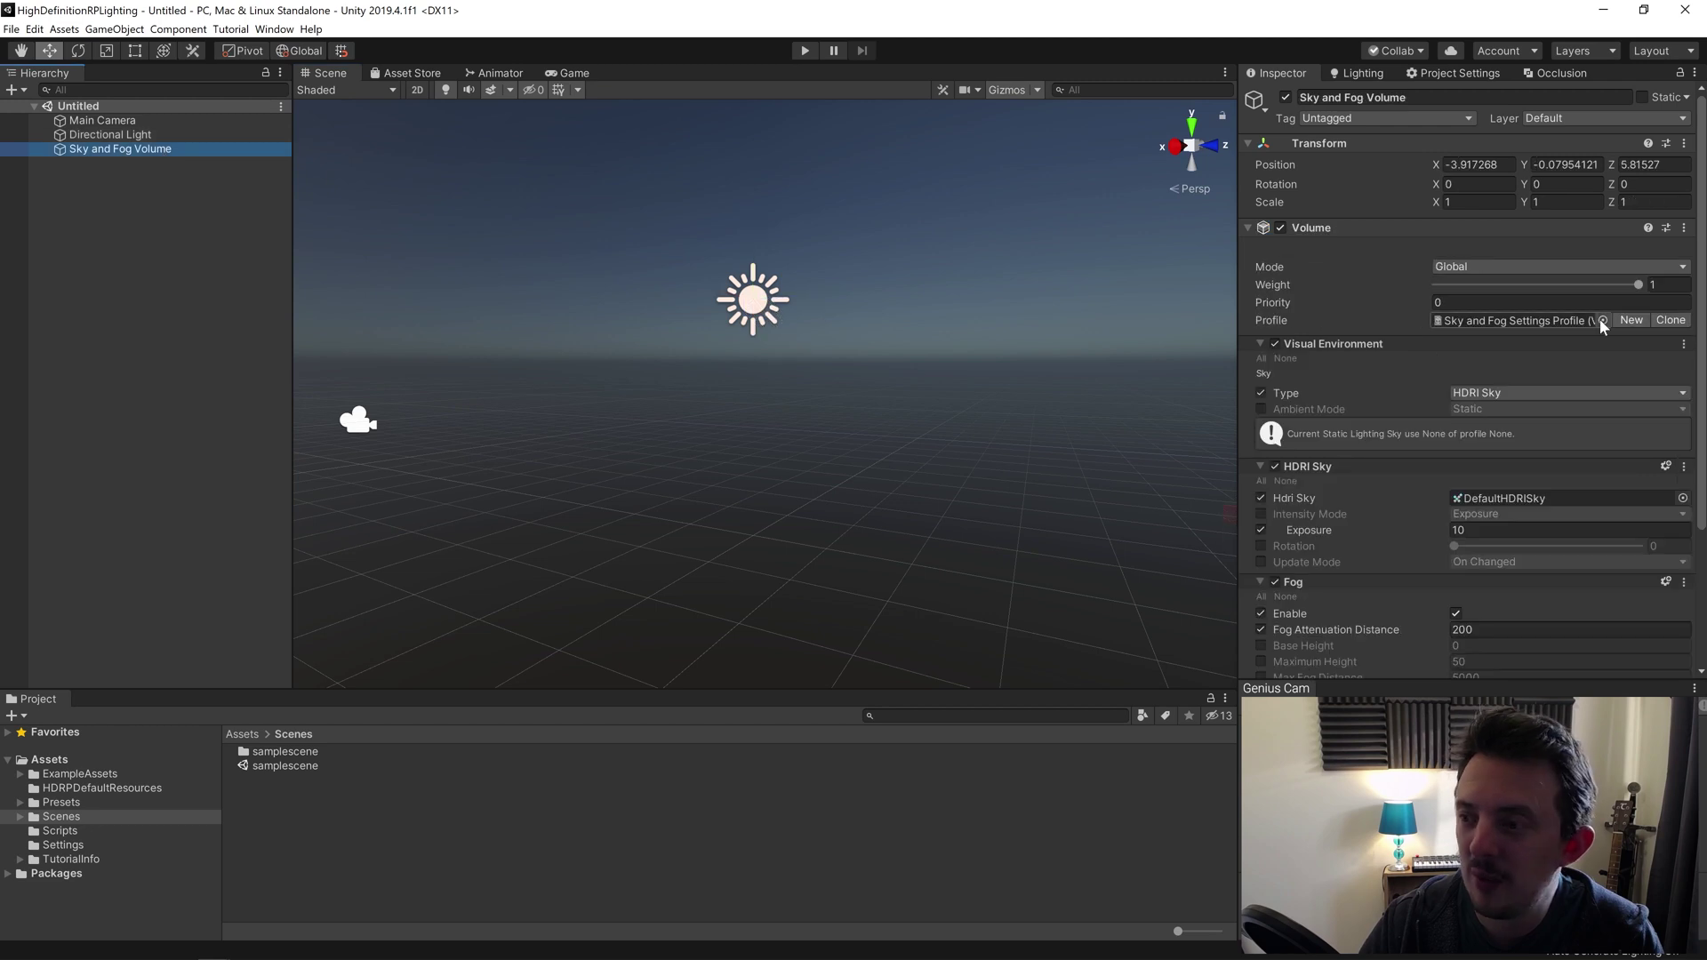
scroll(1531, 414, "down", 5)
scroll(1423, 383, "up", 4)
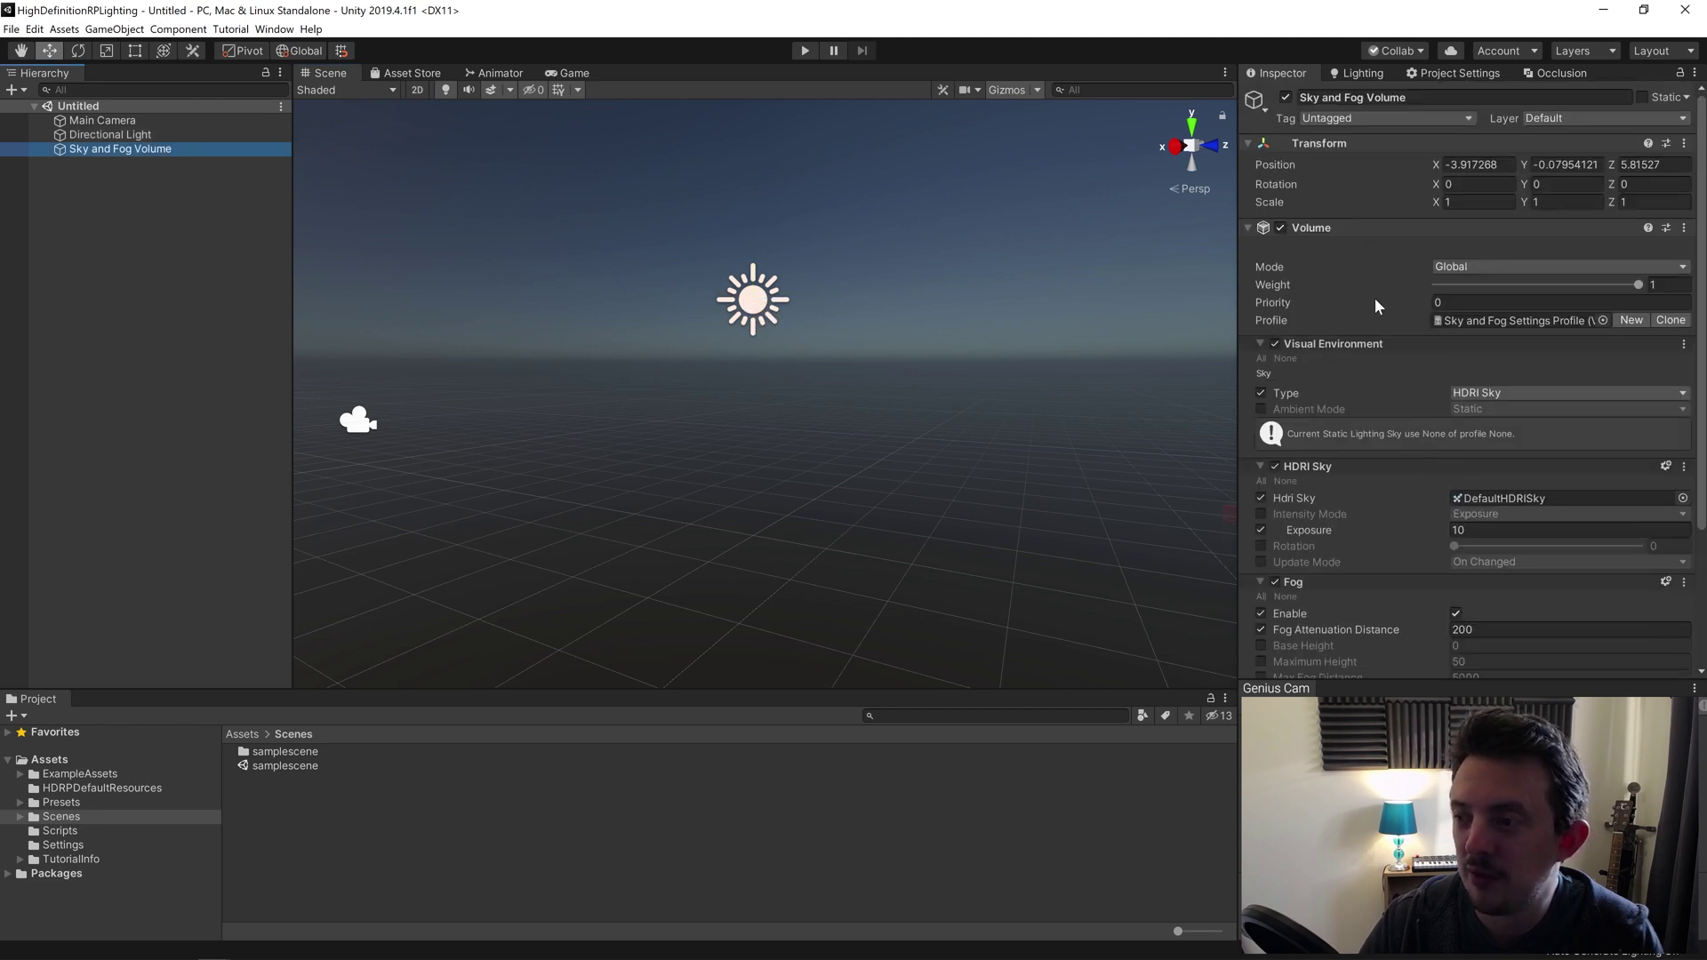
scroll(1407, 532, "down", 4)
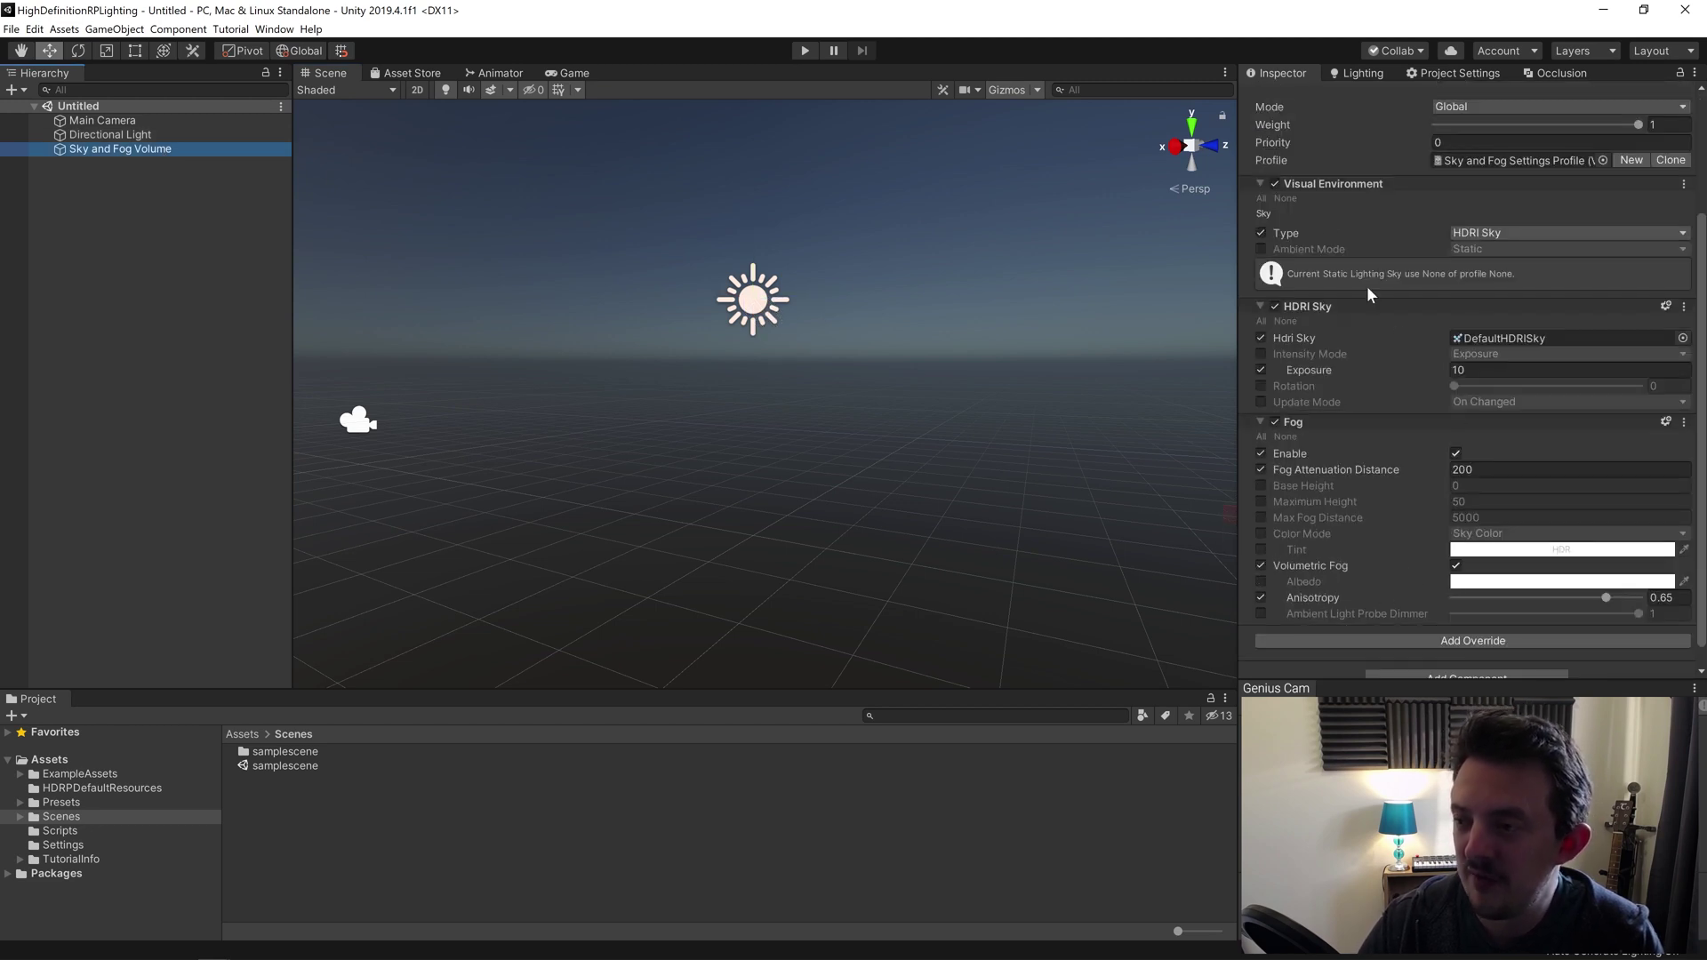
Rotate the Directional Light to a Y rotation of about 7.369, keeping its type Directional.
left_click(167, 135)
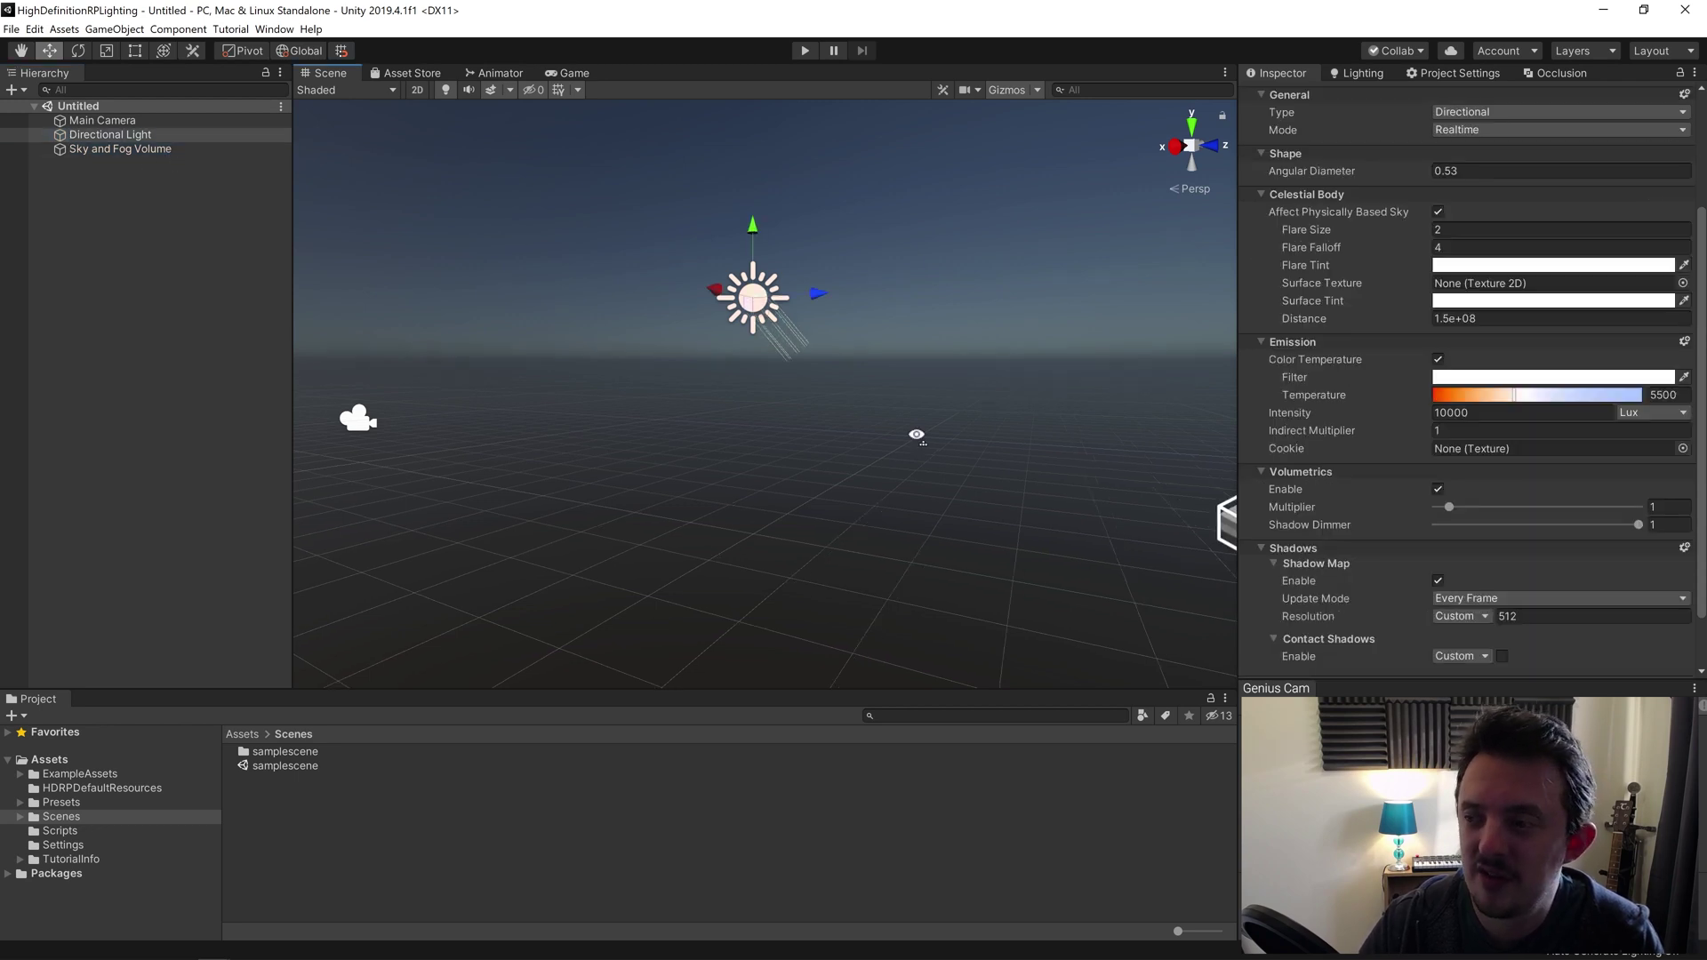
left_click_drag(915, 436, 773, 446, "alt")
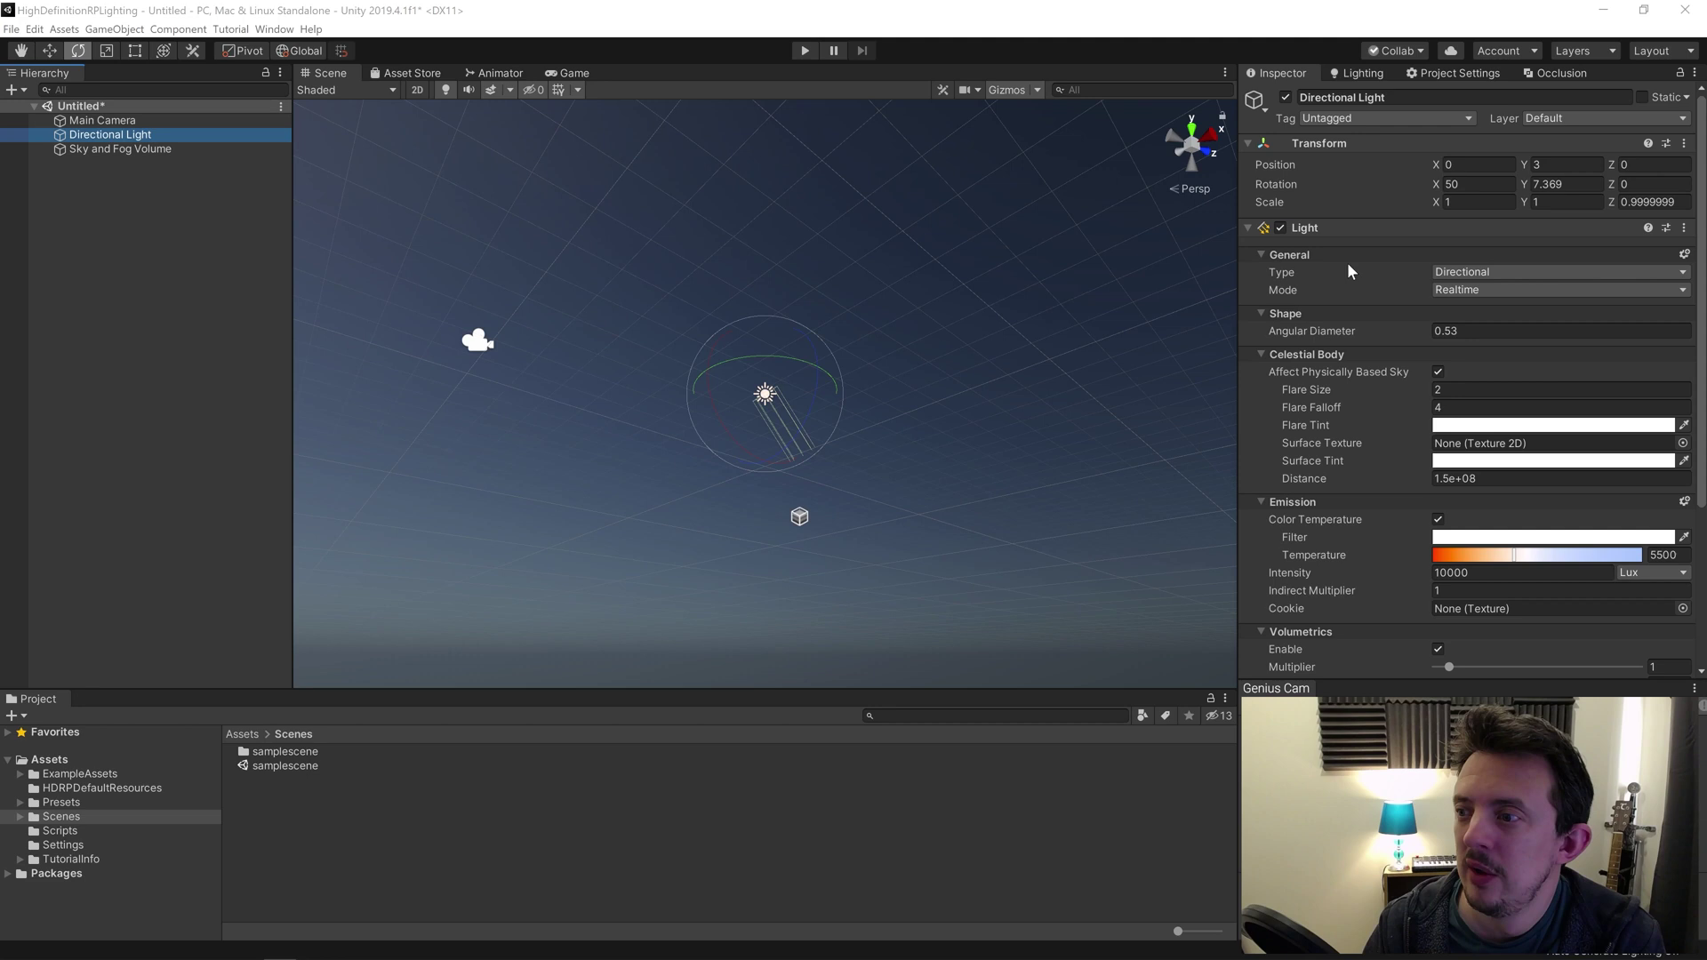
left_click(1489, 271)
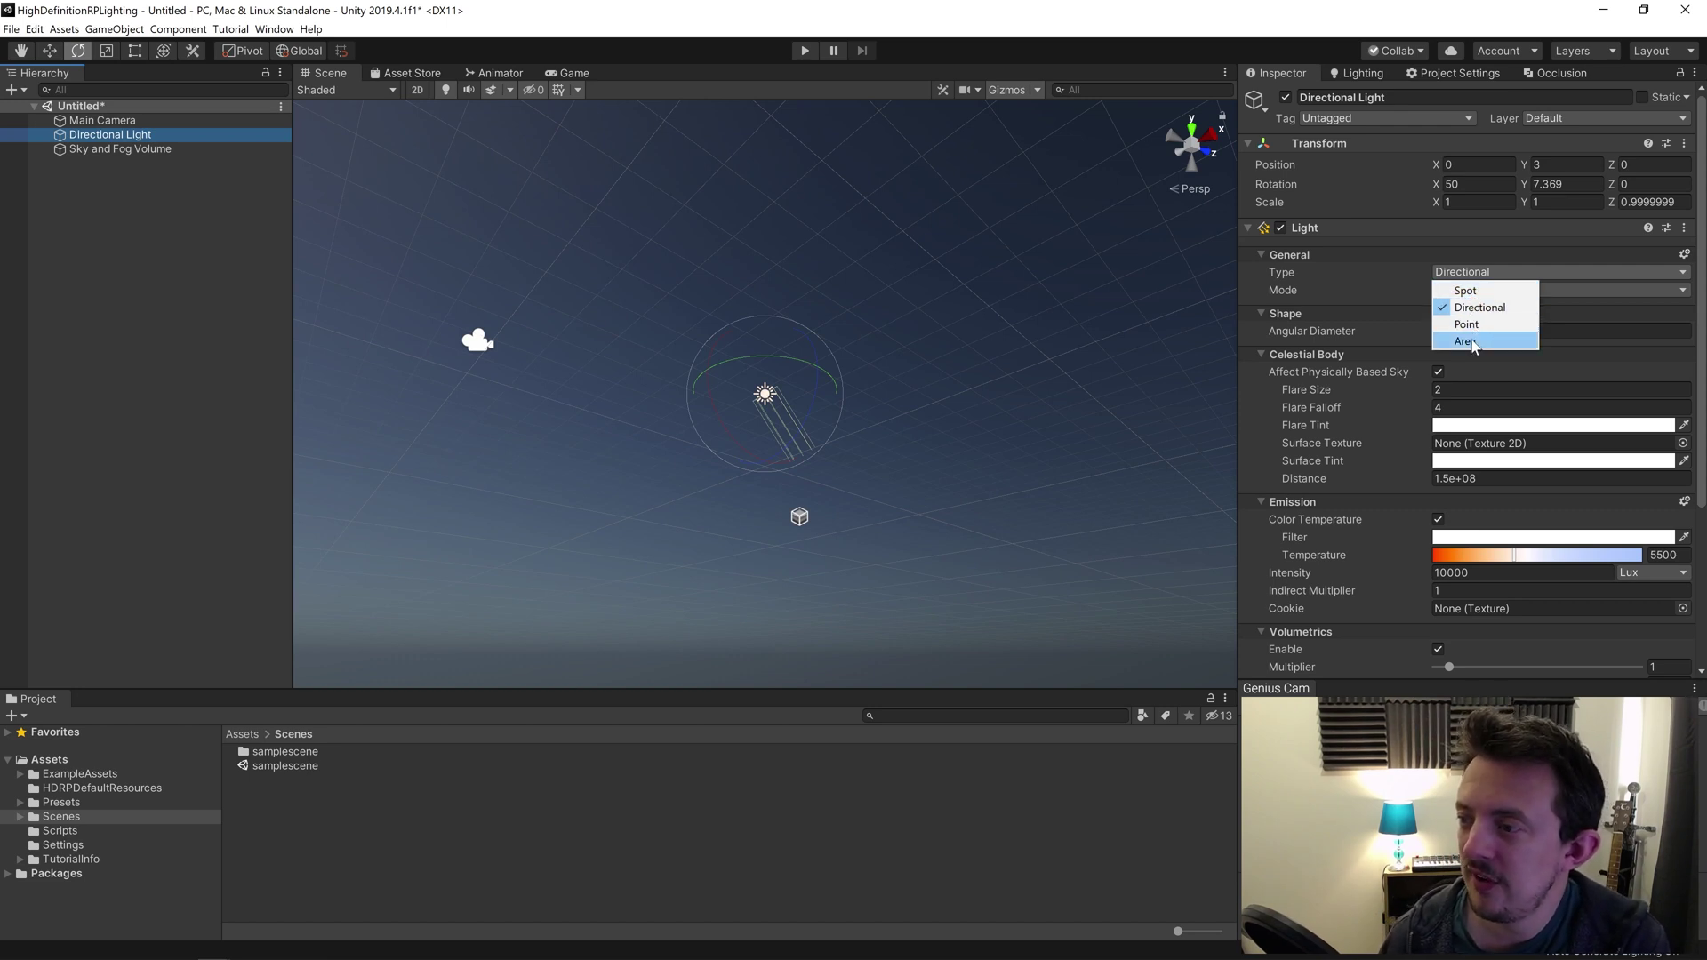
left_click(1473, 238)
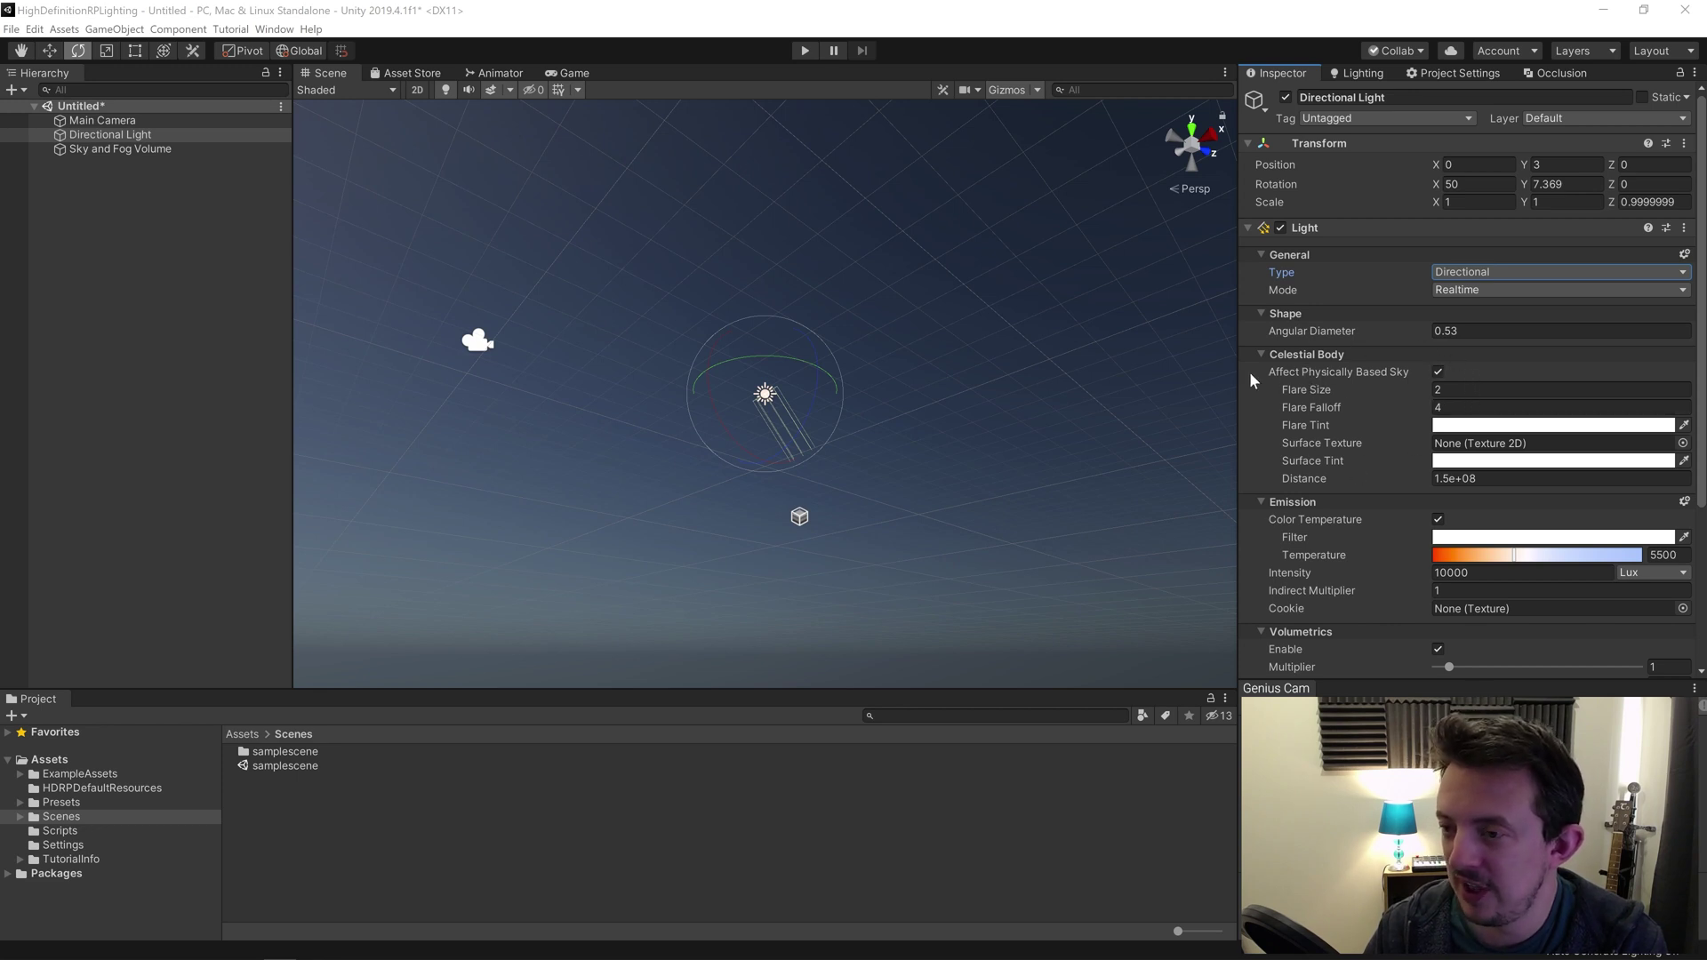
Tilt the Directional Light to rotation 43.791, 69.981, 27.933.
left_click(167, 152)
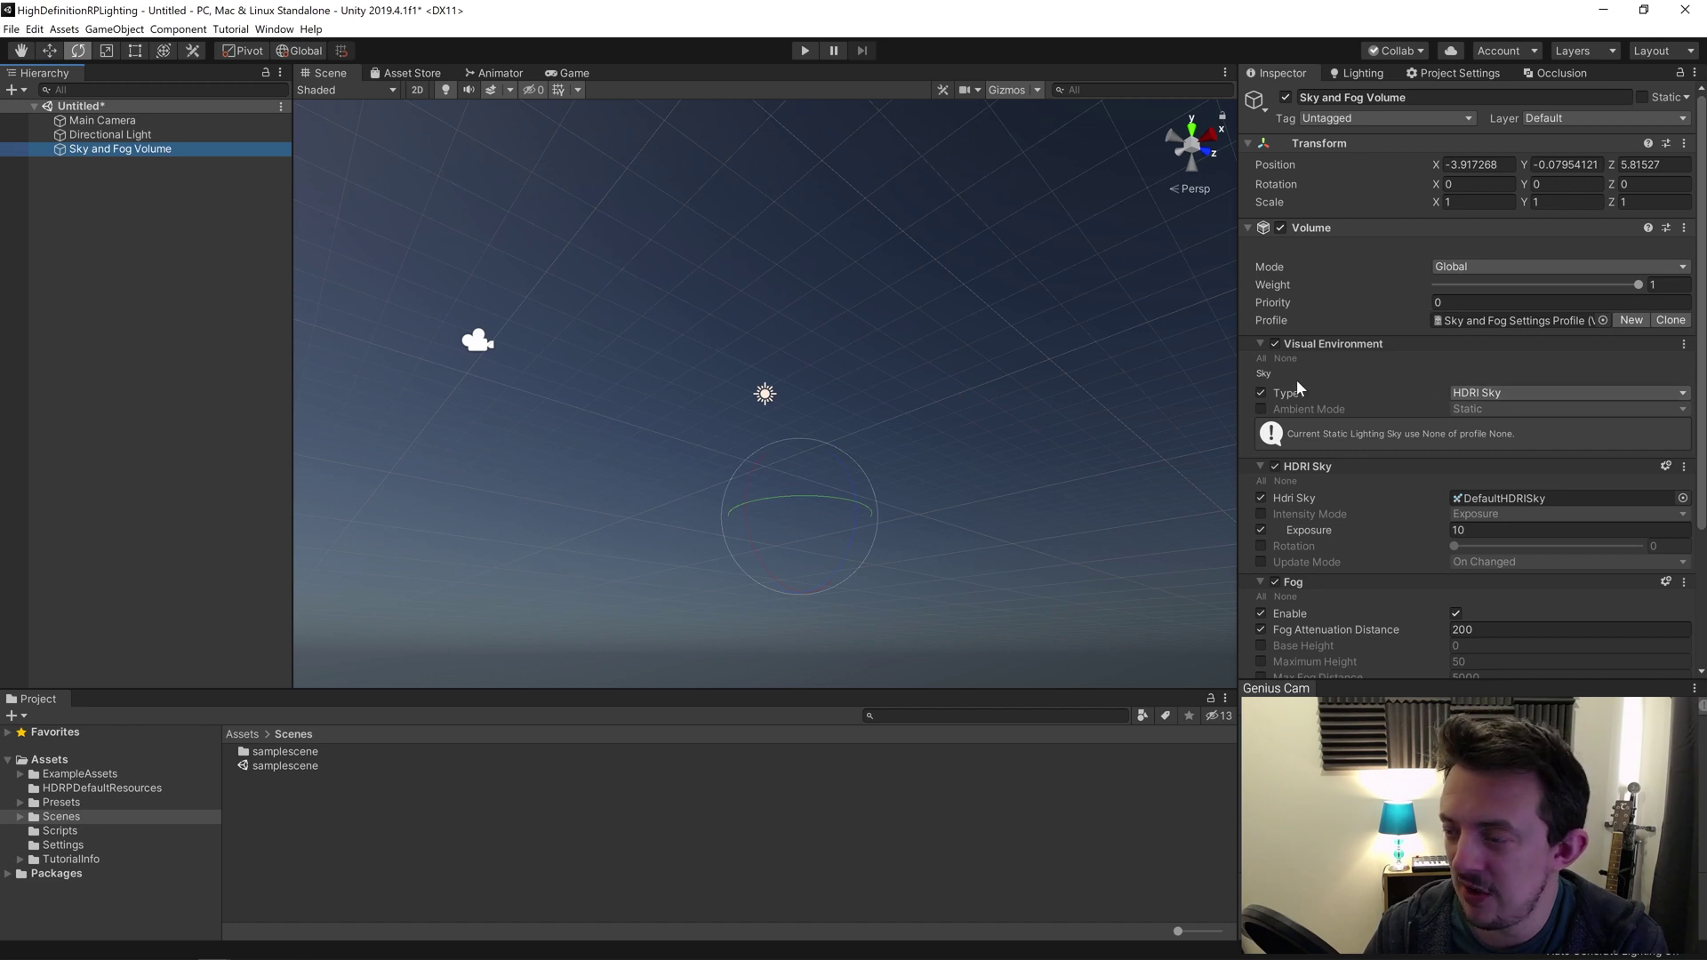
left_click(156, 136)
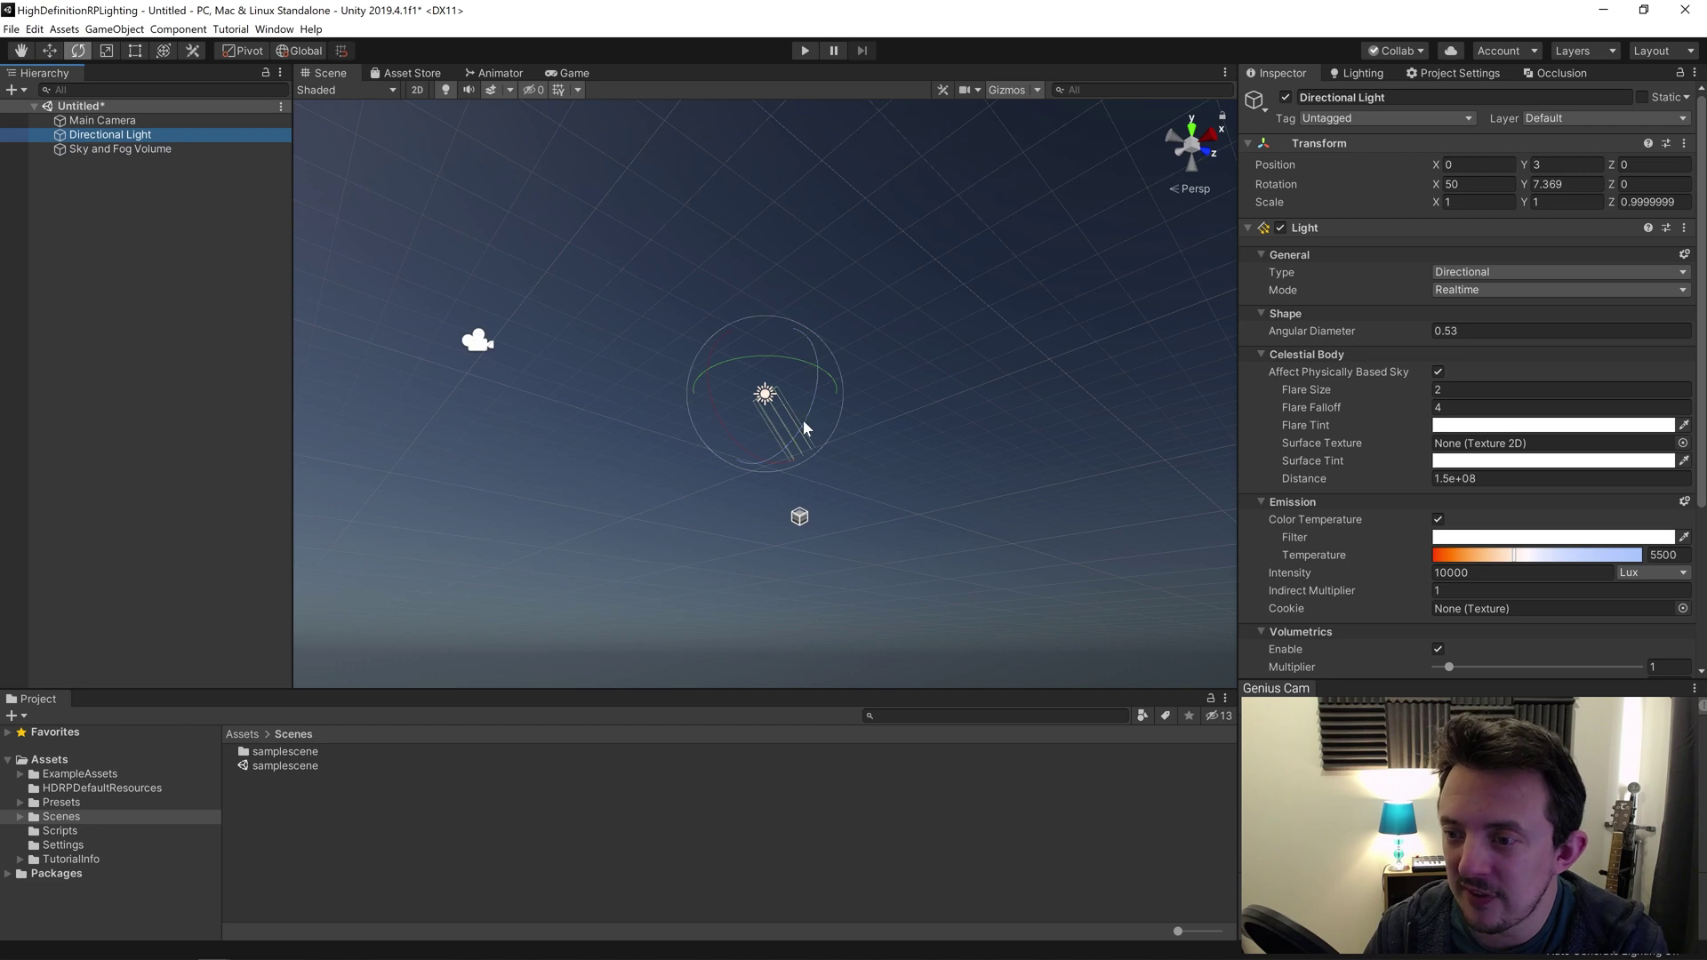
left_click_drag(802, 418, 811, 370)
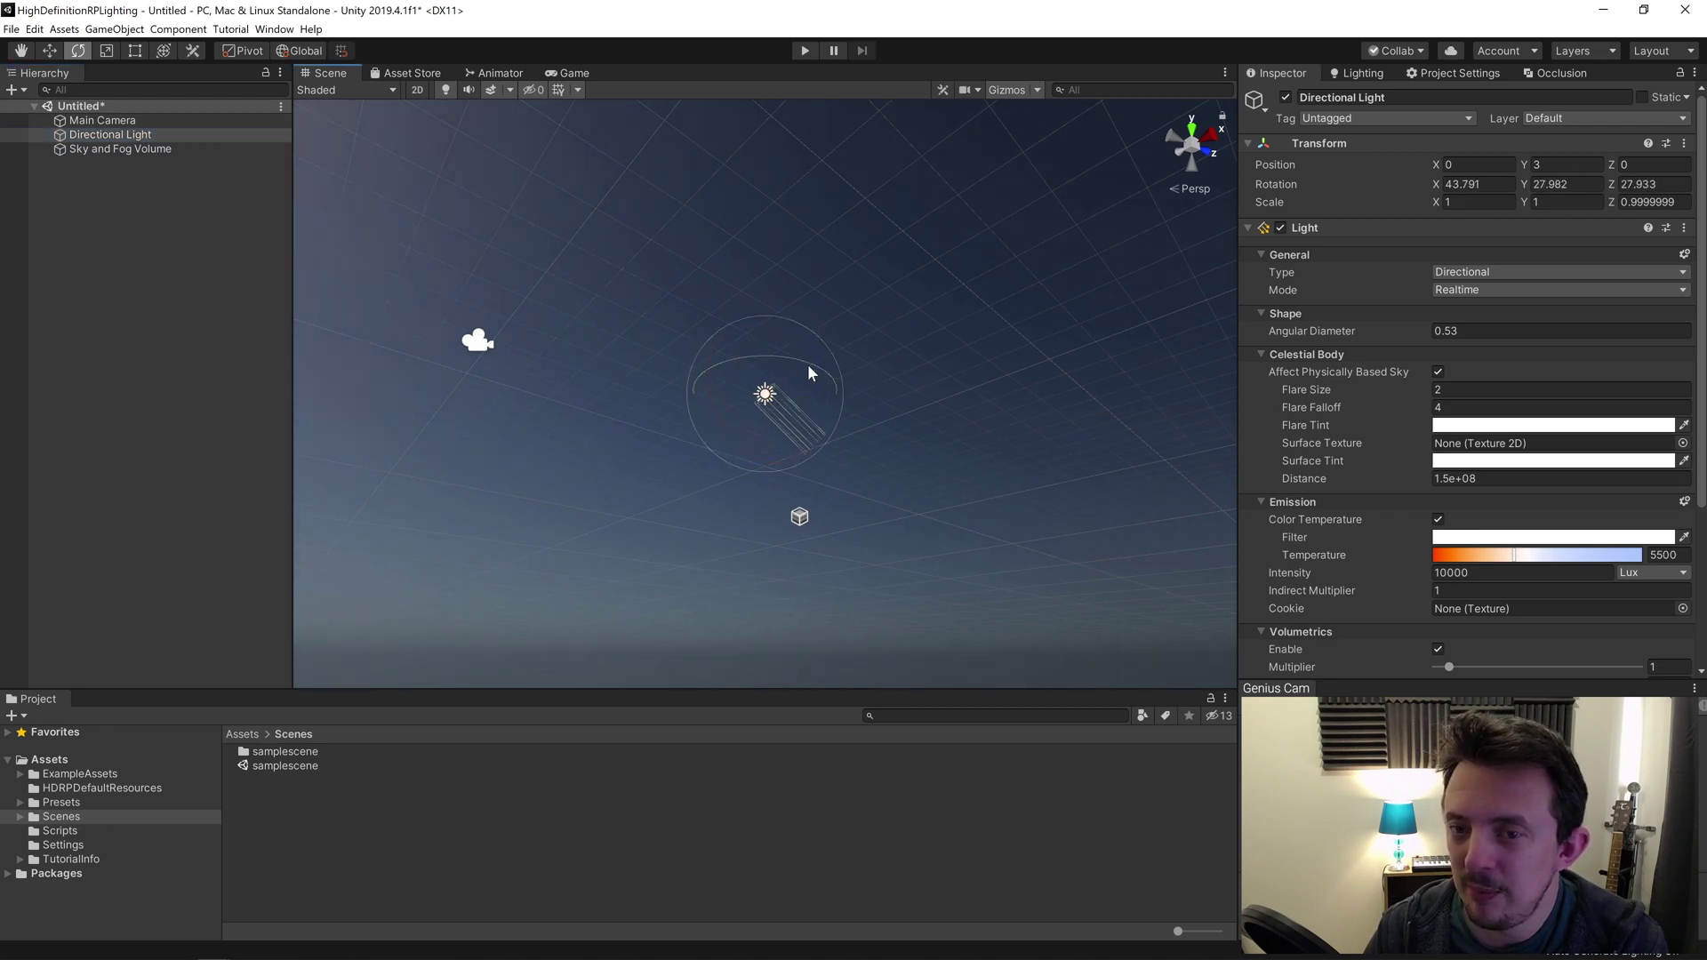
Set the Sky and Fog Volume's sky type to Physically Based Sky and view the blue sky.
left_click(123, 149)
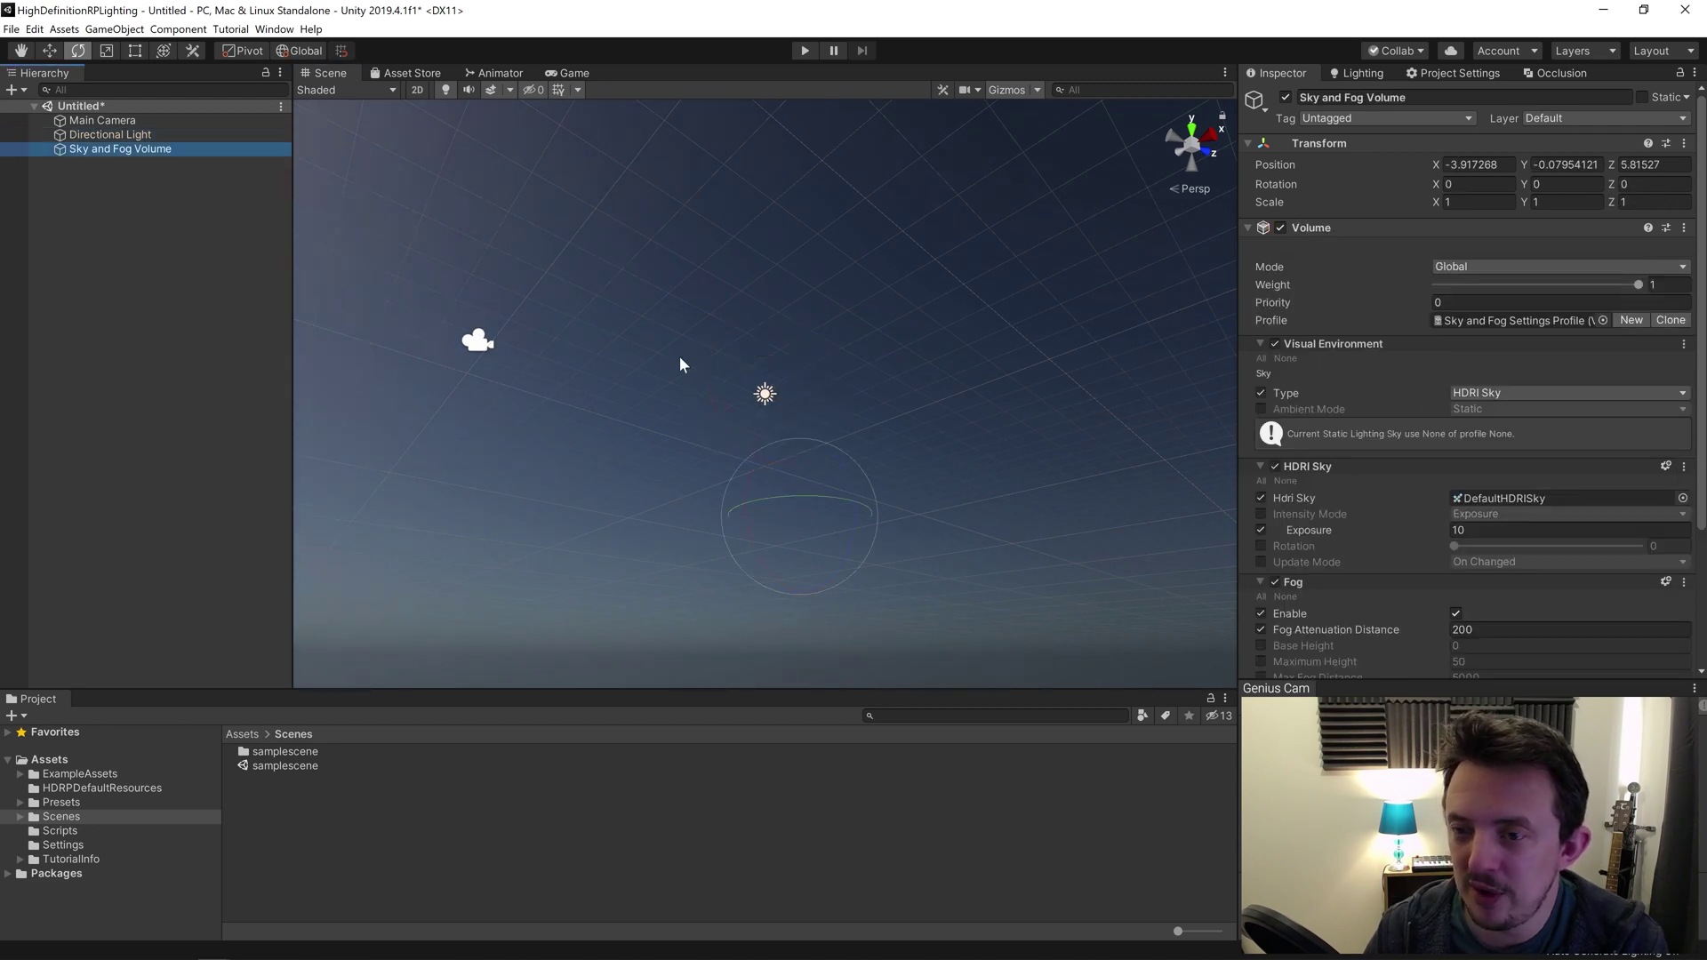
left_click(1487, 396)
left_click(1497, 464)
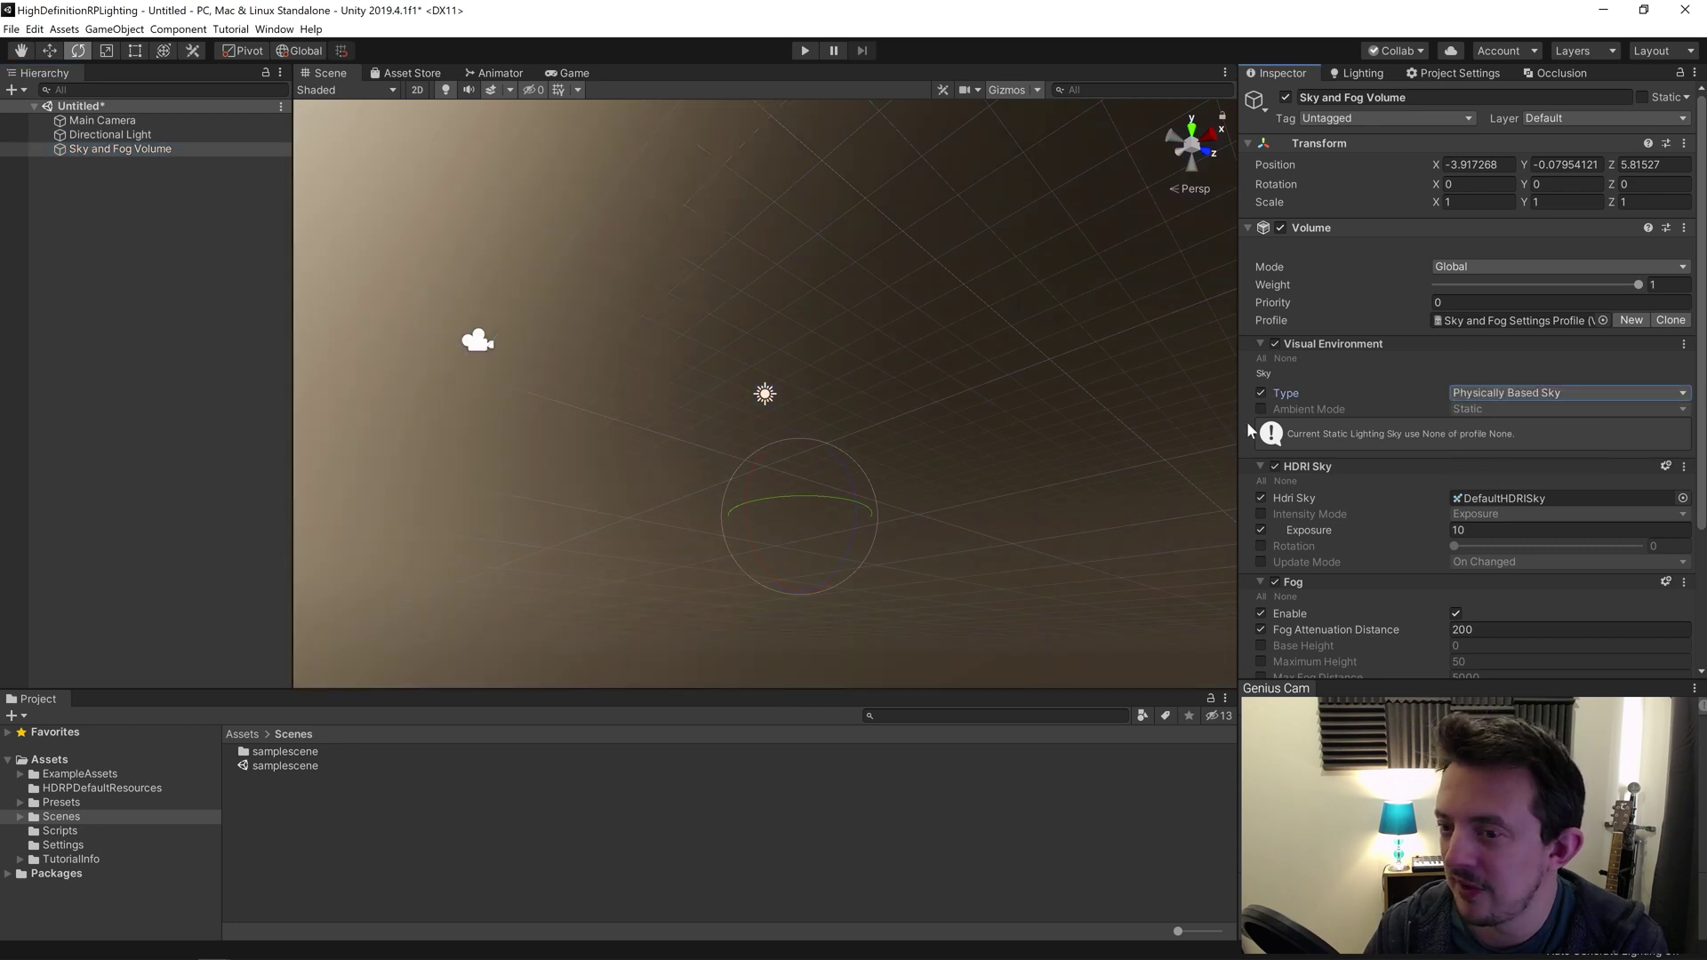
right_click_drag(1000, 351, 880, 355)
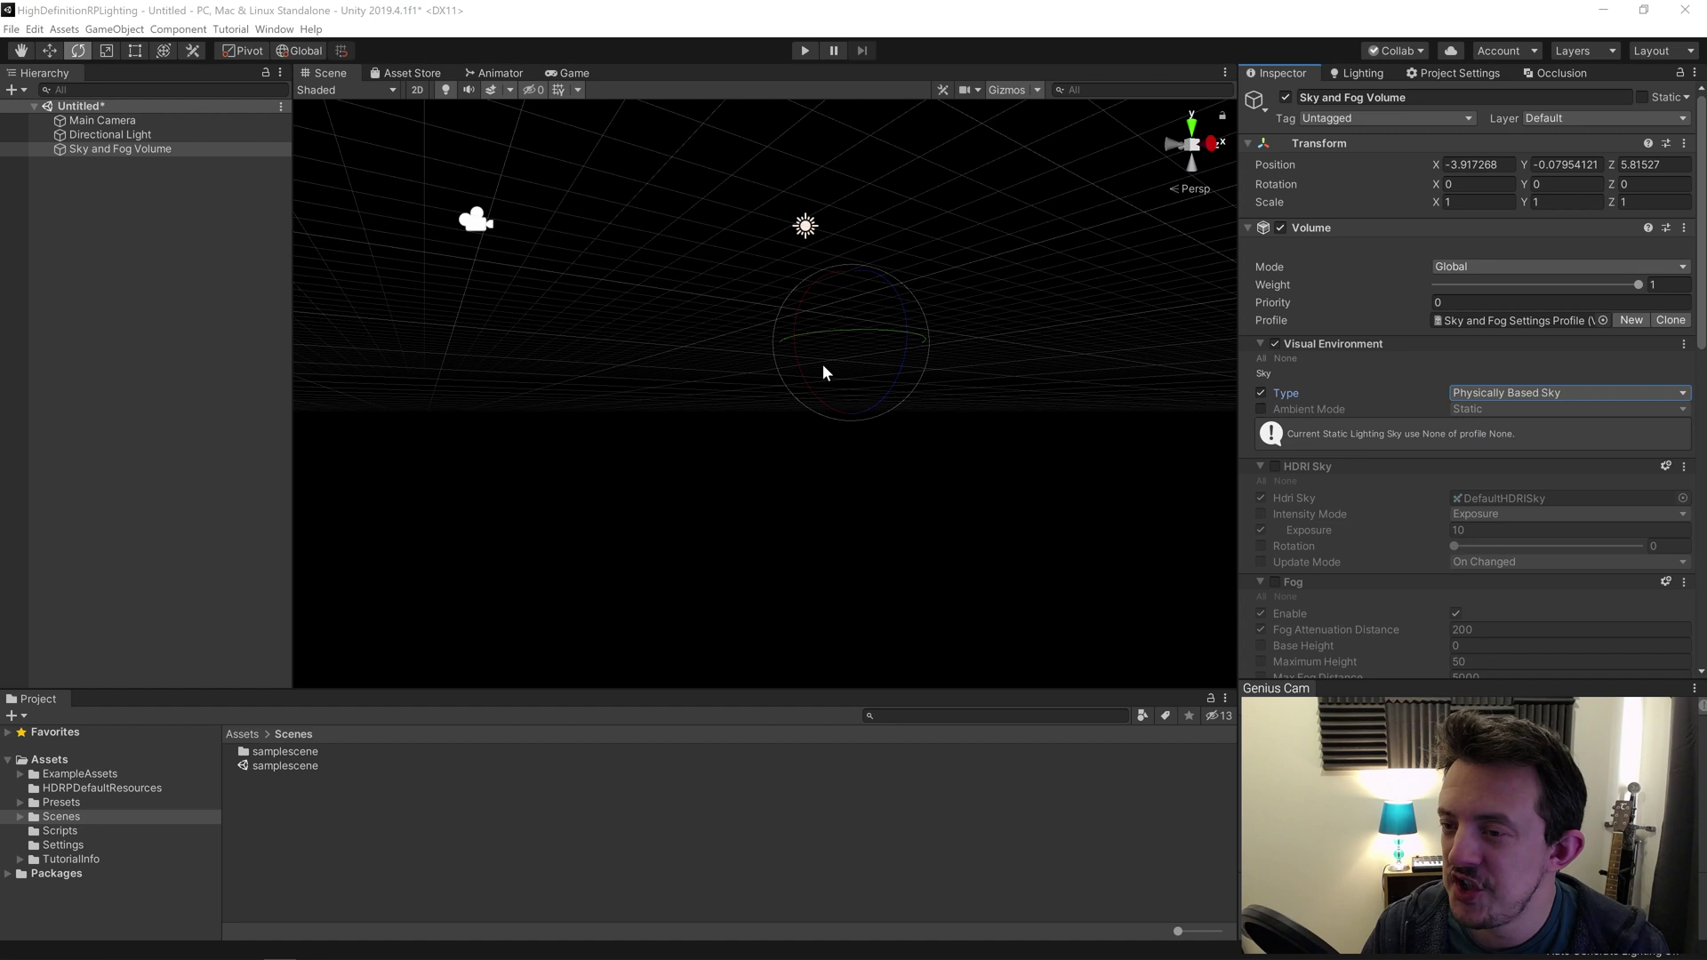
middle_click_drag(1030, 339, 1023, 520)
right_click_drag(1022, 520, 1147, 418)
Raise the sun higher in the sky and enlarge its Flare Size to 4.41.
left_click(1109, 457)
left_click_drag(1191, 519, 1001, 483)
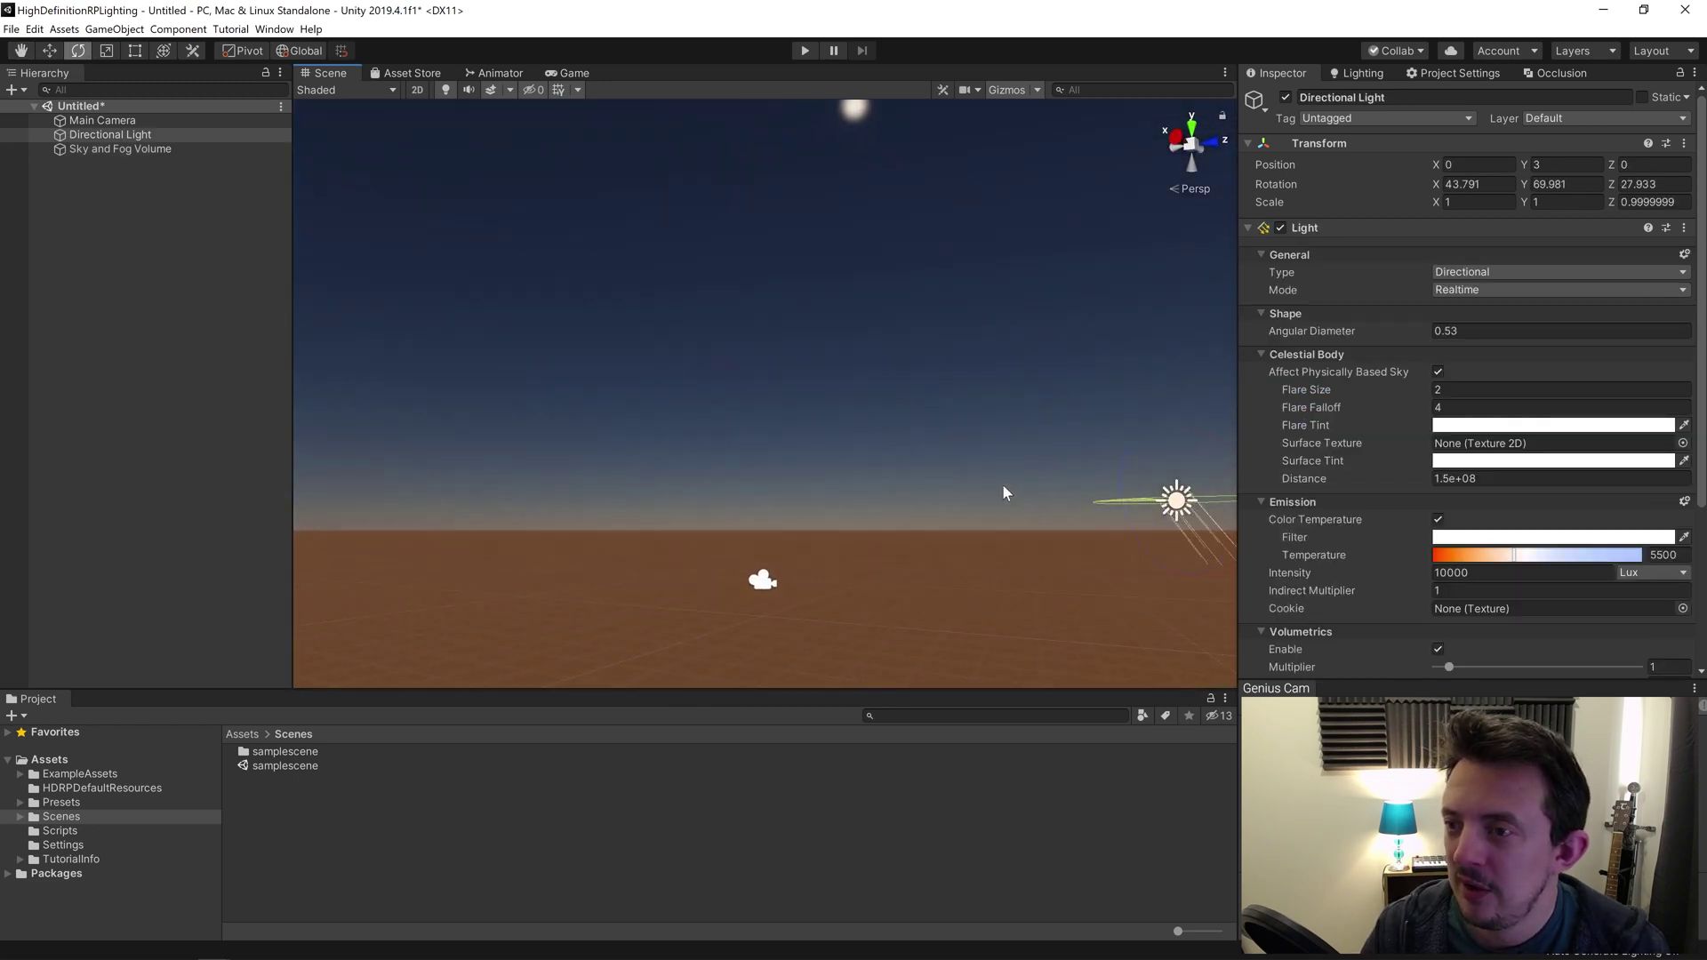
right_click_drag(1001, 483, 999, 443)
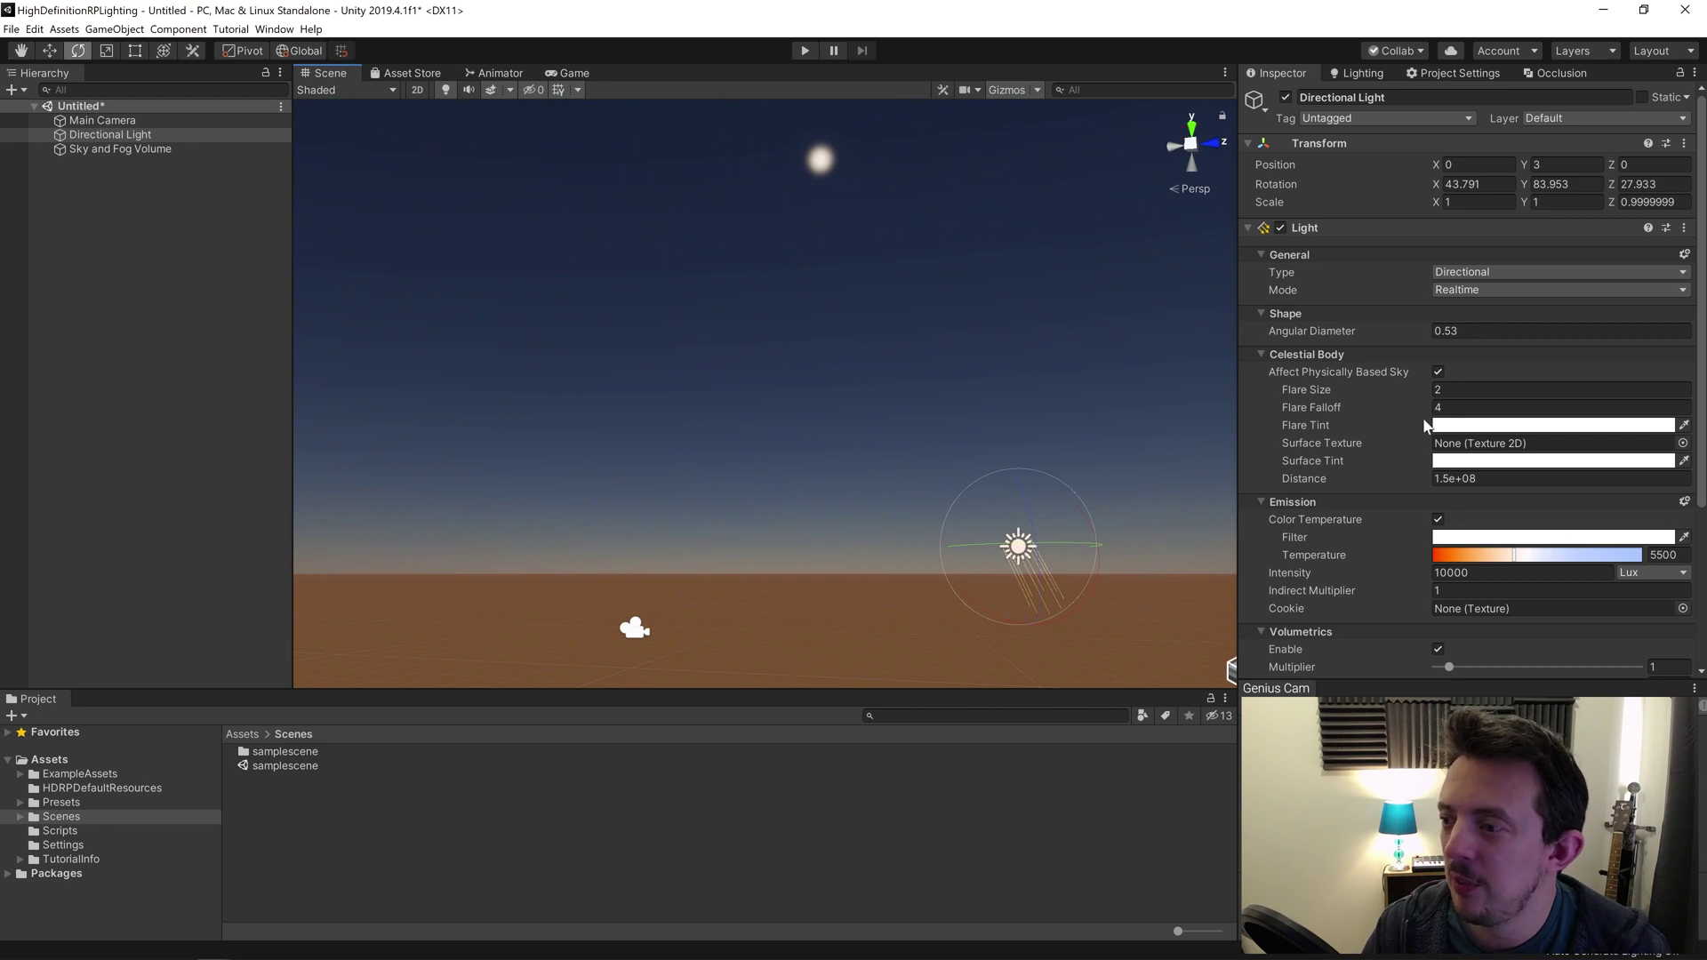
left_click_drag(1418, 394, 1373, 409)
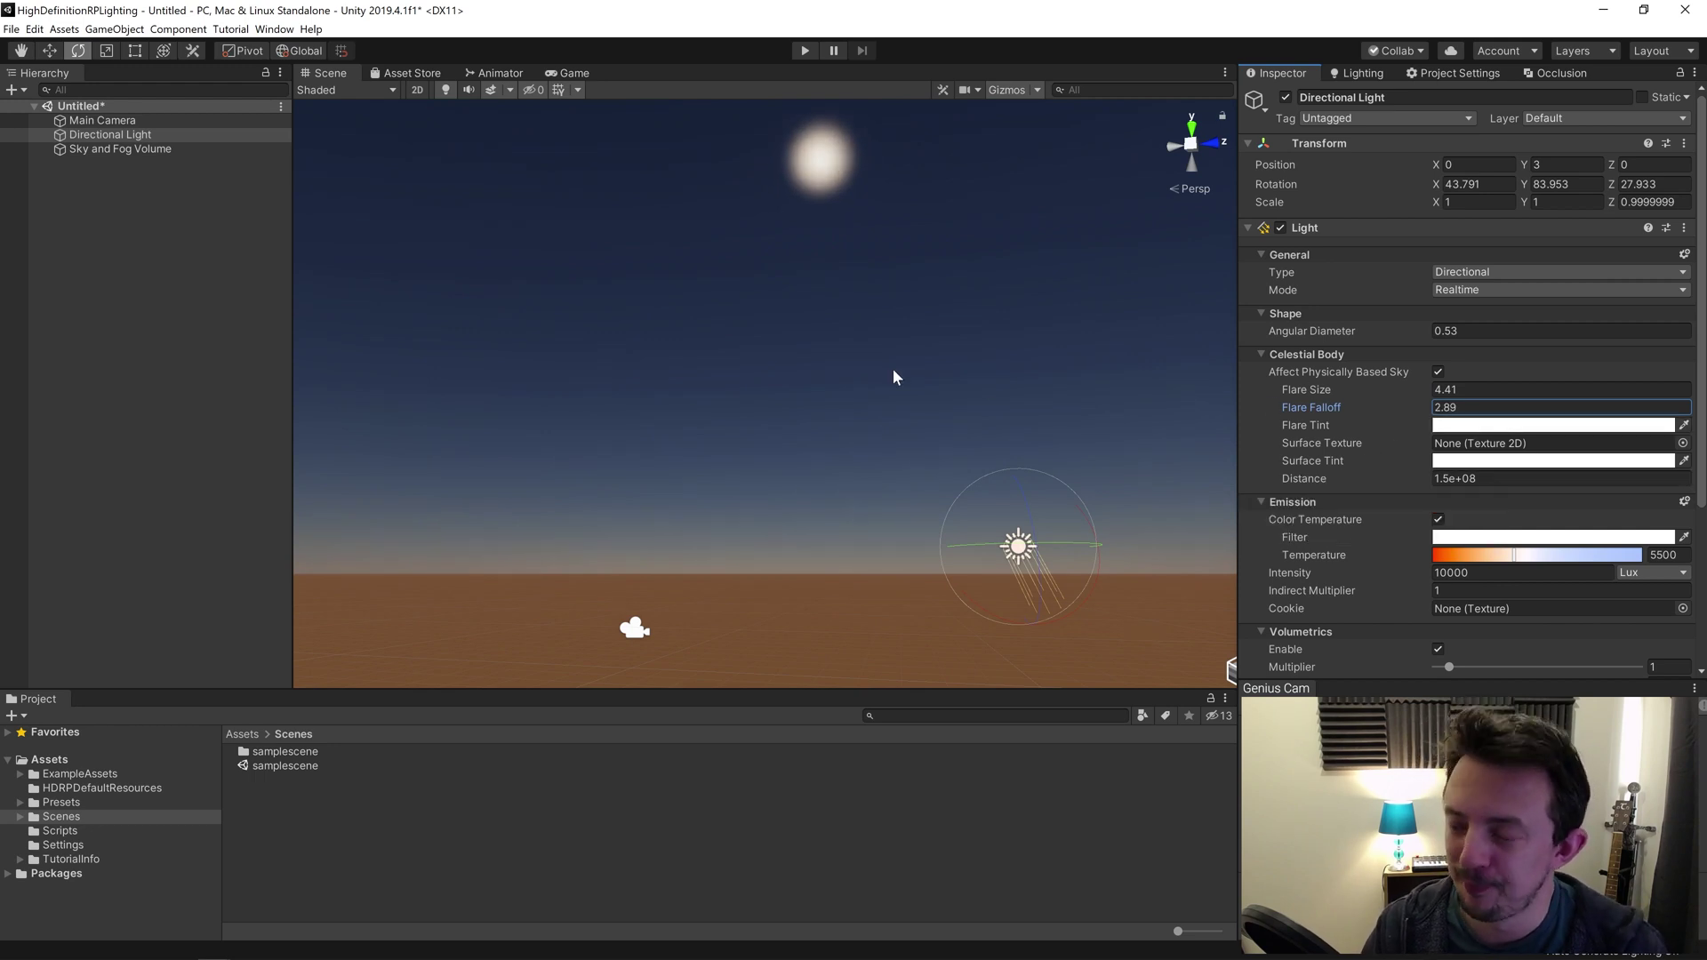
right_click_drag(893, 369, 851, 348)
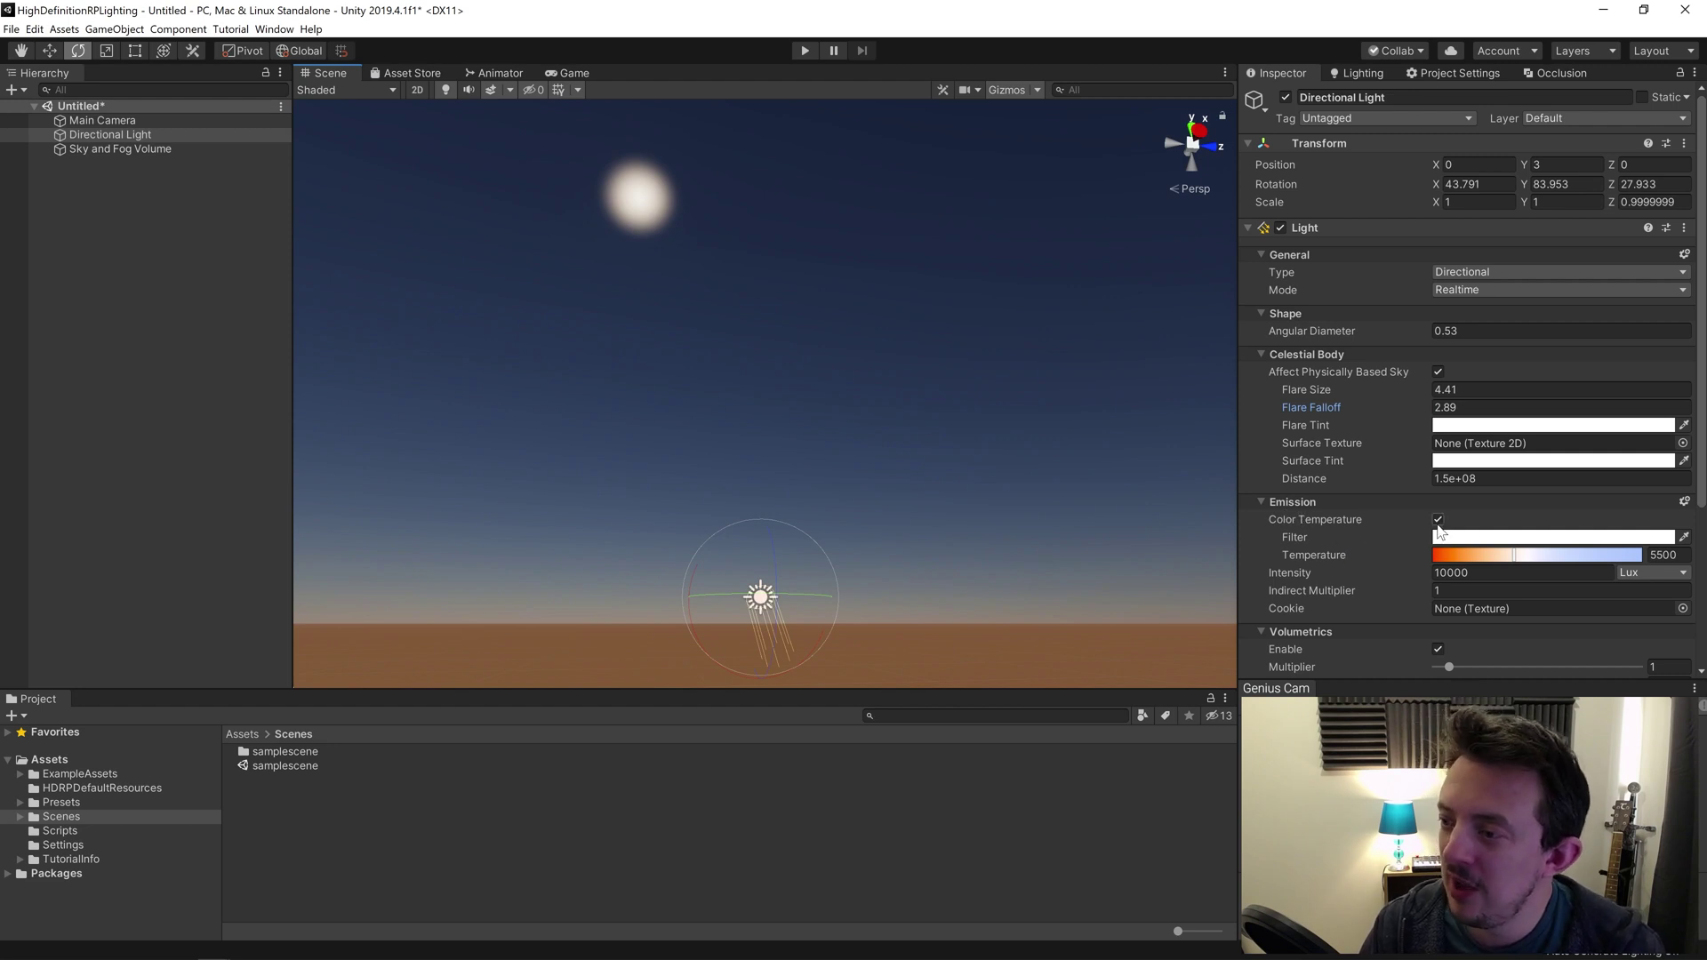
right_click_drag(873, 456, 903, 467)
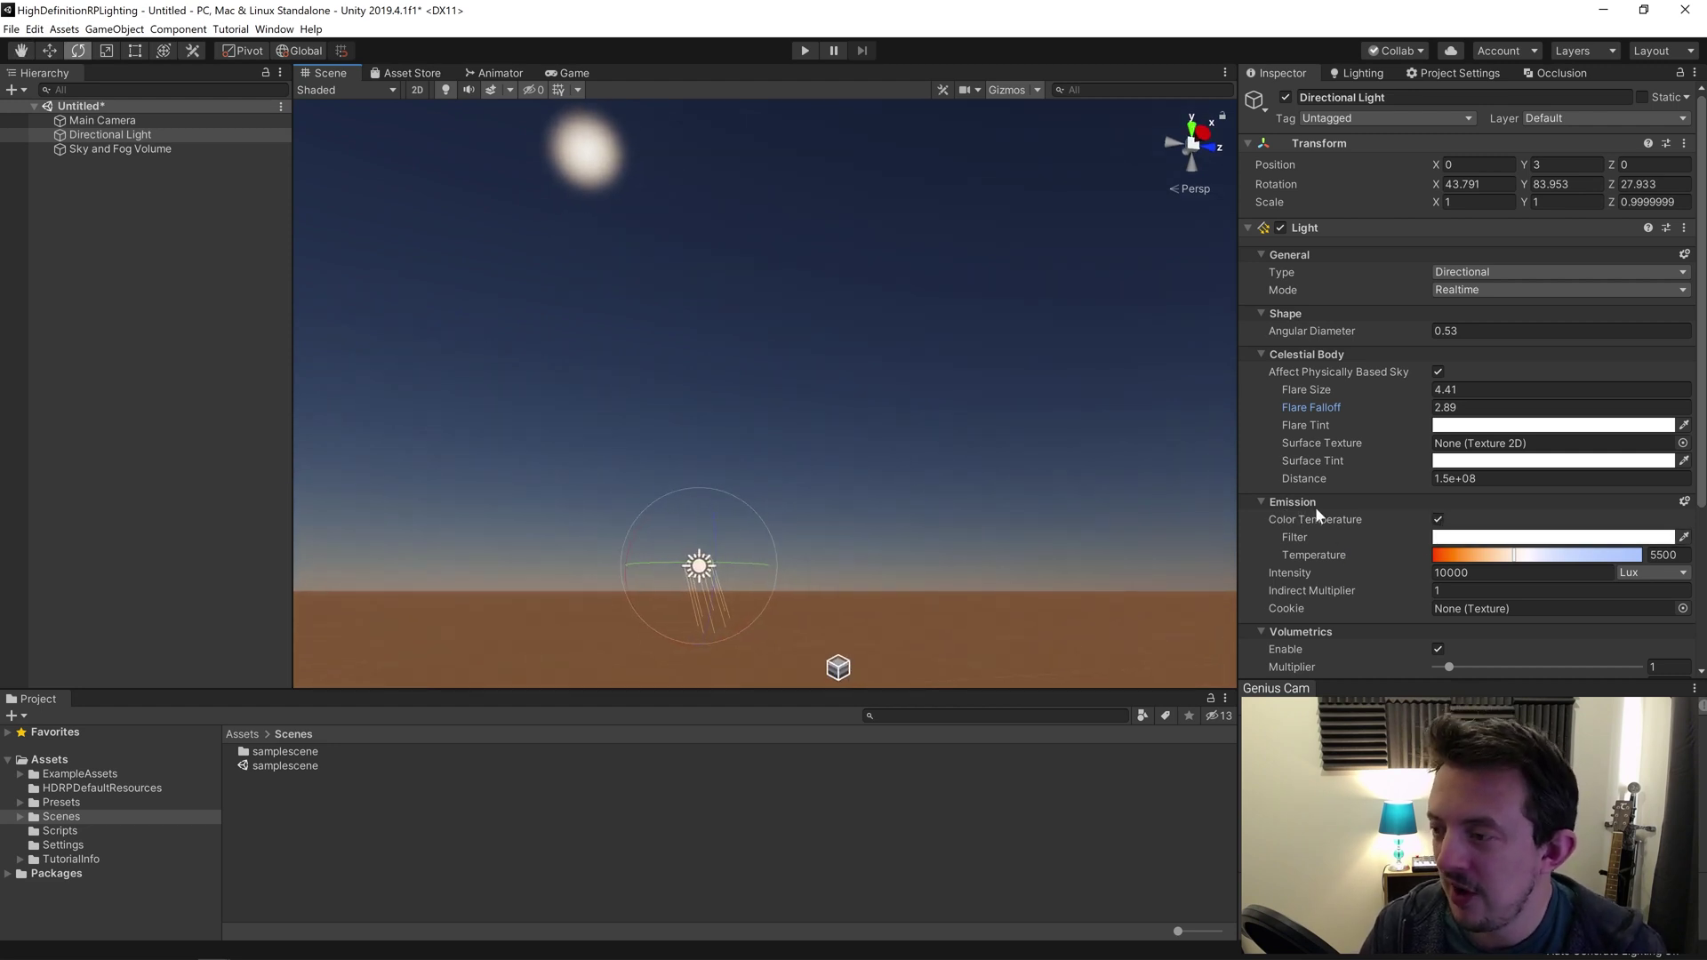
Settle the sunlight's colour temperature at 5343 and orbit to inspect the result.
mouse_move(1514, 554)
left_mouse_down()
mouse_move(1434, 556)
mouse_move(1512, 558)
left_mouse_up()
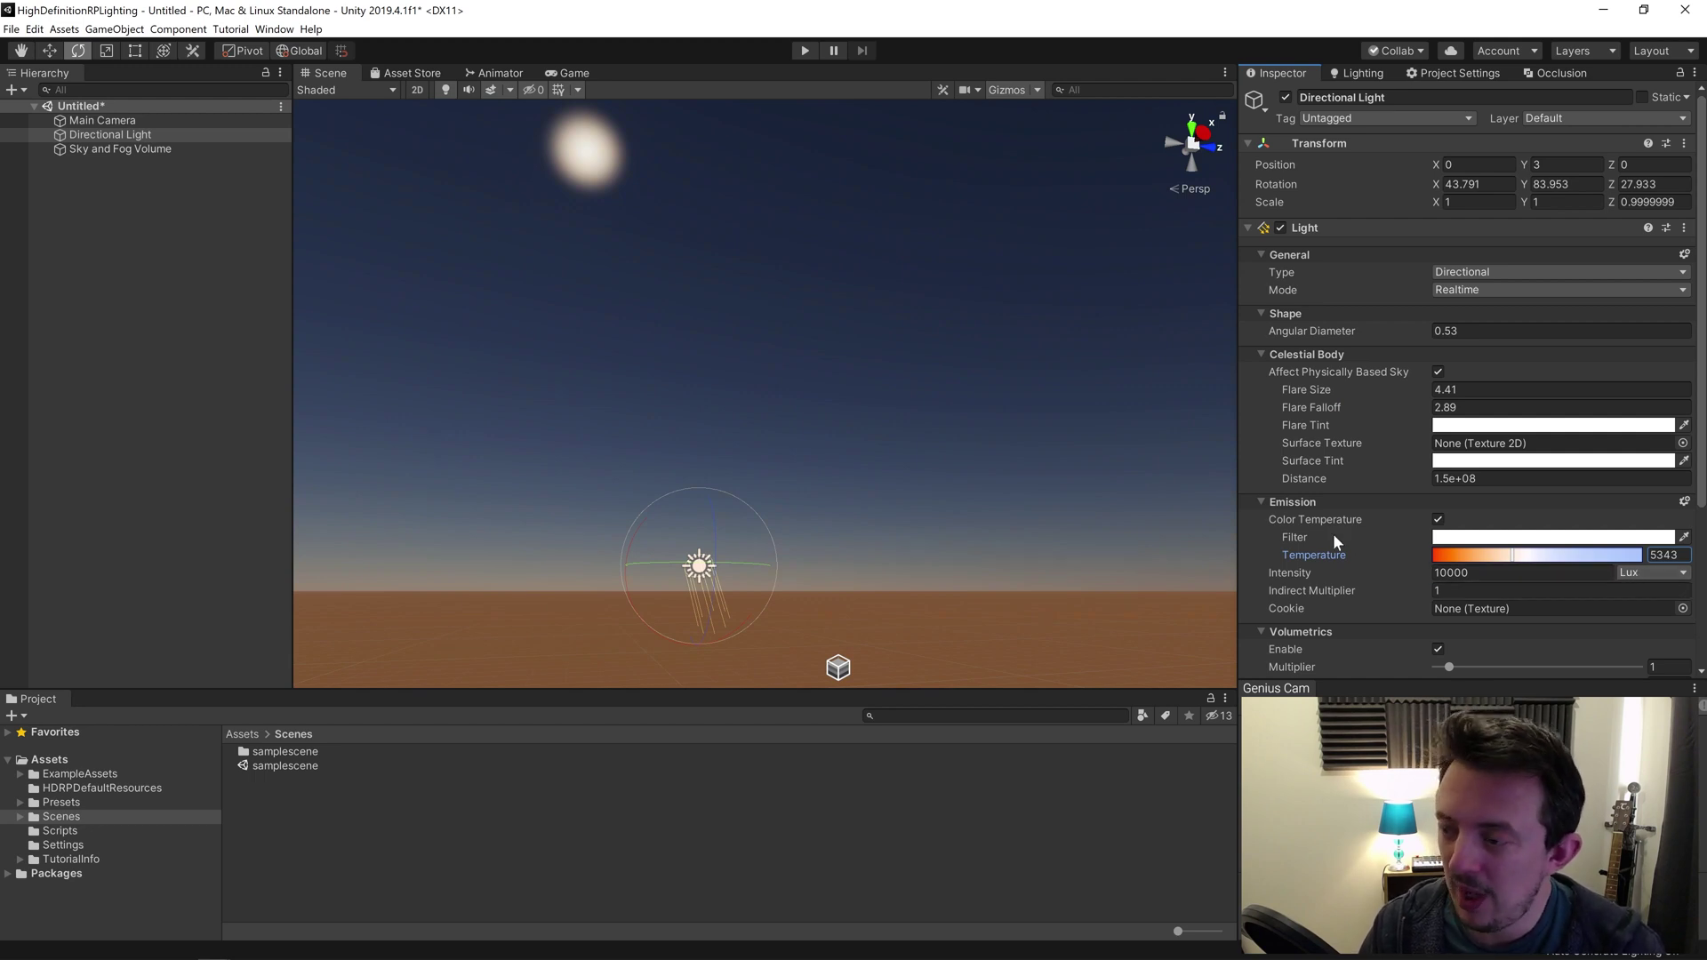
right_click_drag(764, 427, 804, 512)
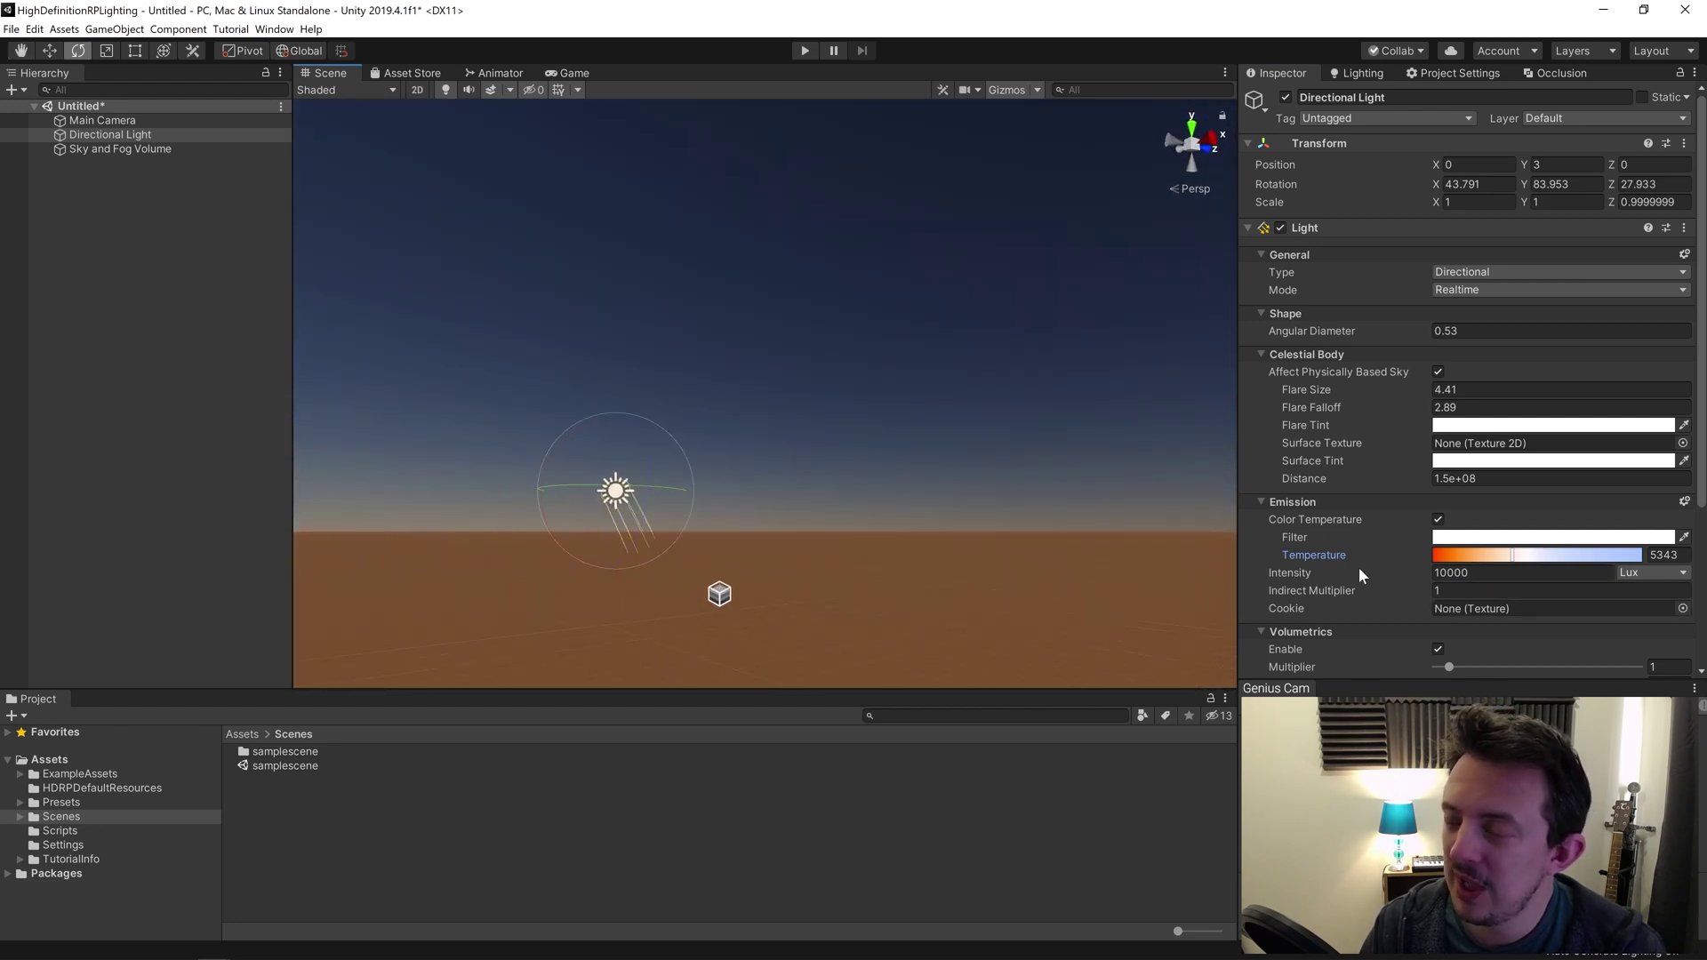
right_click_drag(902, 435, 885, 370)
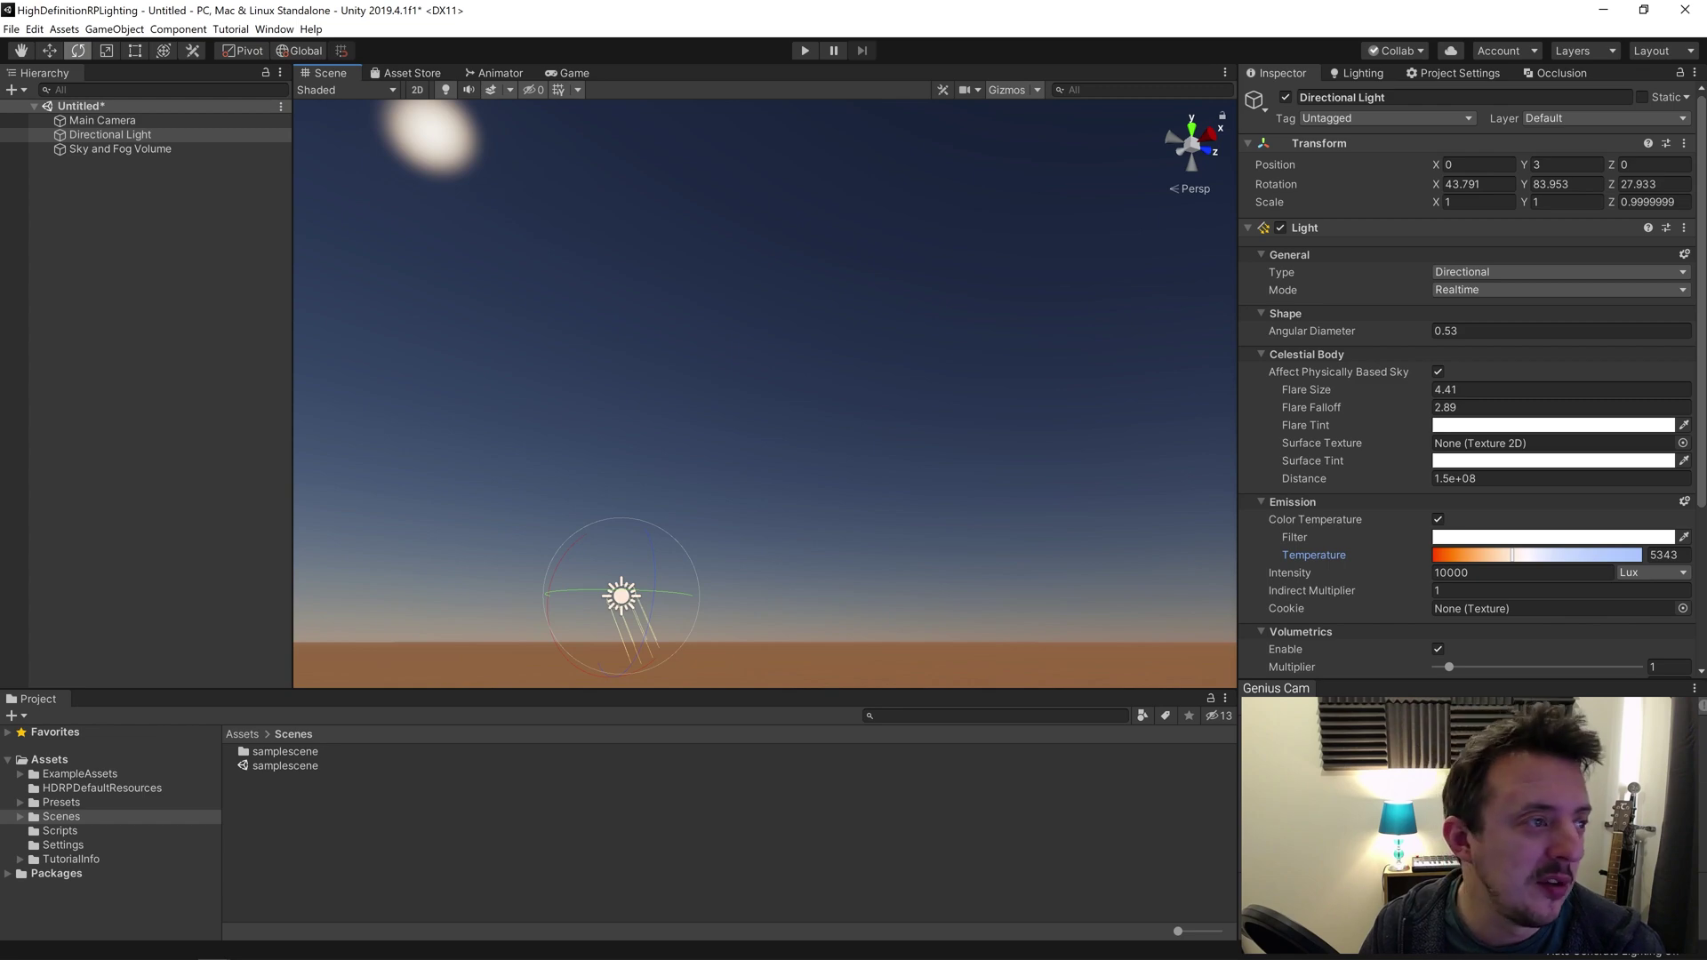
Open the HDRP Physical Light Units and Intensities page in the maximized browser.
key("alt+Tab")
double_click(1108, 220)
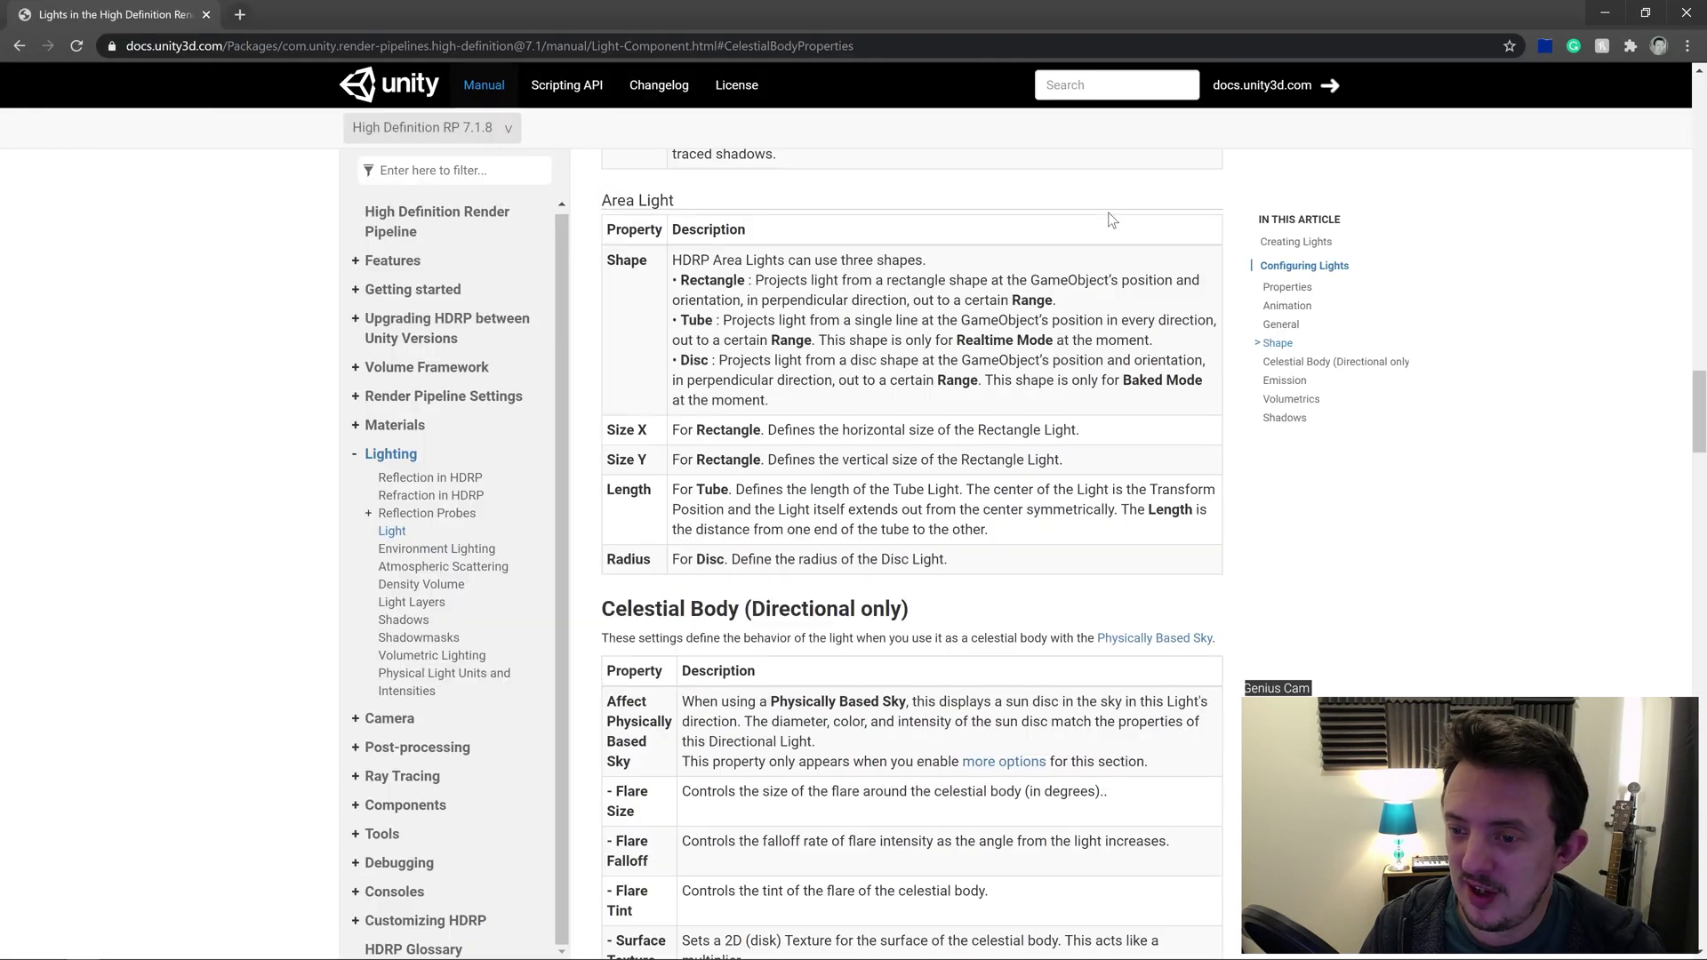
left_click(414, 677)
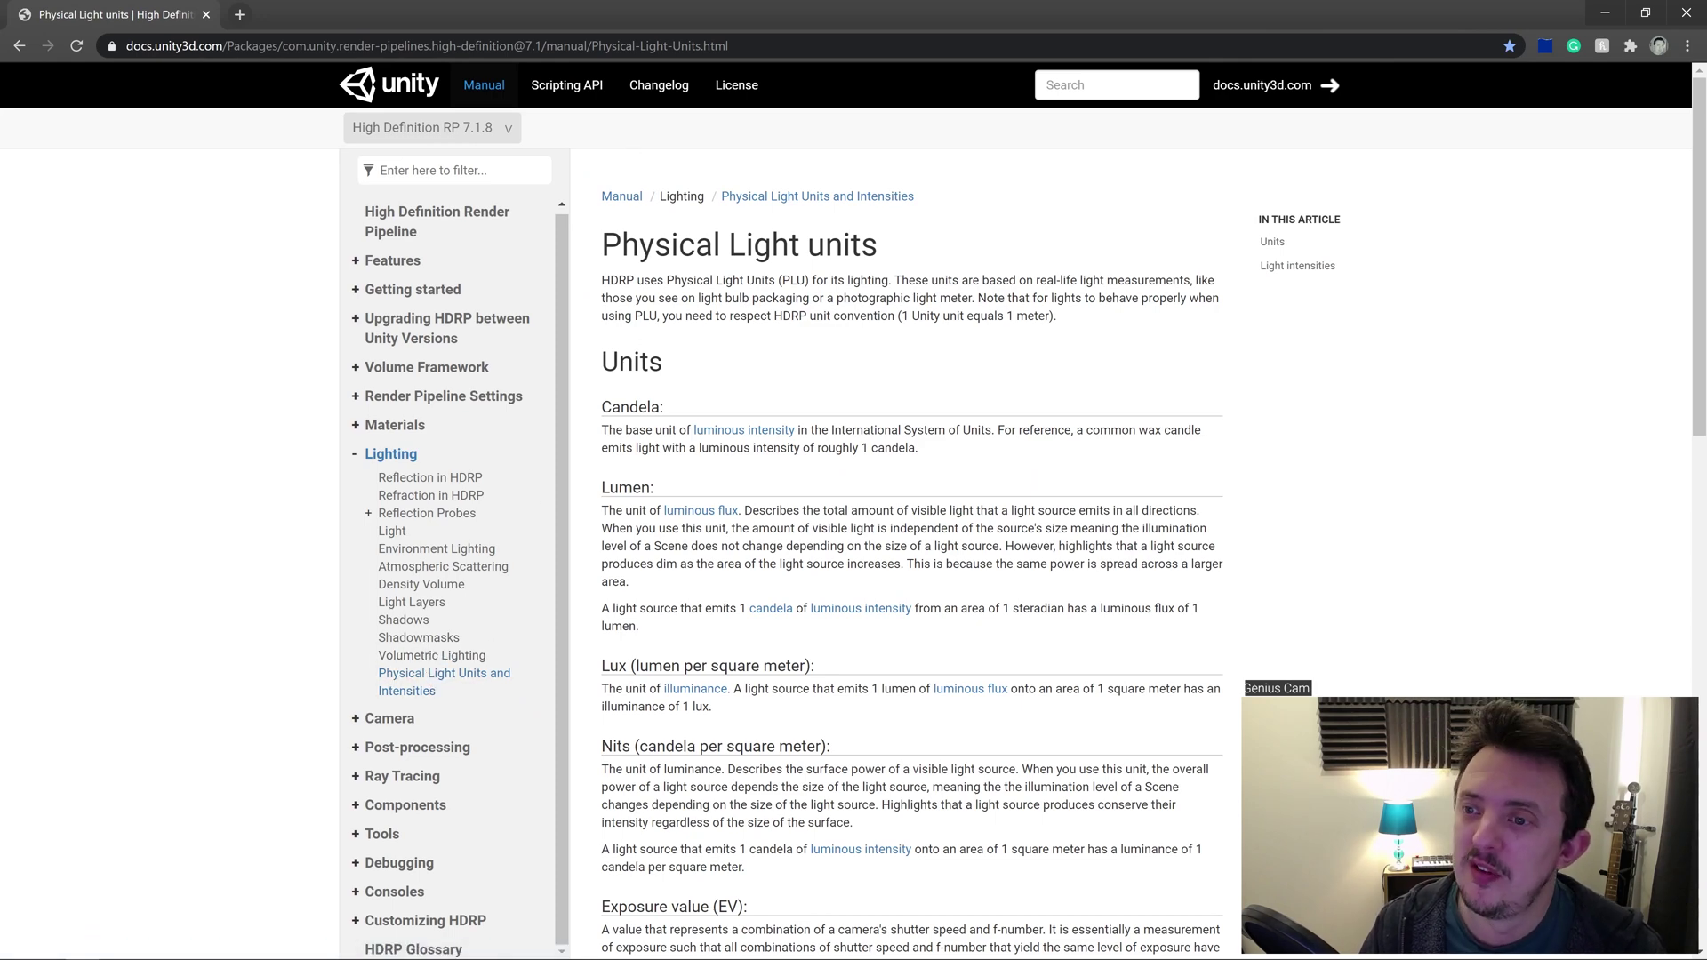
scroll(691, 418, "down", 2)
scroll(913, 551, "down", 4)
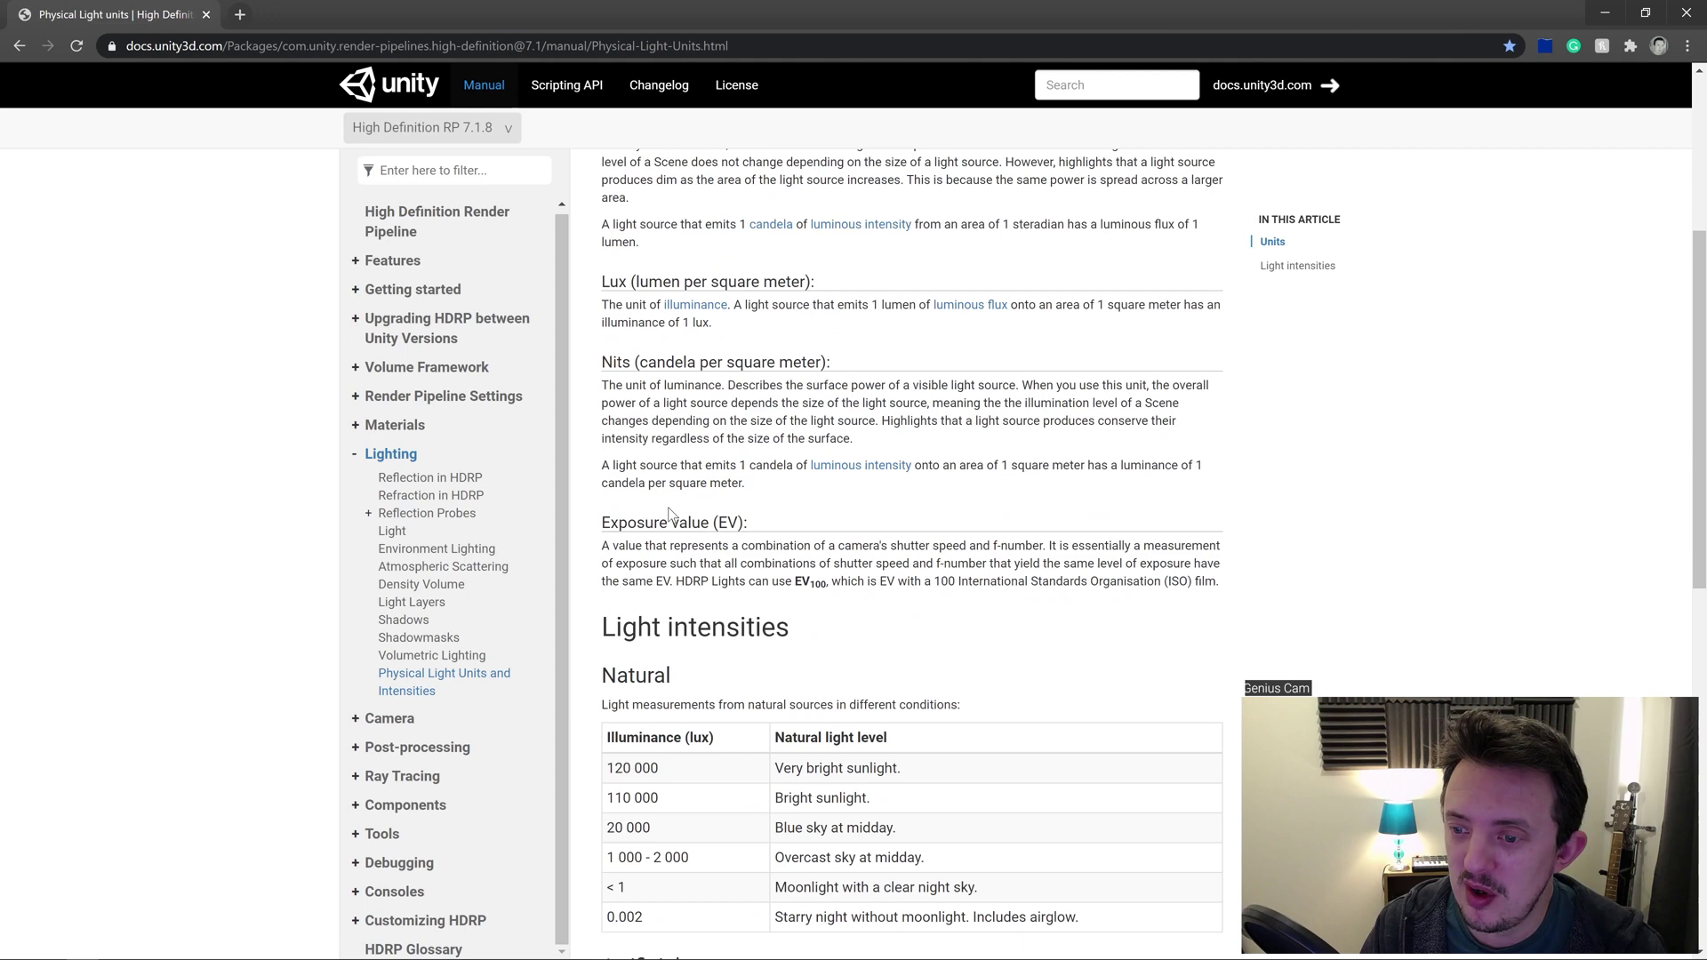
scroll(659, 375, "up", 2)
scroll(763, 419, "down", 6)
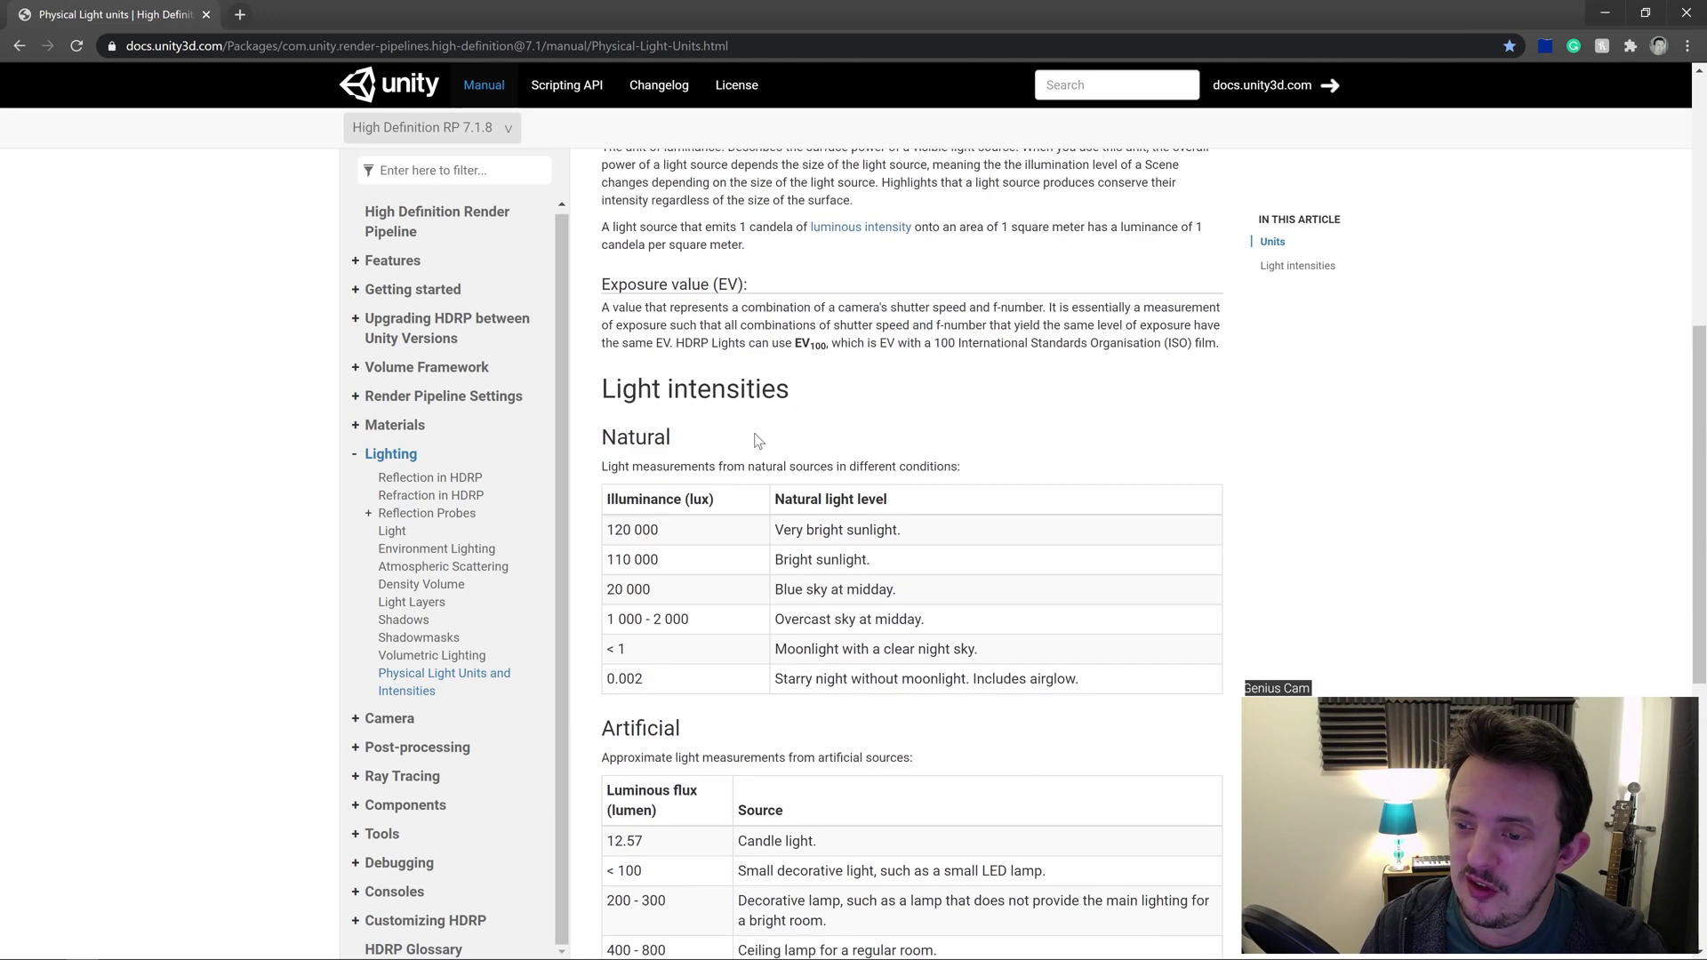
scroll(732, 436, "up", 1)
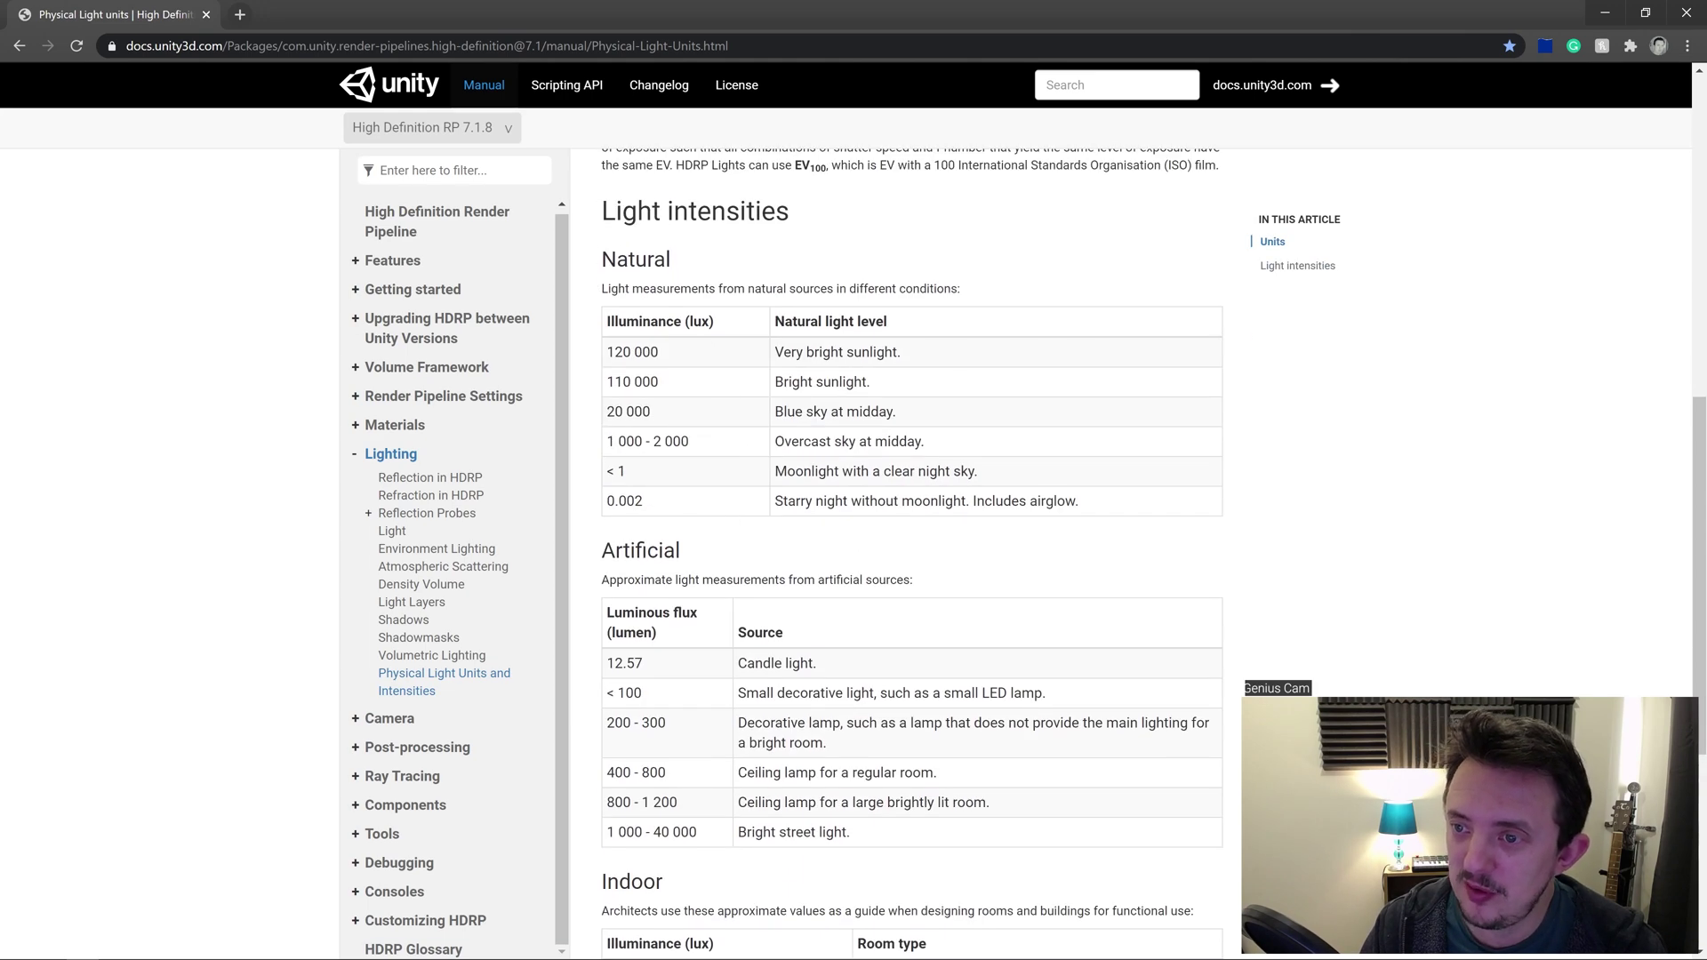
Highlight the Natural light-intensity lux values, including 110 000 lux for bright sunlight.
left_click_drag(602, 212, 776, 212)
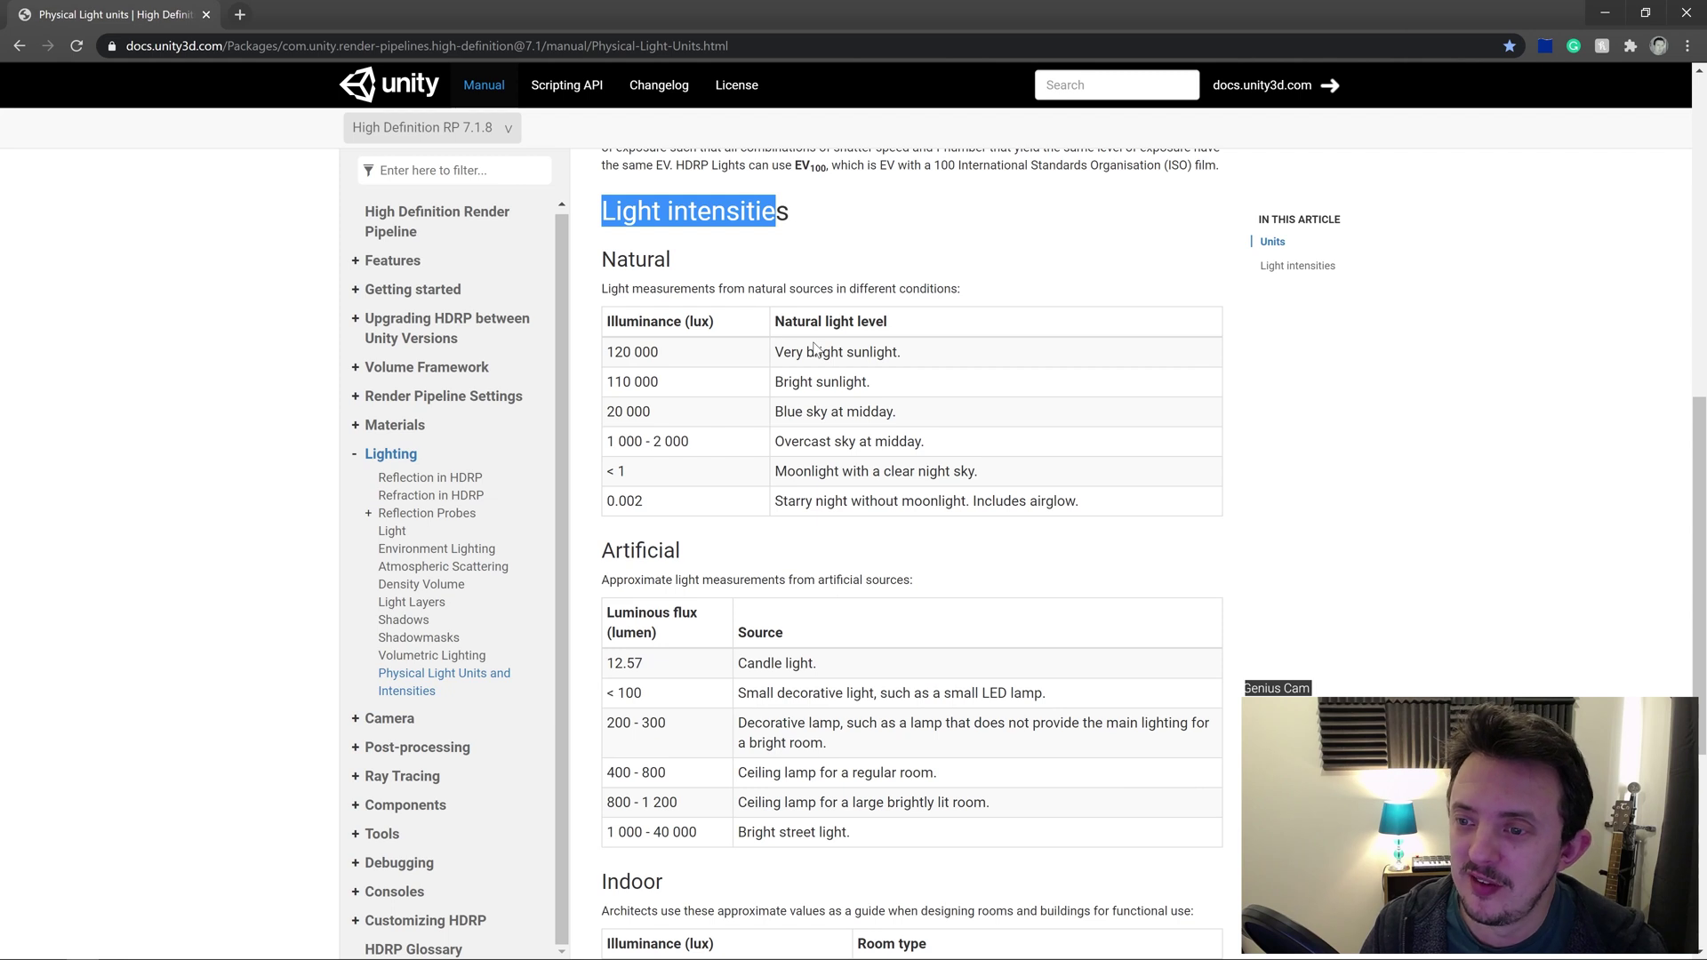
left_click_drag(710, 321, 684, 322)
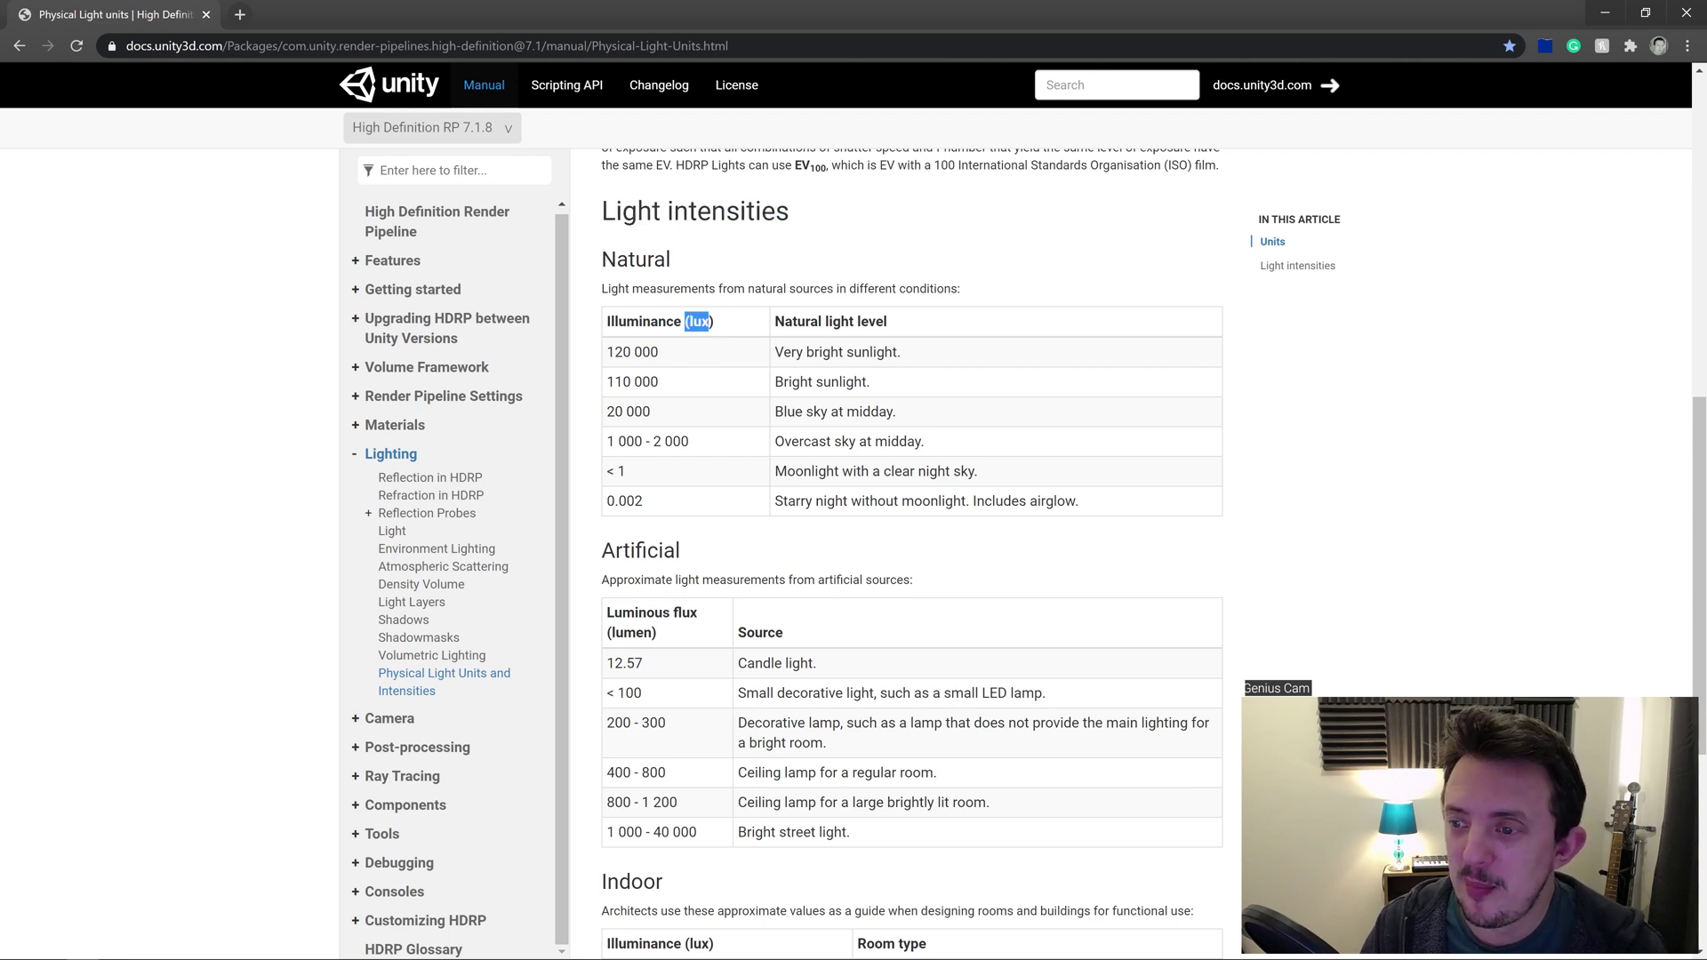
left_click_drag(670, 356, 604, 322)
left_click(669, 365)
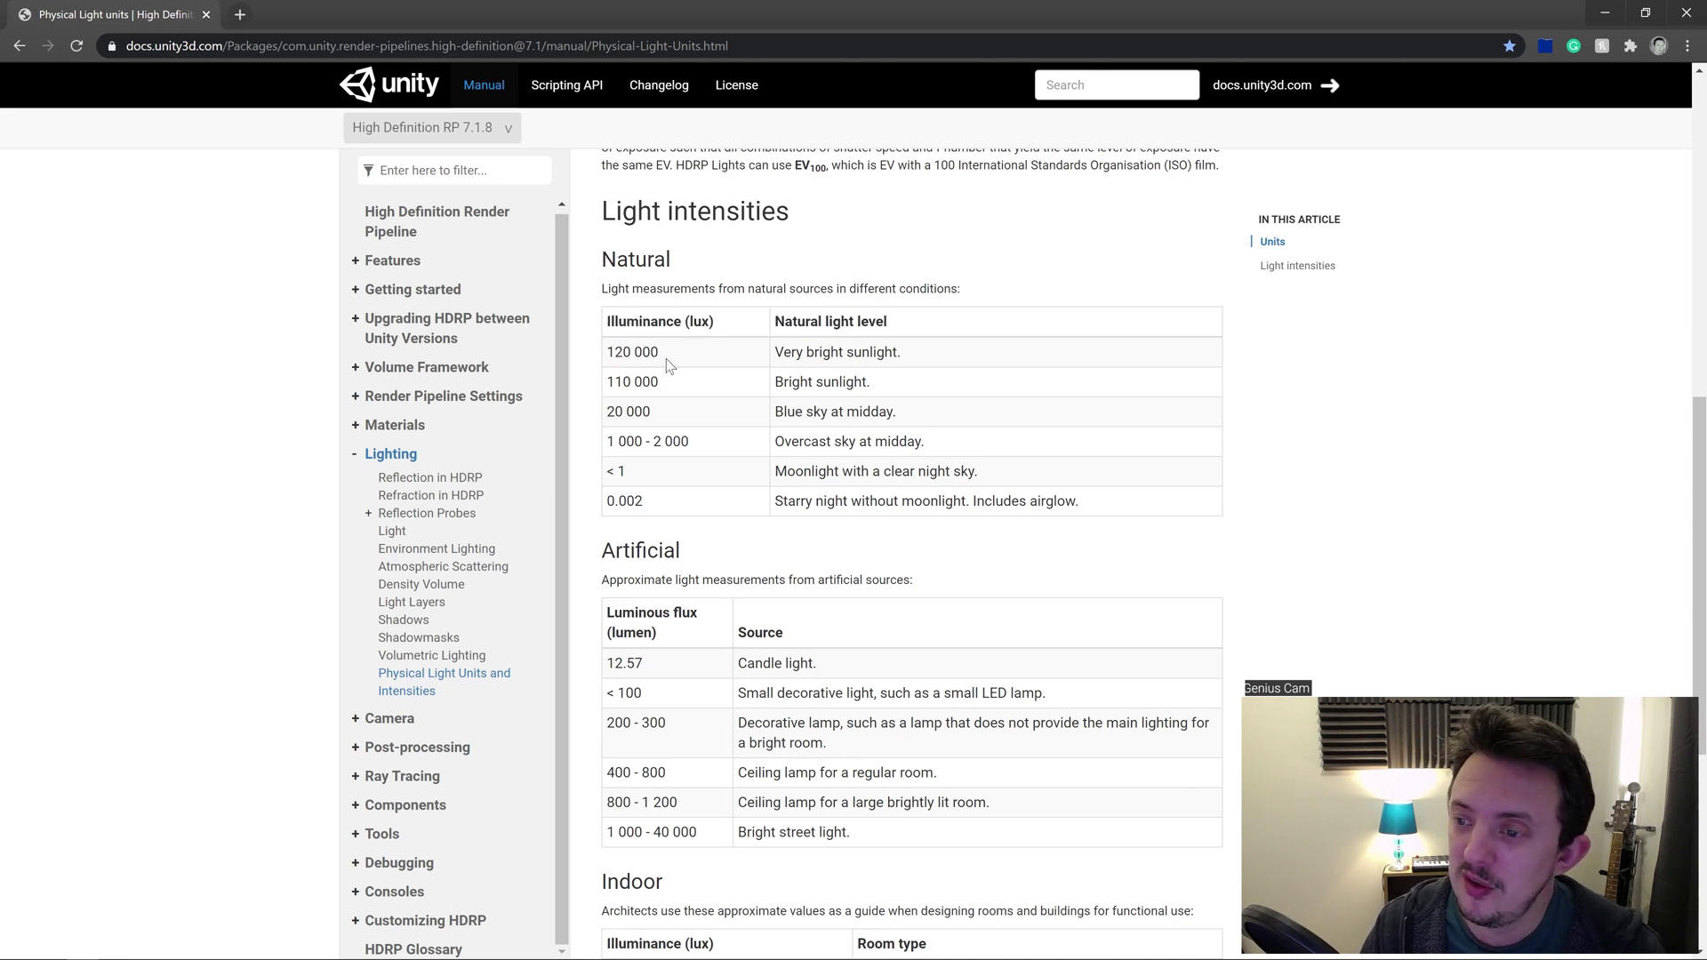
left_click_drag(661, 386, 605, 392)
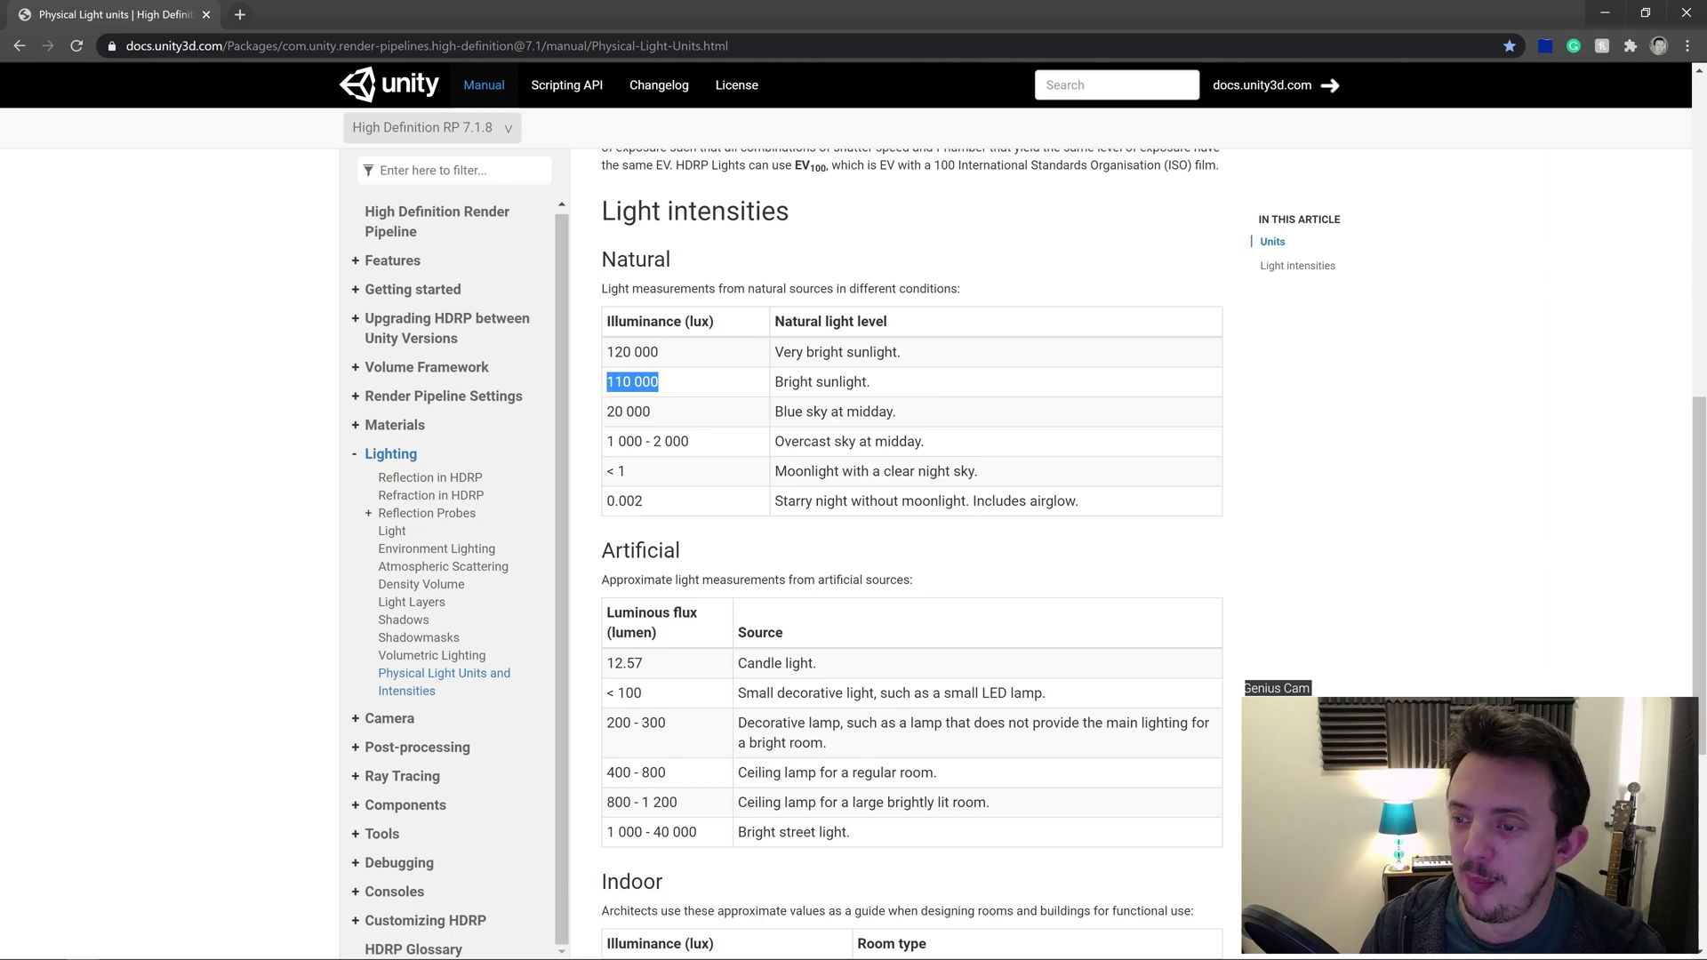
left_click_drag(664, 409, 585, 404)
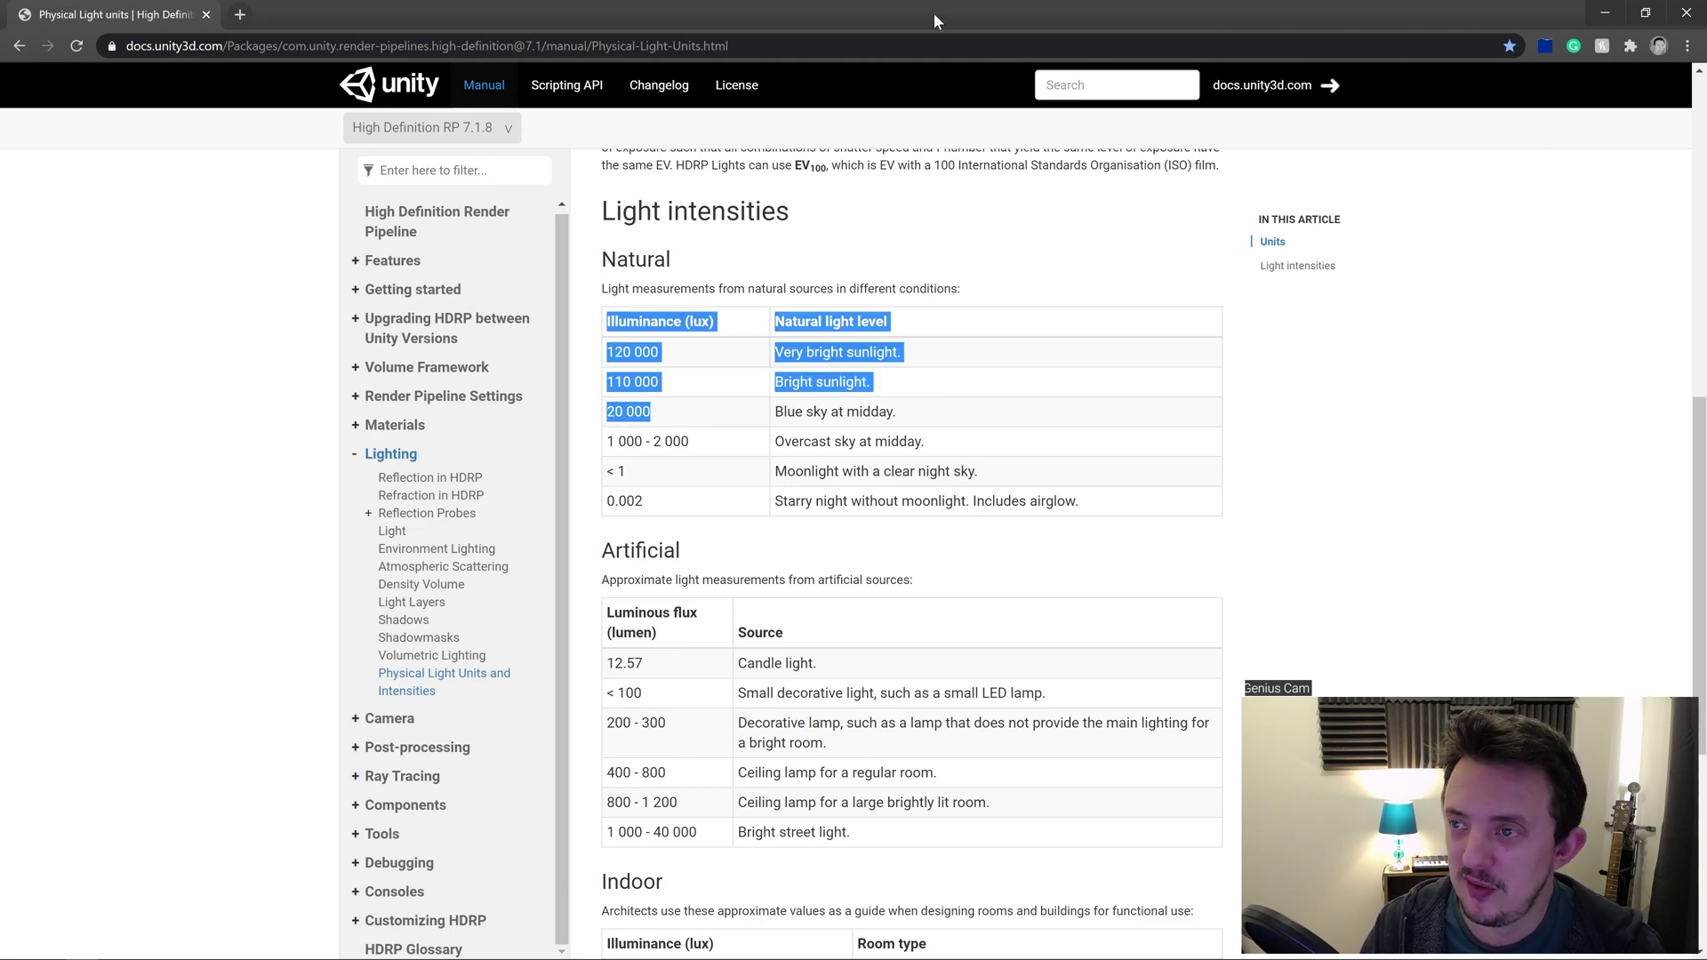
left_click_drag(933, 12, 2, 59)
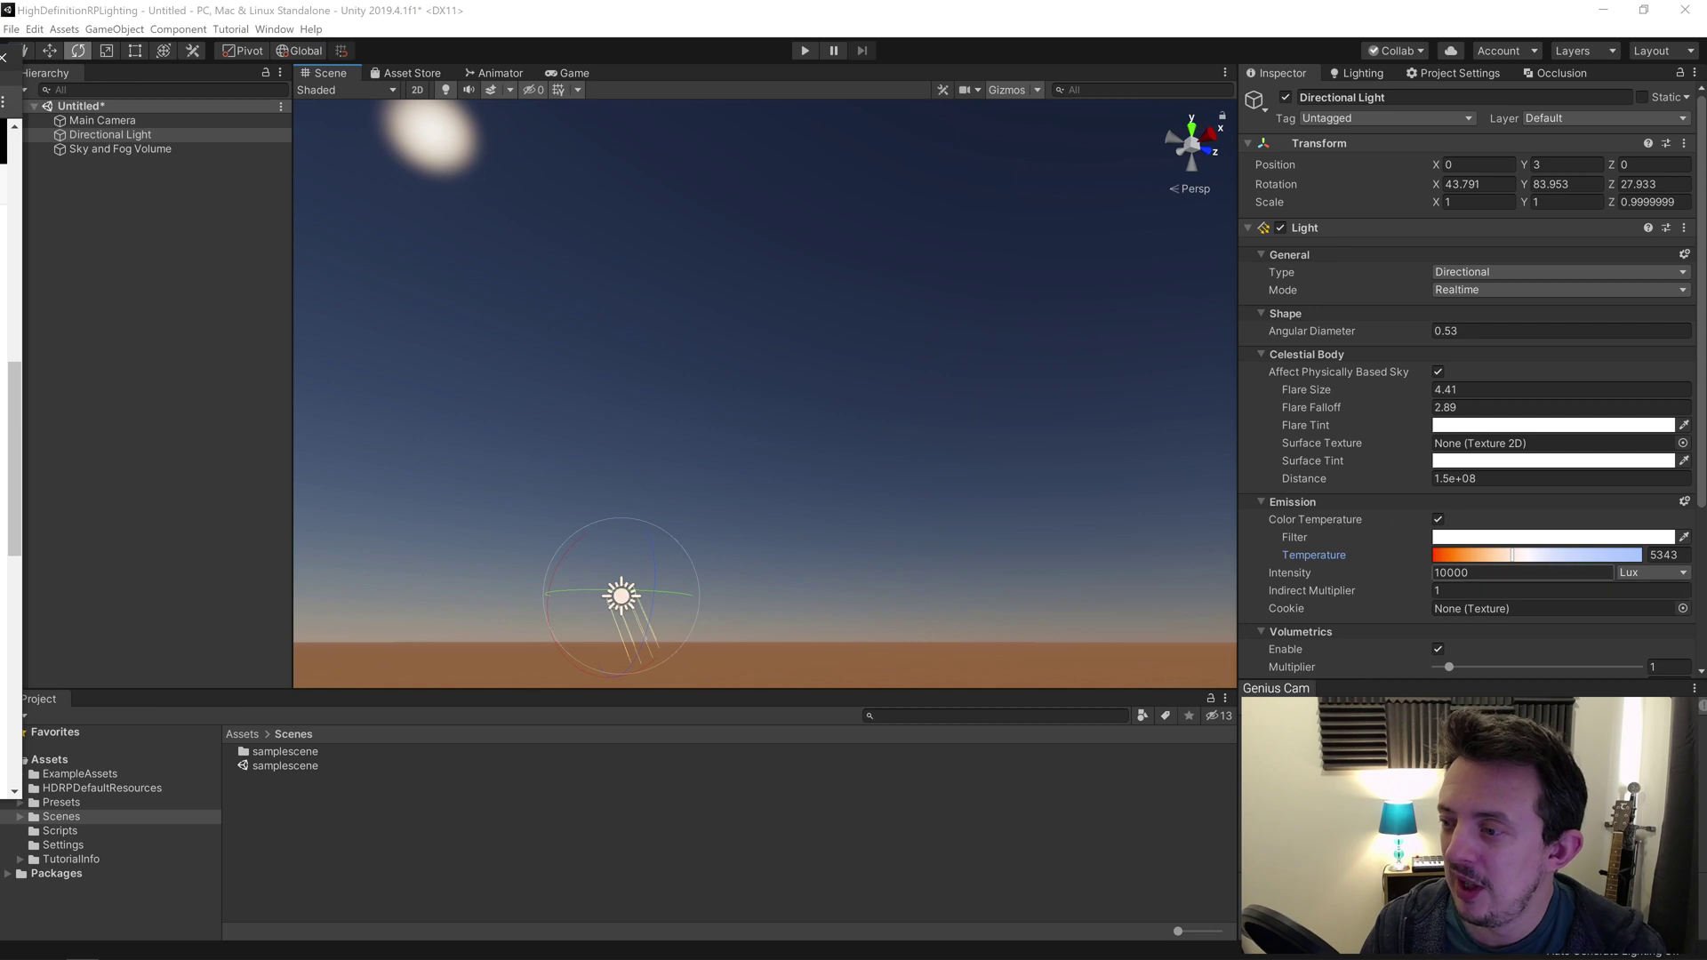
Set the Directional Light's Intensity to 20000 Lux and check the brighter sky.
key("alt+Tab")
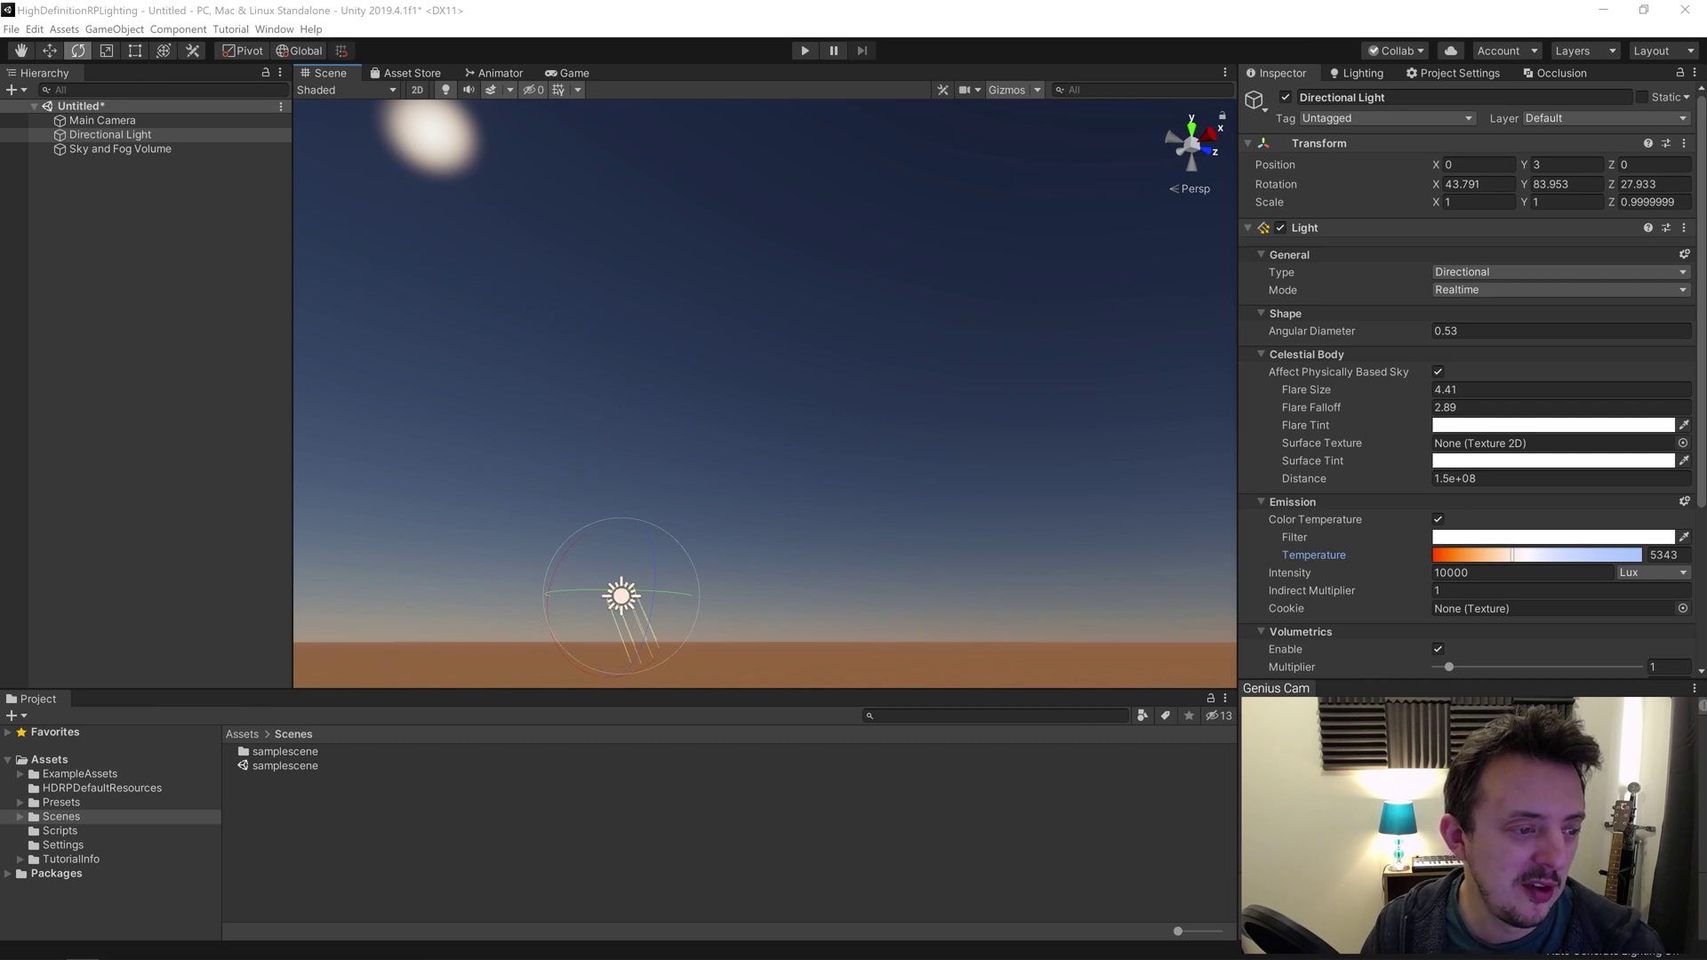
left_click(1487, 572)
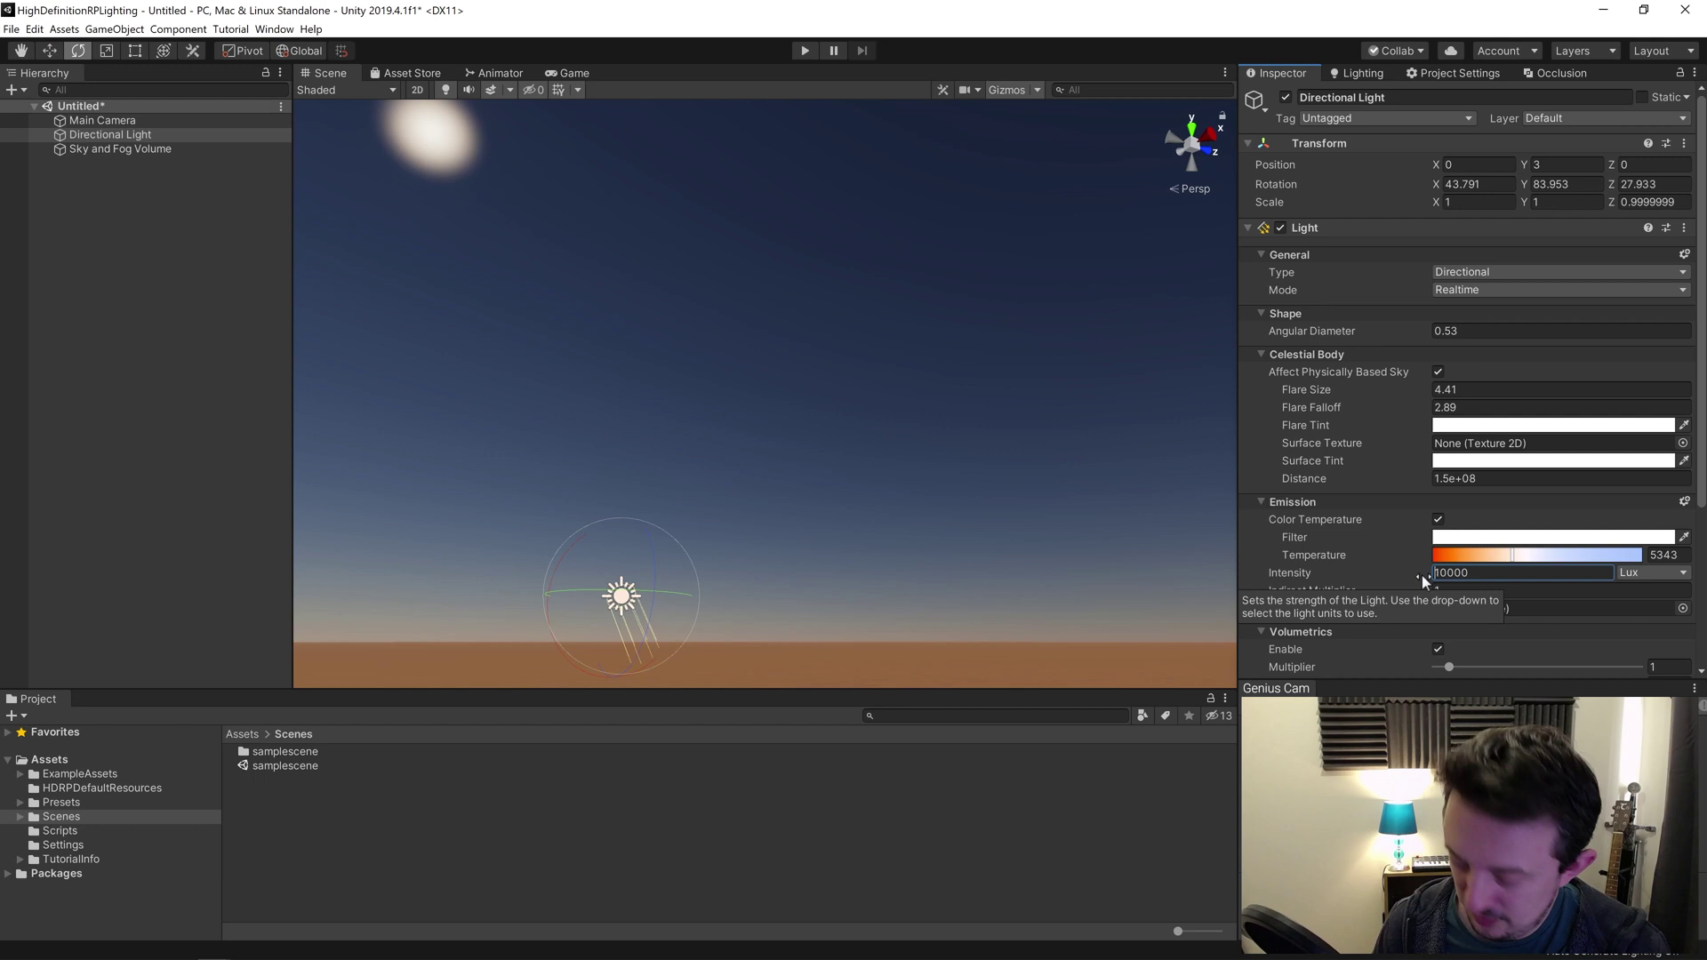
type("20000")
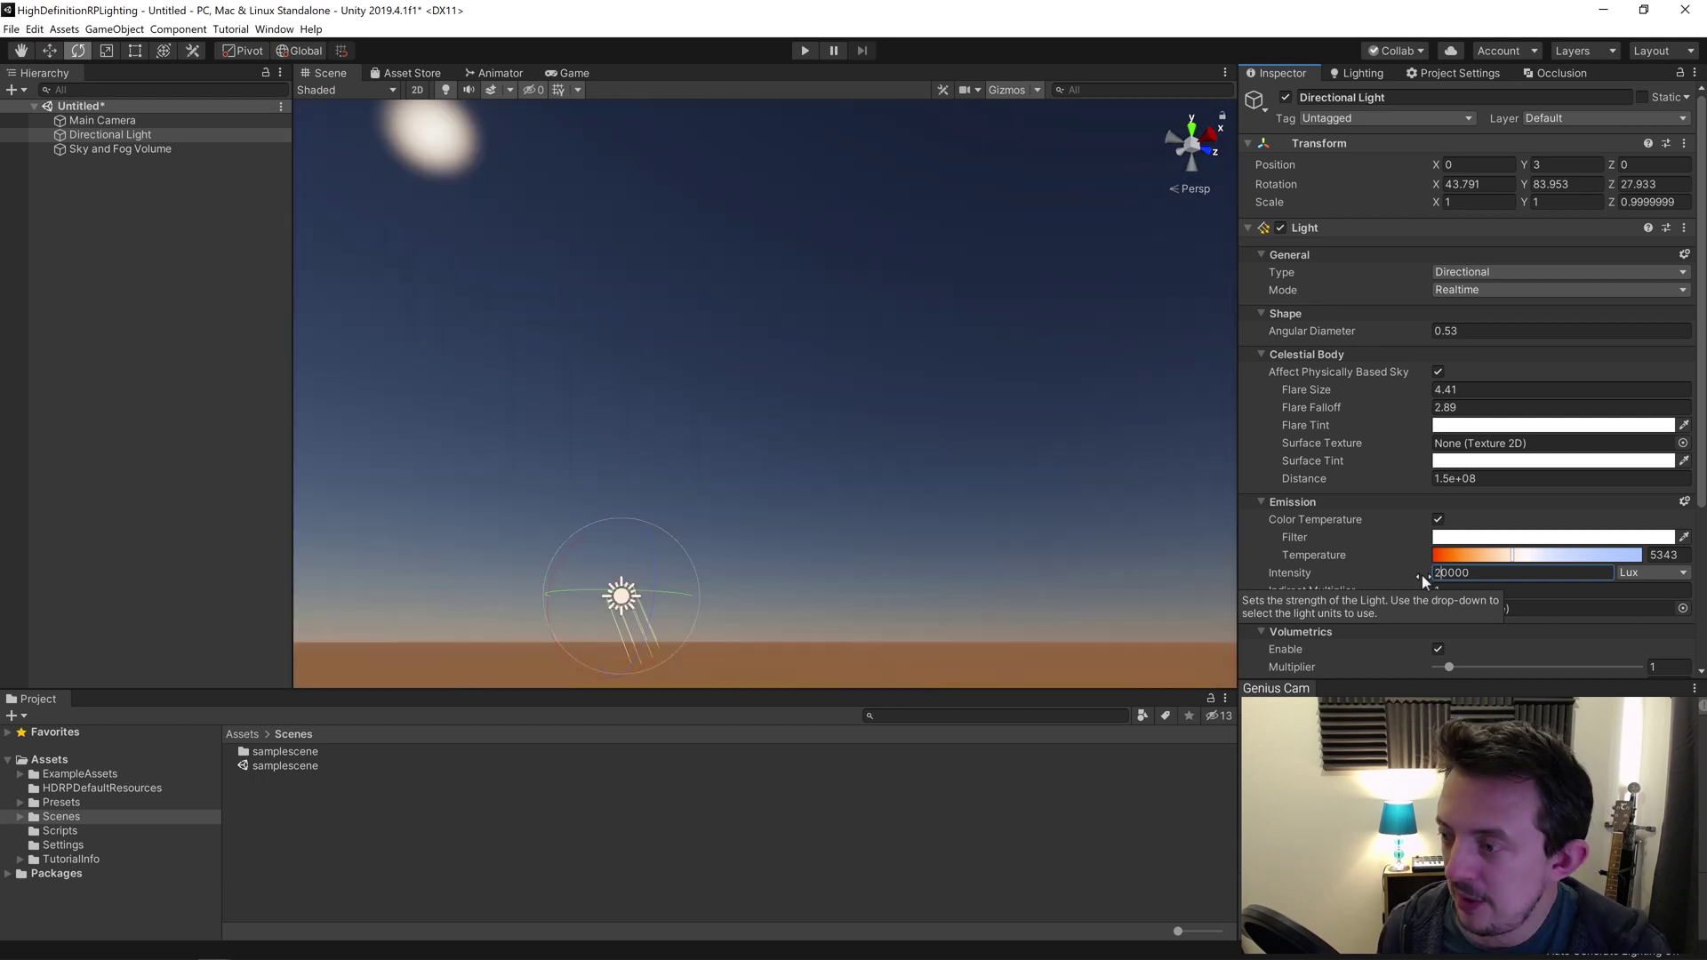
right_click_drag(875, 365, 749, 374)
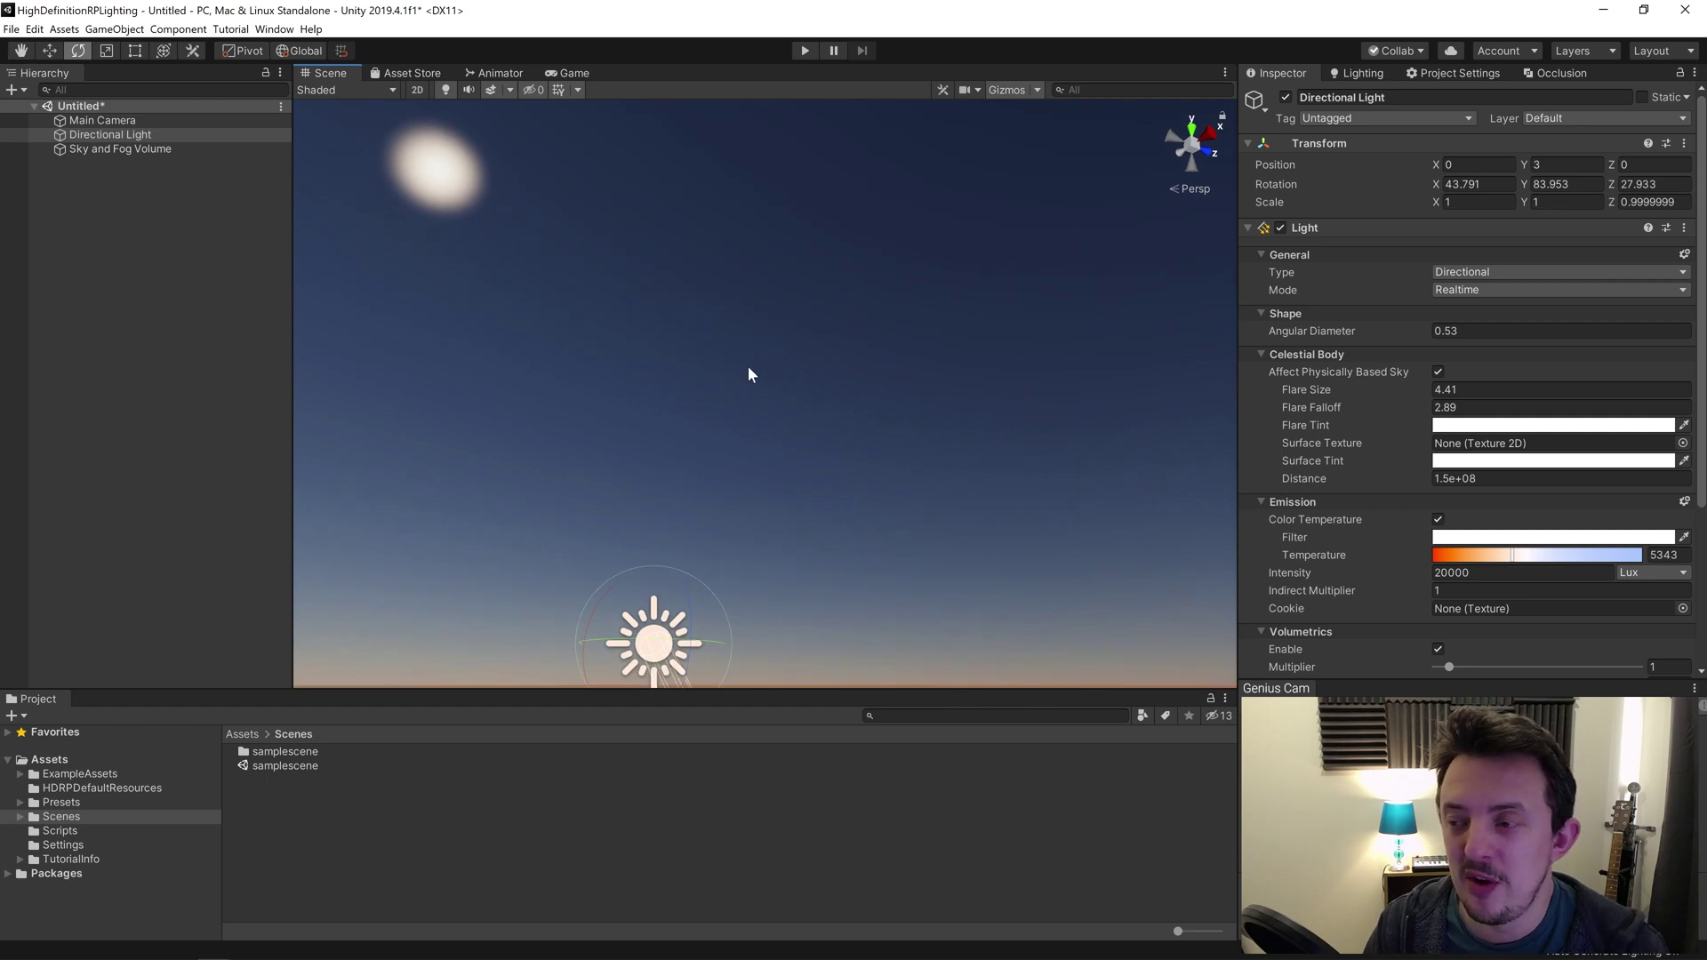
Collapse the Sky and Fog Volume overrides and remove the Physically Based Sky override.
left_click(193, 149)
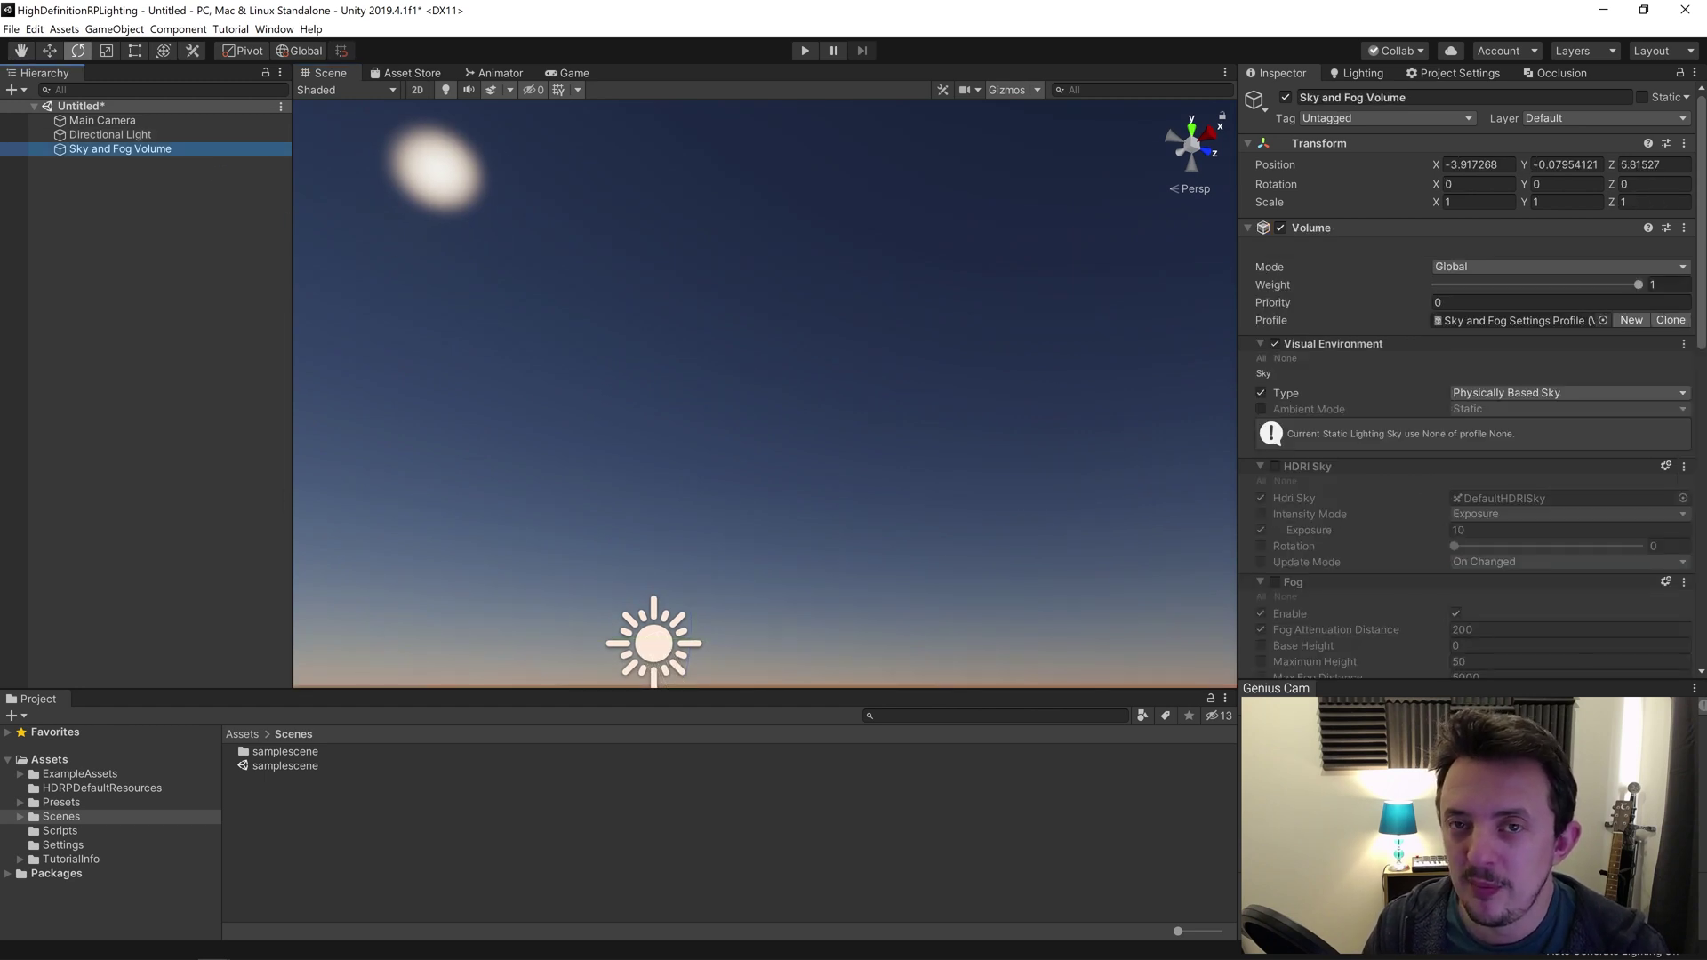
left_click(1260, 345)
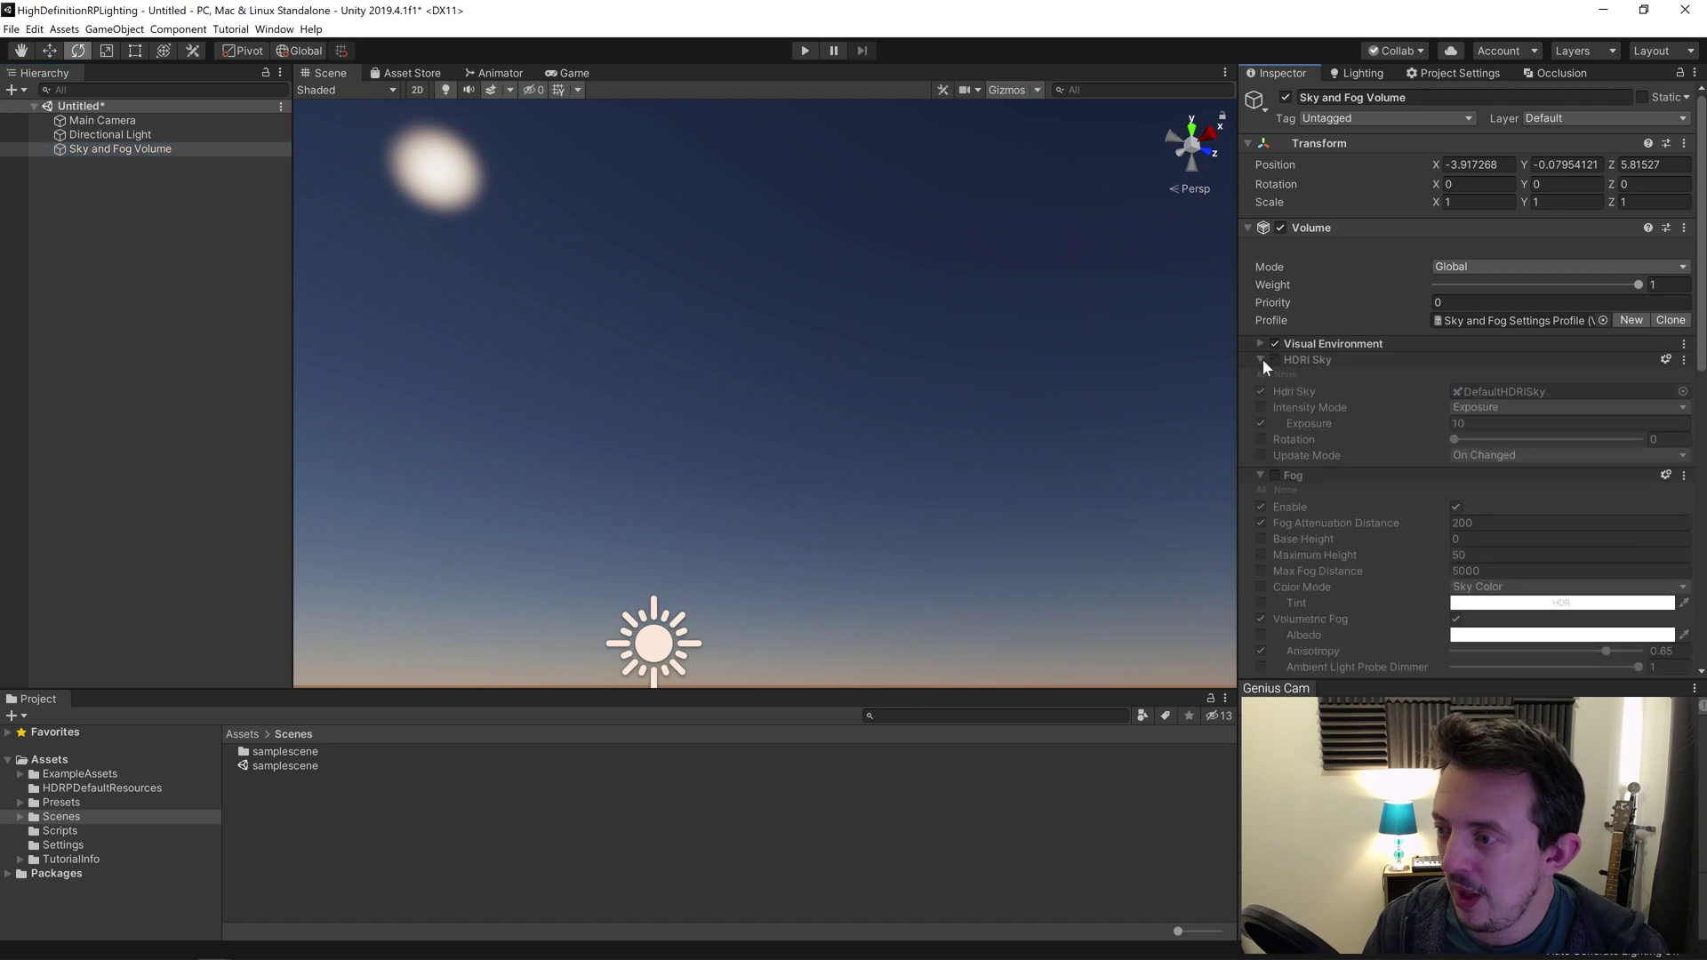
left_click(1259, 359)
left_click(1259, 375)
left_click(1261, 392)
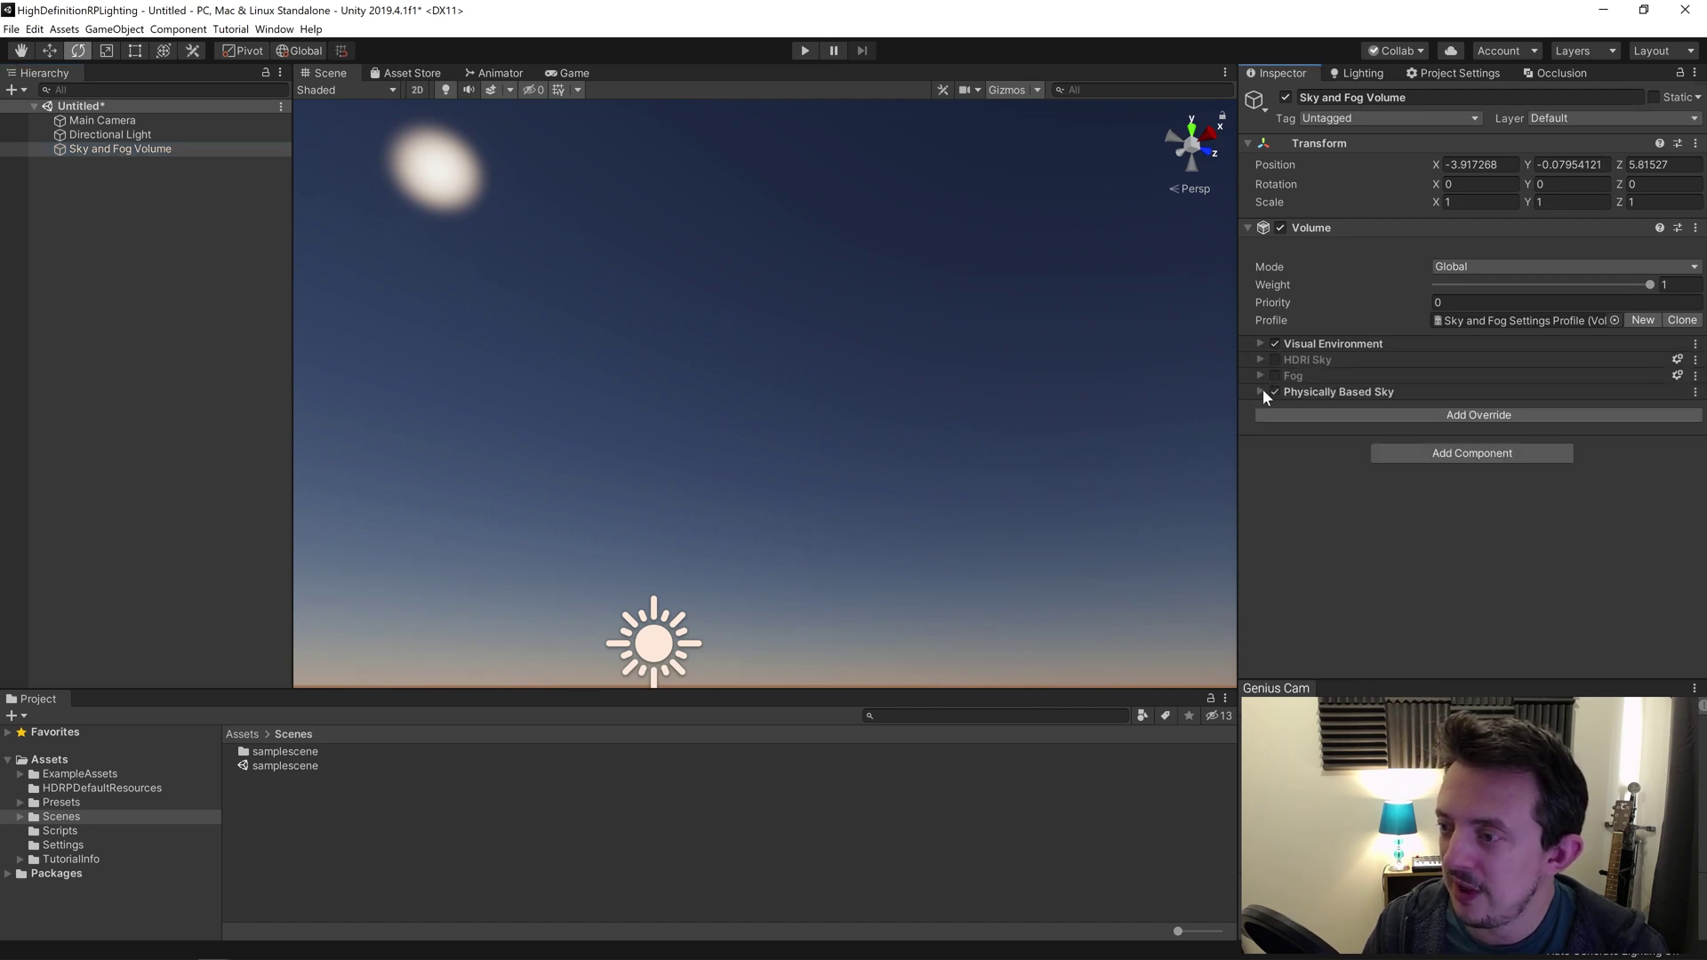
right_click(1332, 392)
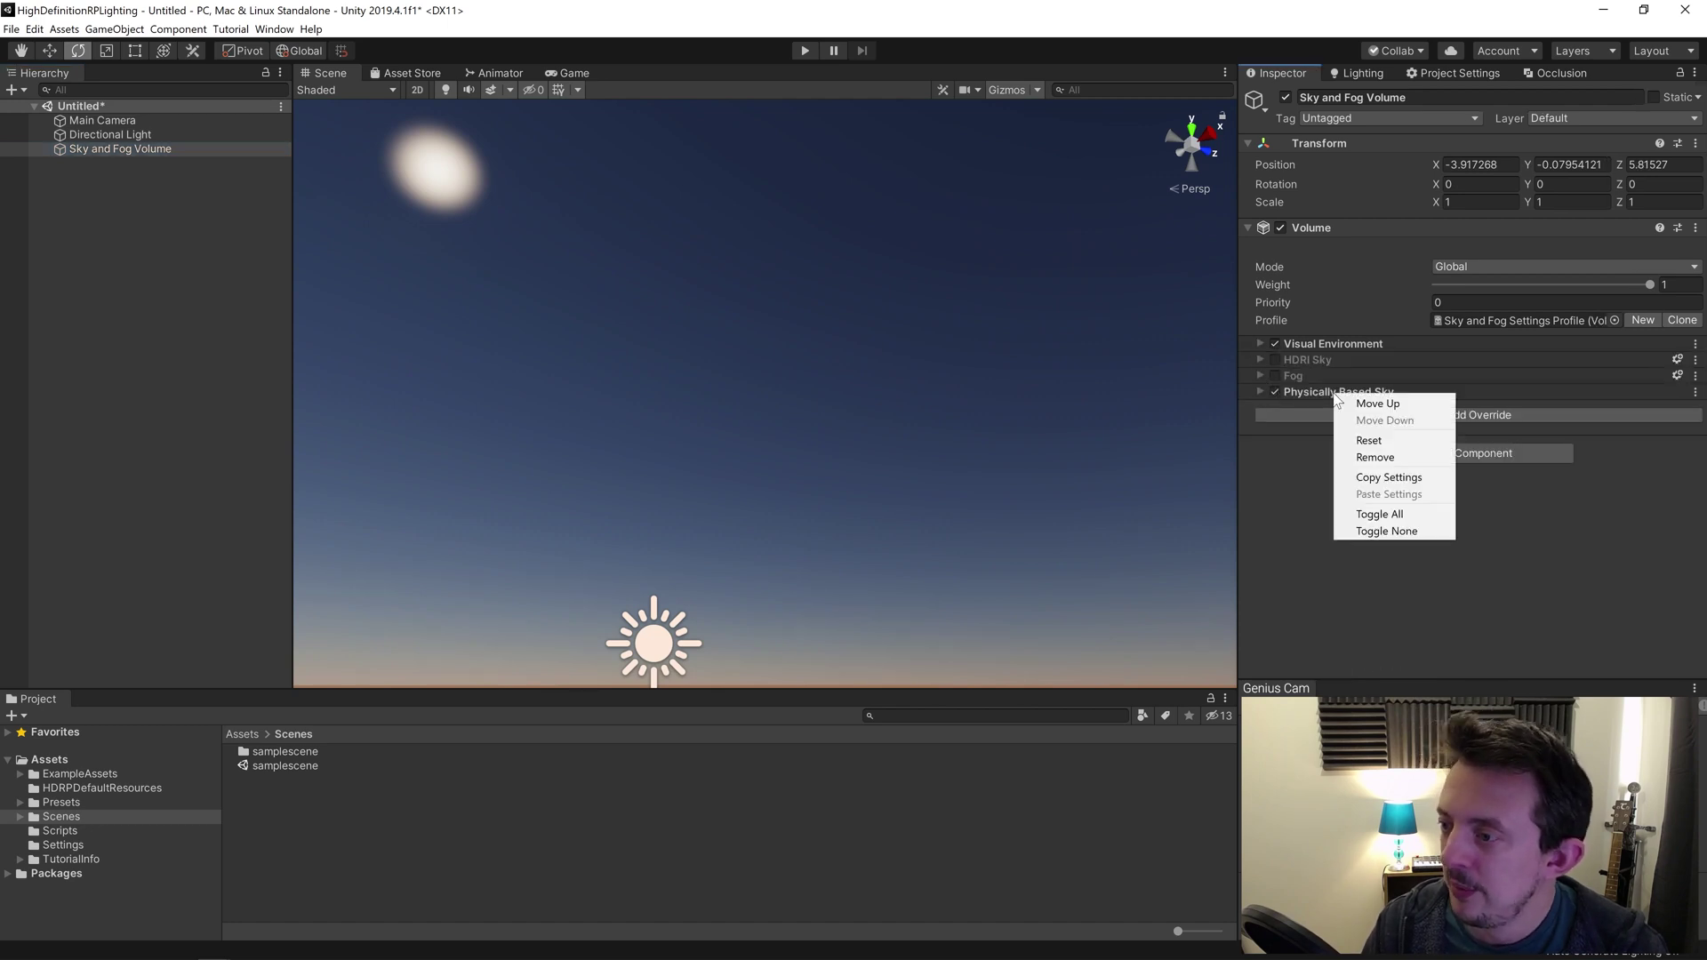
left_click(1380, 457)
Add an Exposure override to the Sky and Fog Volume.
left_click(1423, 398)
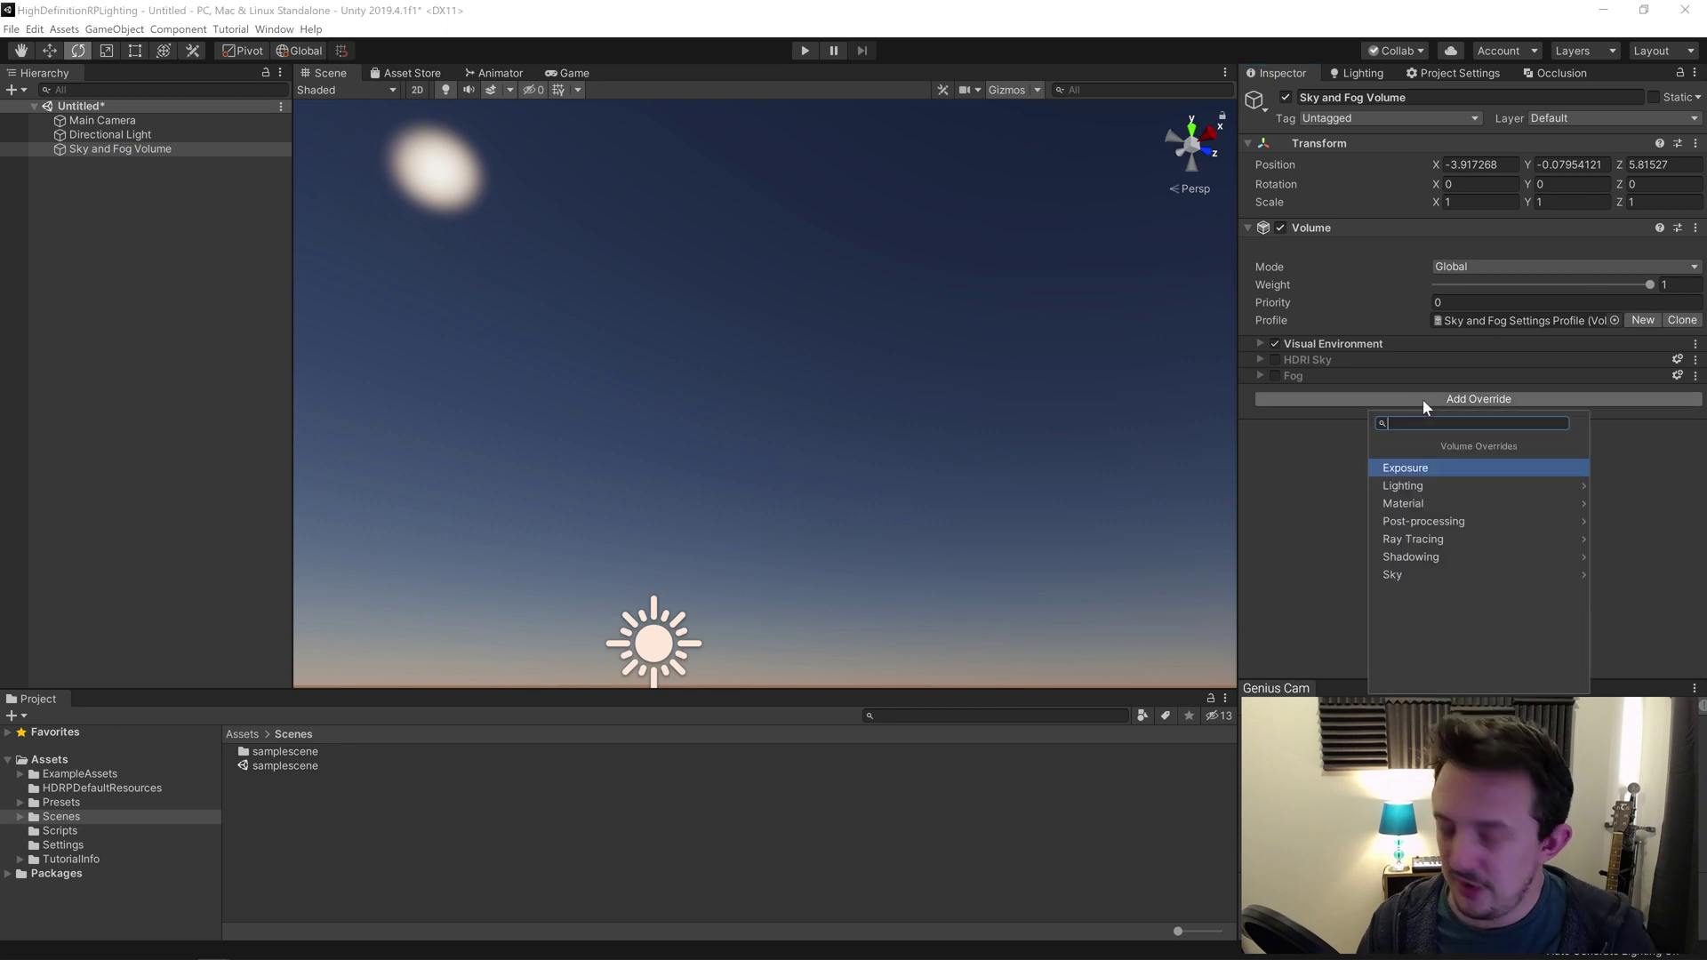
type("fi")
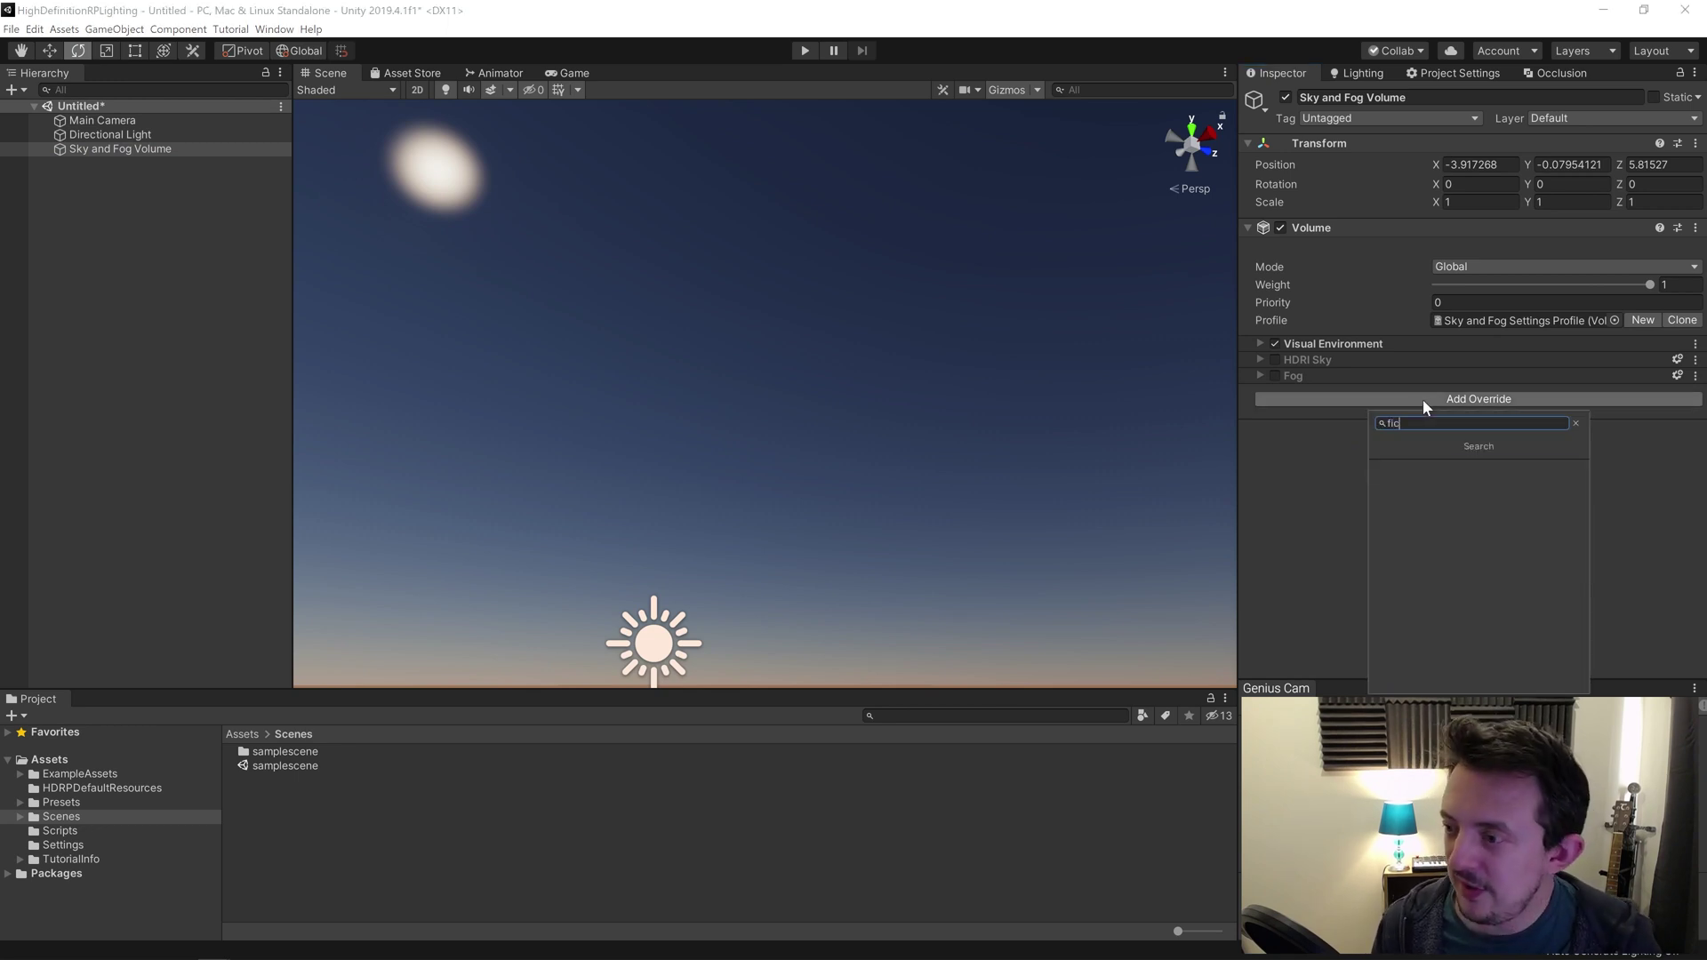
key("BackSpace")
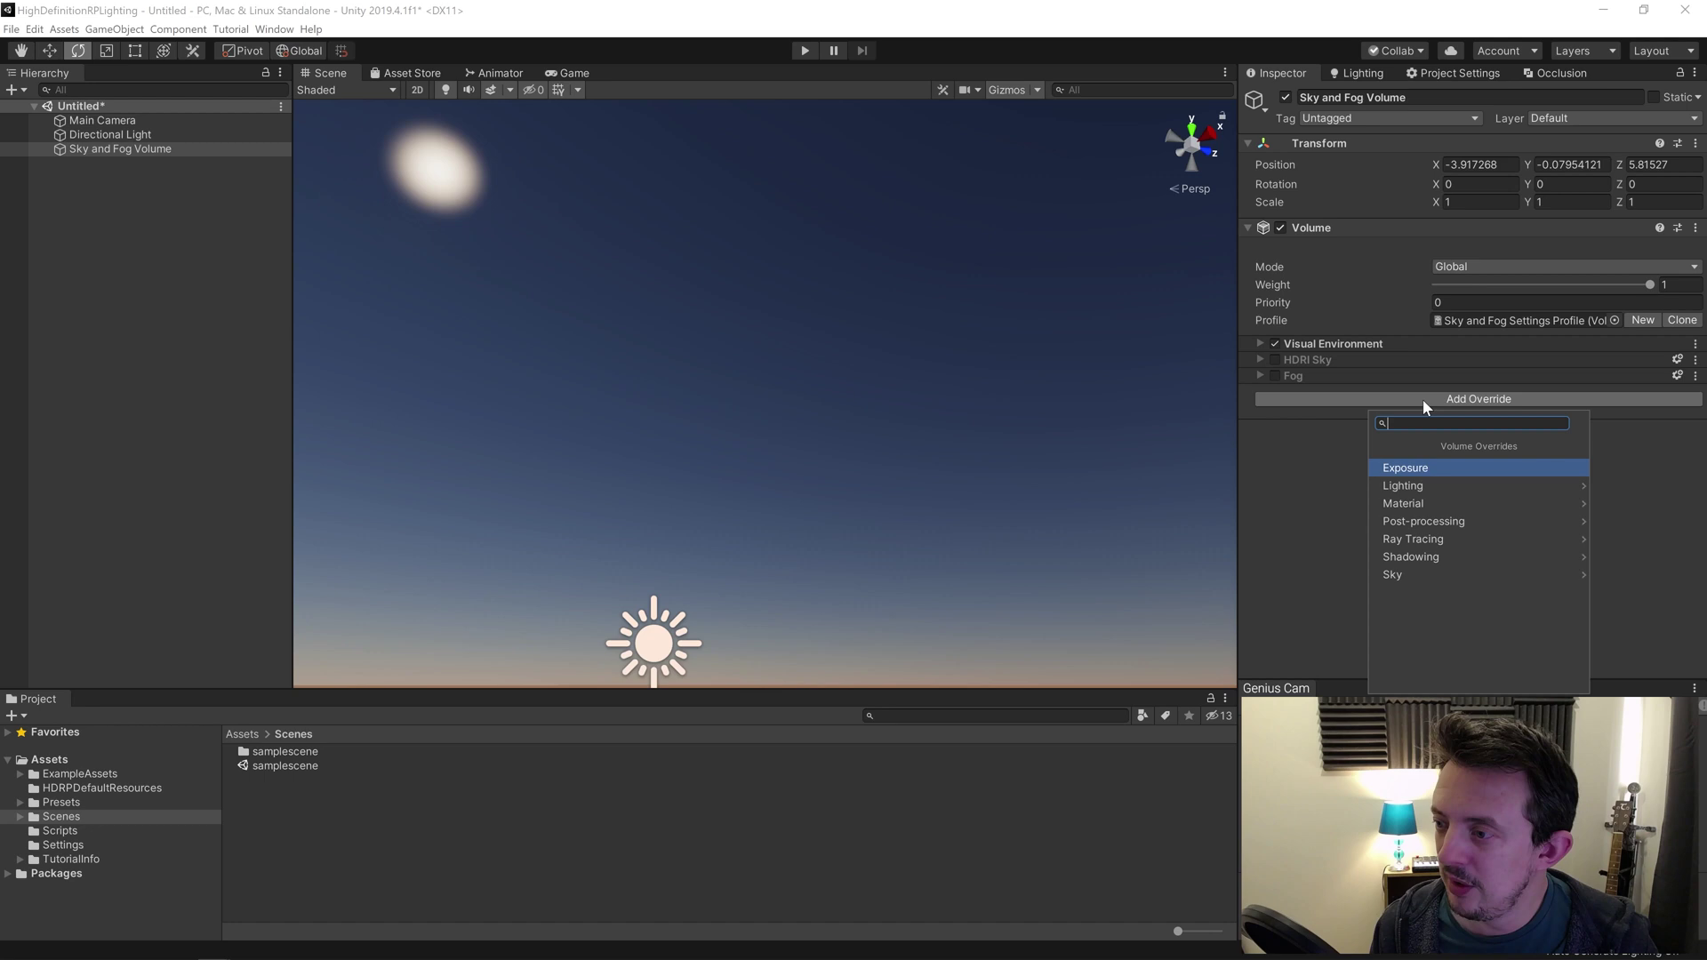
key("Return")
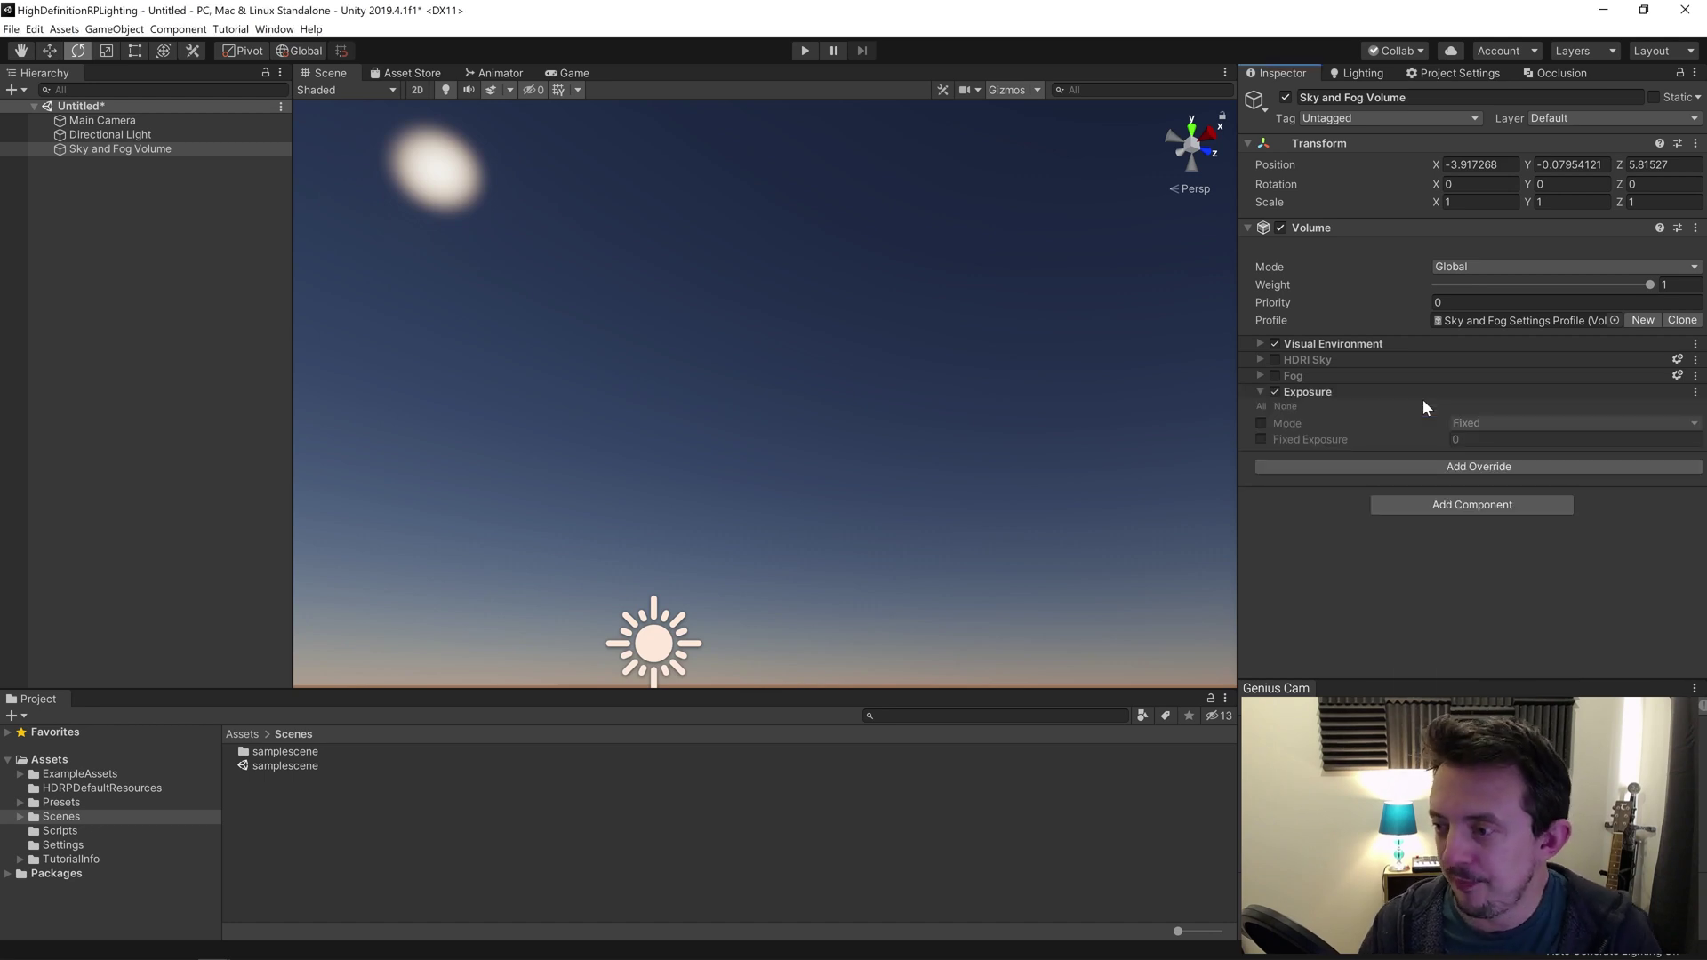
Override the exposure mode and set Fixed Exposure to 8.5, then nudge it higher.
left_click(1261, 423)
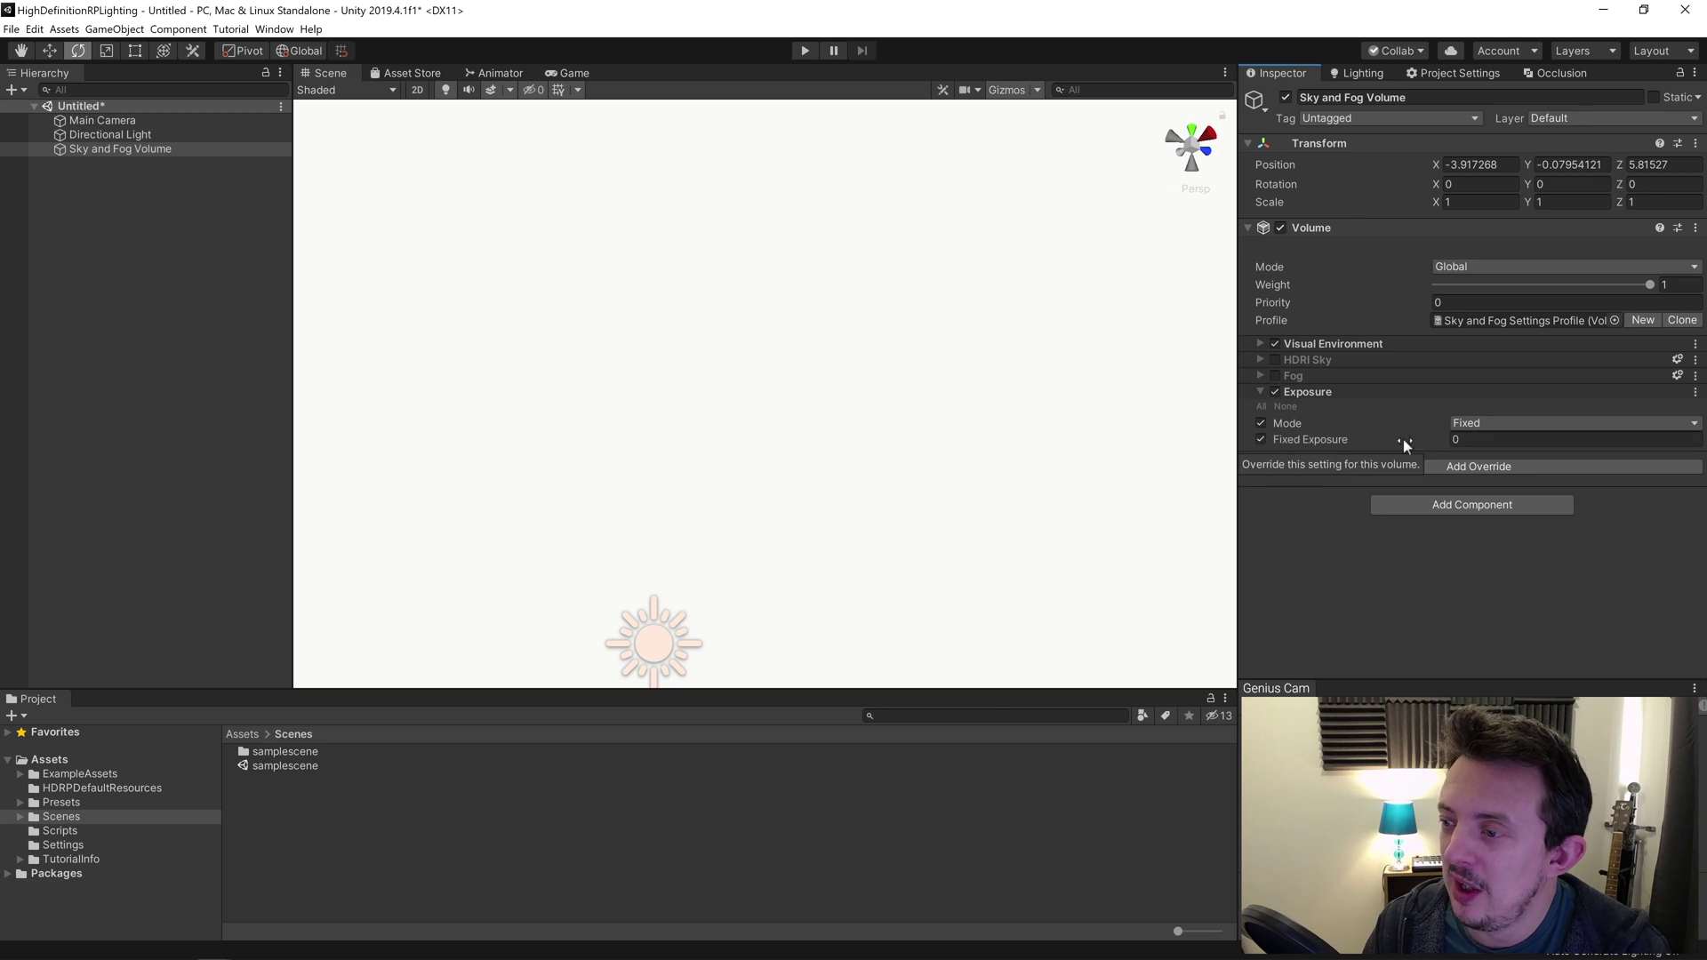
left_click(1260, 439)
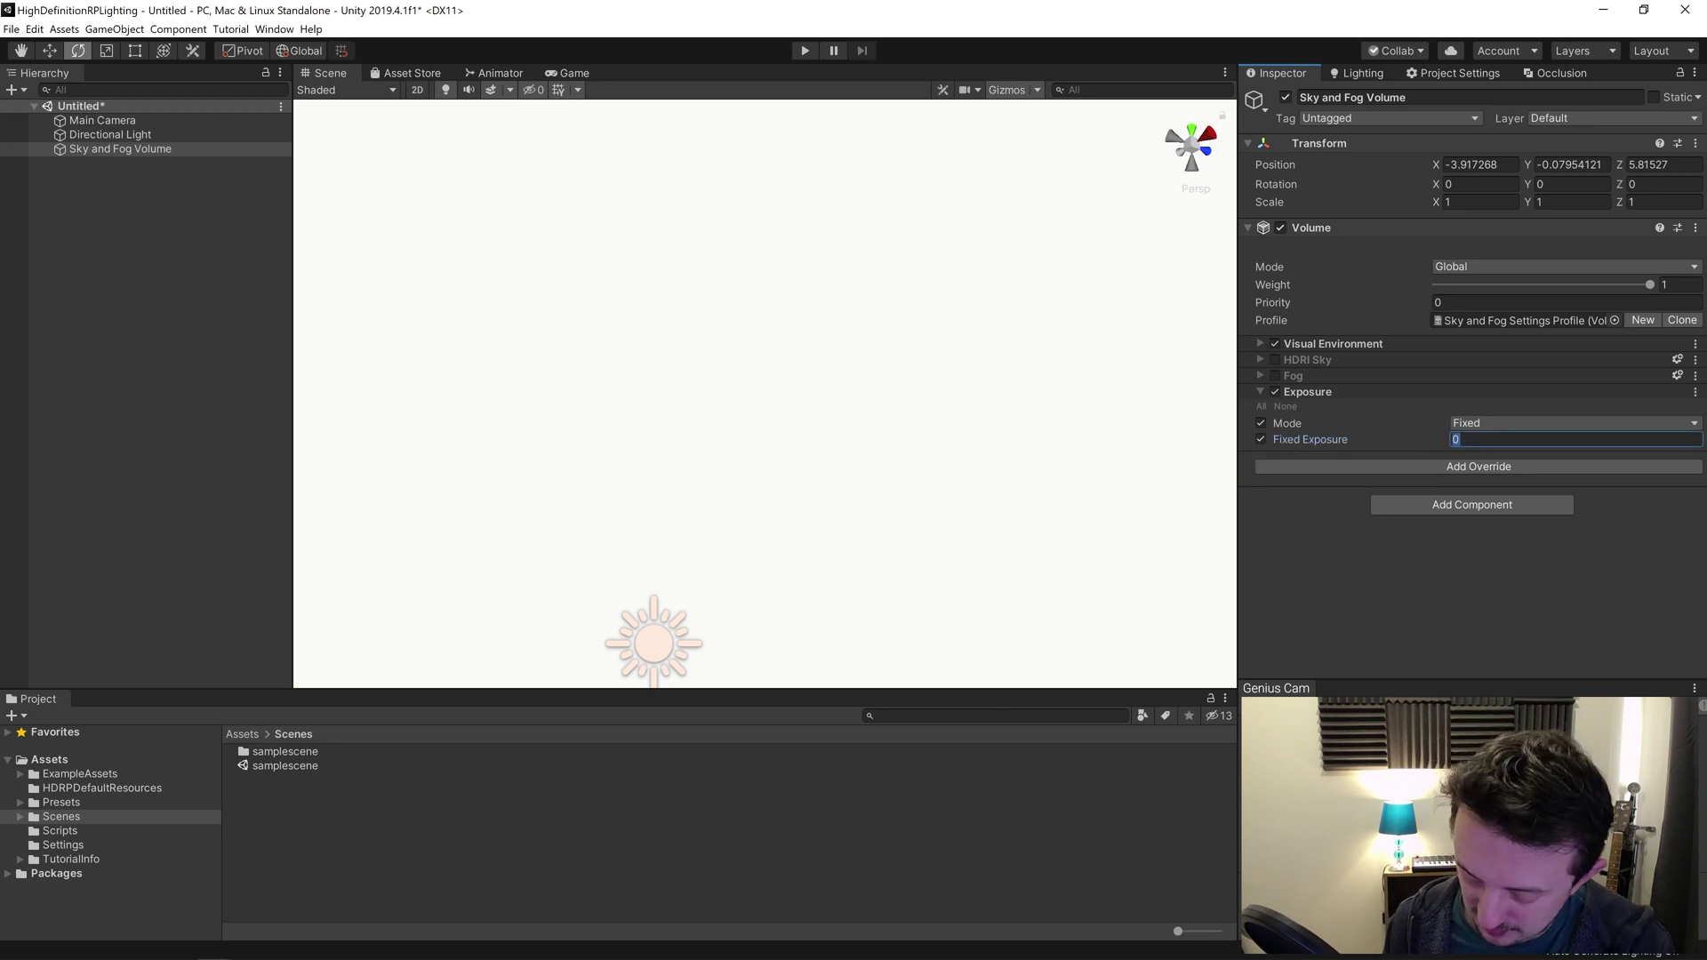
type("8.5")
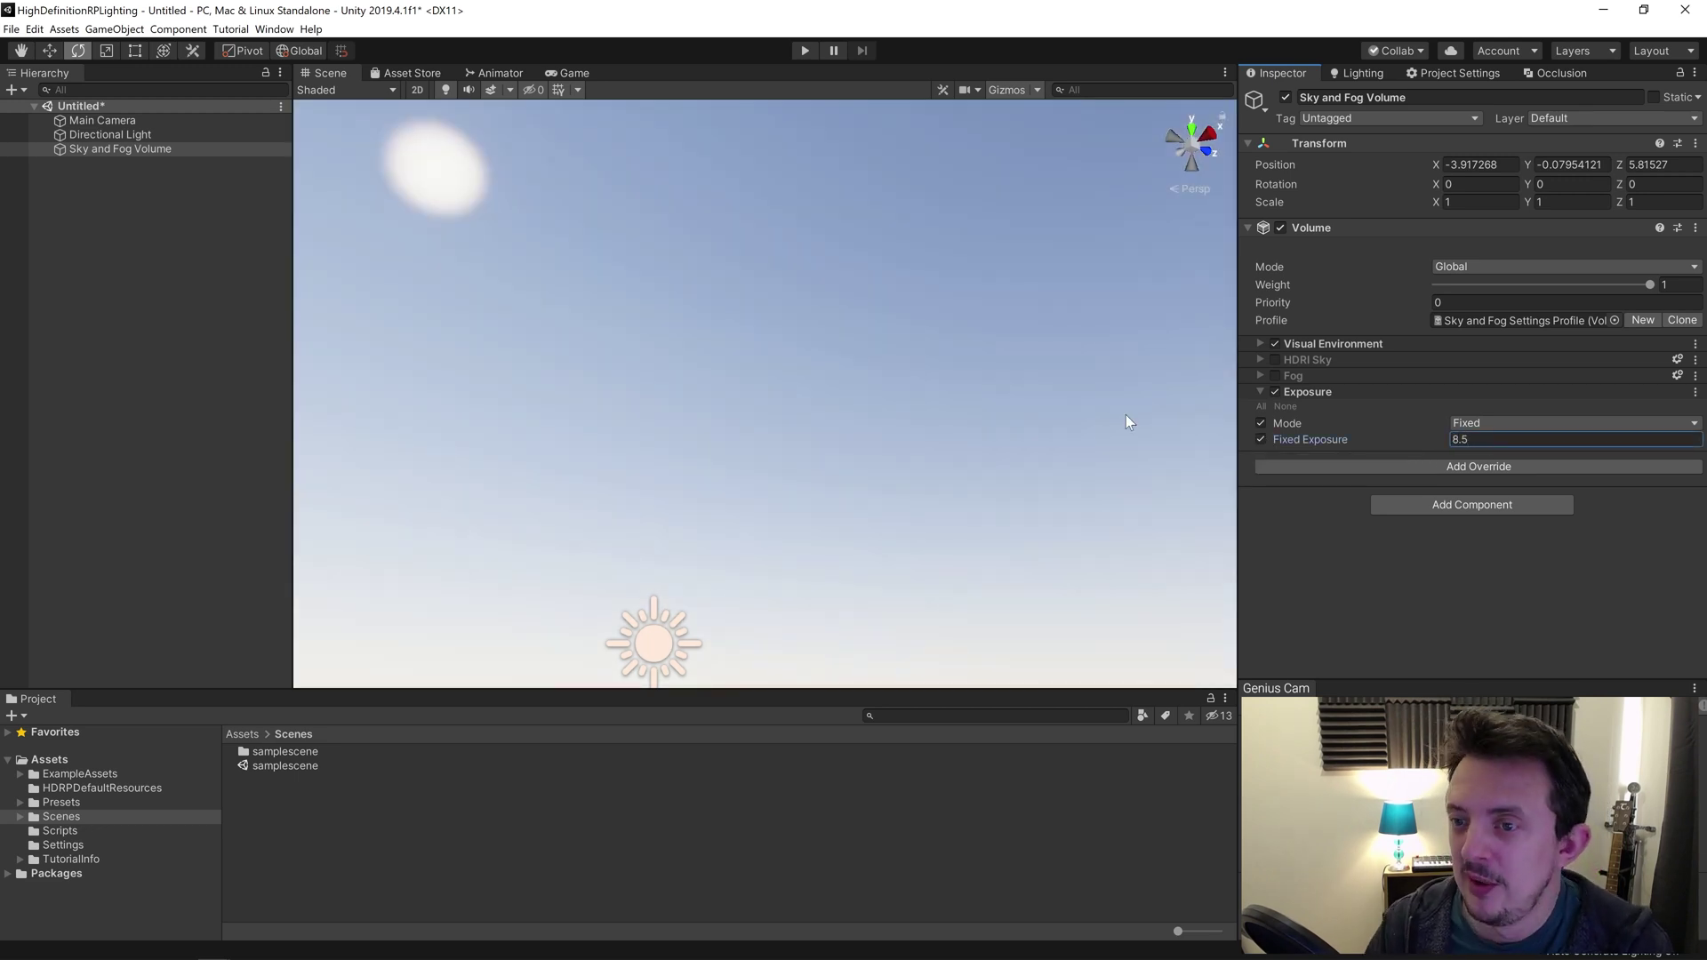
right_click_drag(1126, 421, 723, 255)
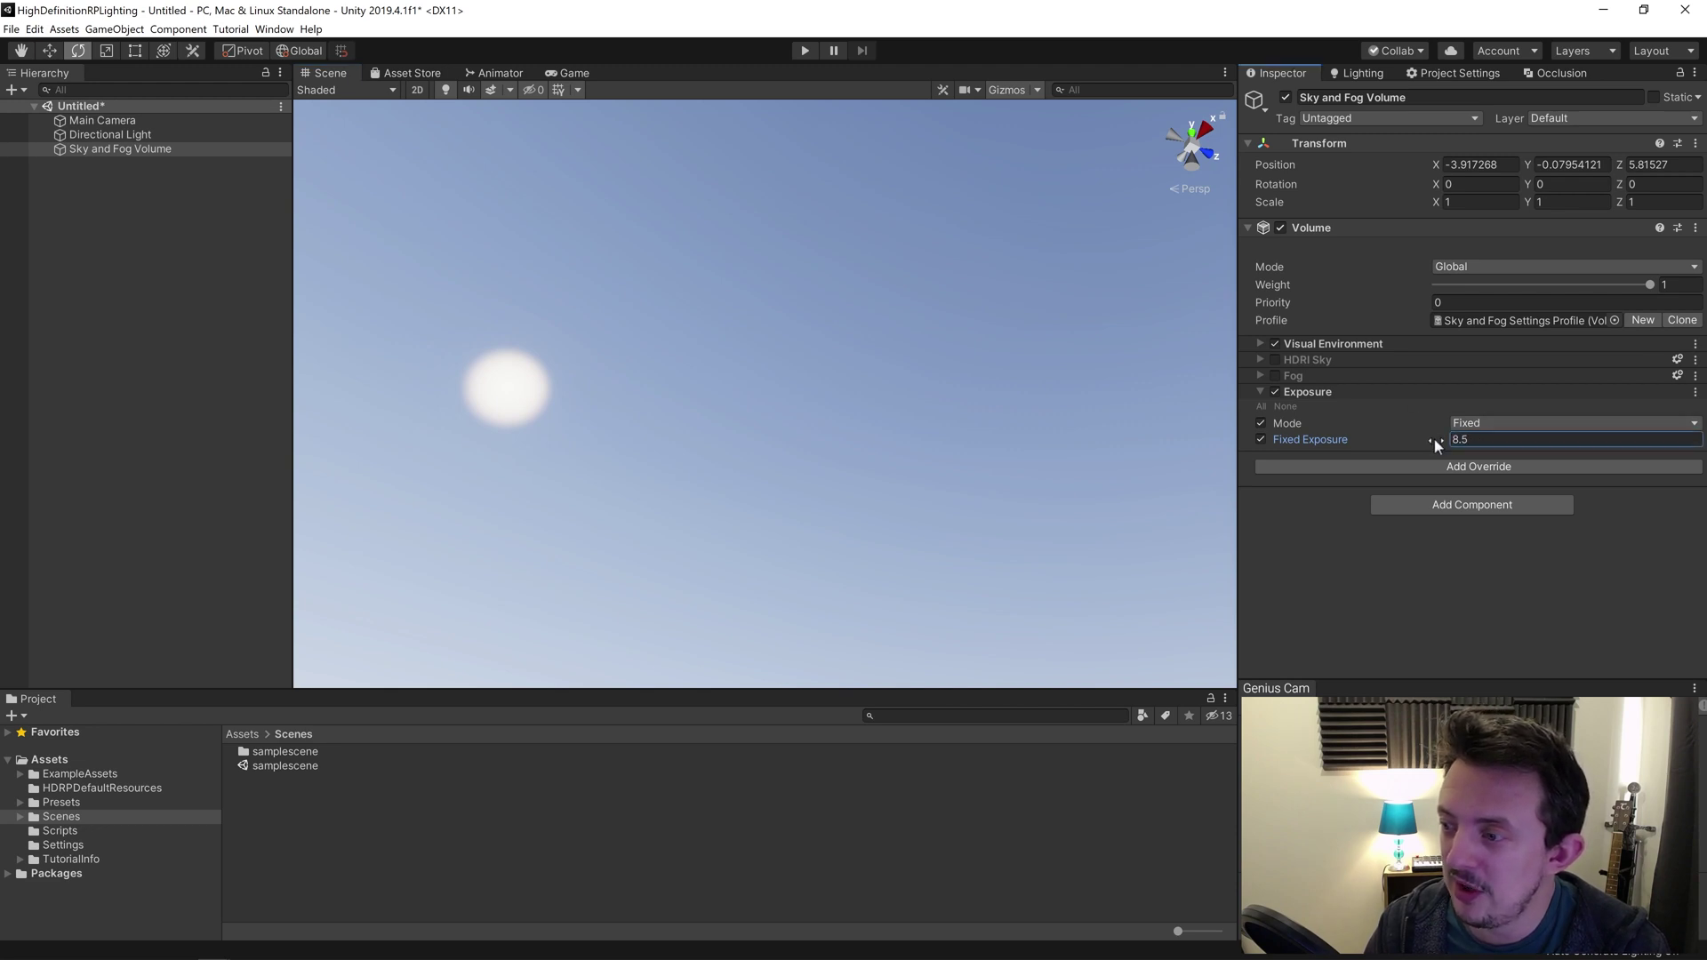
mouse_move(1433, 439)
left_mouse_down()
mouse_move(1487, 442)
mouse_move(1436, 446)
mouse_move(1456, 443)
left_mouse_up()
right_click_drag(800, 373, 850, 572)
mouse_move(850, 572)
middle_mouse_down()
mouse_move(922, 601)
mouse_move(877, 578)
middle_mouse_up()
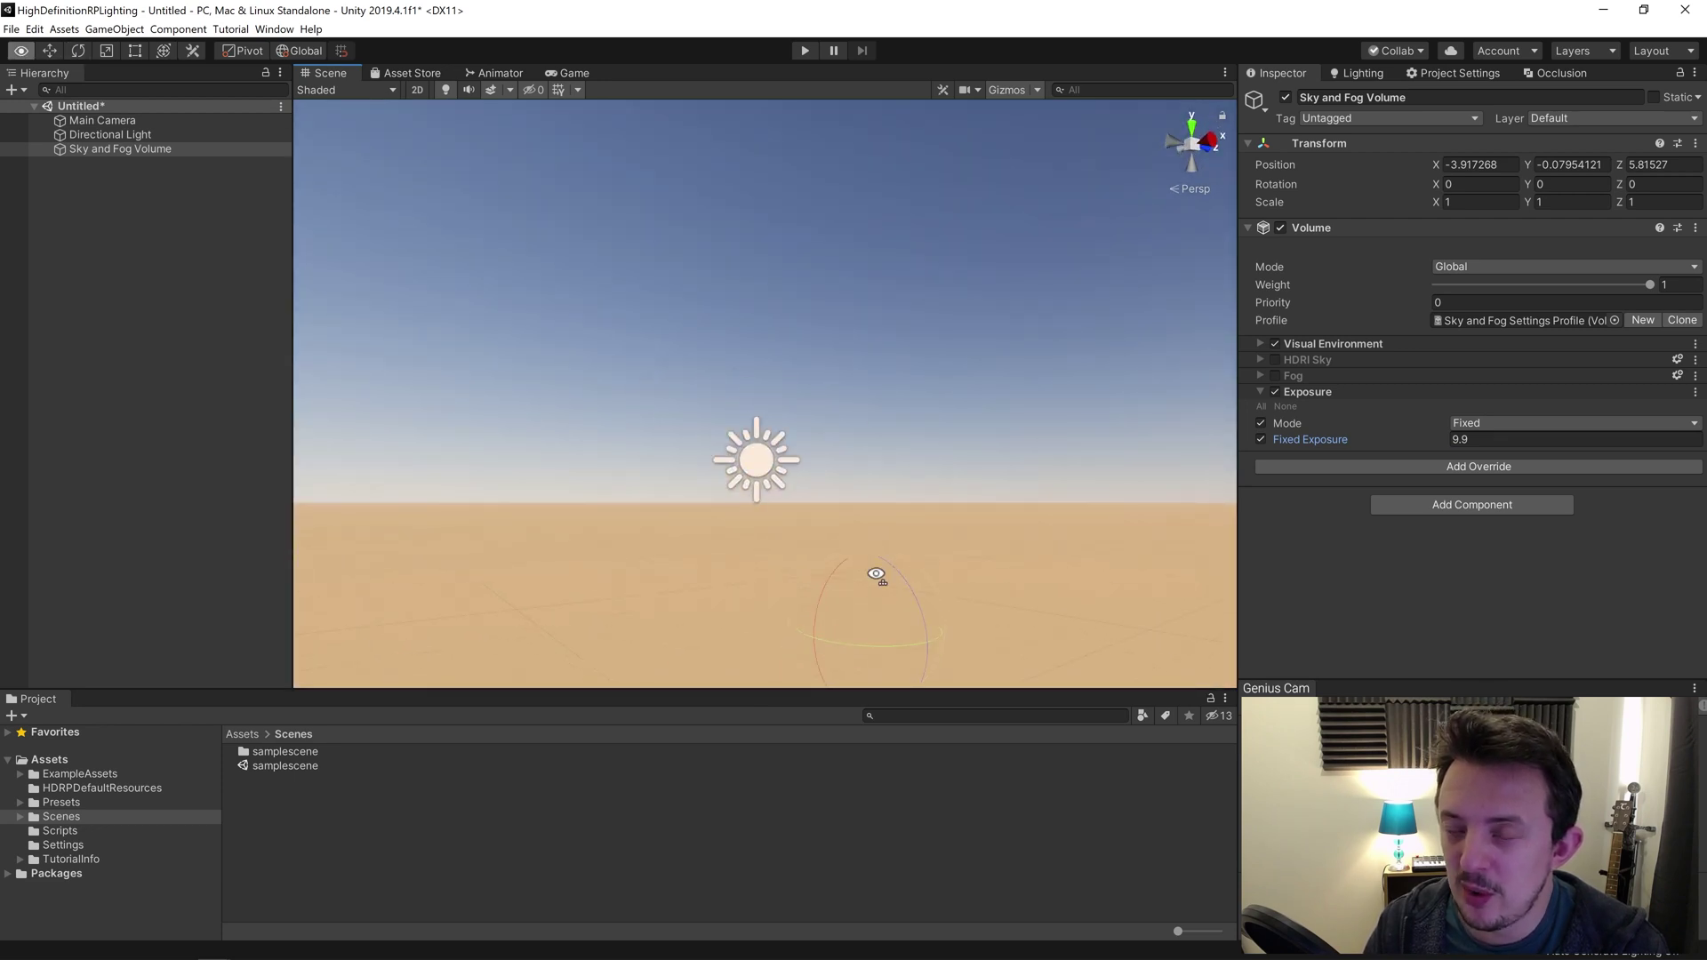
right_click_drag(877, 579, 973, 429)
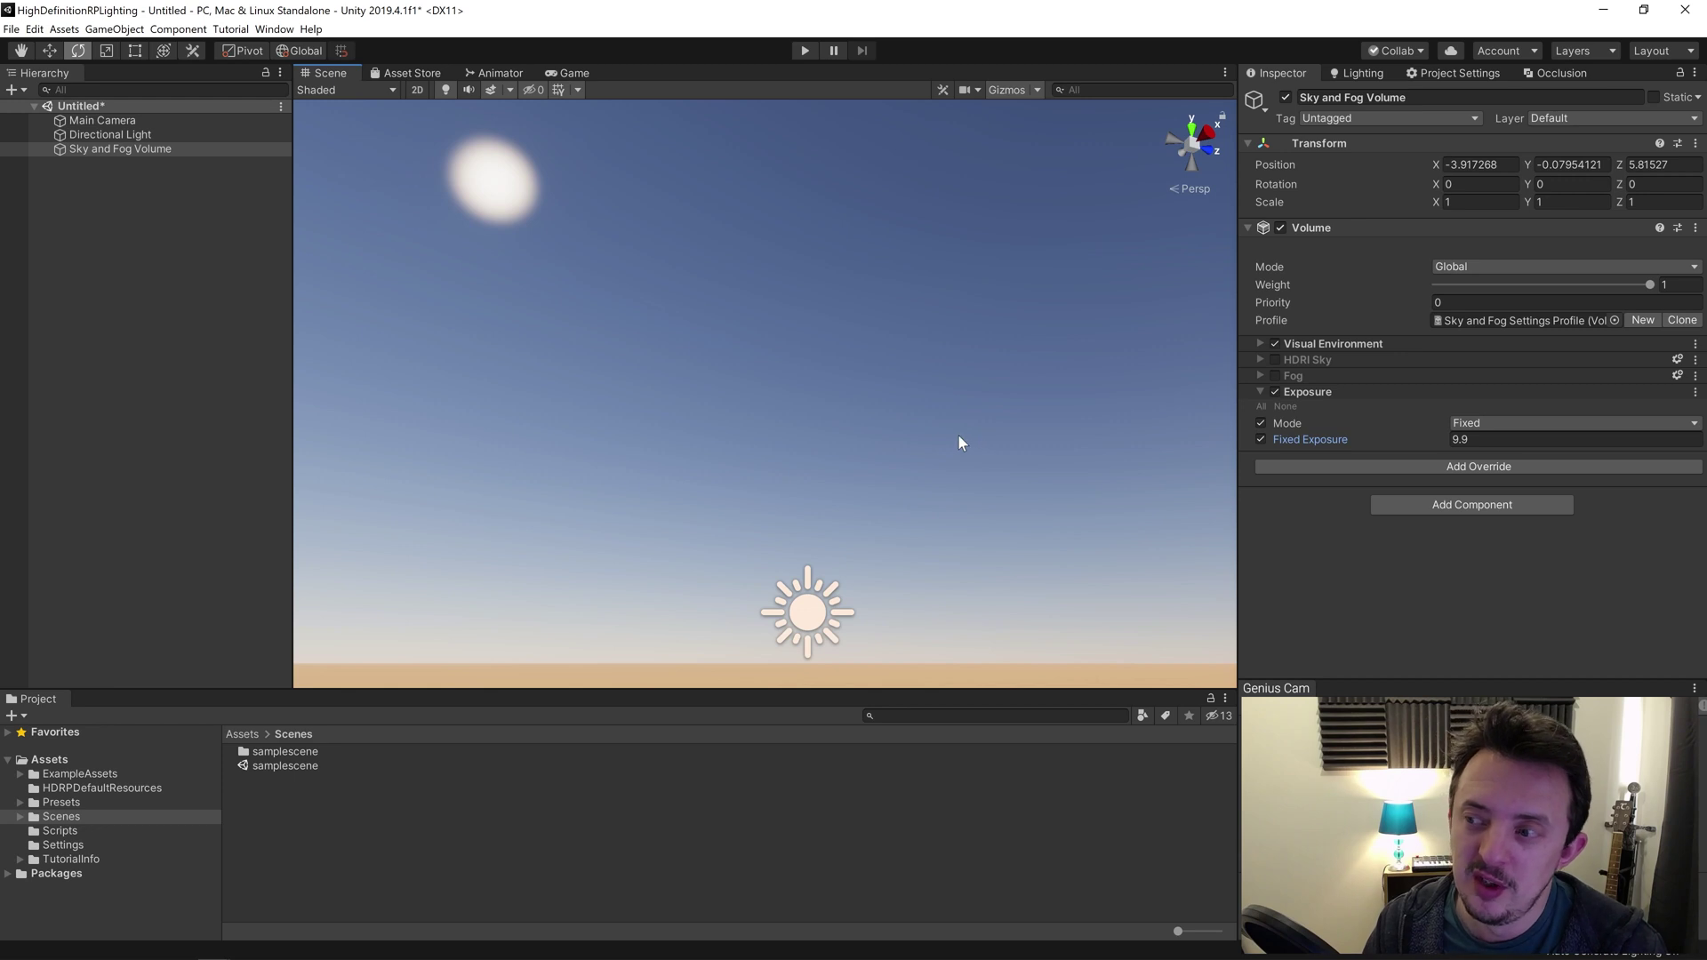
mouse_move(921, 496)
right_mouse_down()
mouse_move(910, 469)
mouse_move(936, 487)
mouse_move(917, 500)
right_mouse_up()
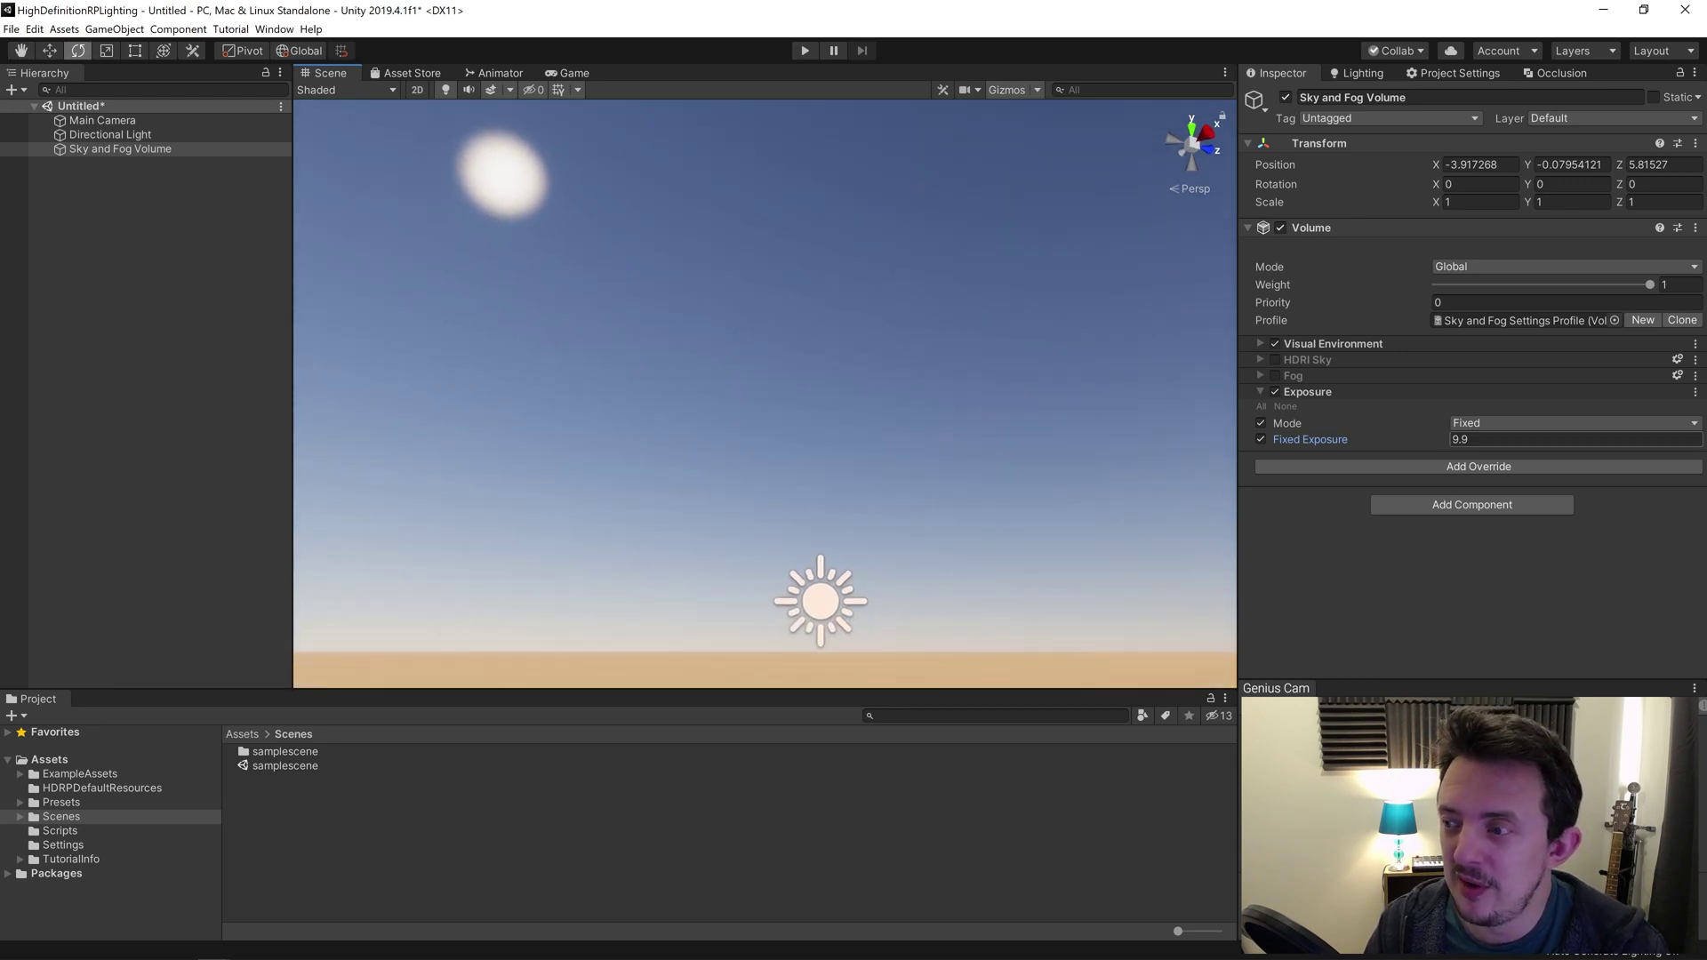
Try about 11, compare with the override off, then settle Fixed Exposure at 9.55.
mouse_move(1435, 439)
left_mouse_down()
mouse_move(1412, 439)
mouse_move(1442, 439)
left_mouse_up()
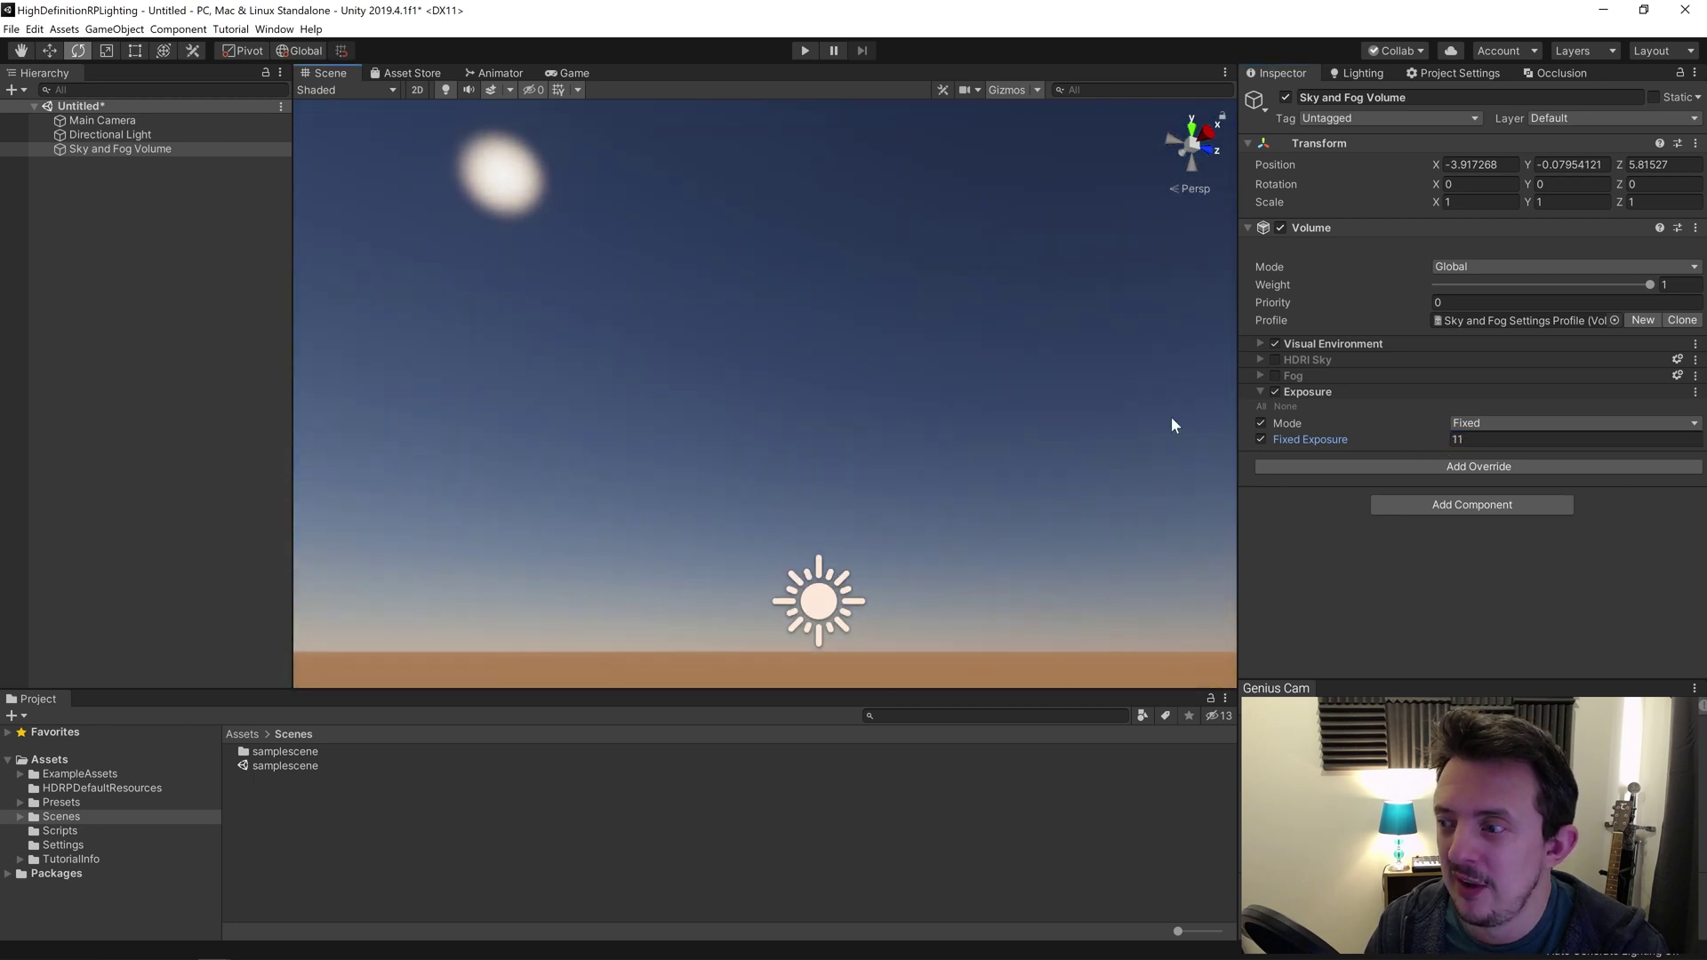
left_click(1275, 392)
mouse_move(854, 338)
right_mouse_down()
mouse_move(811, 275)
mouse_move(668, 261)
mouse_move(918, 335)
mouse_move(877, 324)
right_mouse_up()
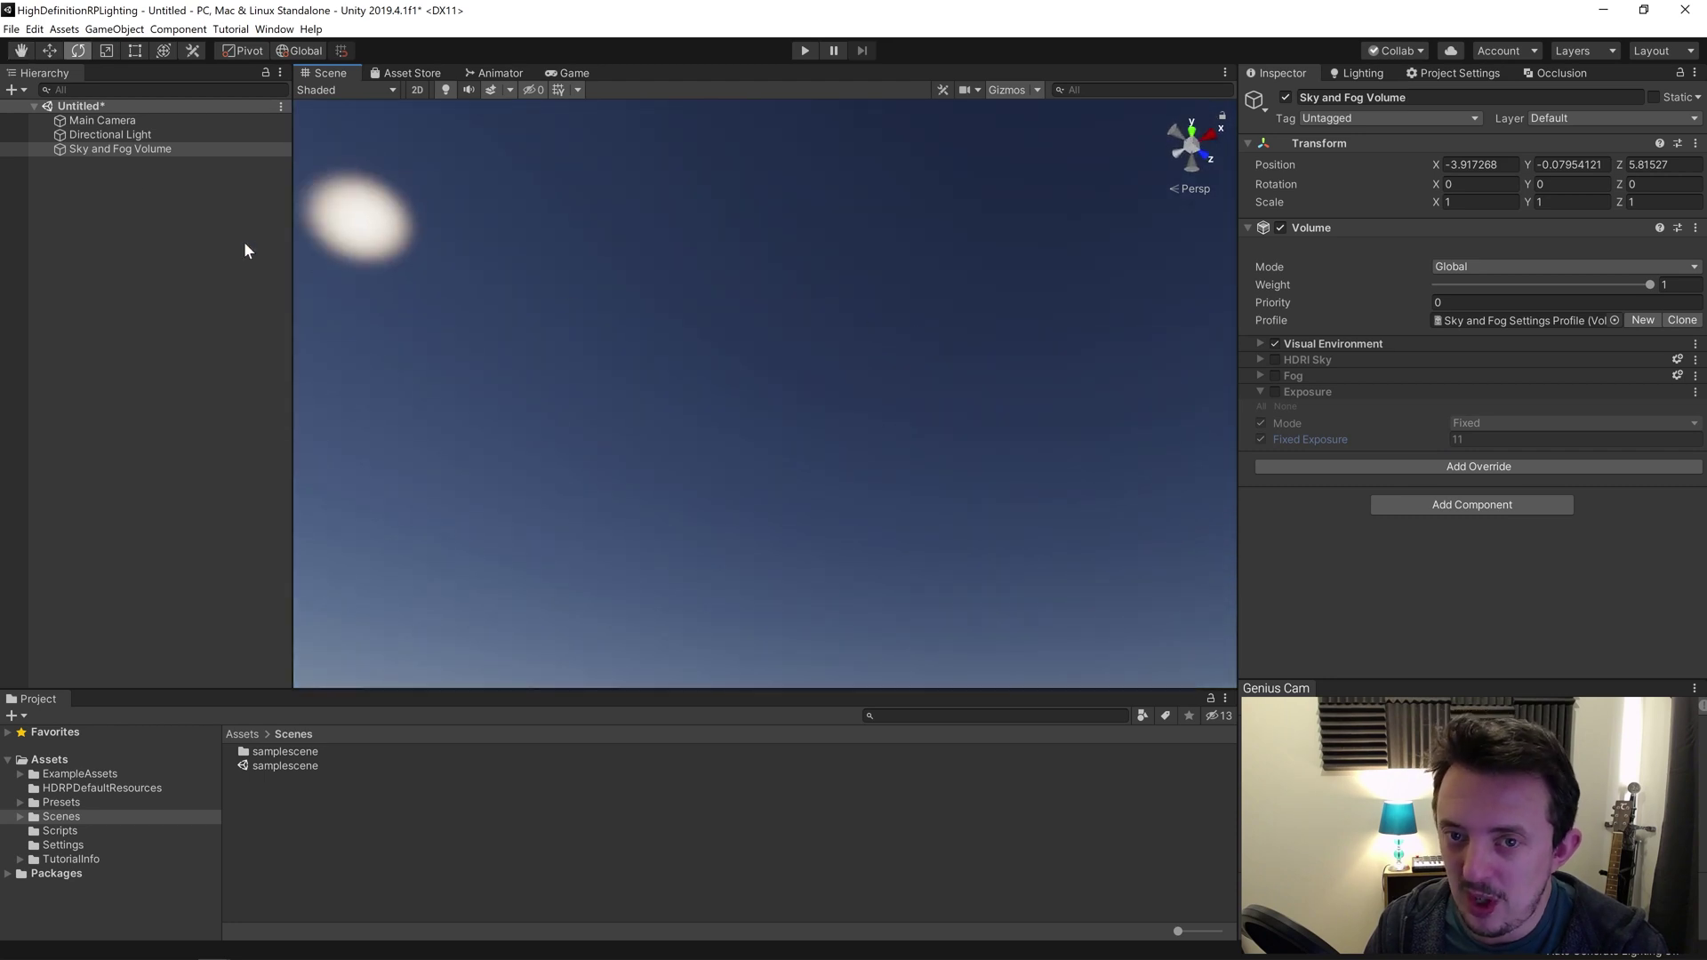
left_click(119, 136)
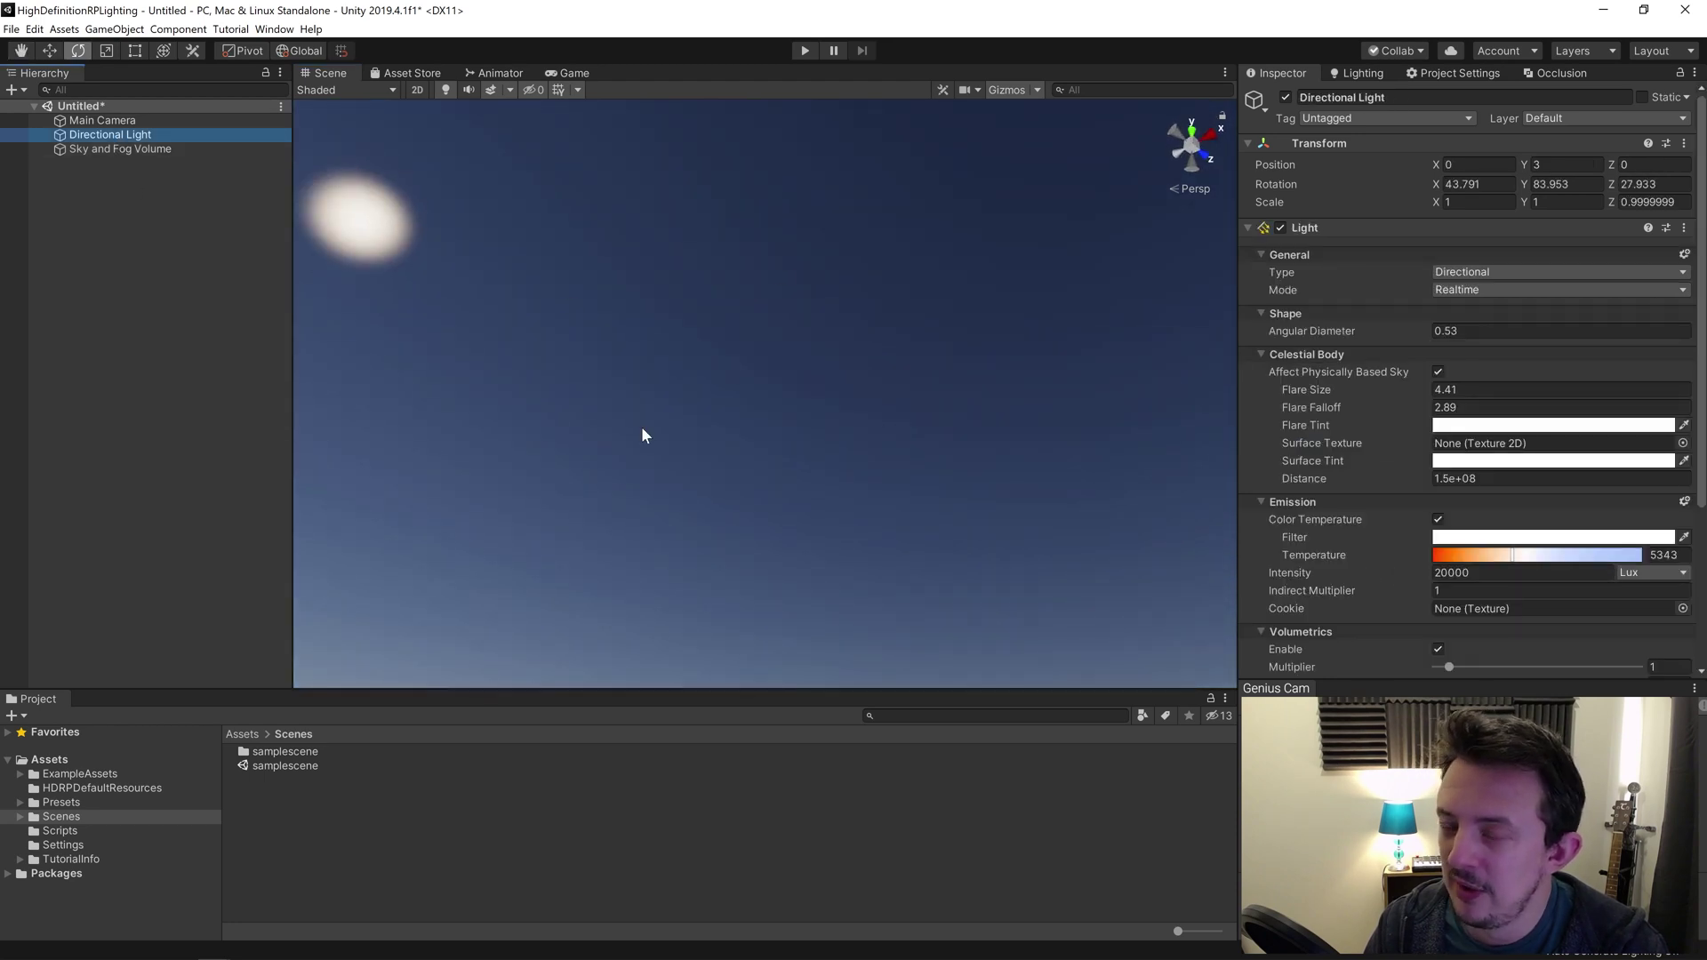
left_click(104, 150)
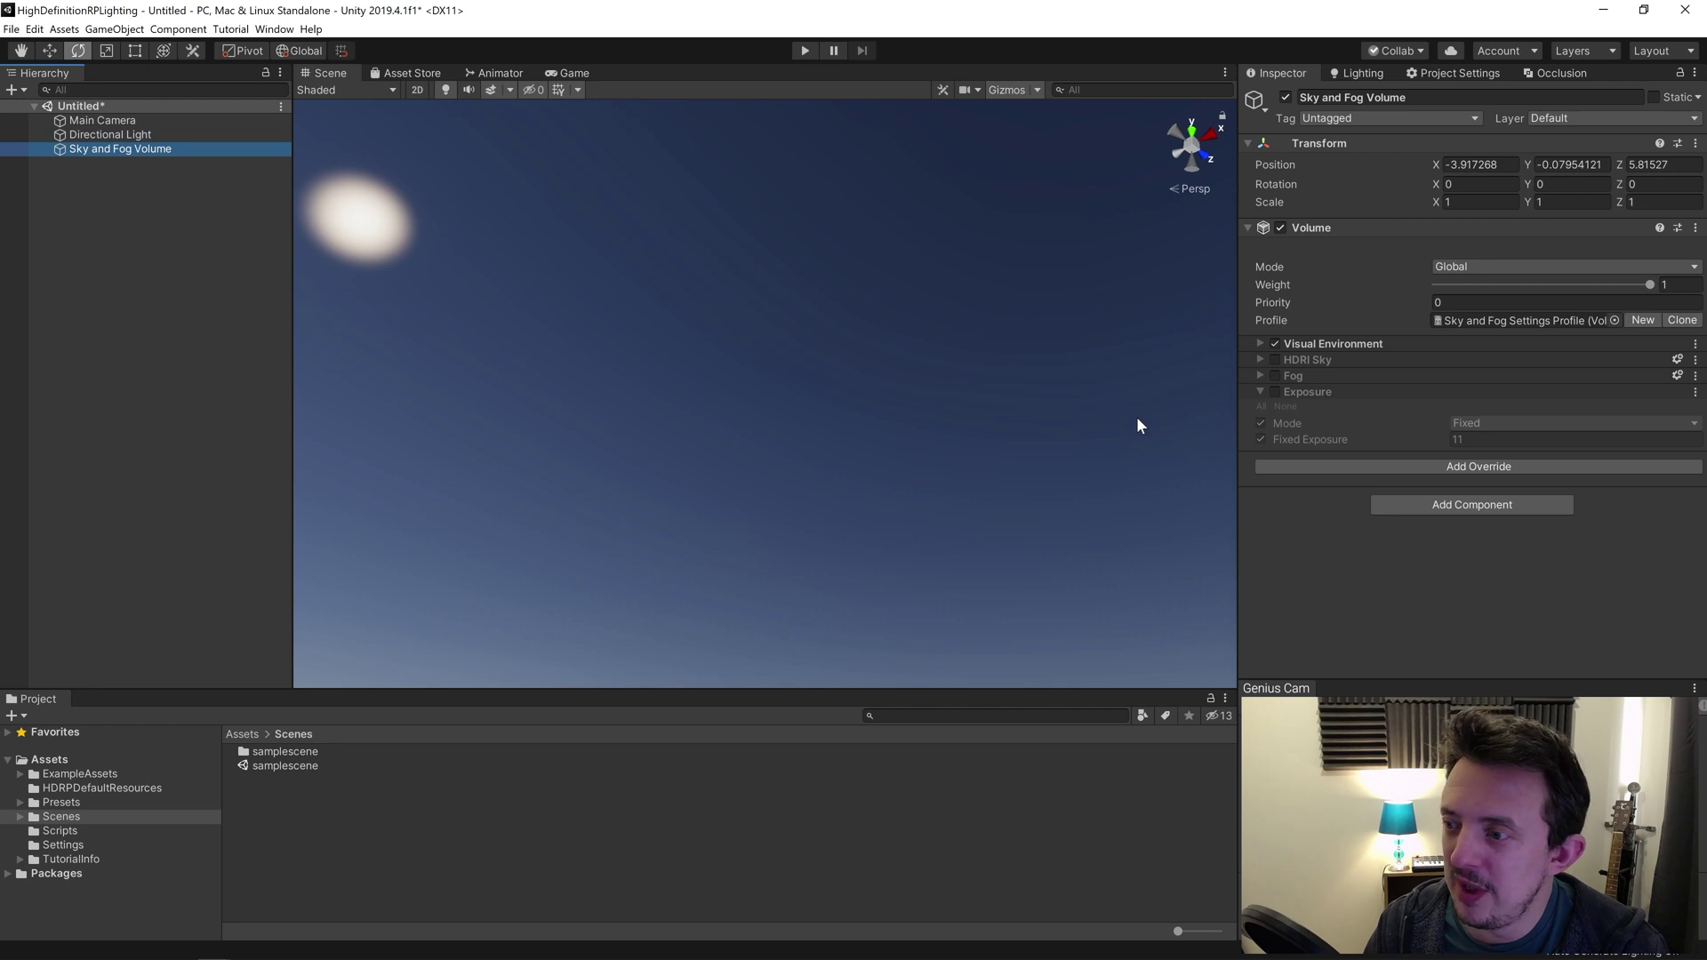
left_click(1276, 392)
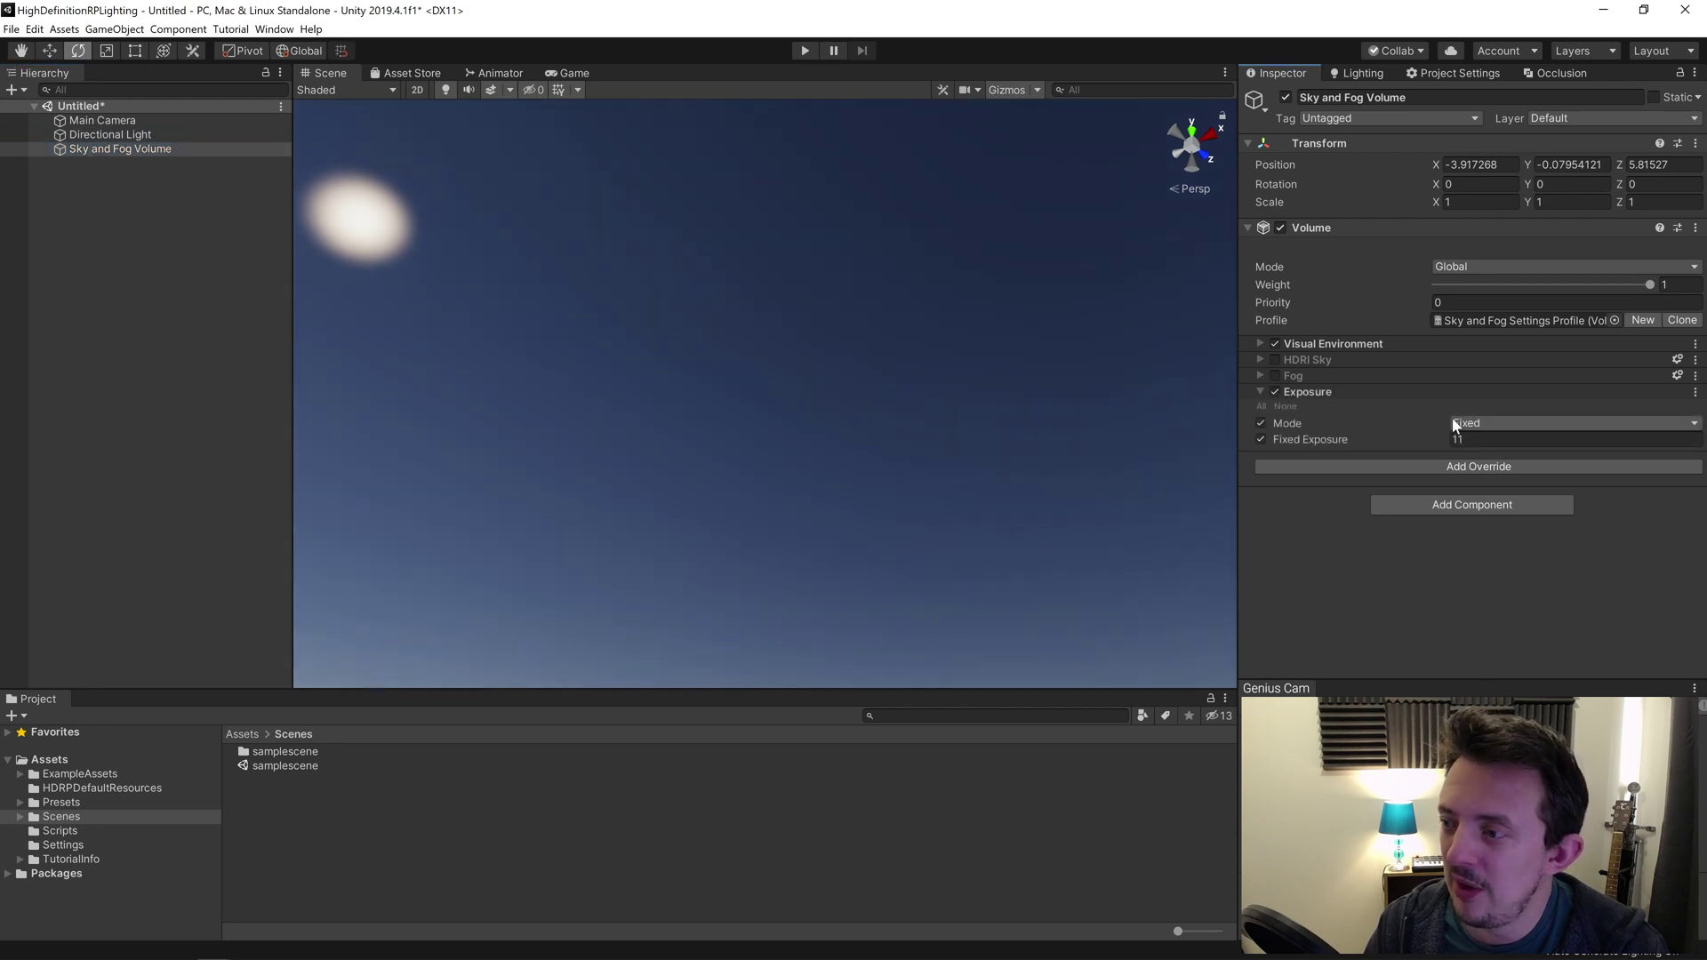
left_click_drag(1446, 430, 1422, 440)
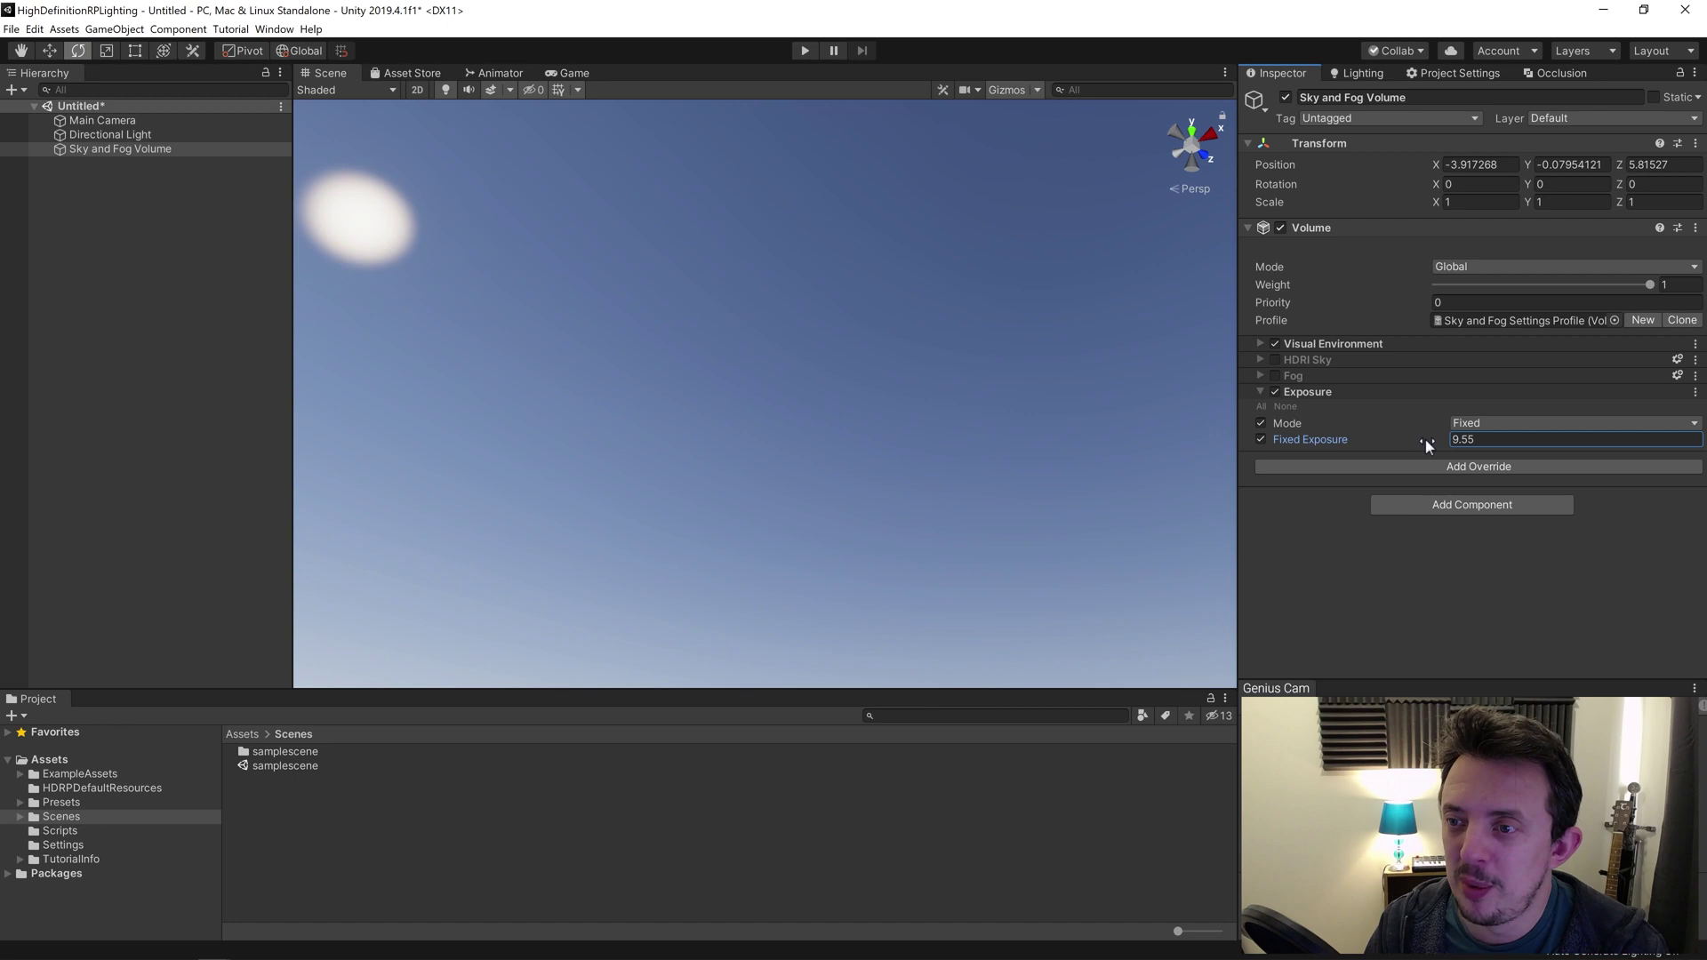
right_click_drag(845, 266, 770, 743)
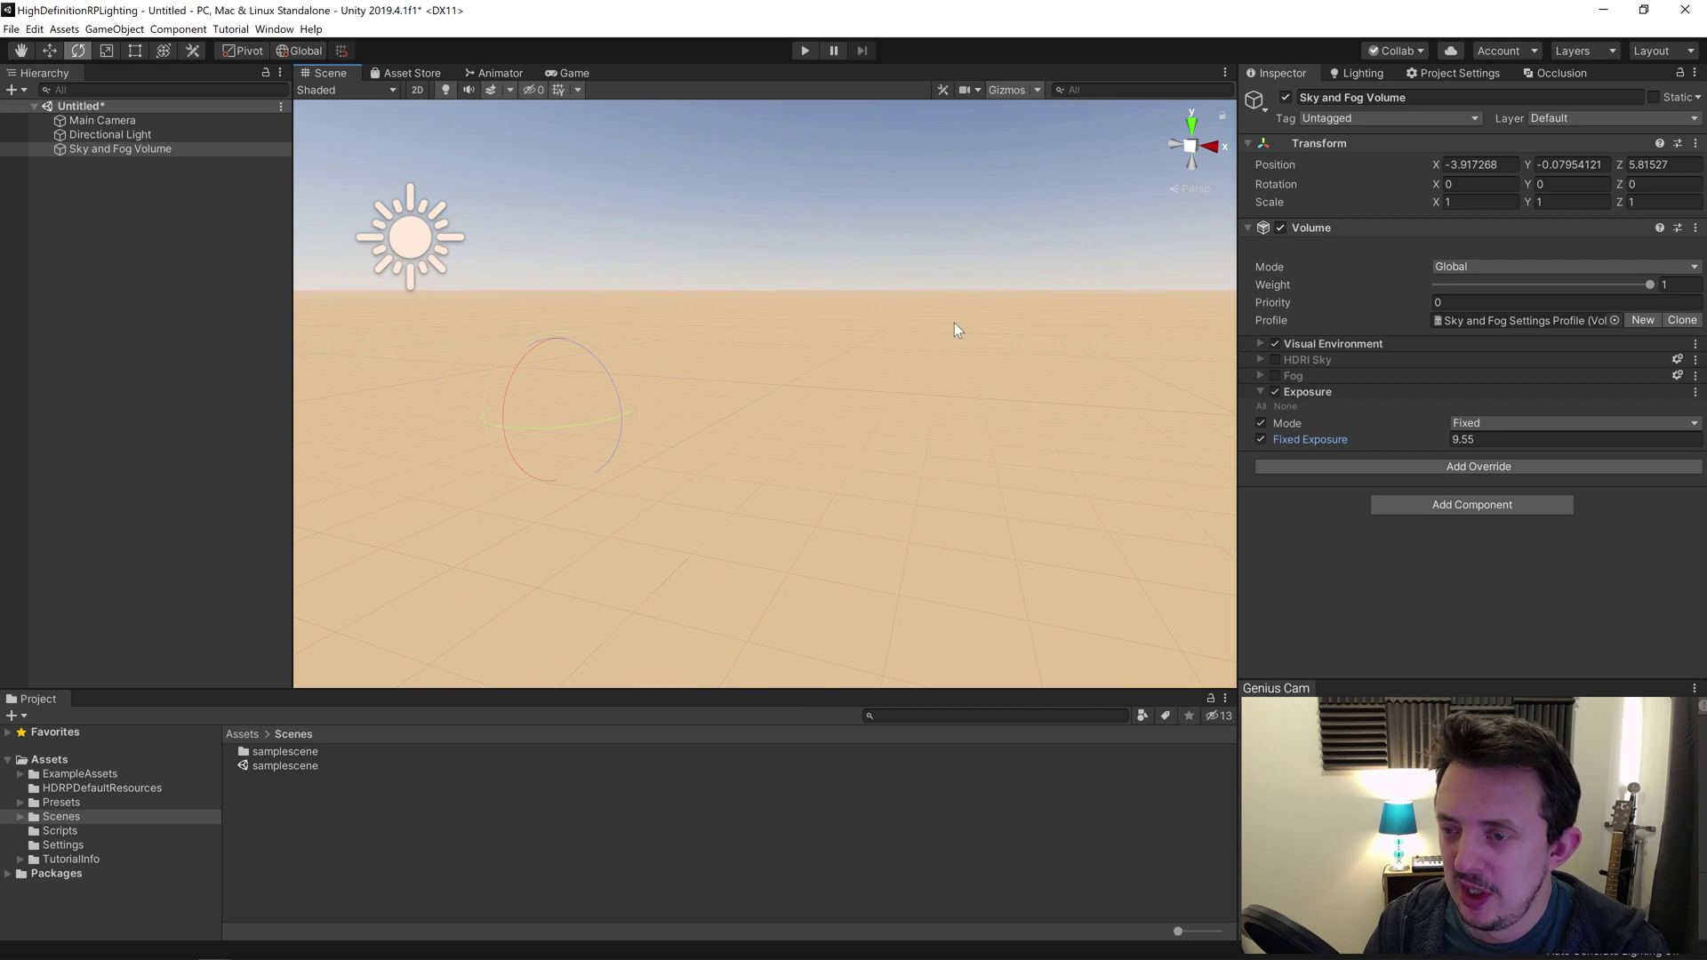
right_click_drag(953, 323, 658, 168)
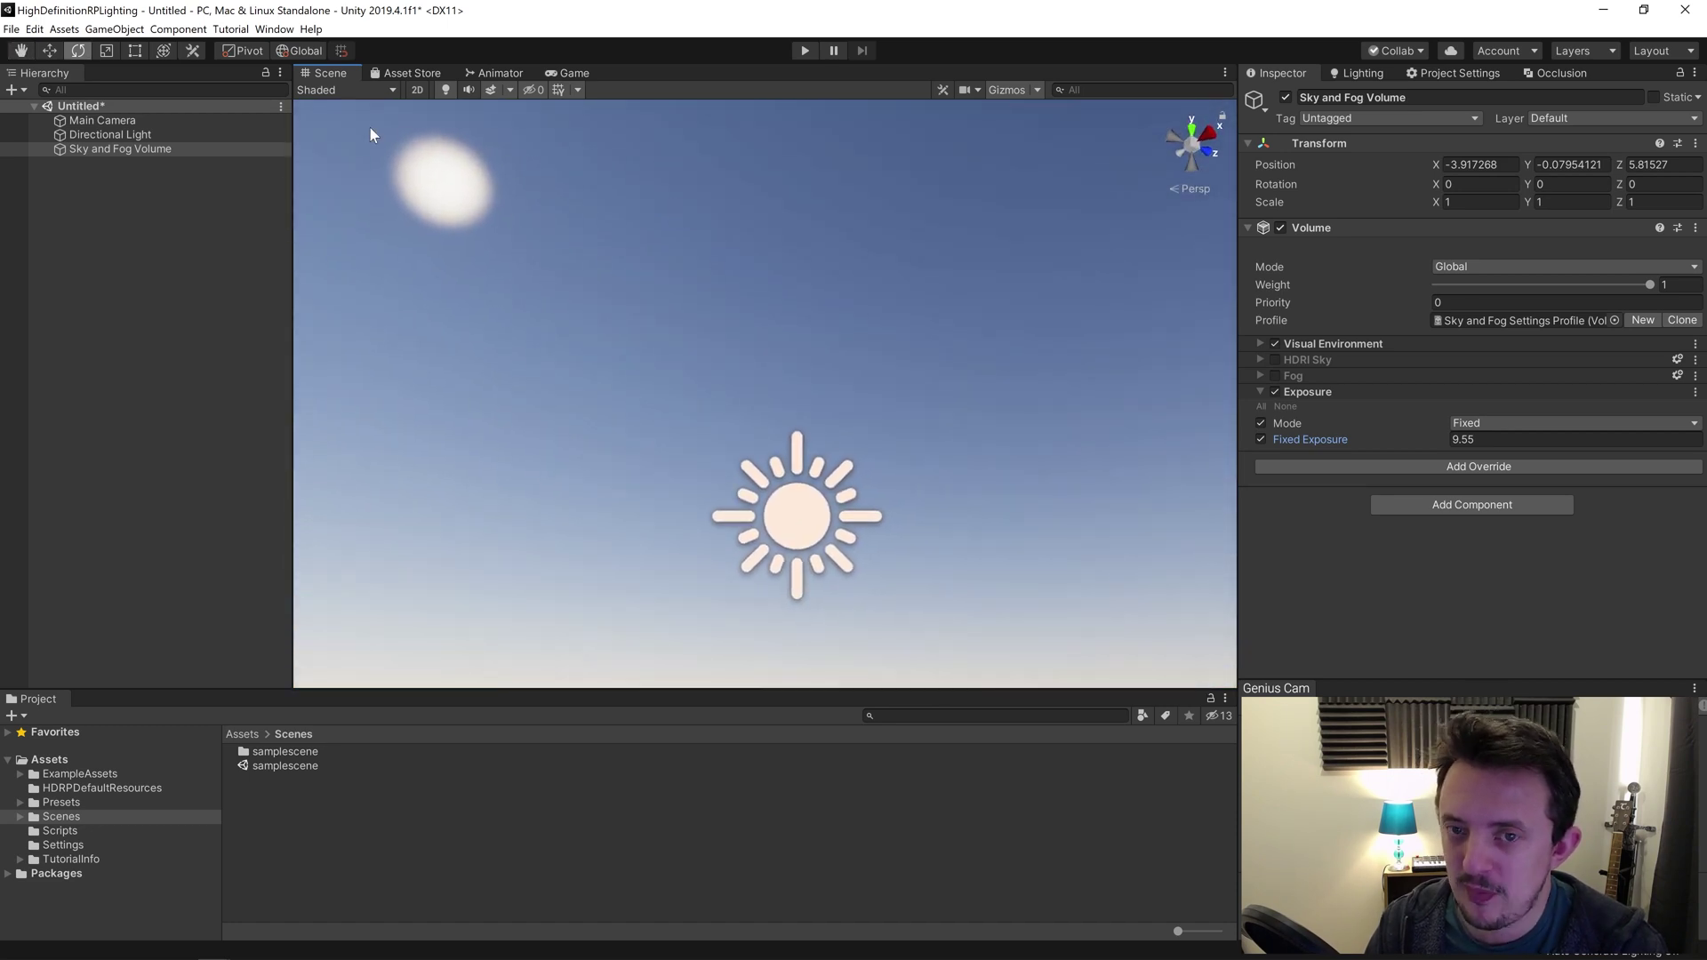
Raise the Directional Light's intensity to 120000 Lux to test the brightness.
left_click(201, 137)
scroll(1421, 492, "down", 5)
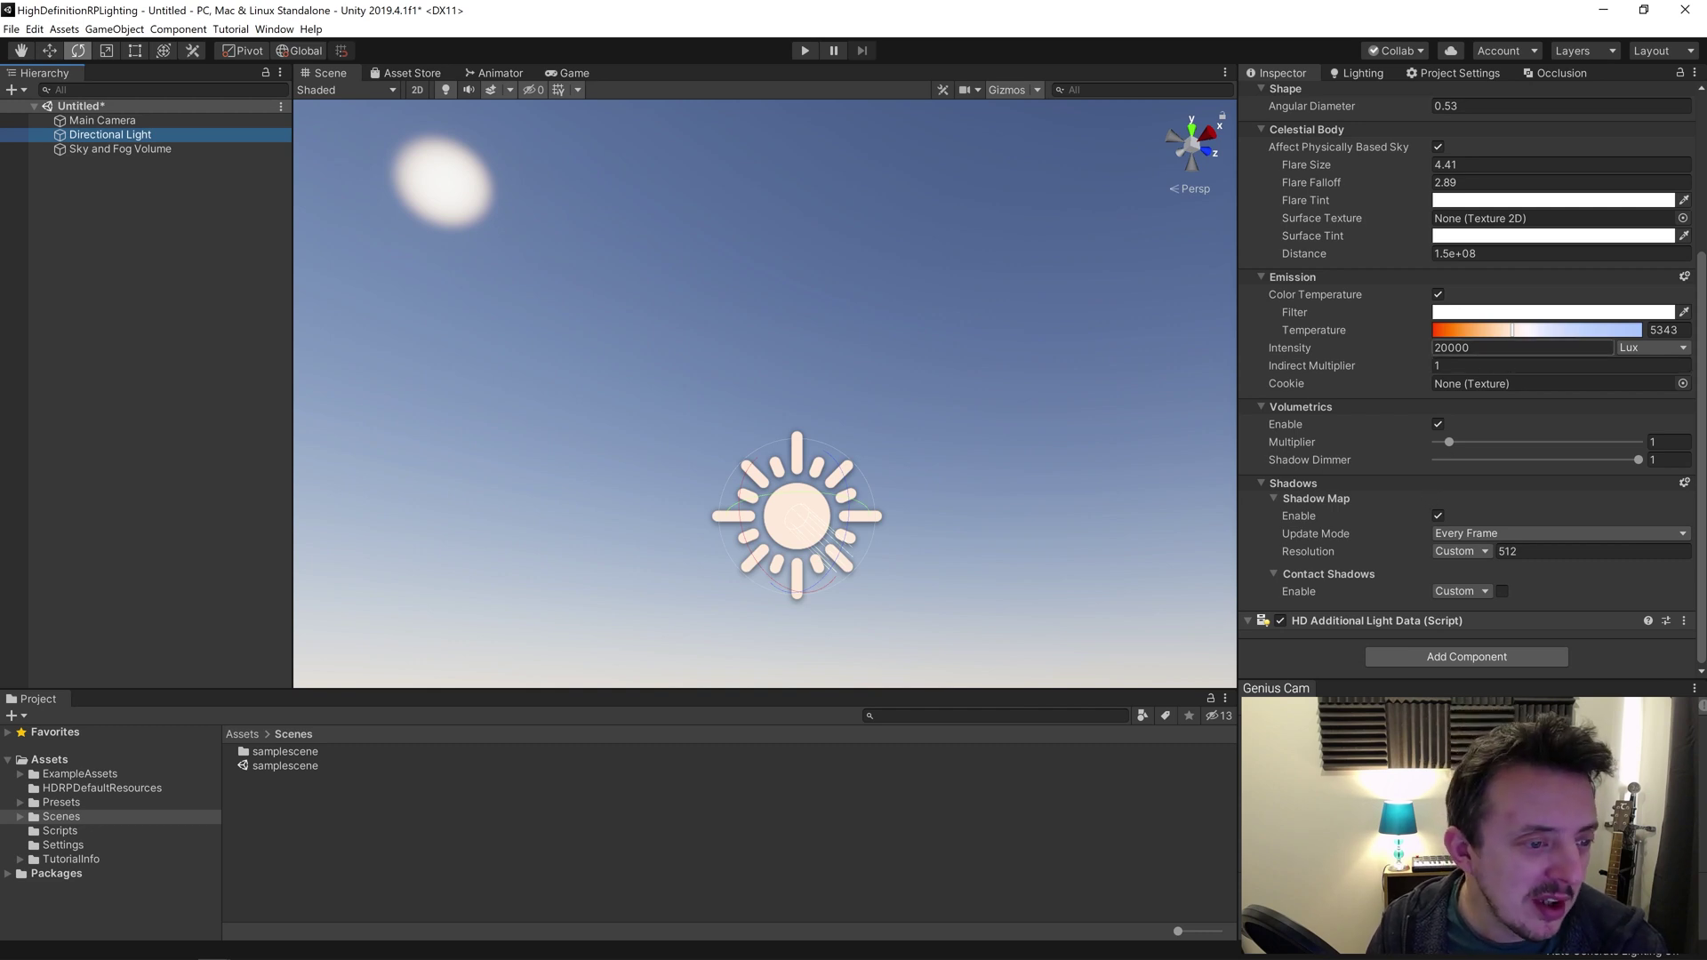
left_click(1478, 349)
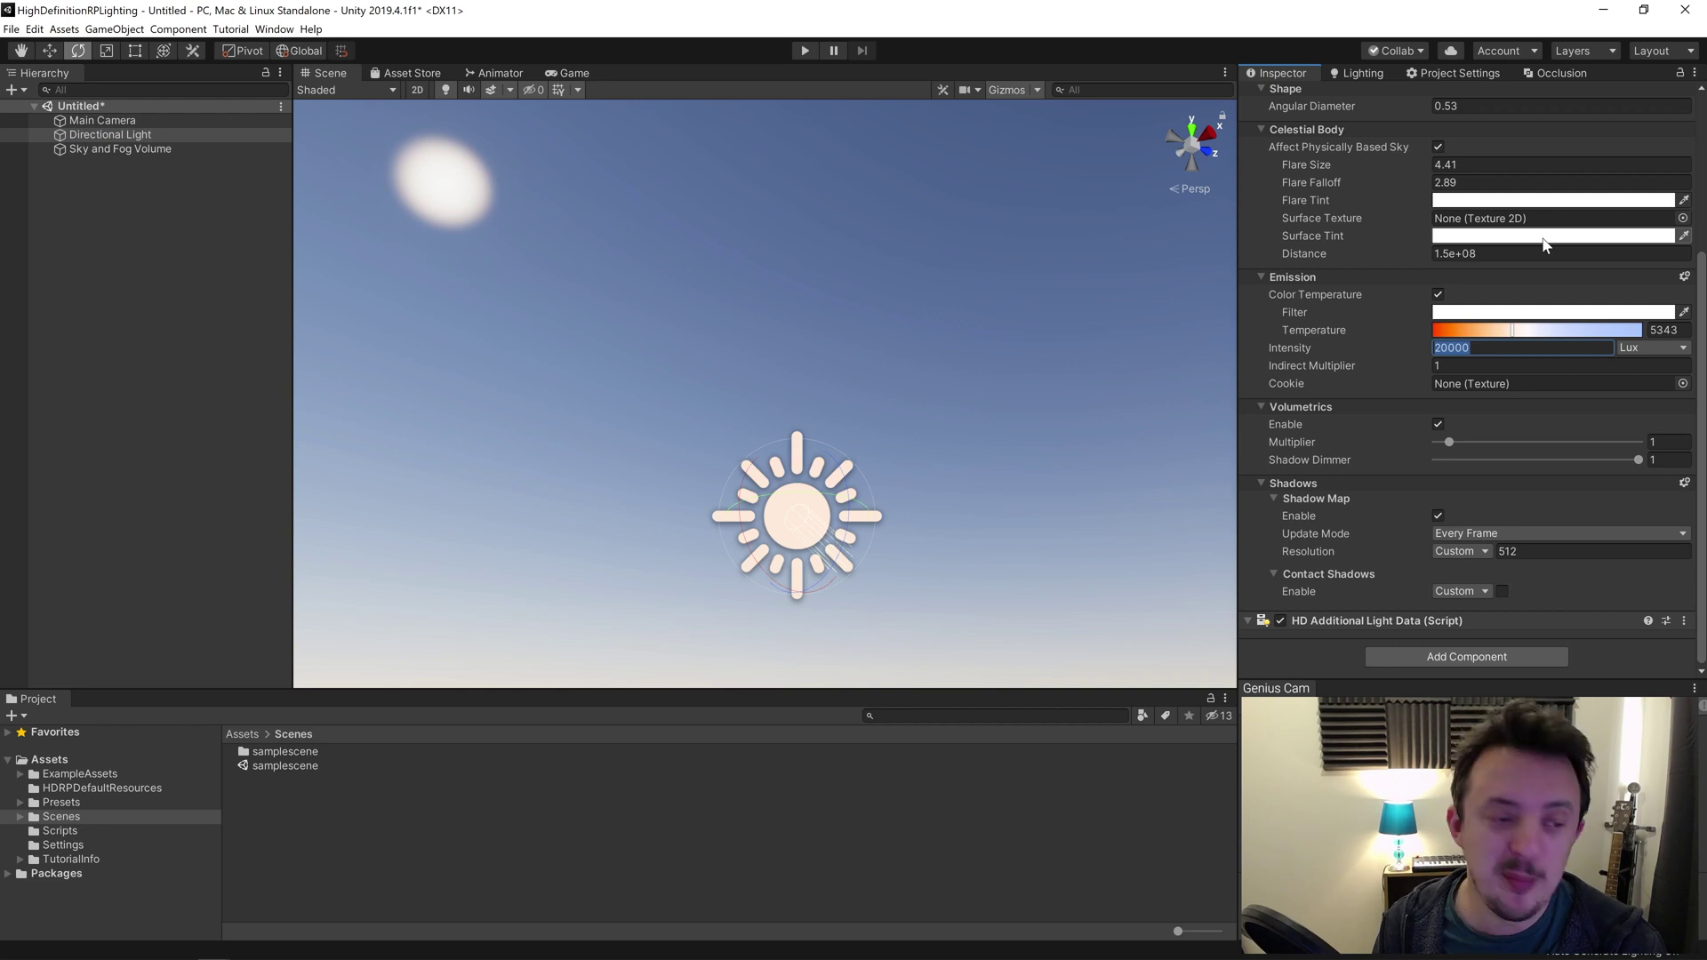
type("120000")
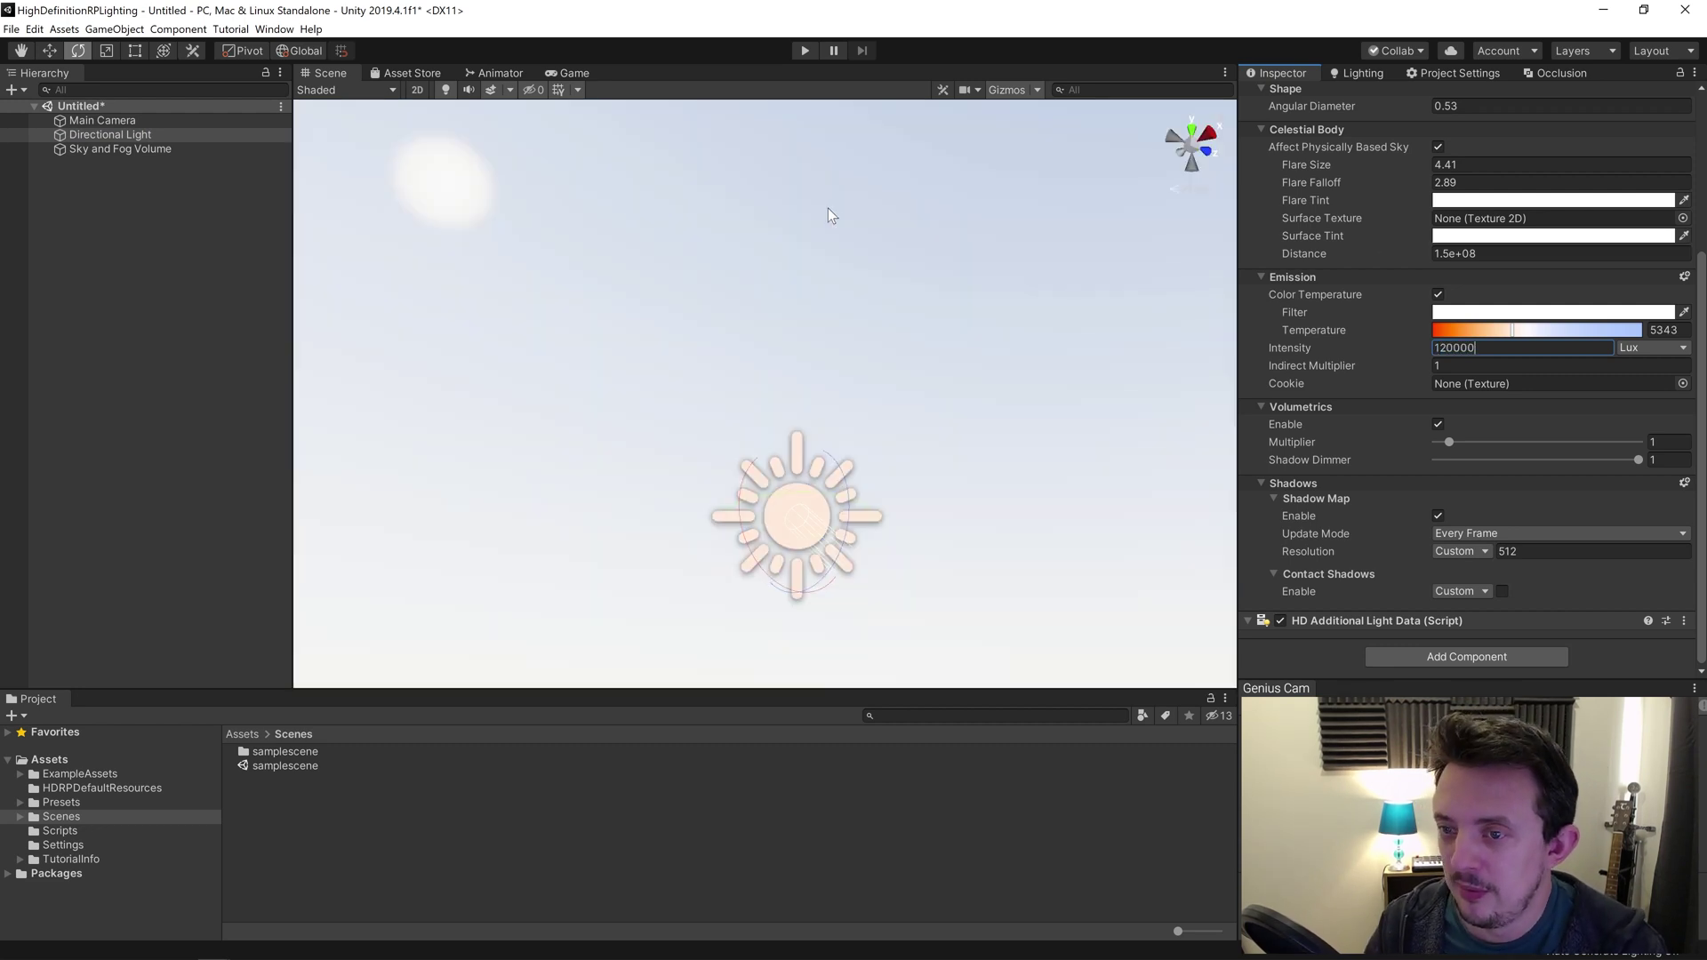
right_click_drag(831, 209, 891, 356)
Return the intensity to 20000 Lux and check the restored blue sky.
left_click(1375, 345)
type("2000")
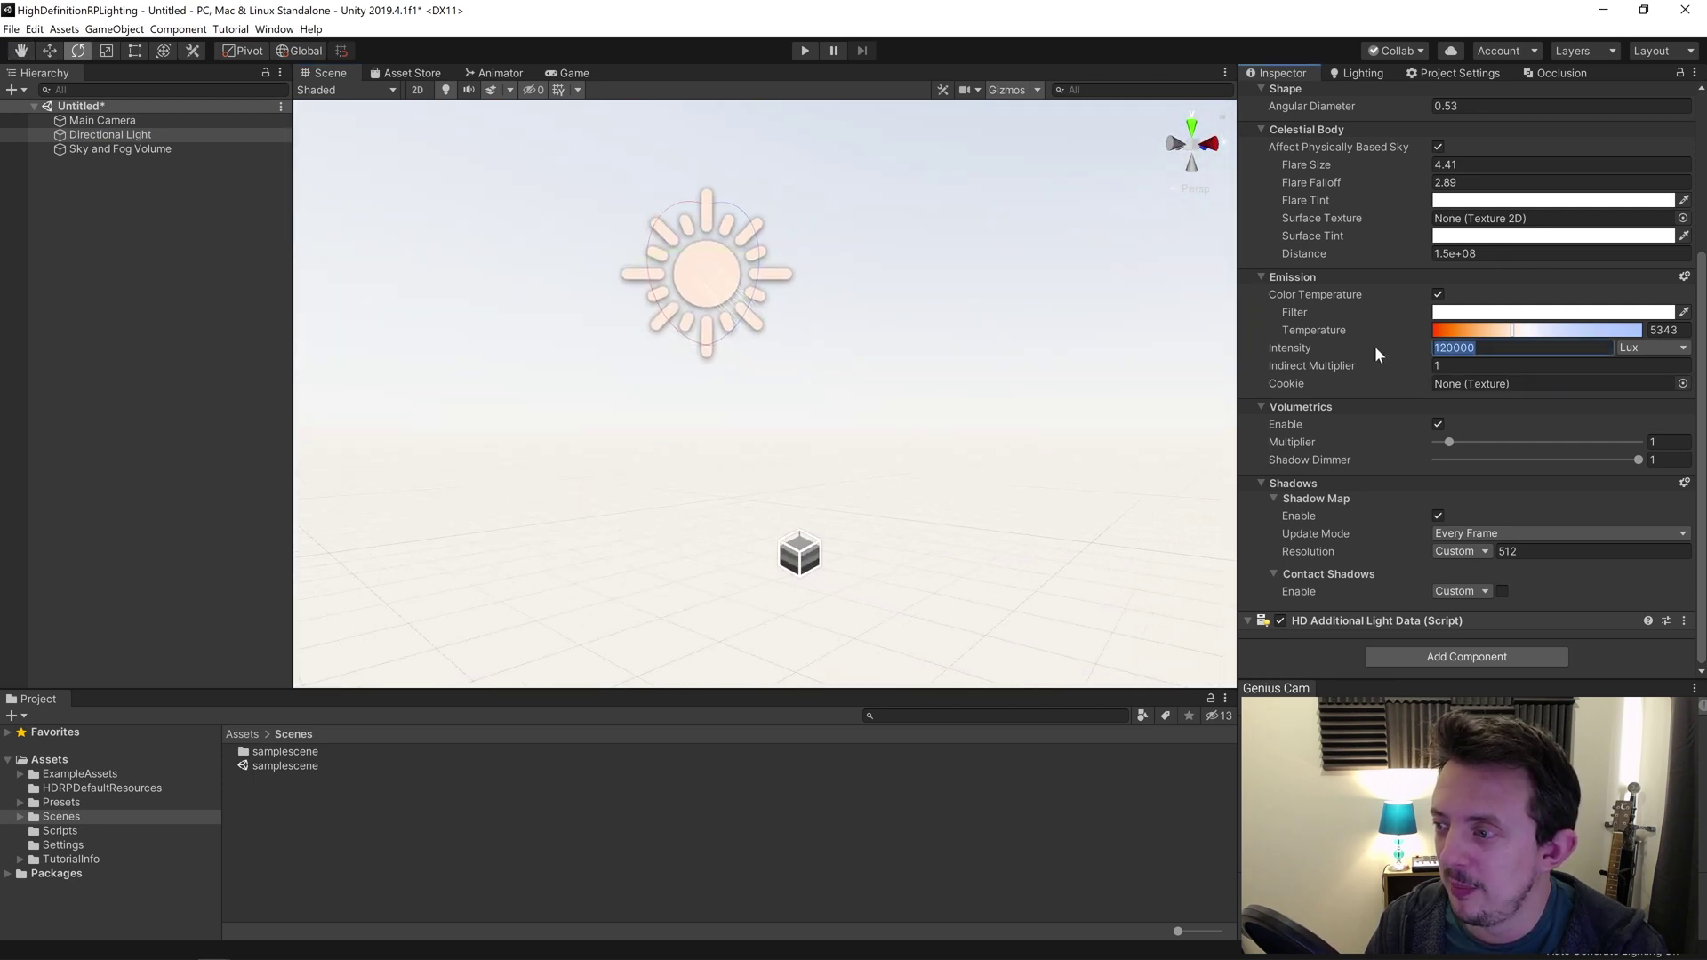
type("0")
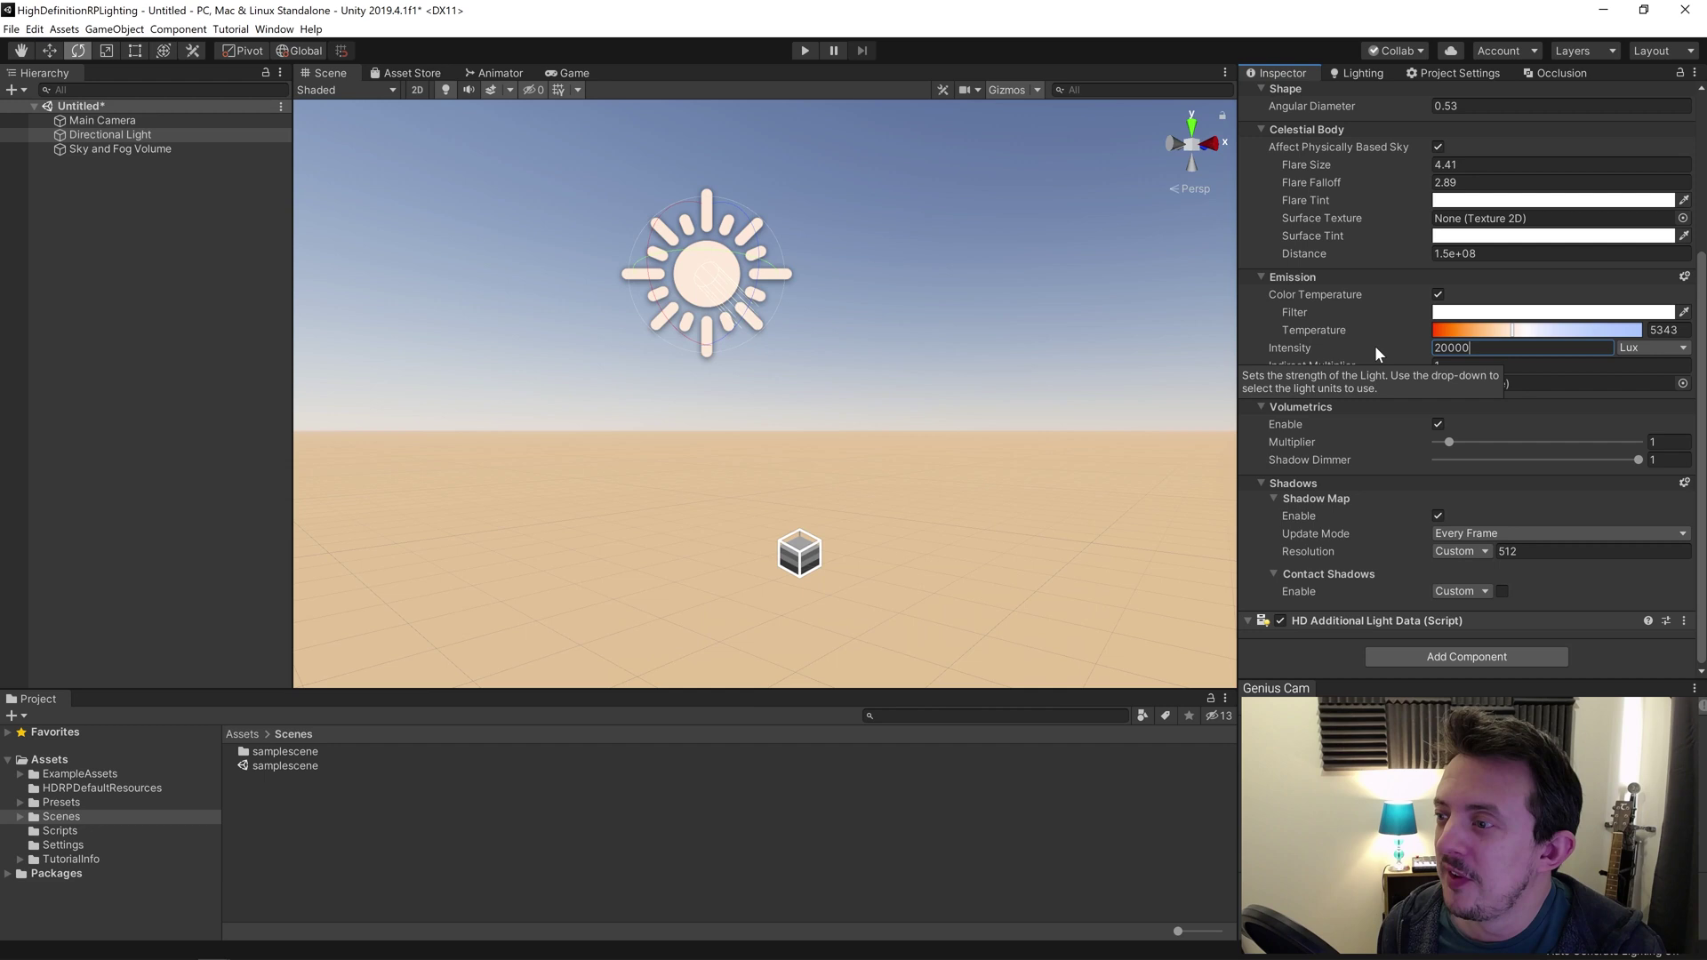
right_click_drag(1181, 412, 950, 283)
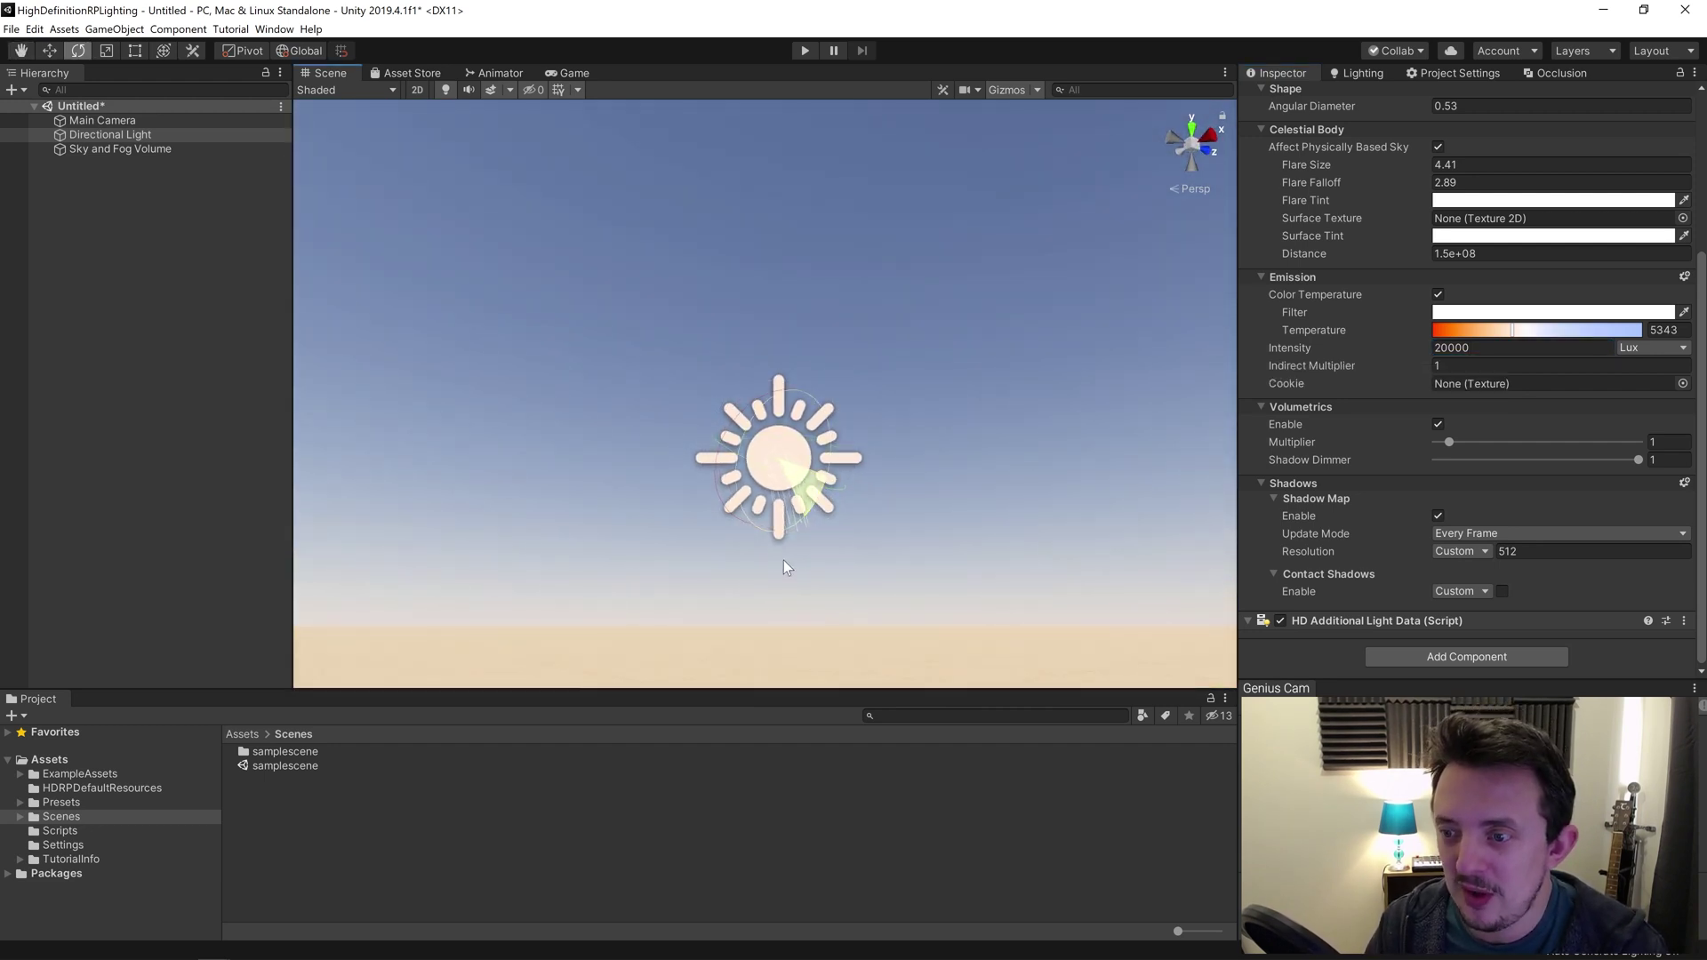
right_click_drag(782, 560, 970, 249)
scroll(1293, 320, "up", 5)
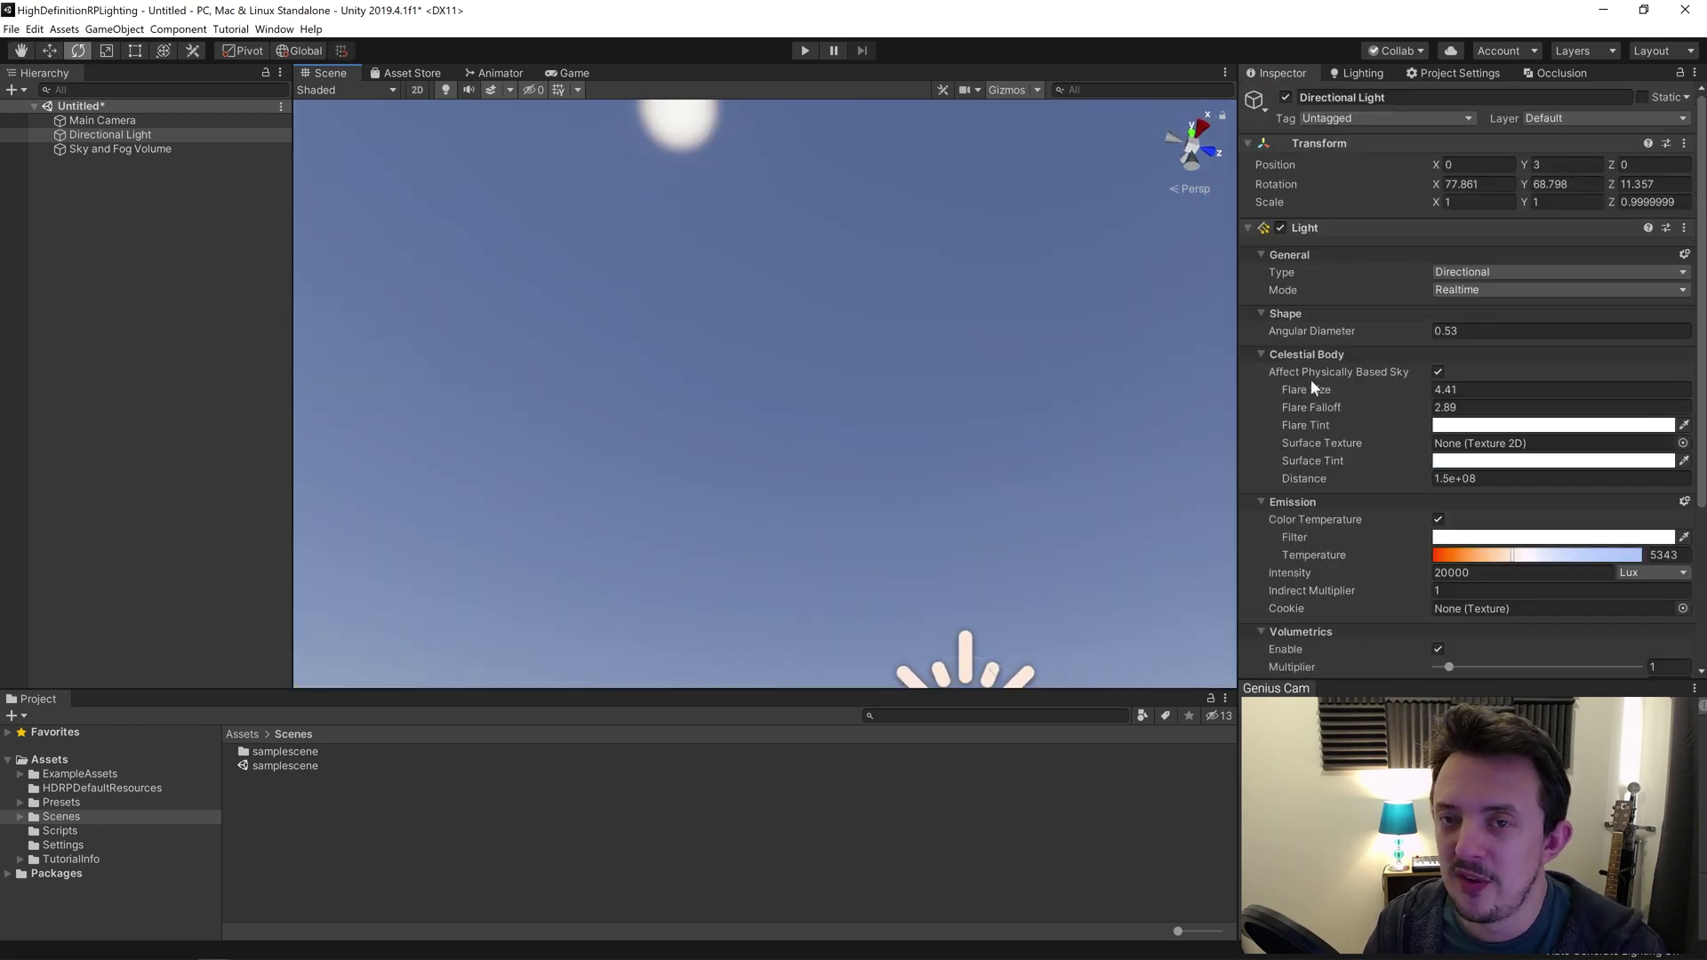
scroll(1313, 382, "down", 3)
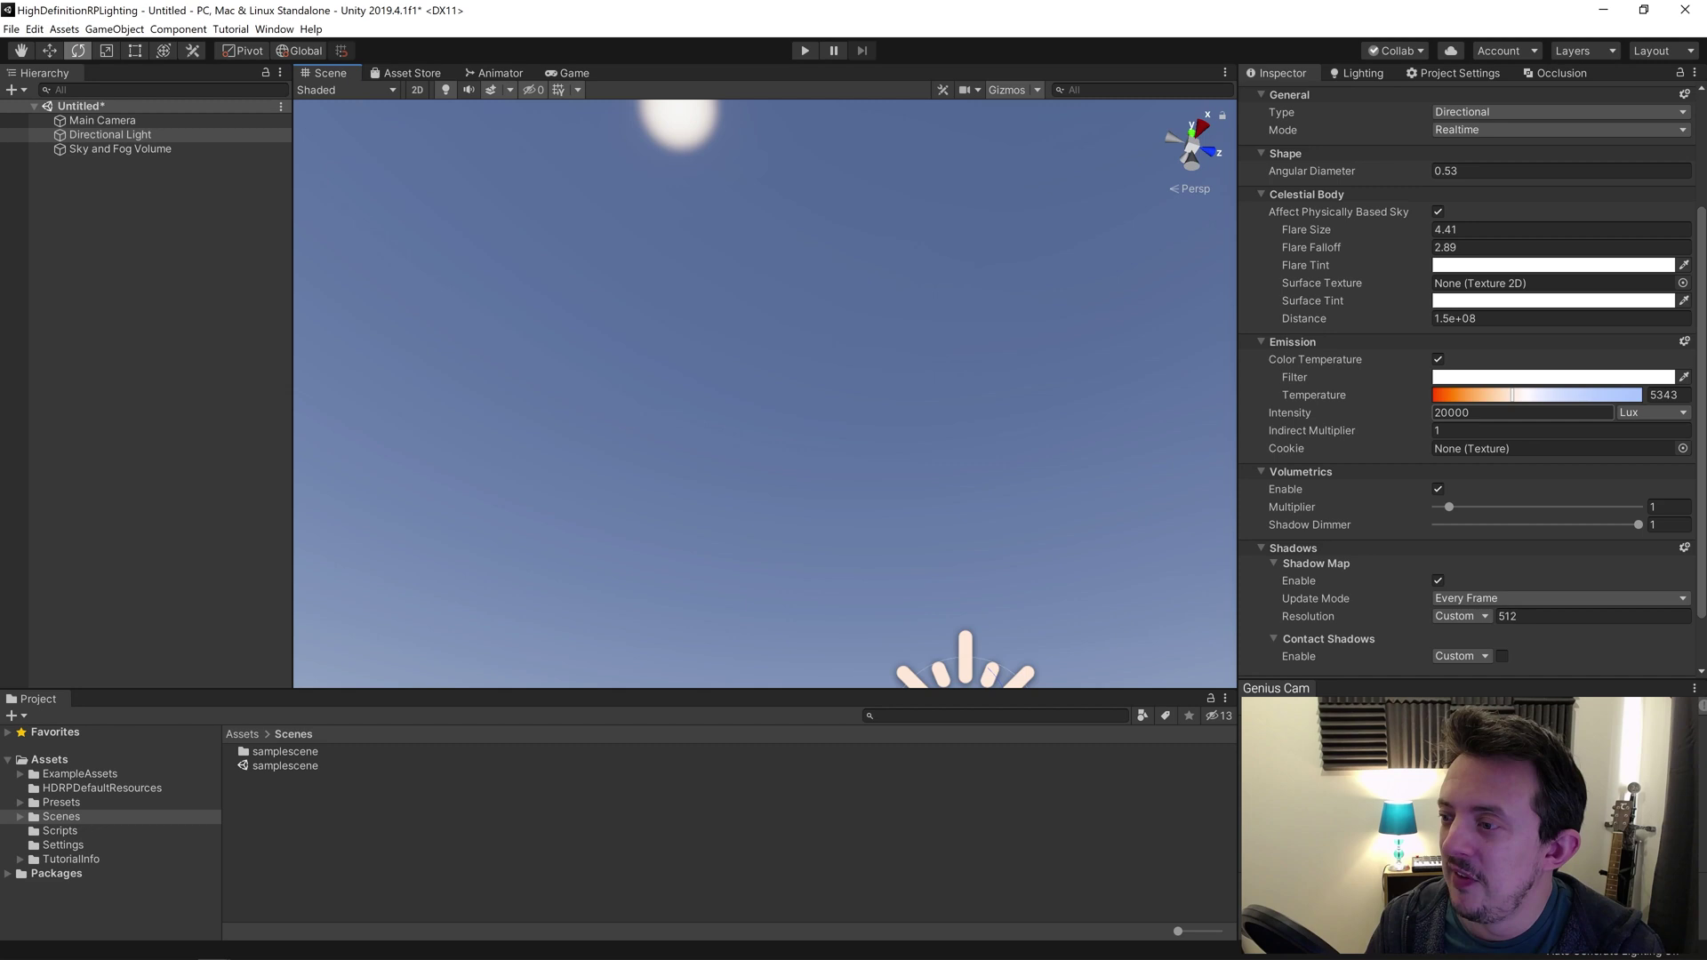
left_click(1433, 432)
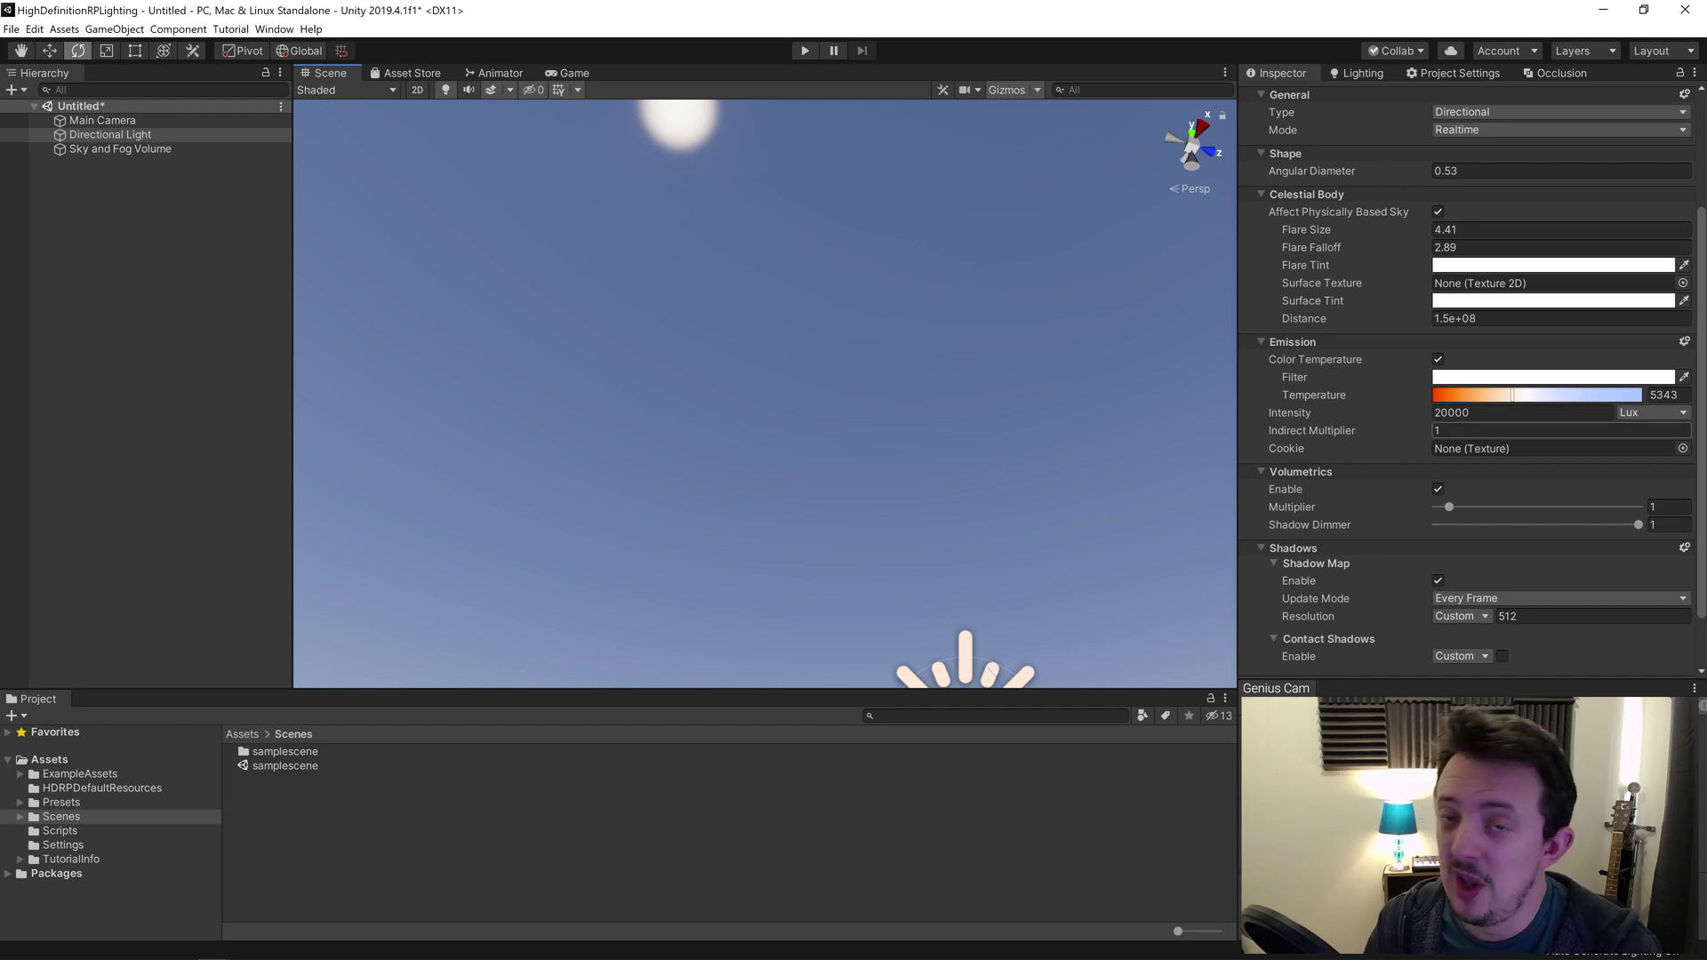
scroll(1467, 483, "down", 3)
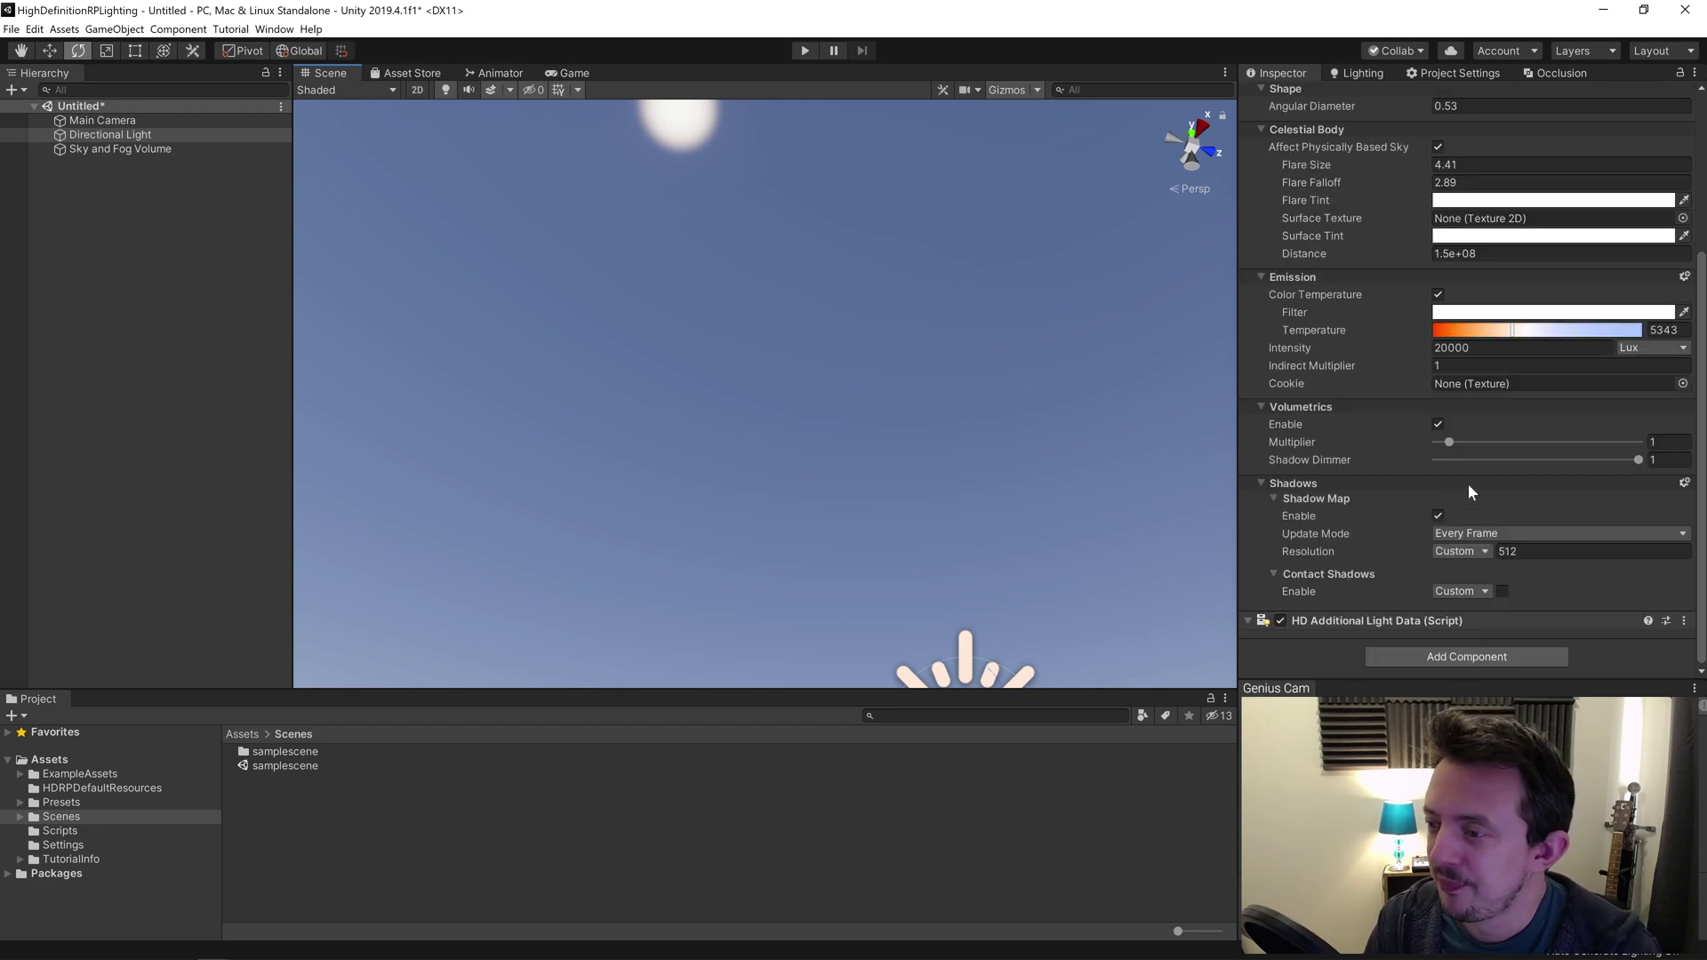
left_click_drag(657, 381, 742, 499, "alt")
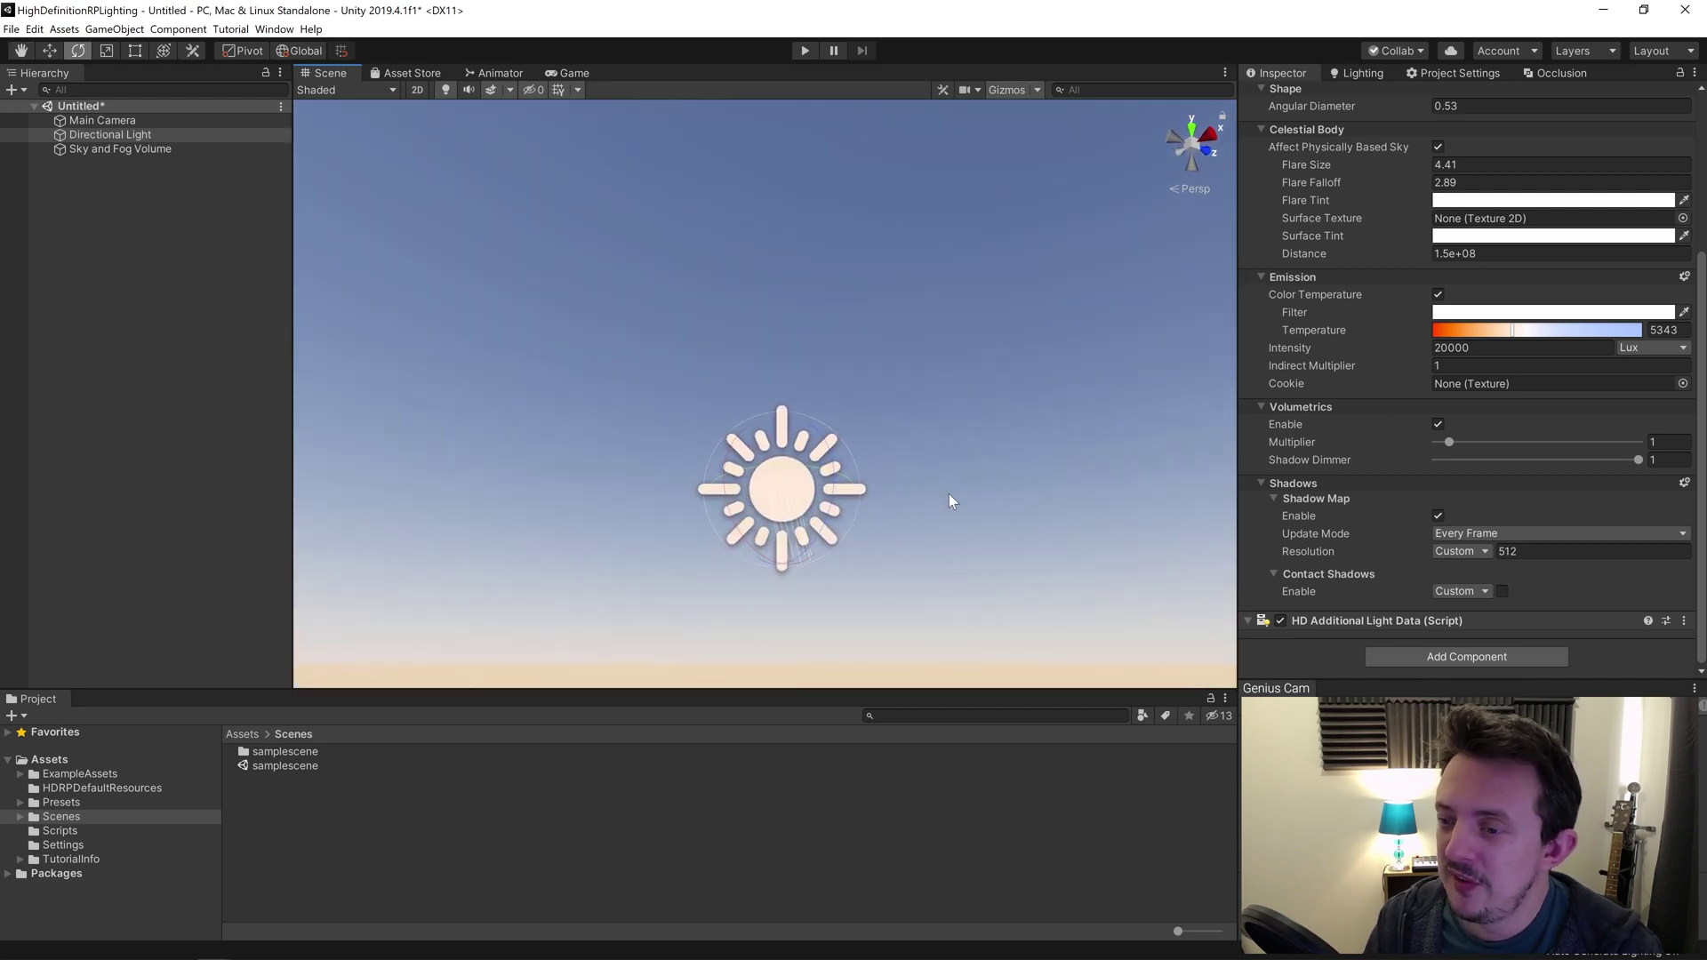
left_click_drag(952, 495, 1149, 455, "alt")
left_click(1440, 421)
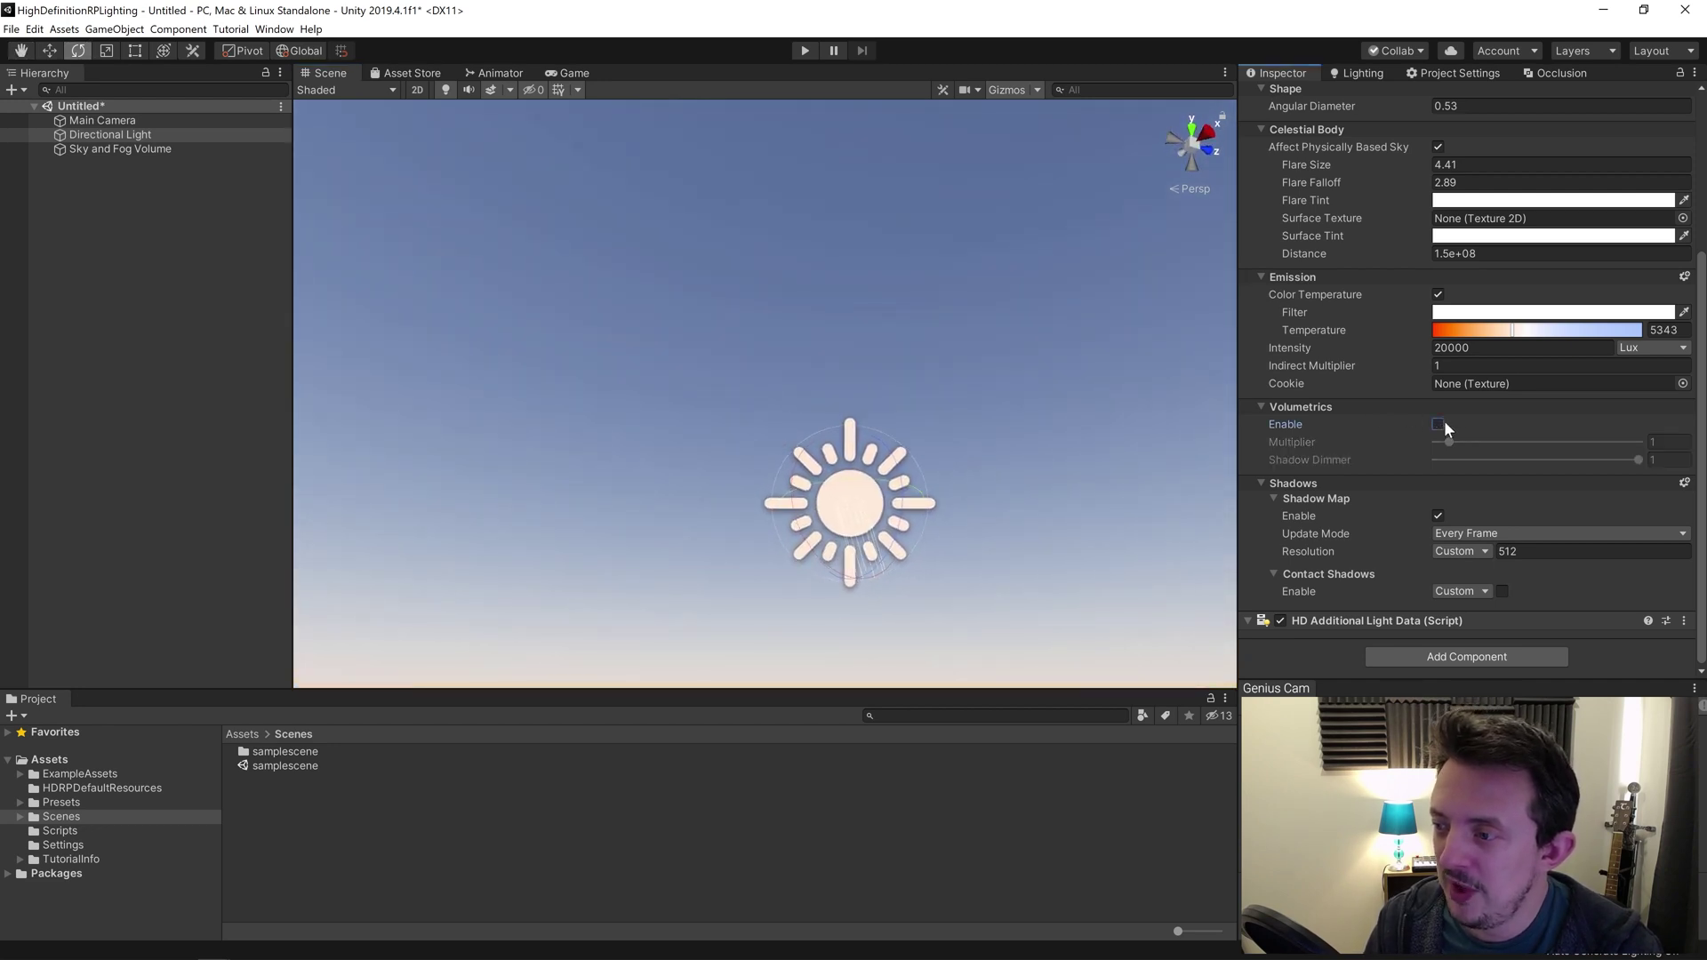
left_click(1441, 422)
left_click_drag(934, 411, 834, 439, "alt")
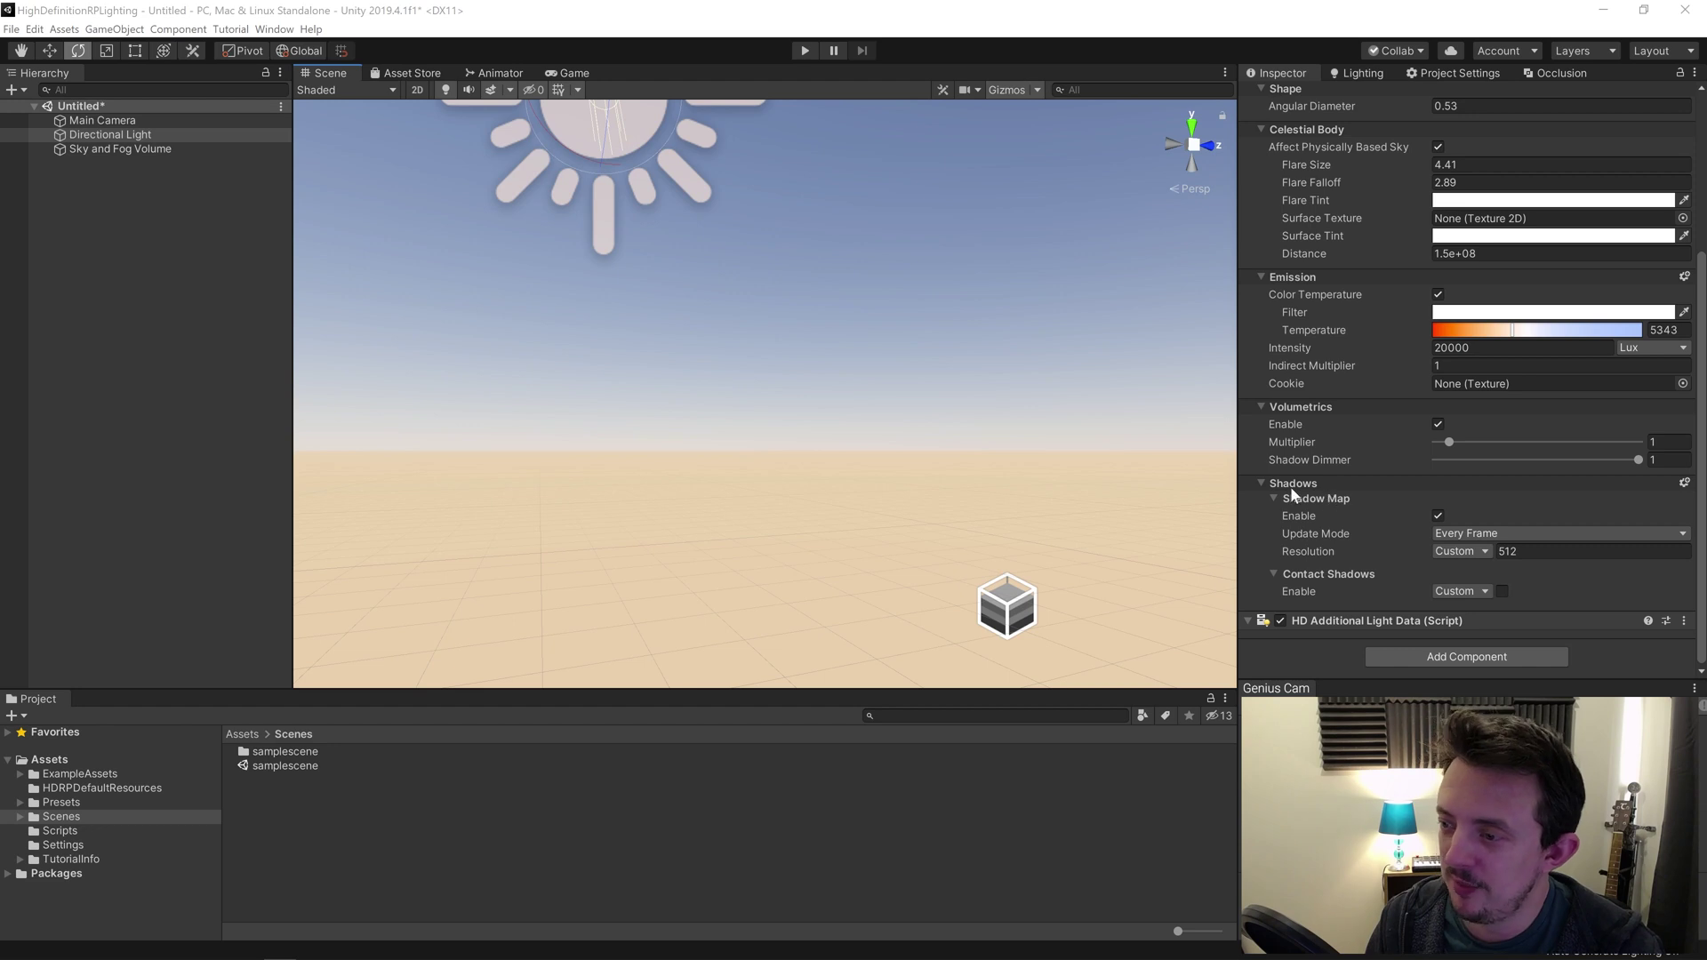
Review the Directional Light's shadow map options, keeping Every Frame updates and Custom resolution.
scroll(1427, 537, "up", 5)
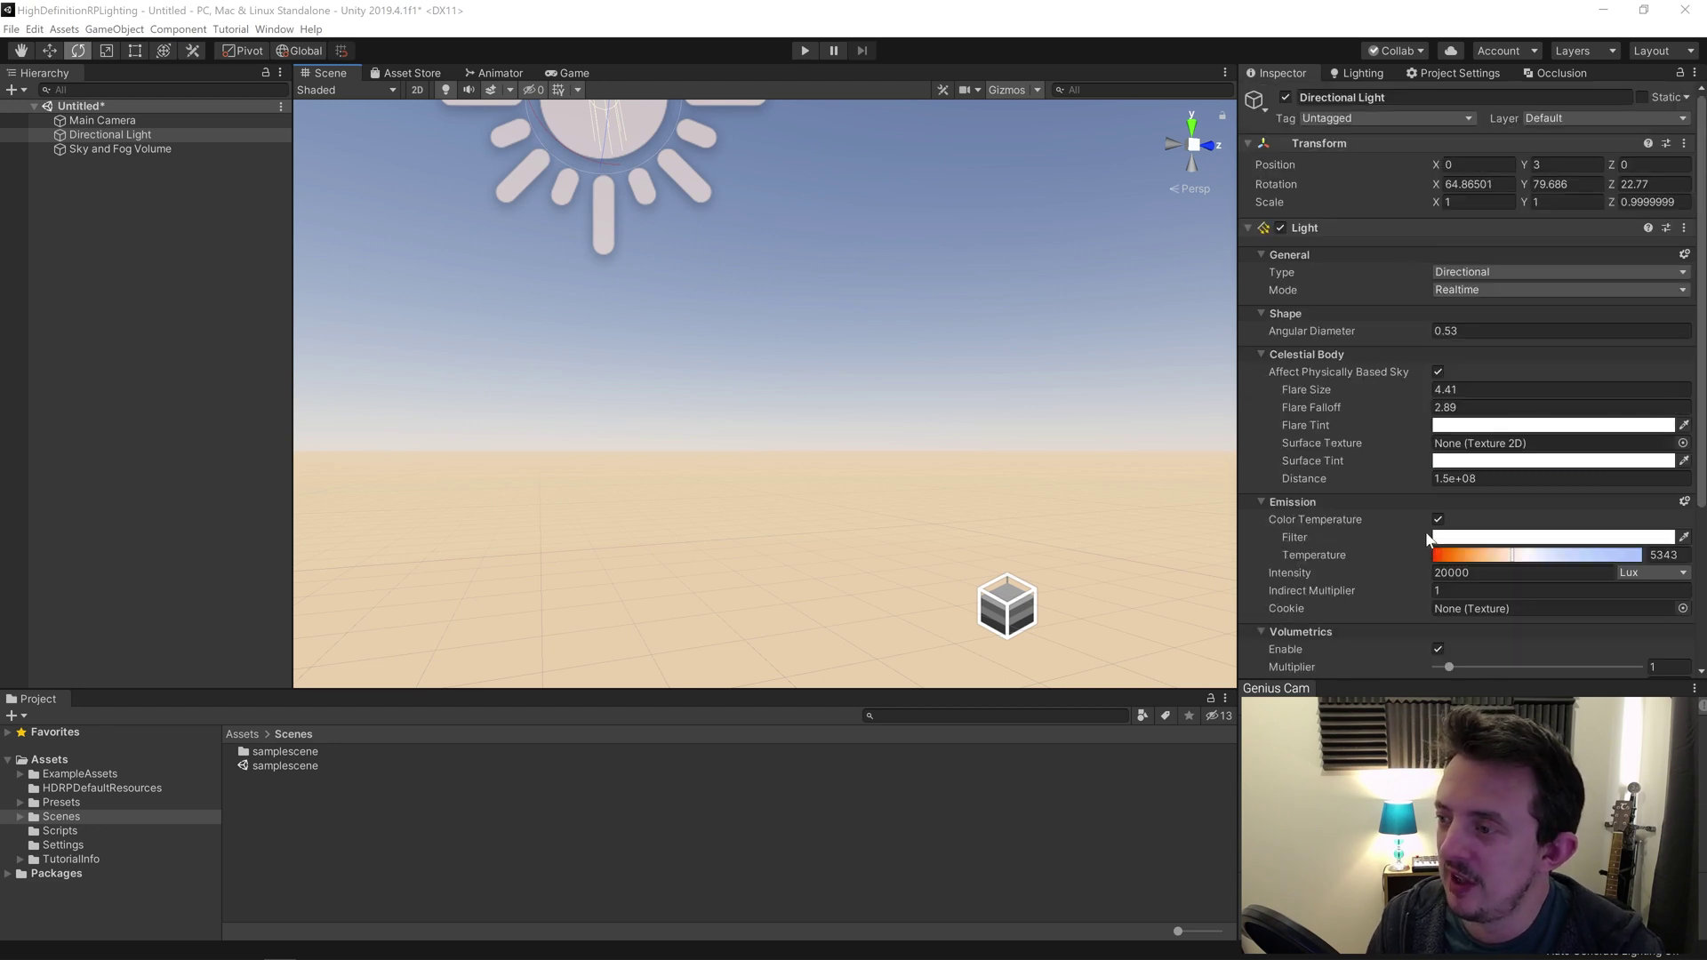
scroll(1427, 537, "down", 5)
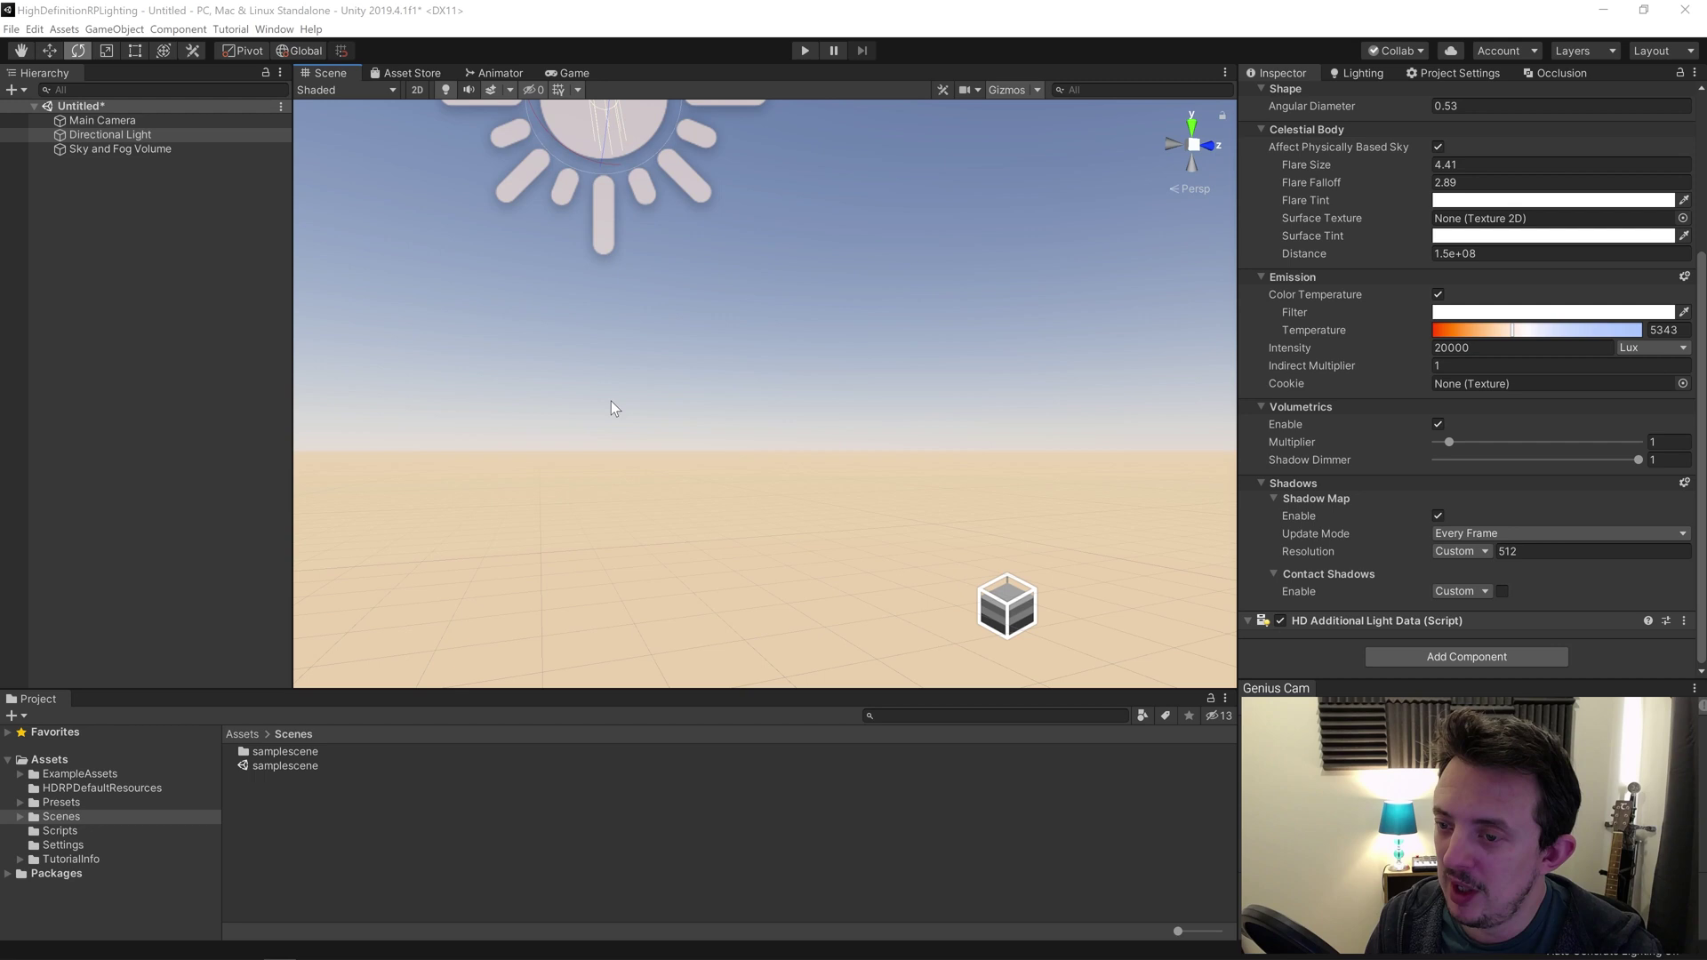
left_click(1464, 535)
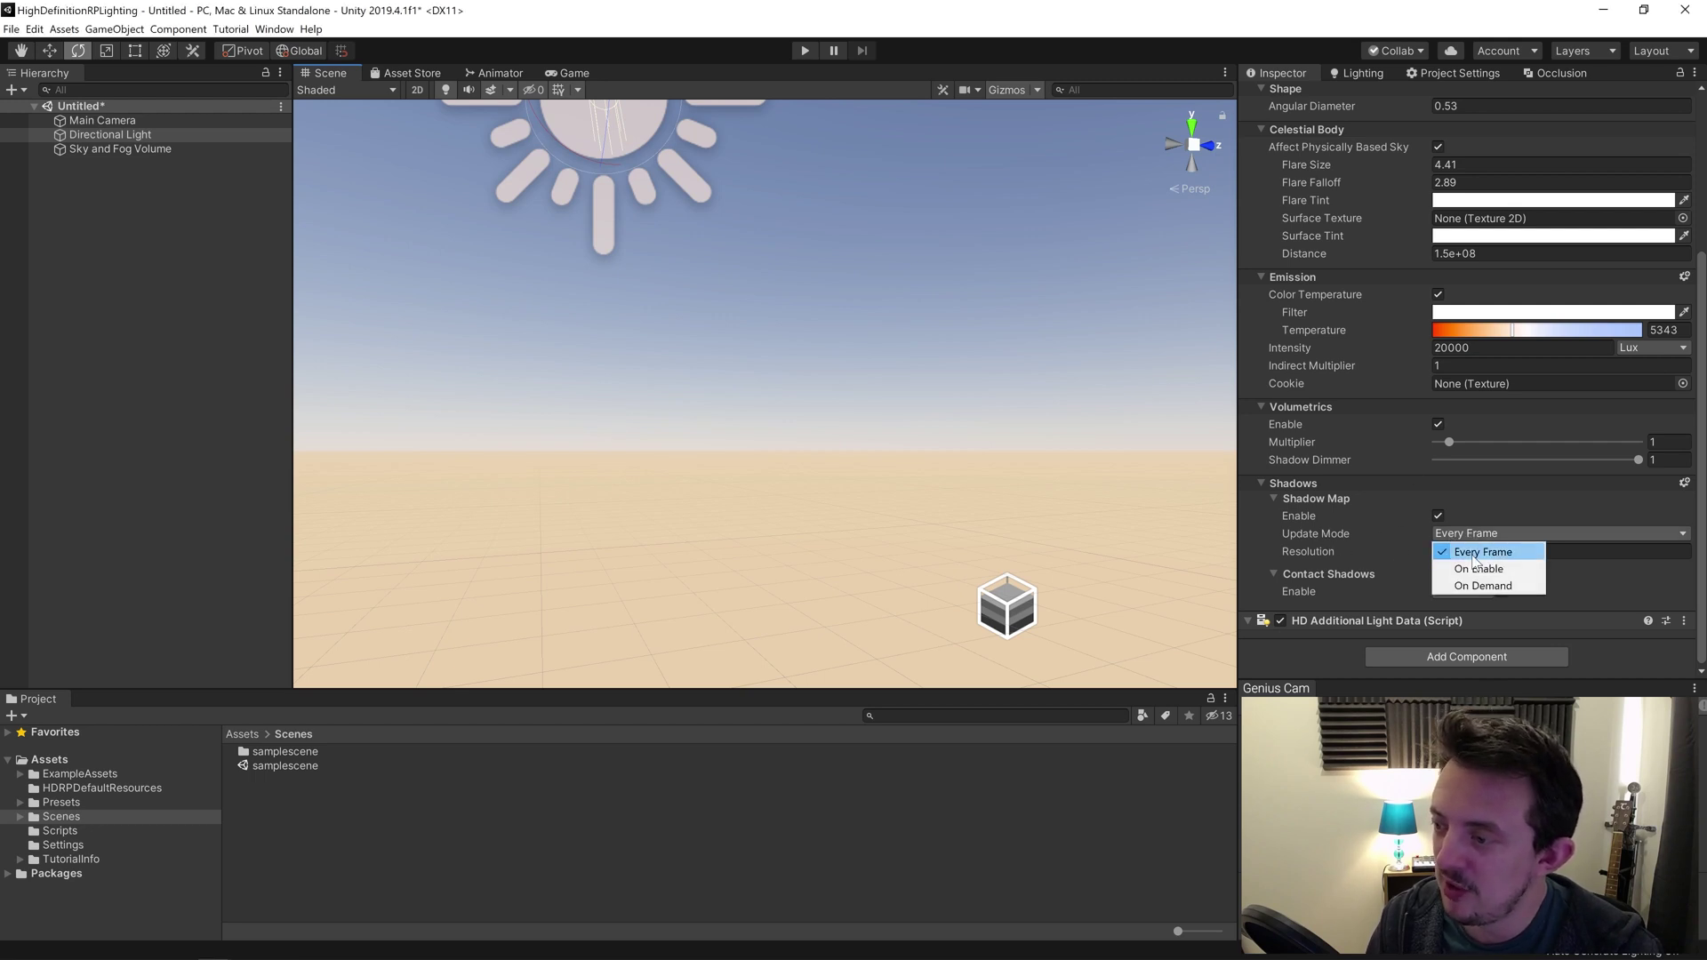
left_click(1334, 653)
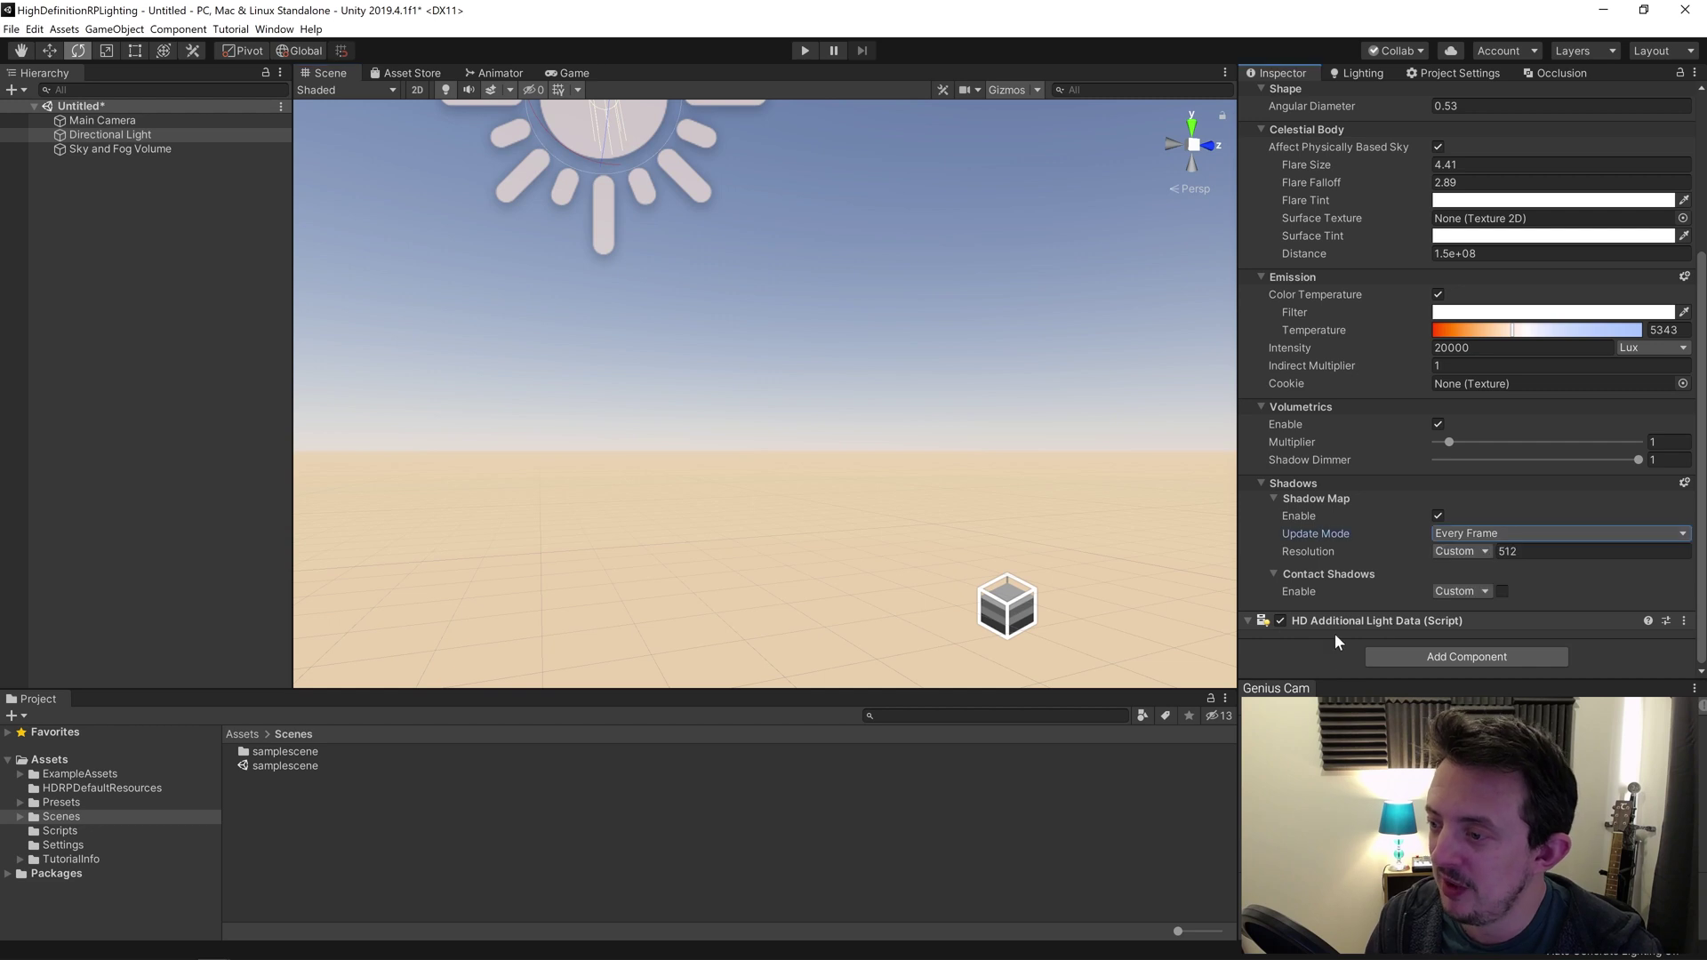
left_click(1458, 552)
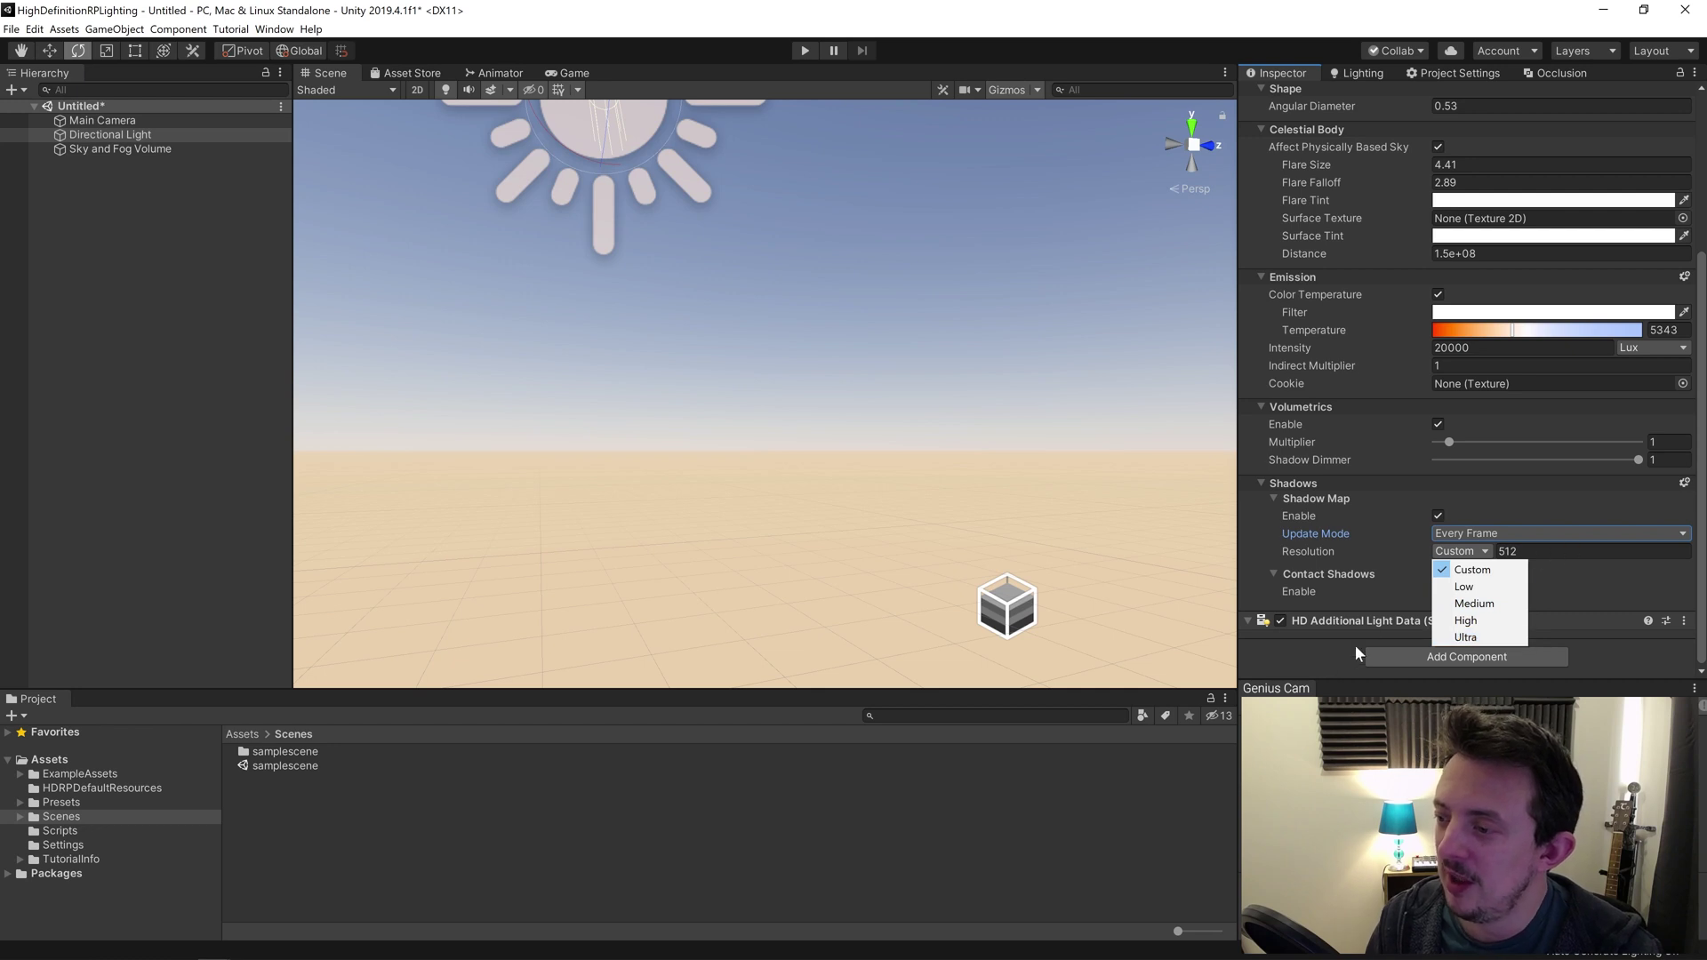
left_click(1321, 653)
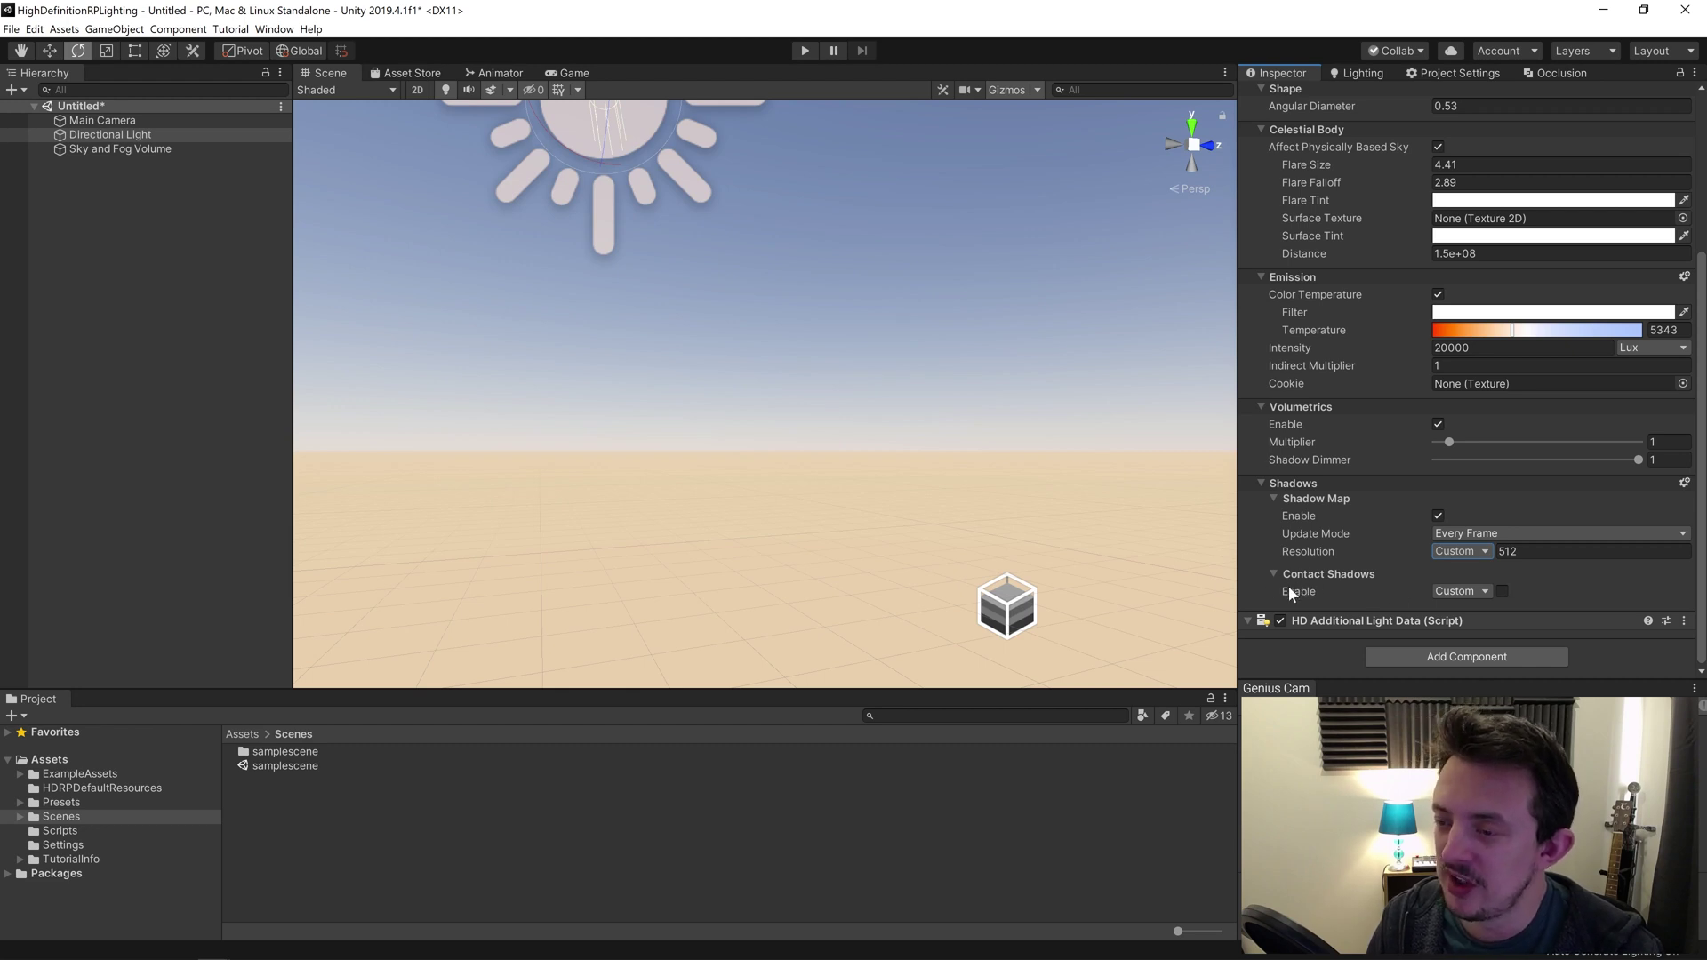
mouse_move(1290, 592)
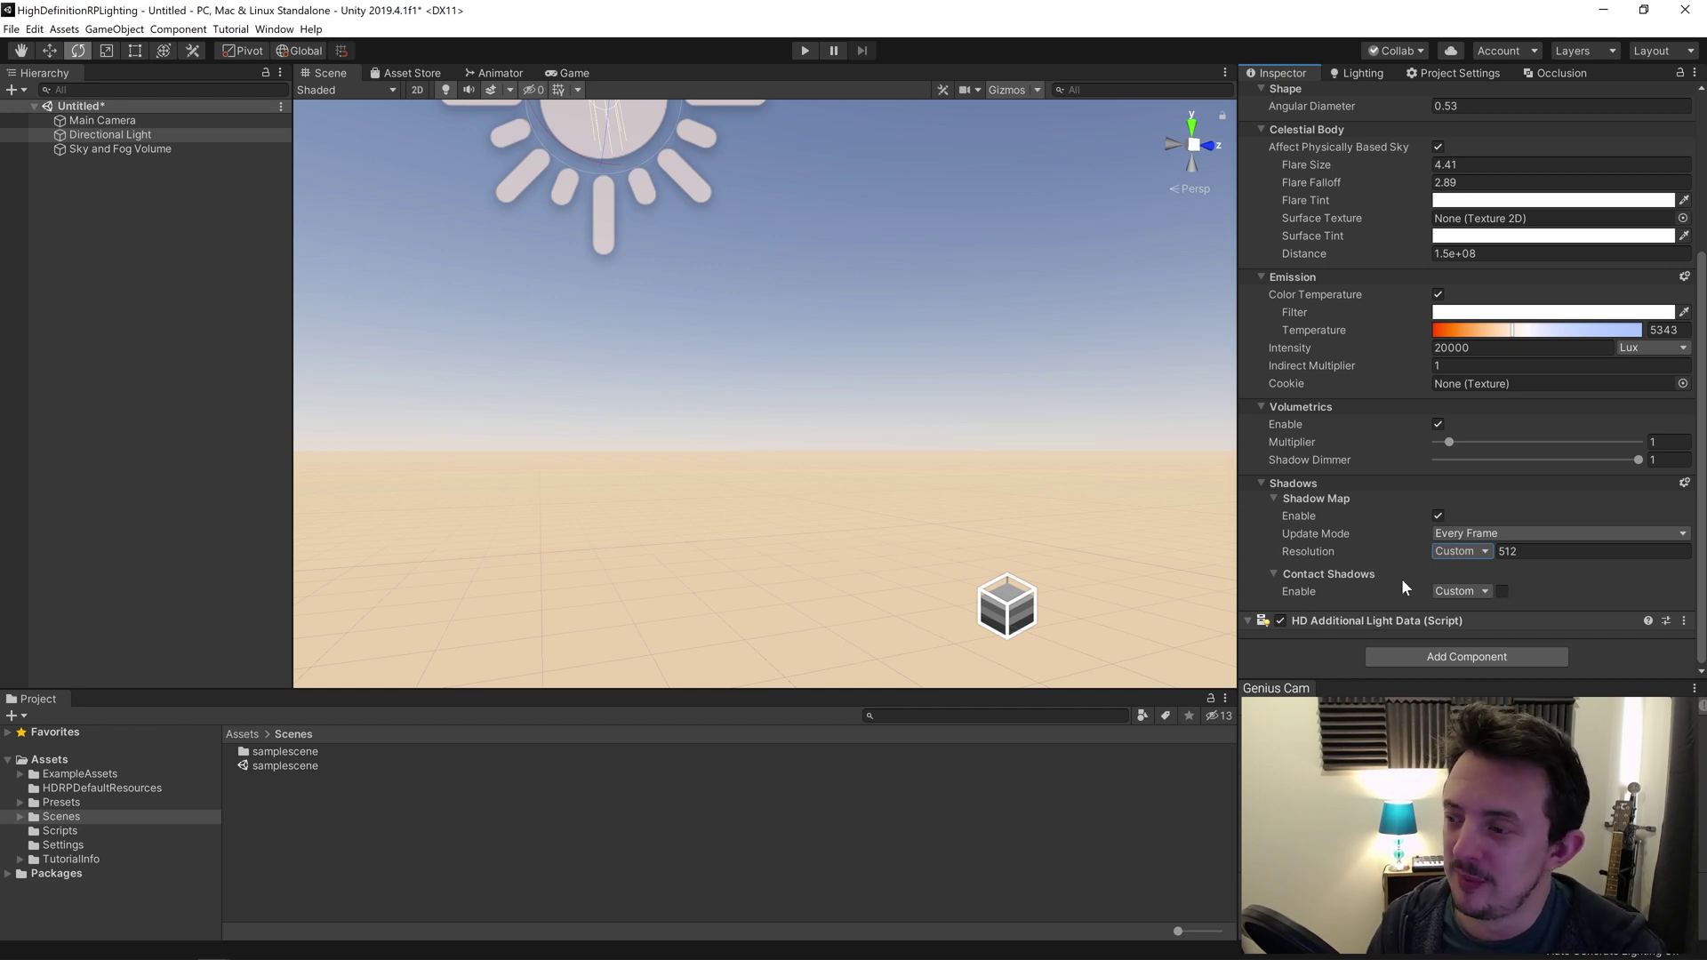
right_click_drag(1096, 432, 1015, 240)
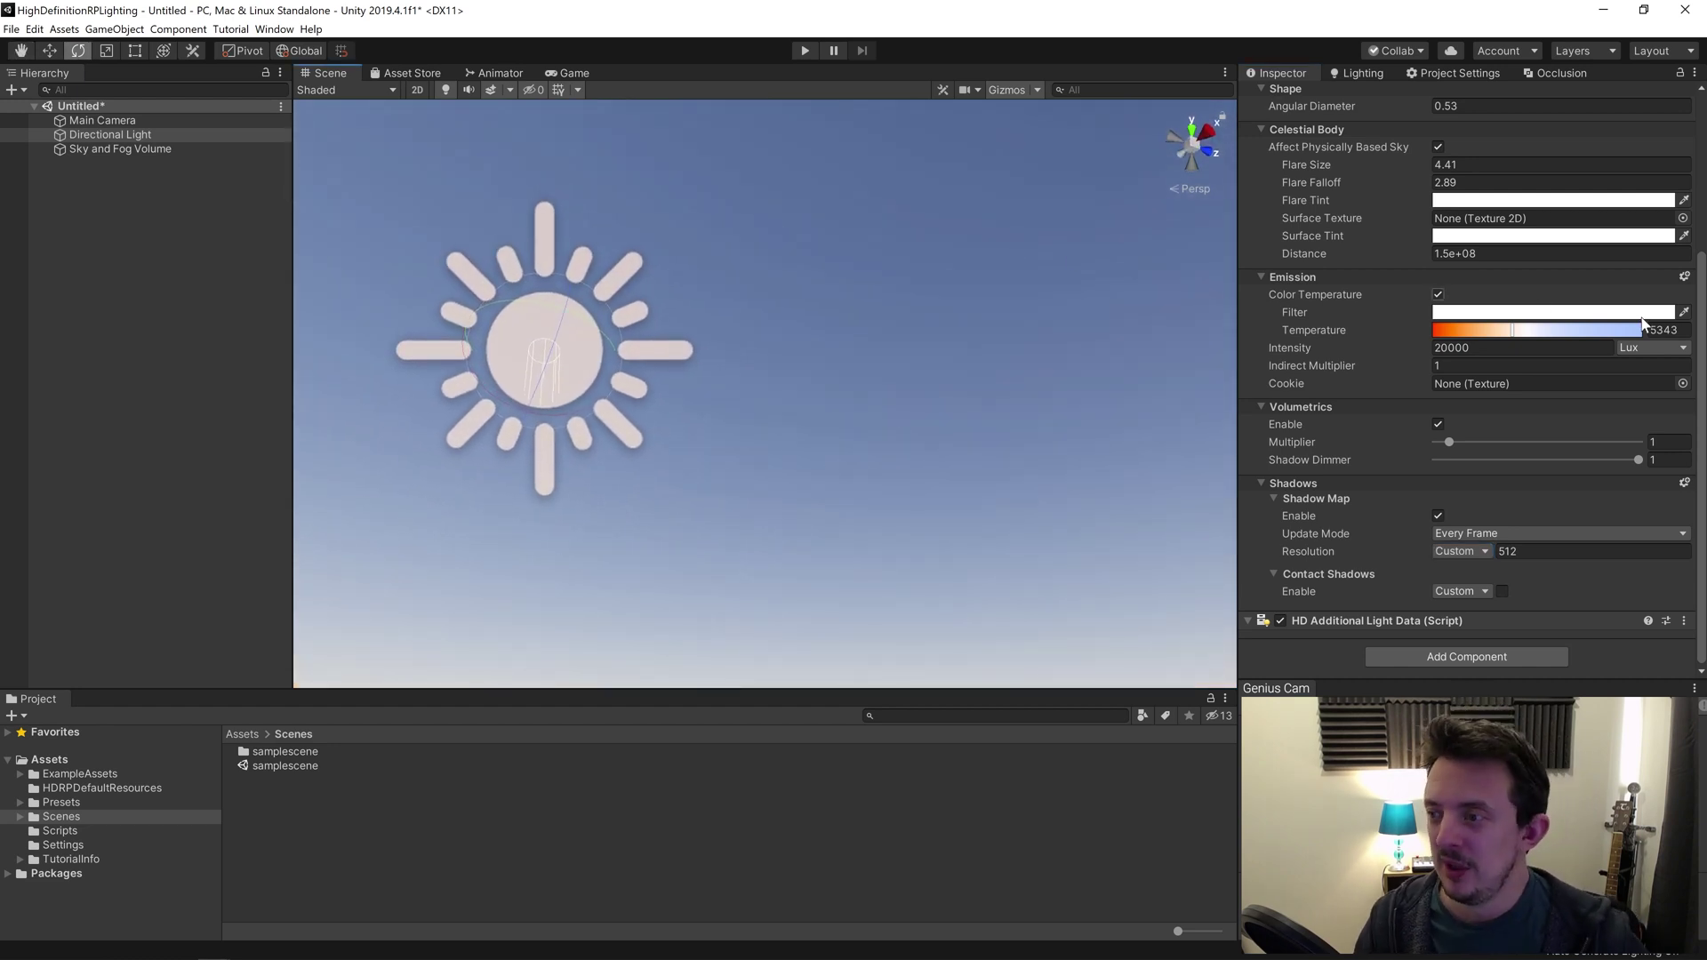
scroll(1447, 427, "up", 5)
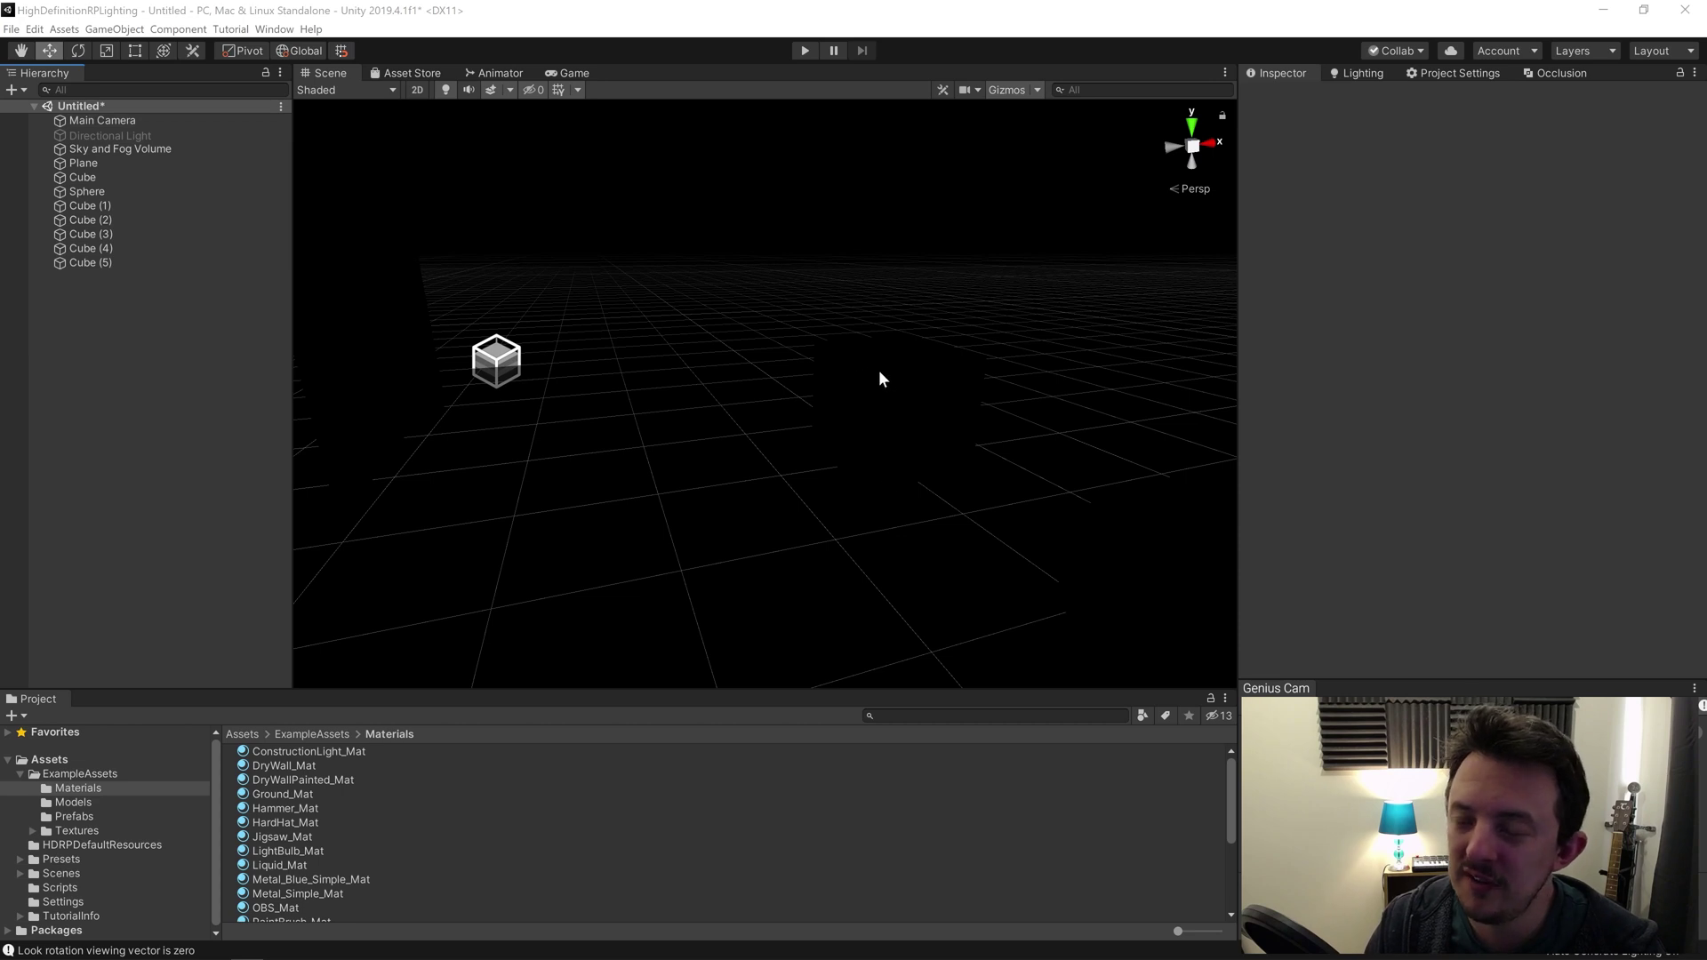
Create a Point Light from the Hierarchy, reset its Transform, and place it at about (-1.113, 0.949, 0).
right_click(148, 339)
mouse_move(209, 544)
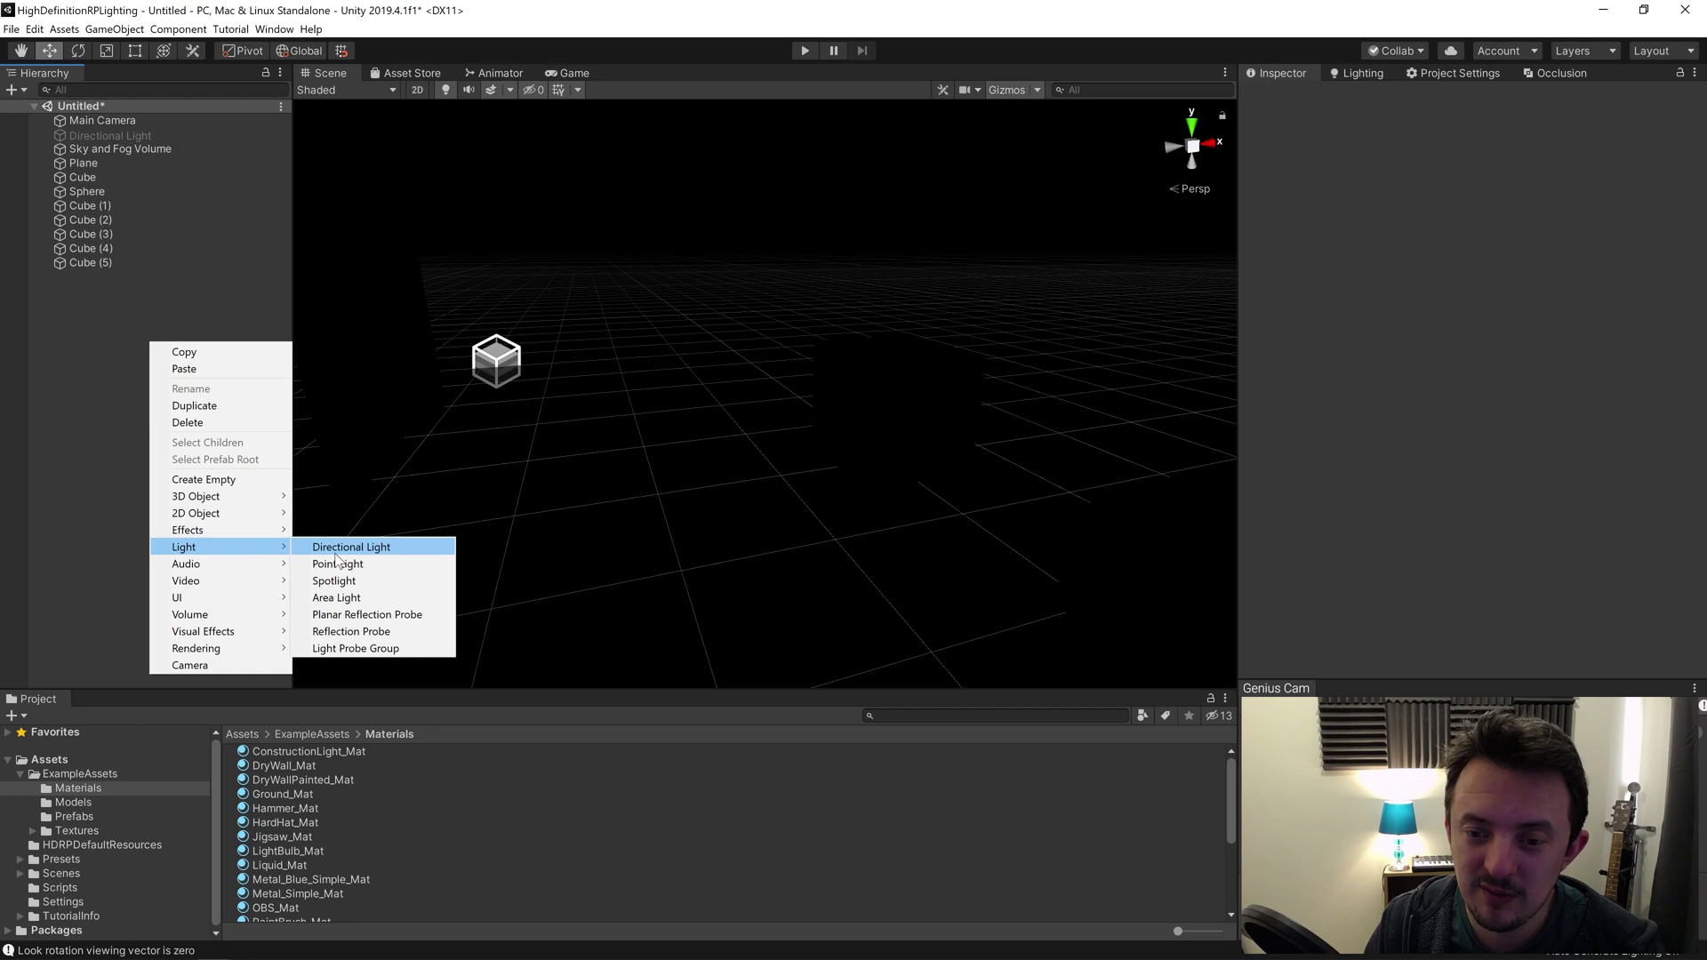
left_click(346, 564)
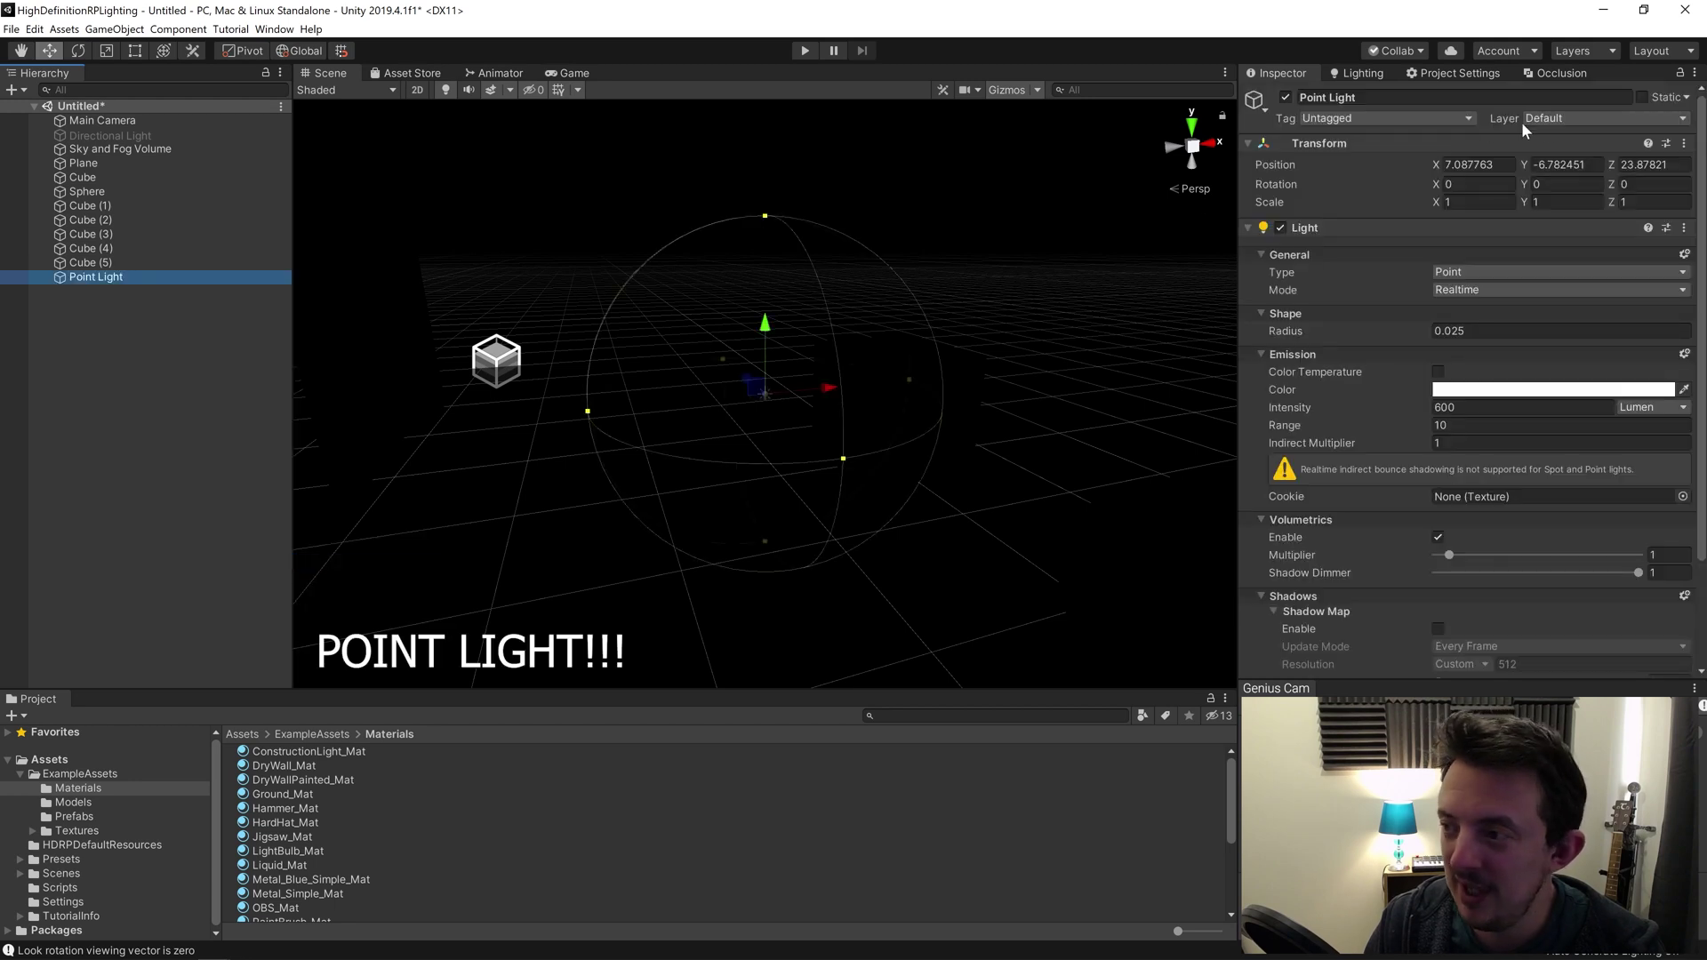
left_click(1683, 143)
left_click(1563, 161)
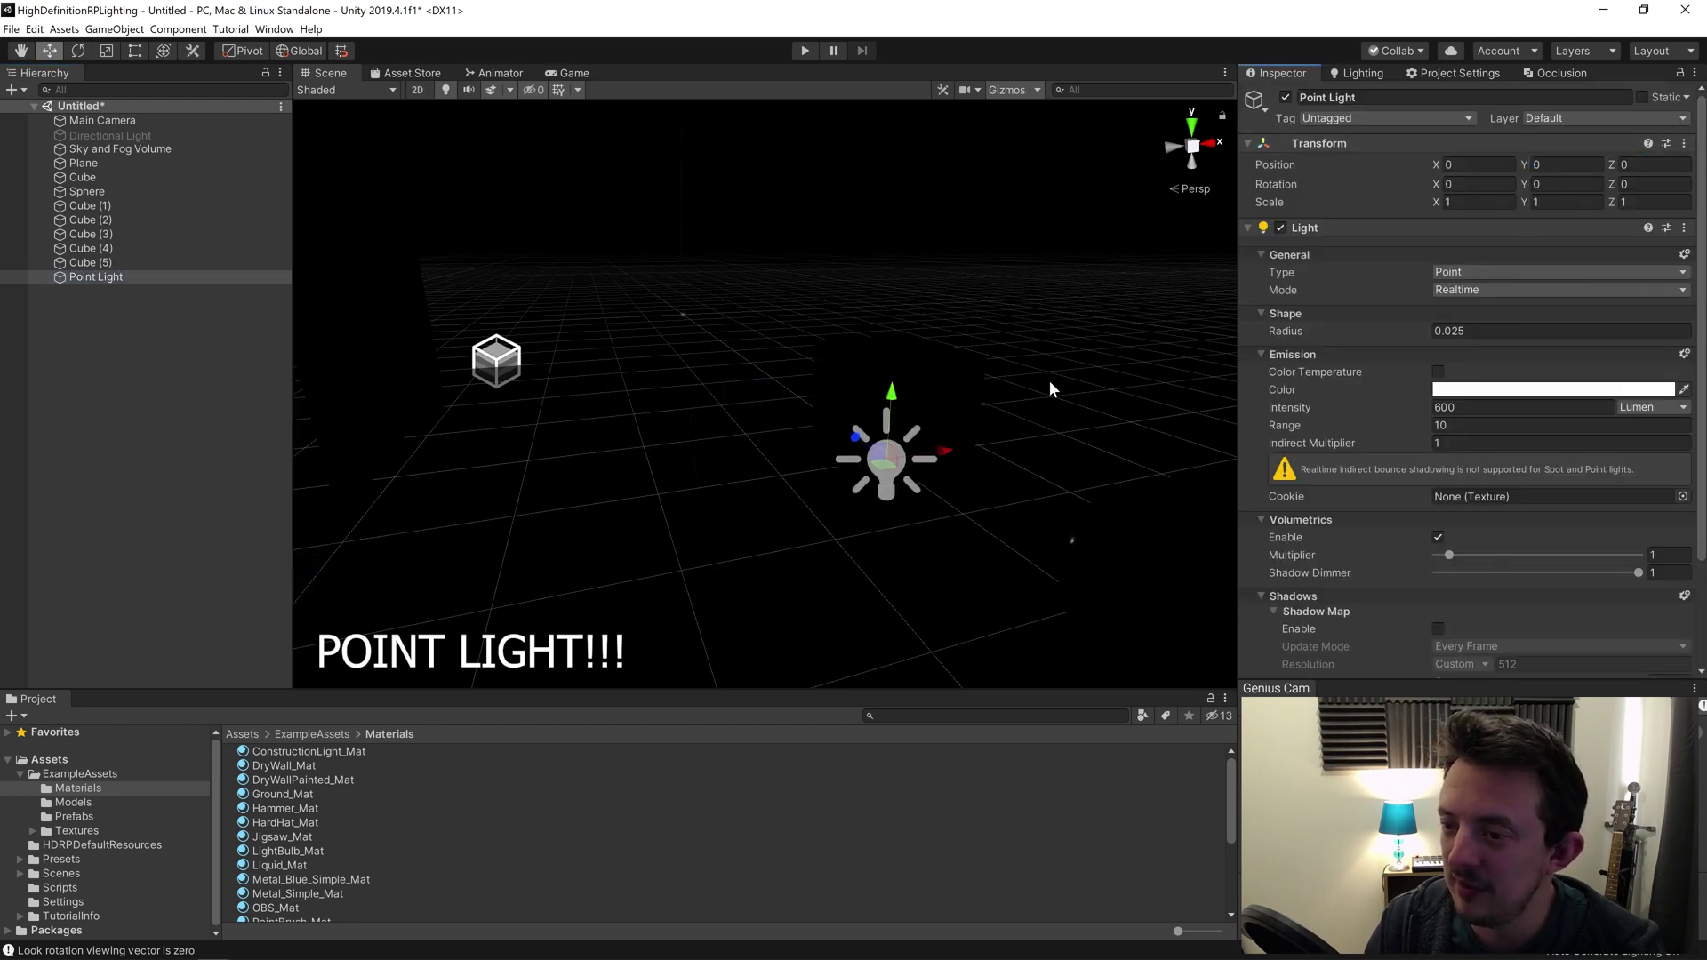
key("f")
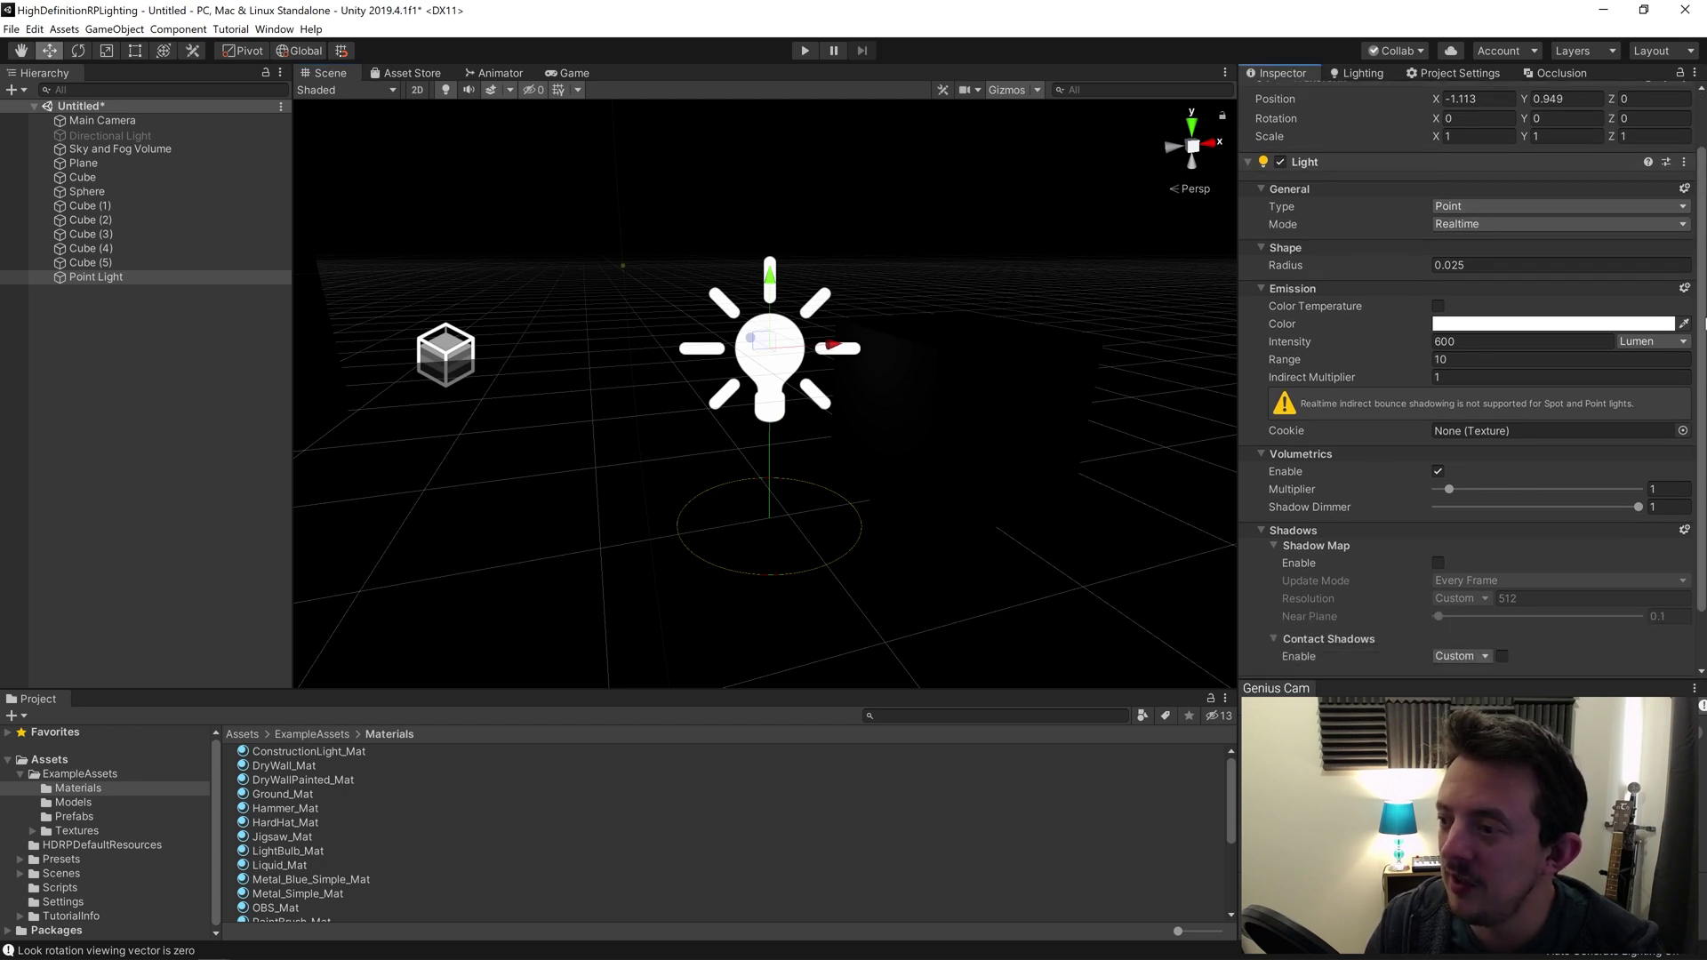
scroll(1700, 271, "down", 1)
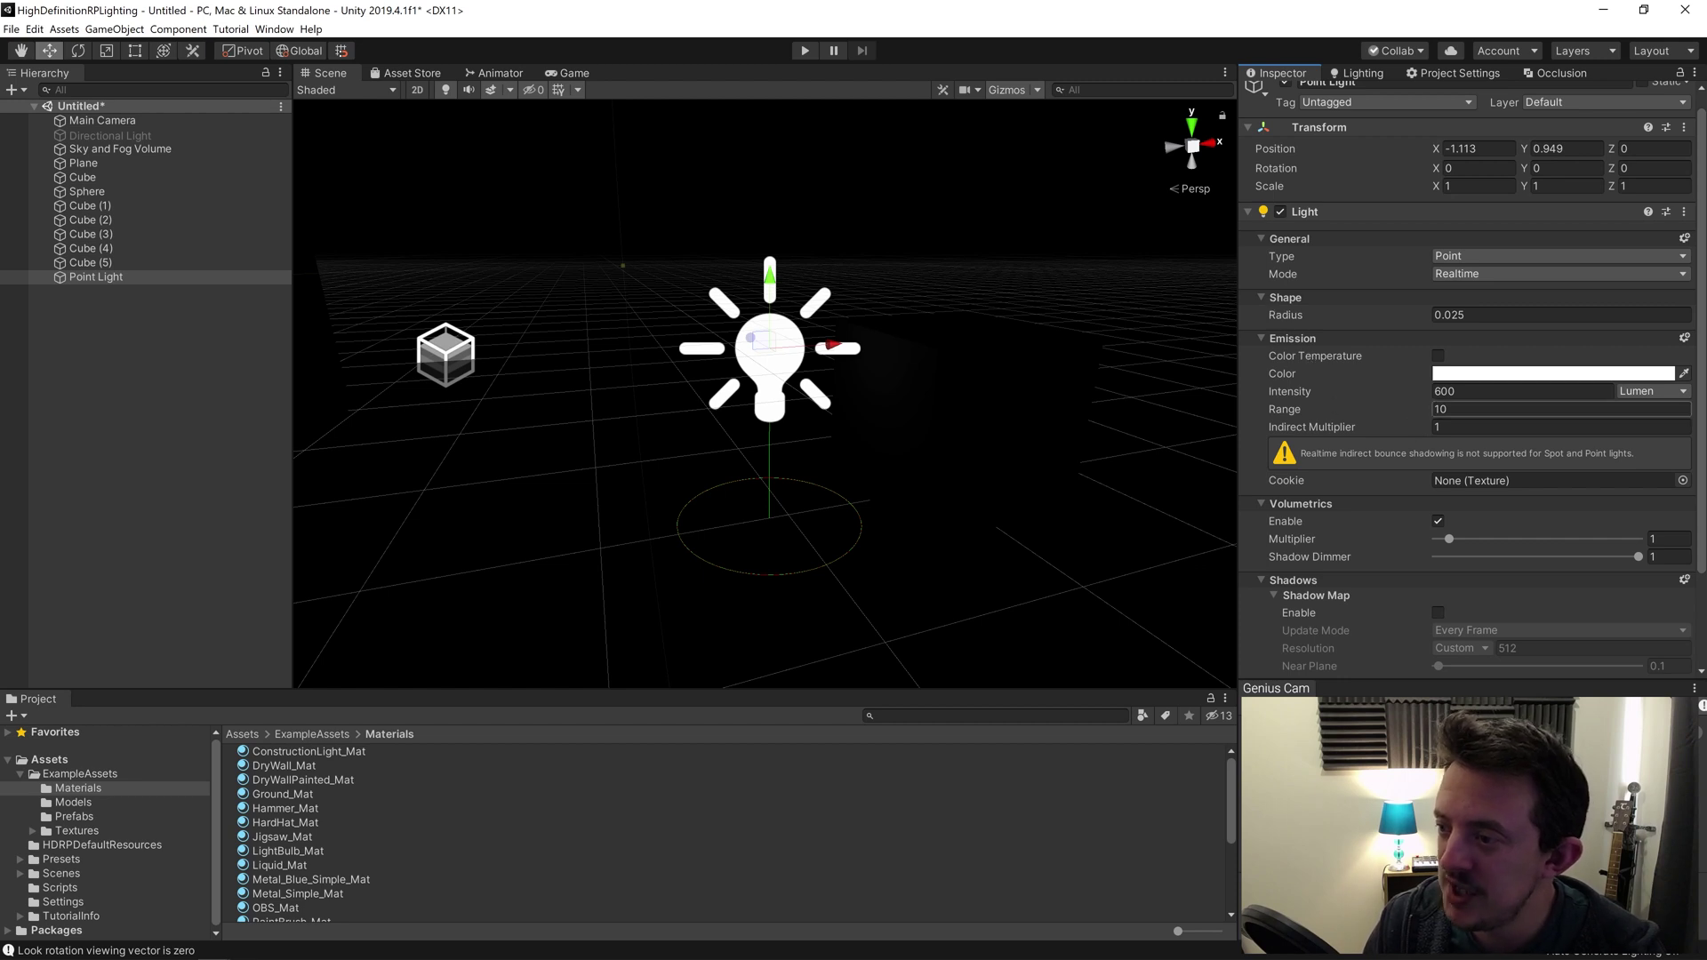
Switch the Point Light's intensity to 250 Lux and raise it to Y 1.229.
left_click(1640, 395)
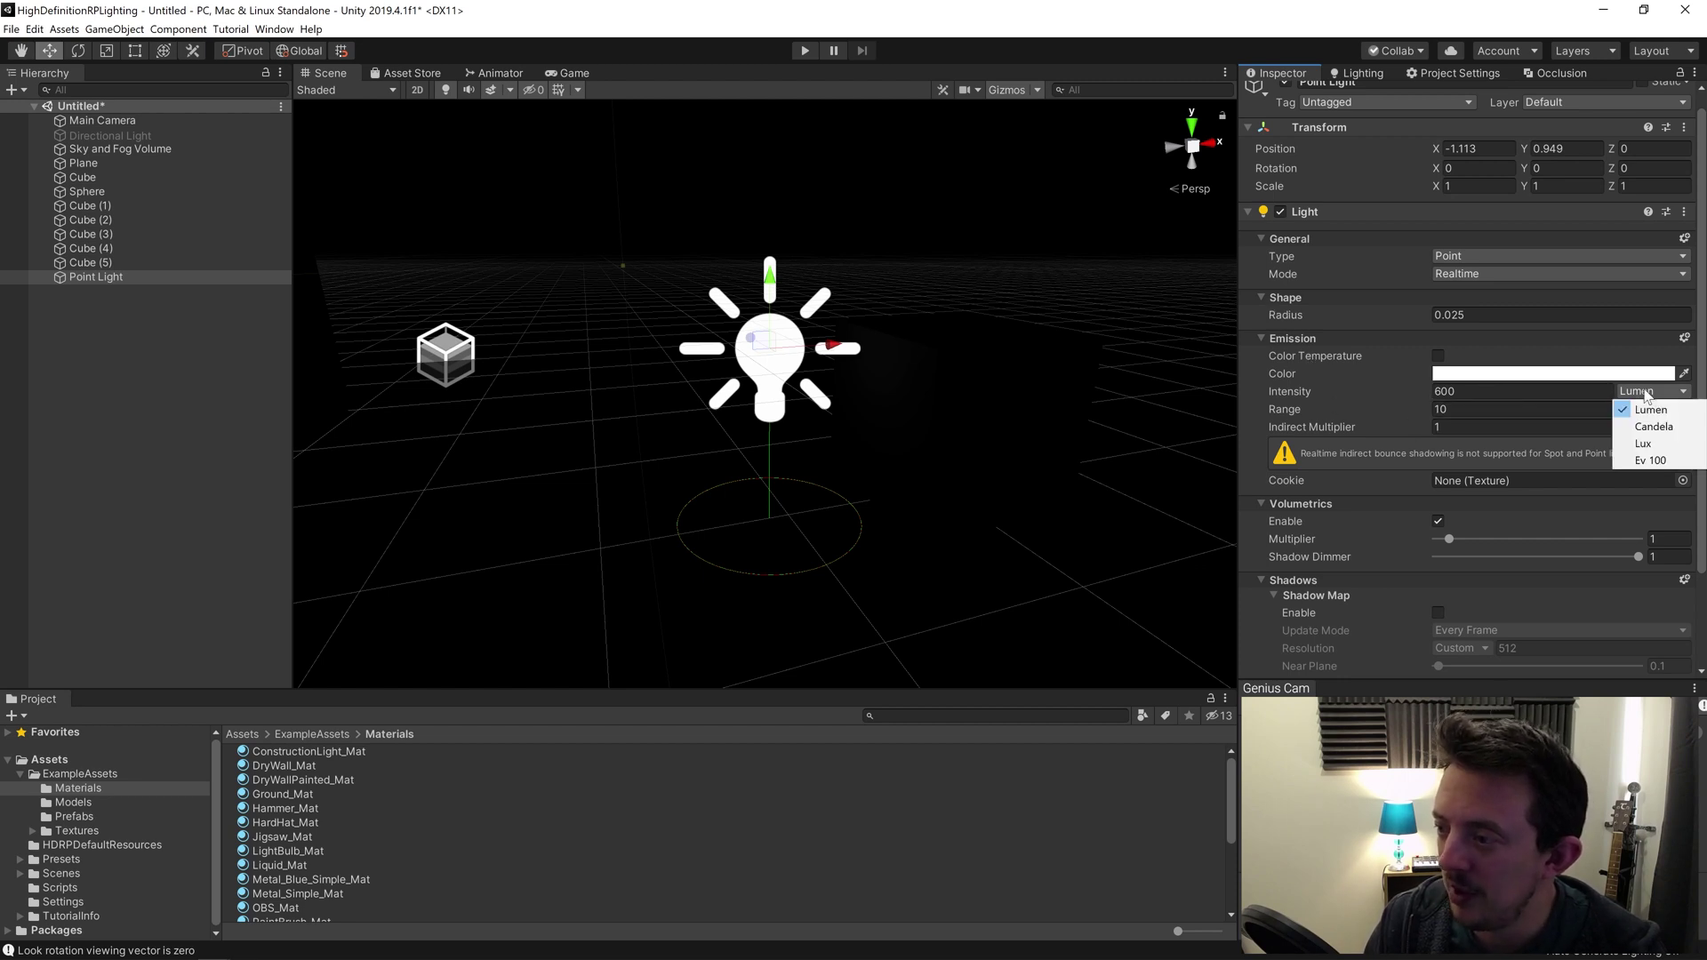
left_click(1643, 443)
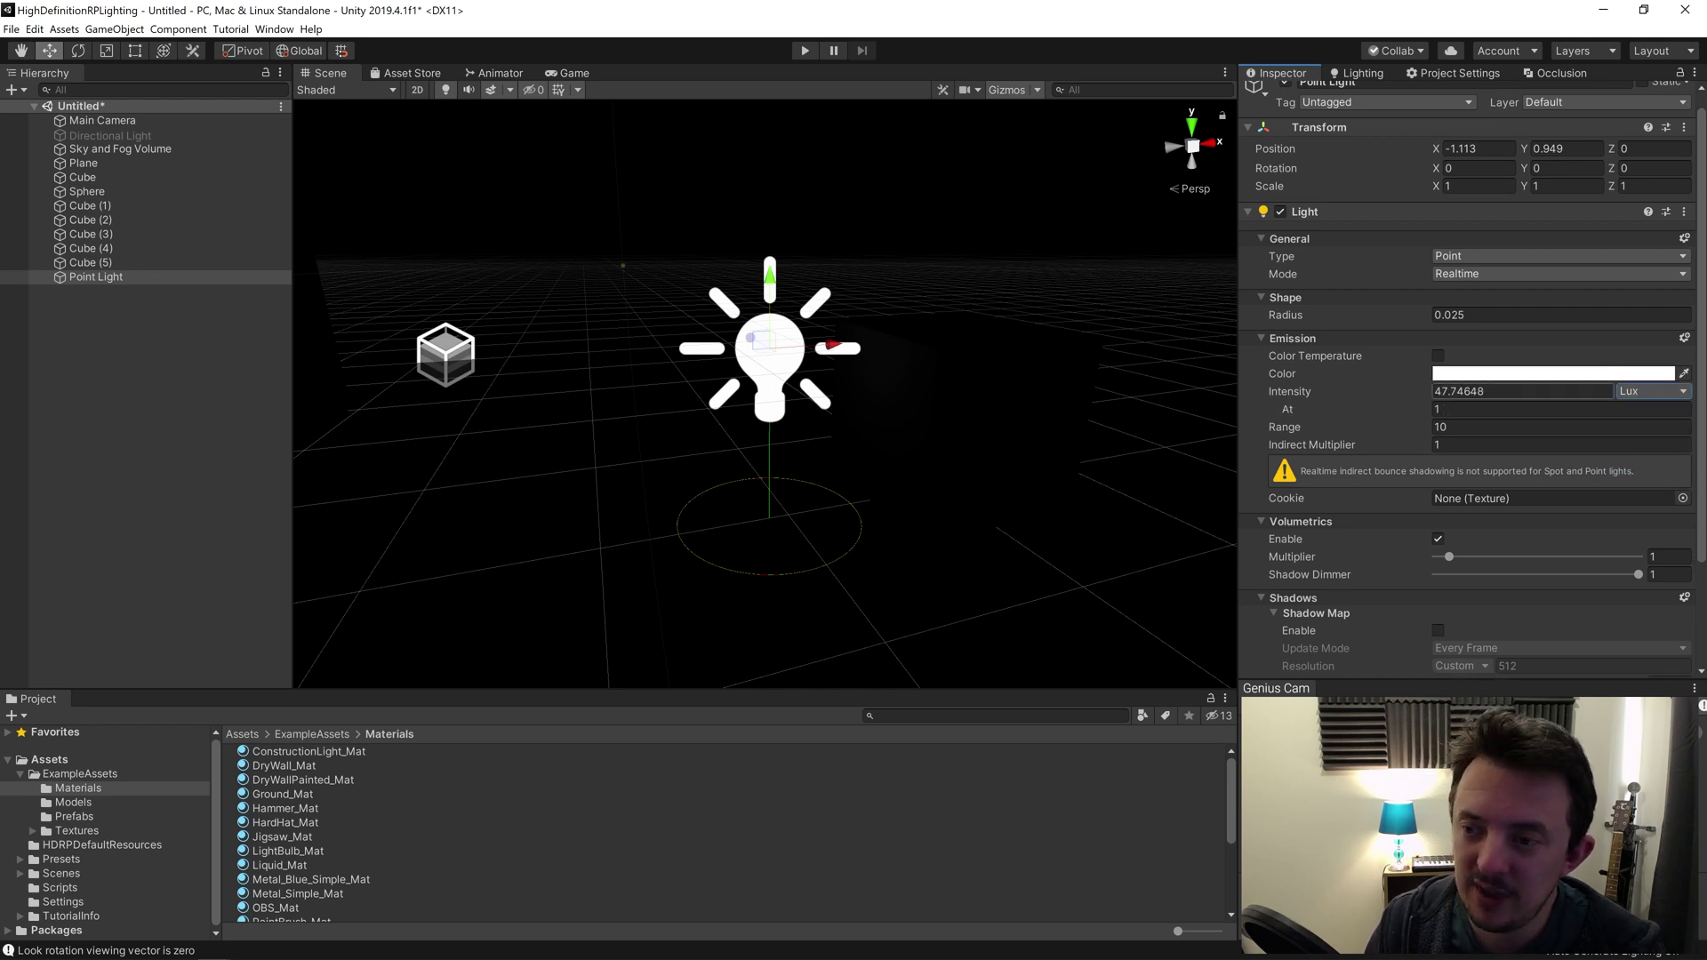
left_click(1385, 400)
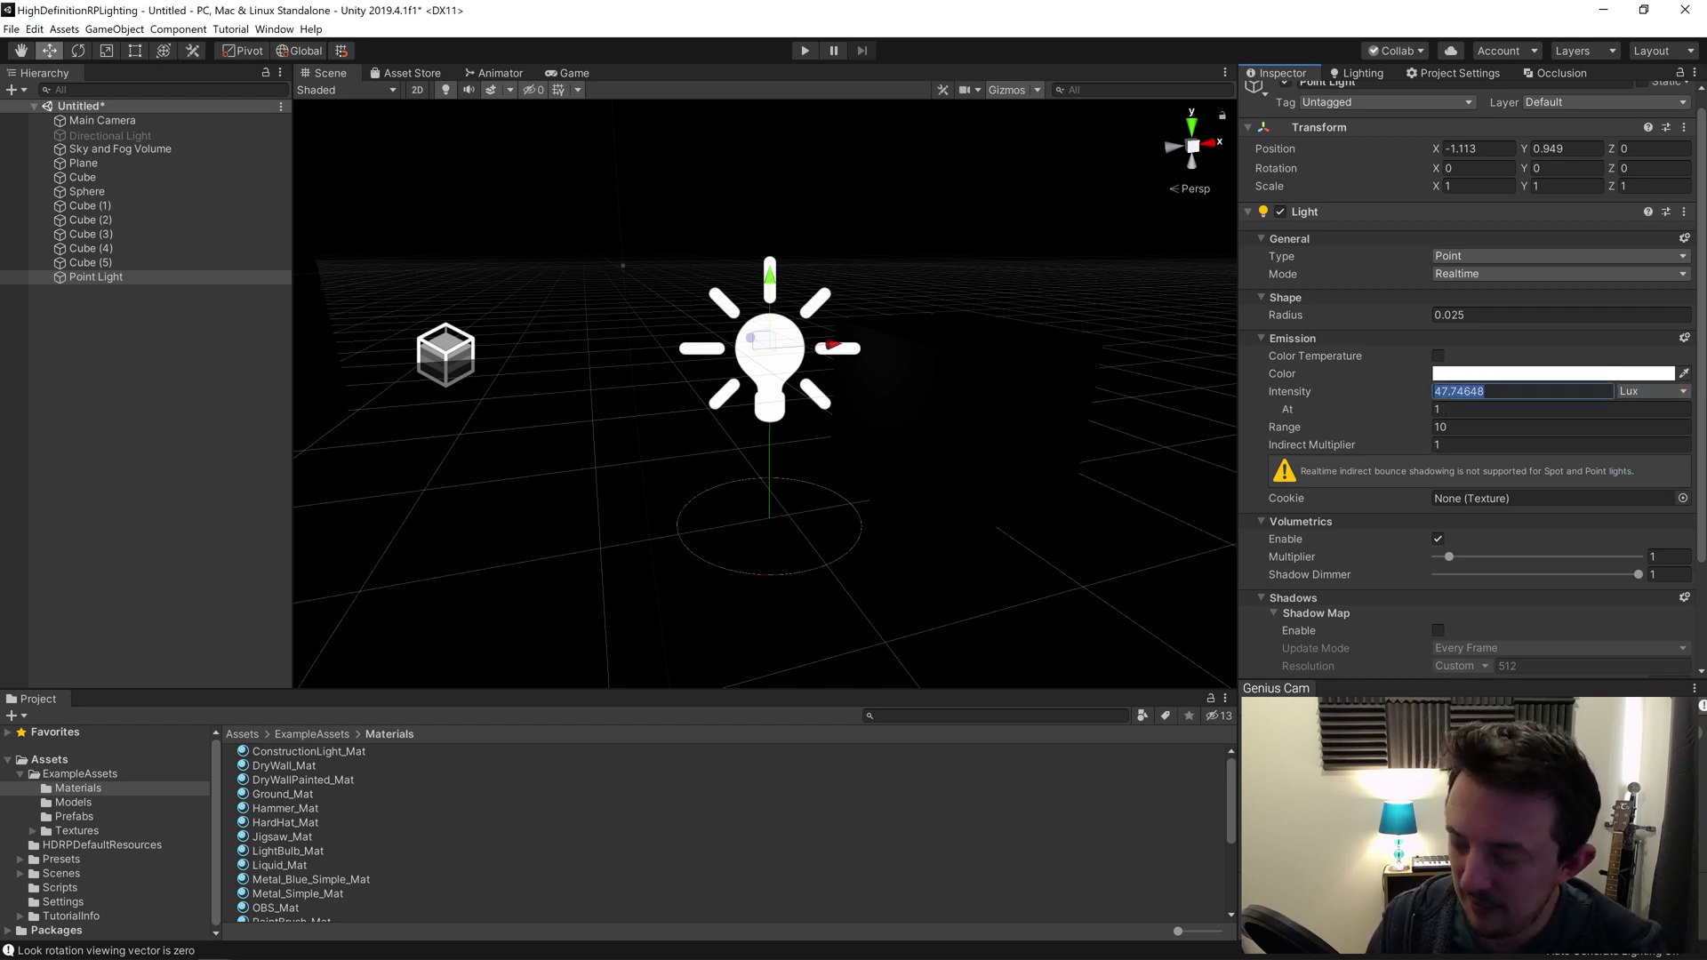
type("250")
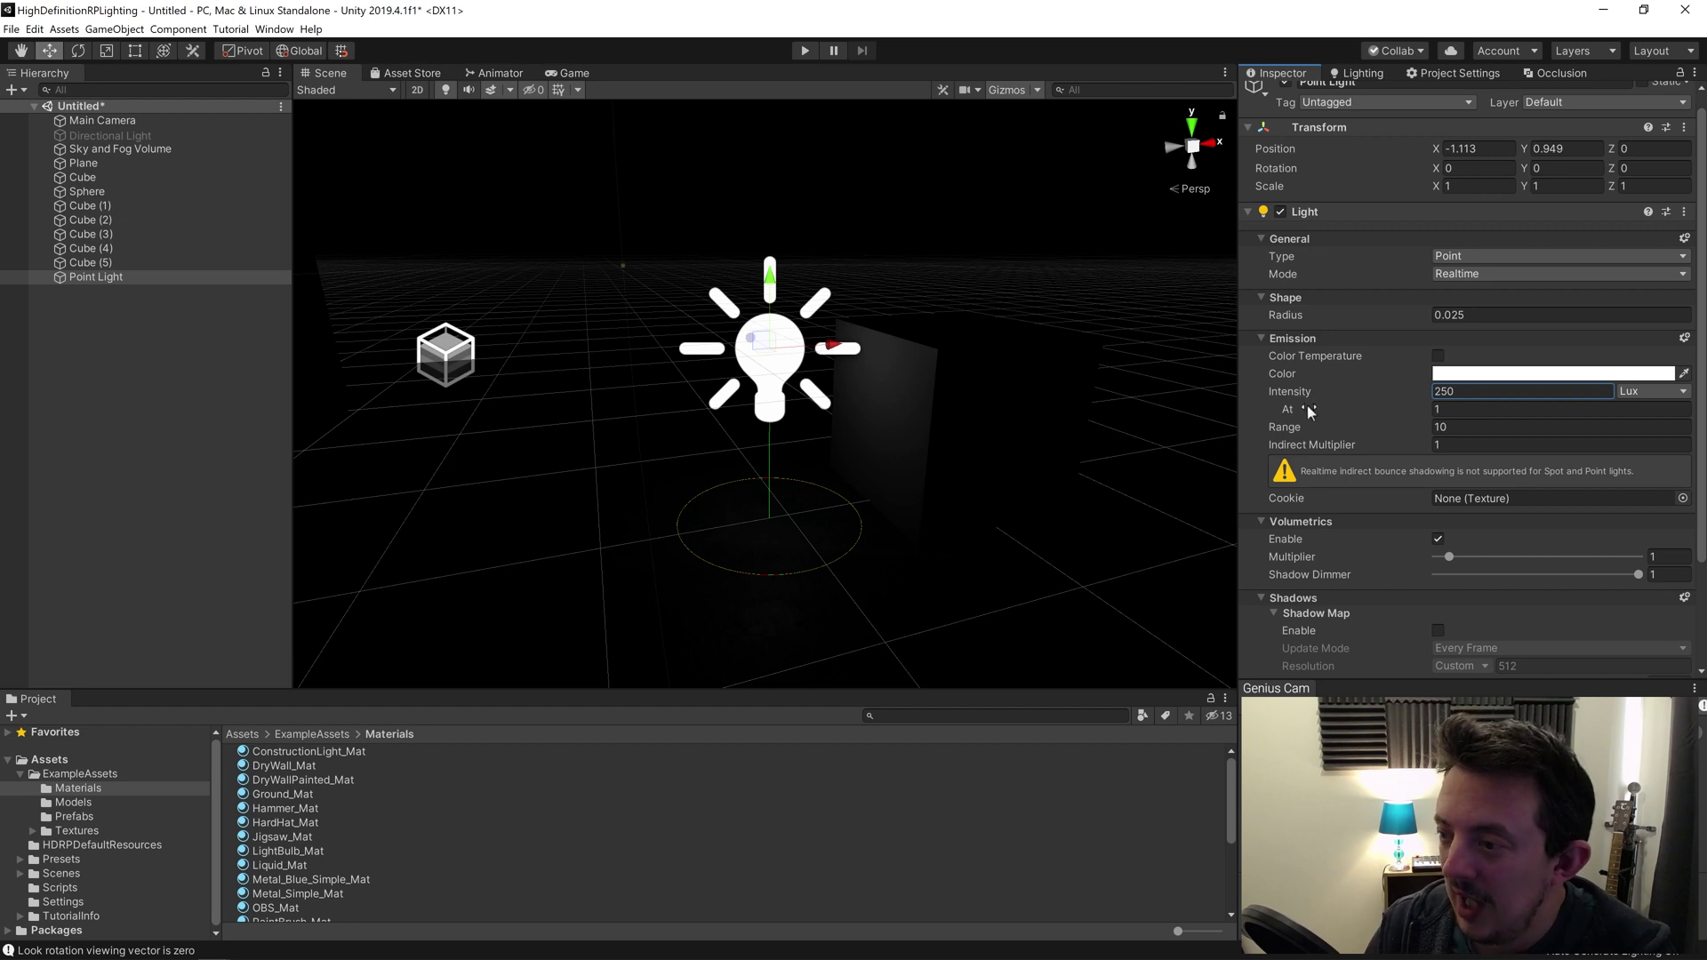
left_click(1676, 392)
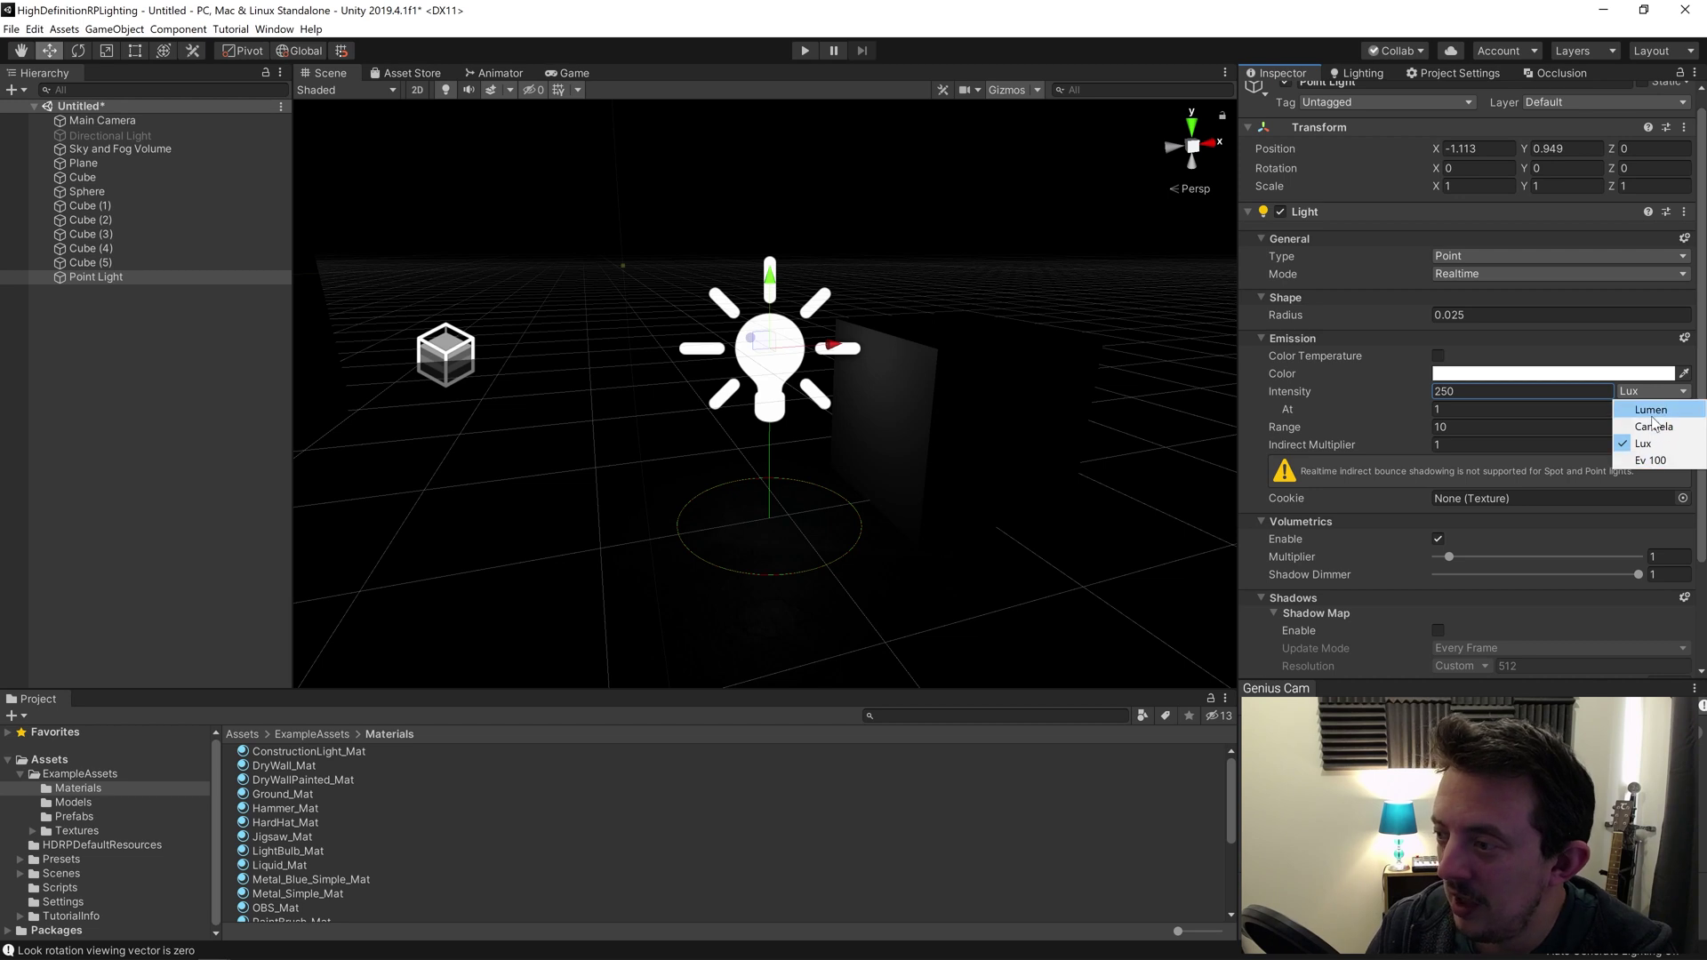
left_click(1233, 18)
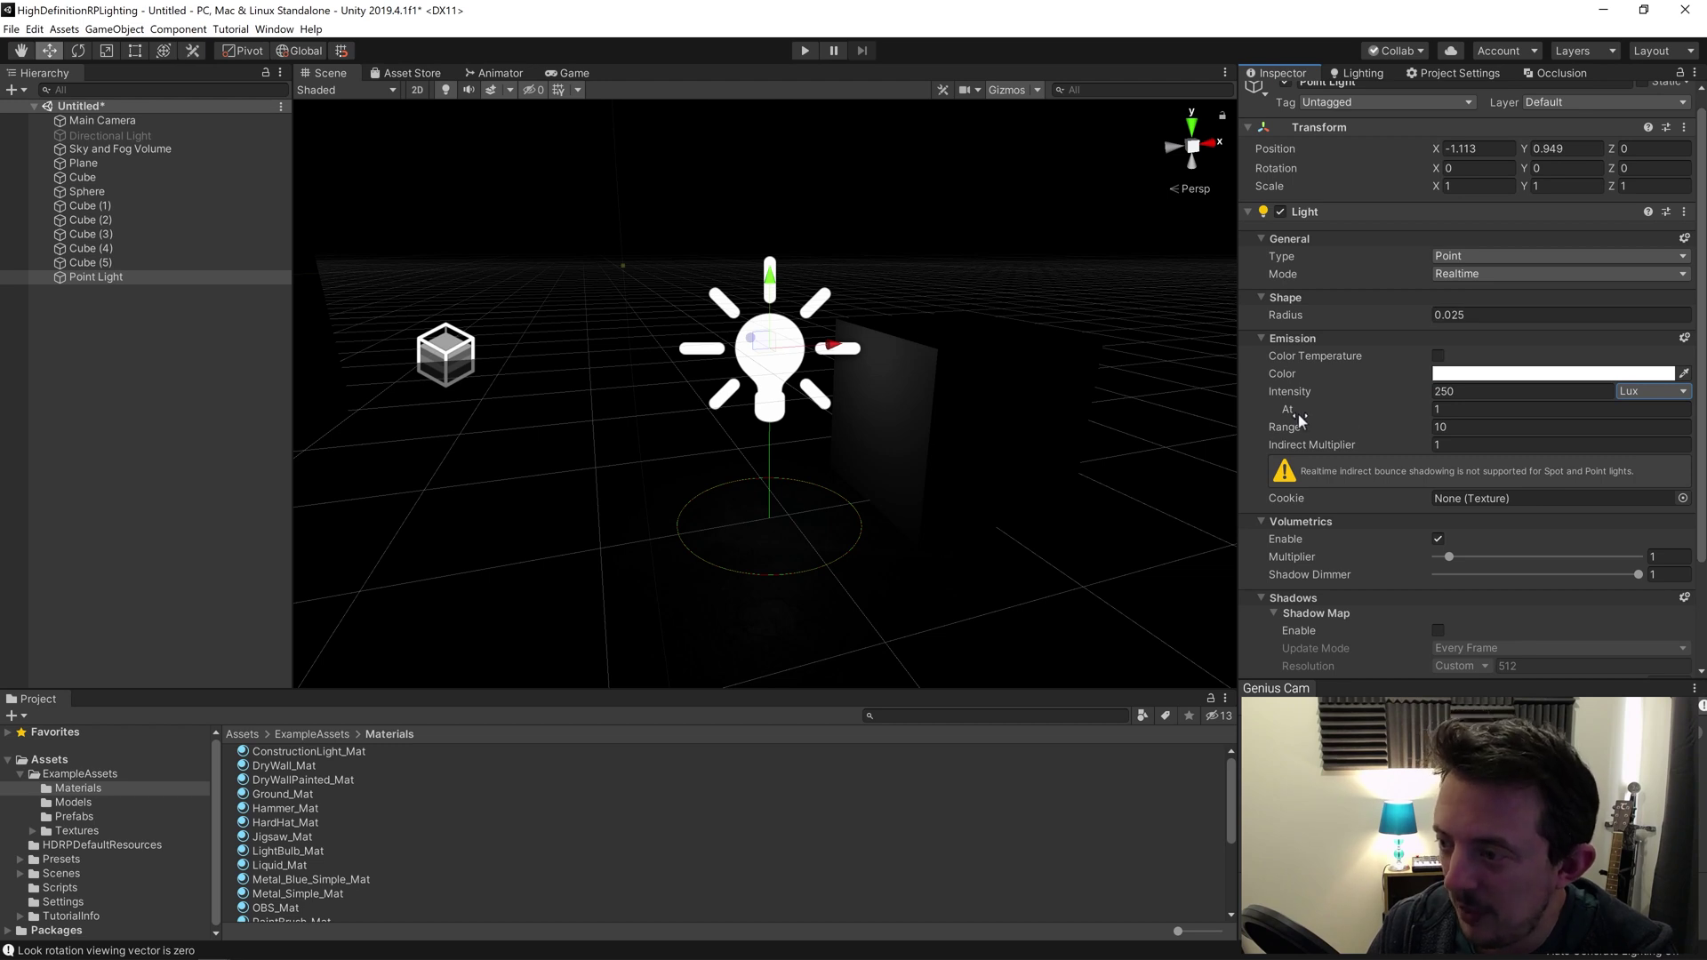
left_click_drag(1298, 414, 1394, 425)
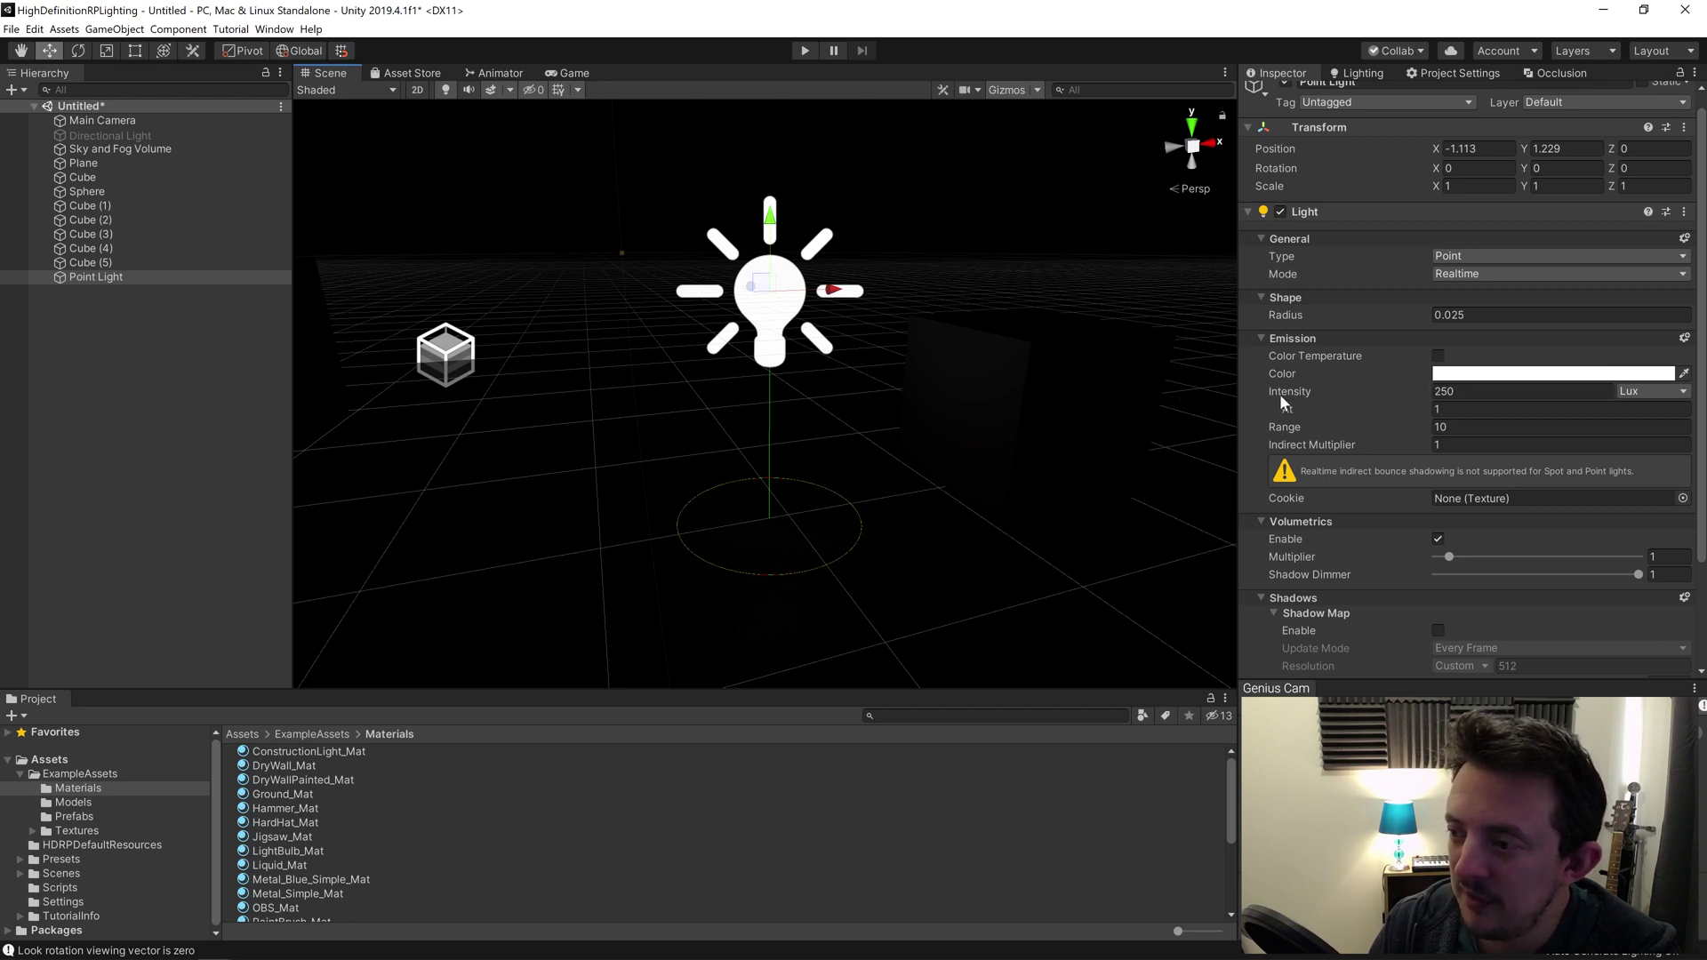
Shift the cube and move the Point Light up and over it, to 0.349, 1.589, 0.
left_click(1019, 413)
left_click_drag(1072, 396, 1109, 398)
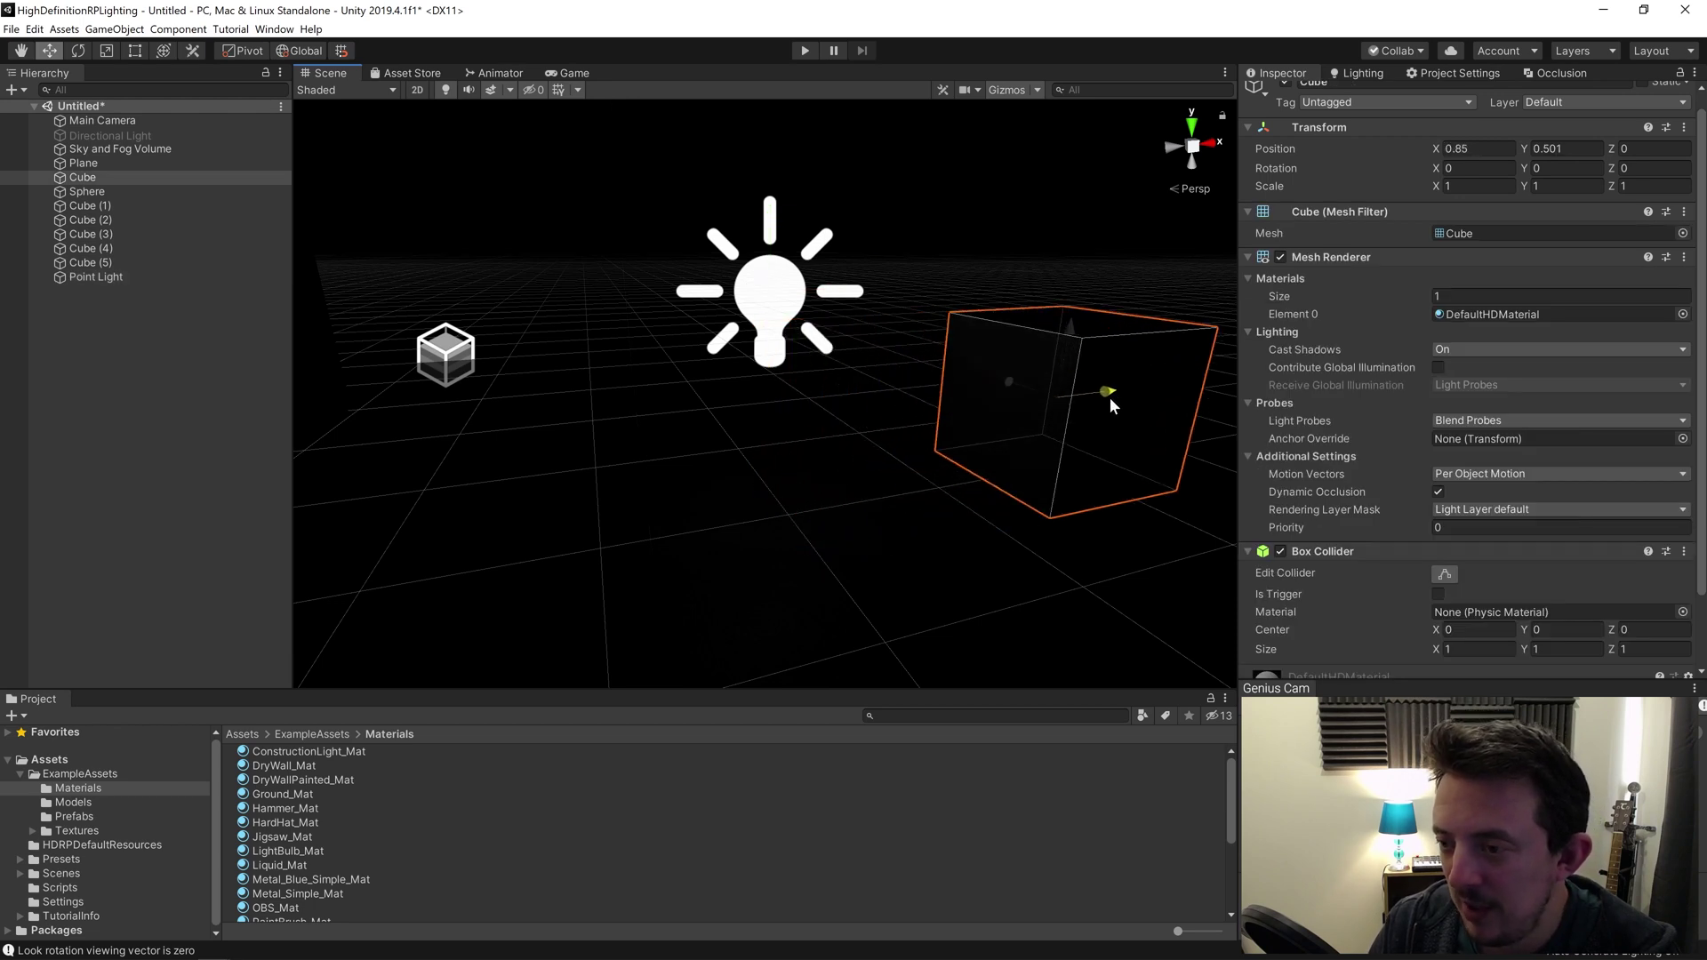
left_click(799, 311)
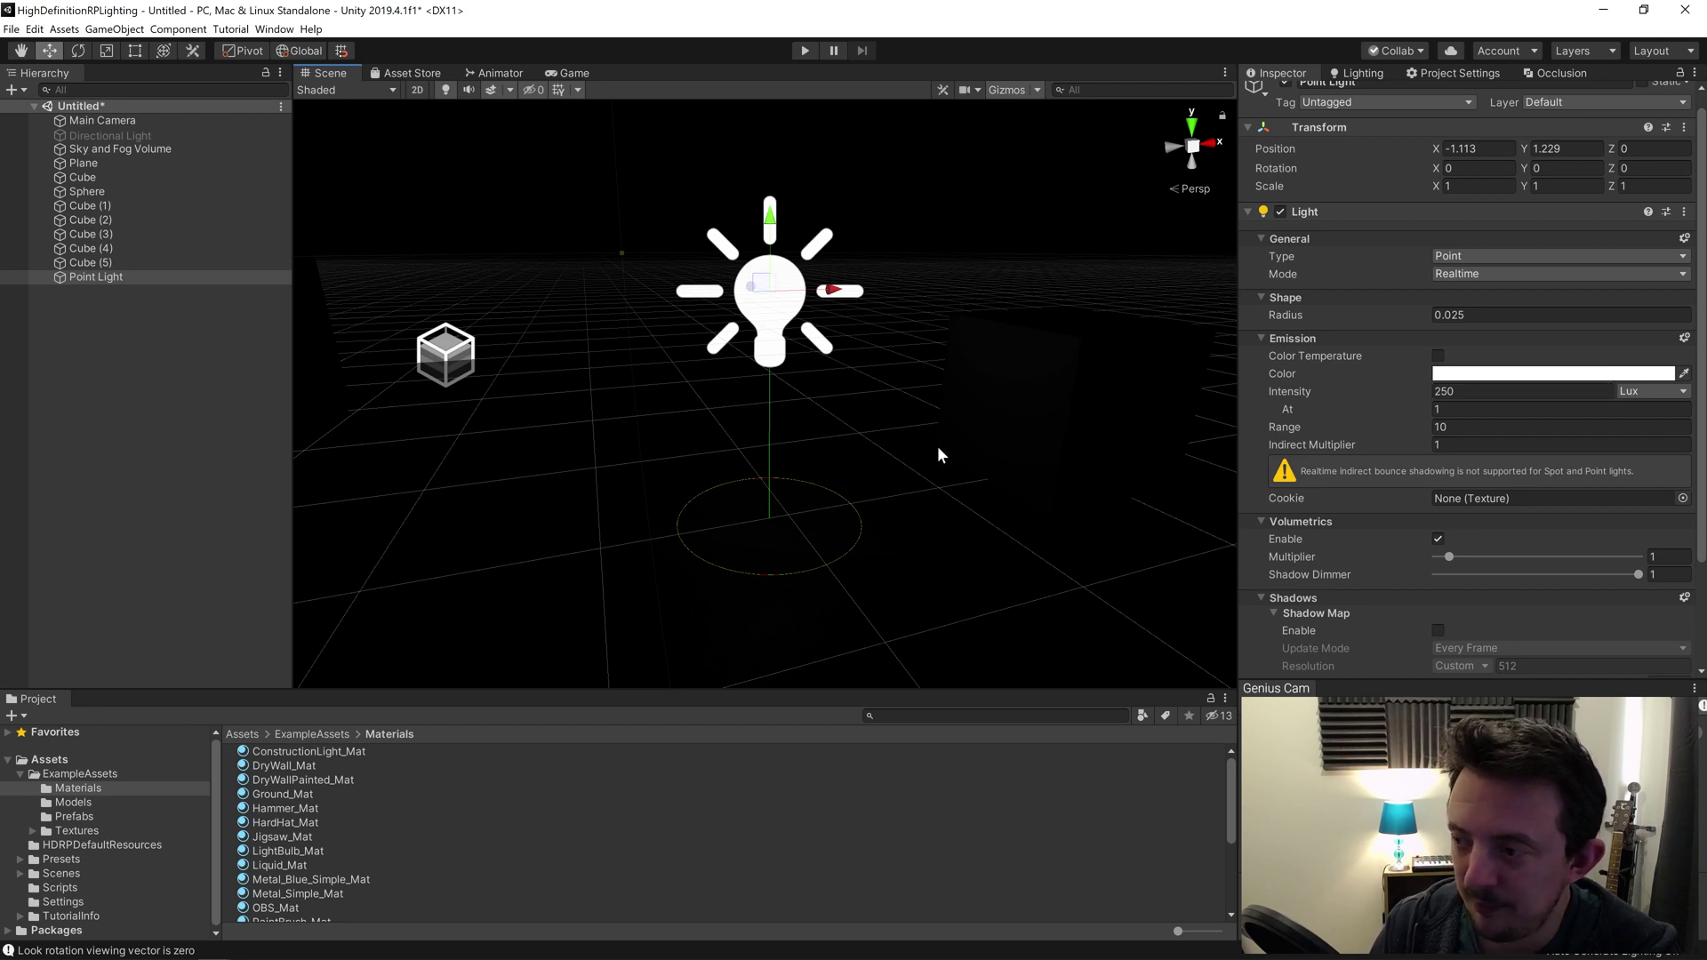
left_click_drag(781, 230, 784, 169)
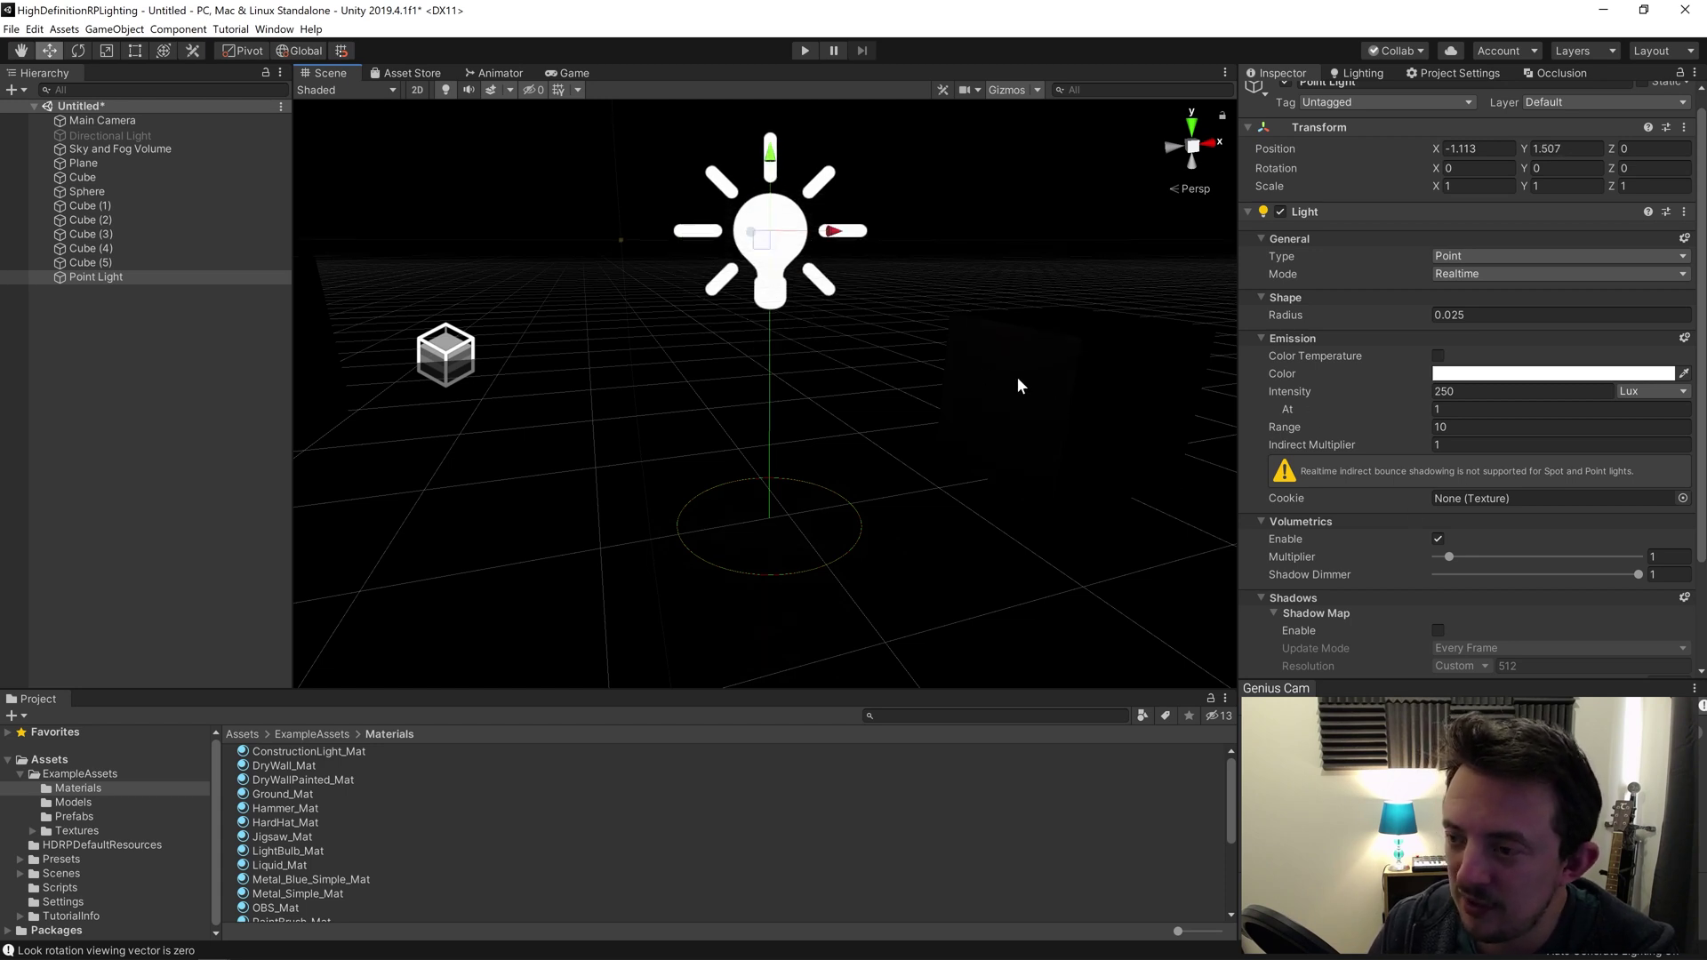
left_click(1018, 385)
left_click_drag(1113, 391, 1049, 400)
left_click(771, 236)
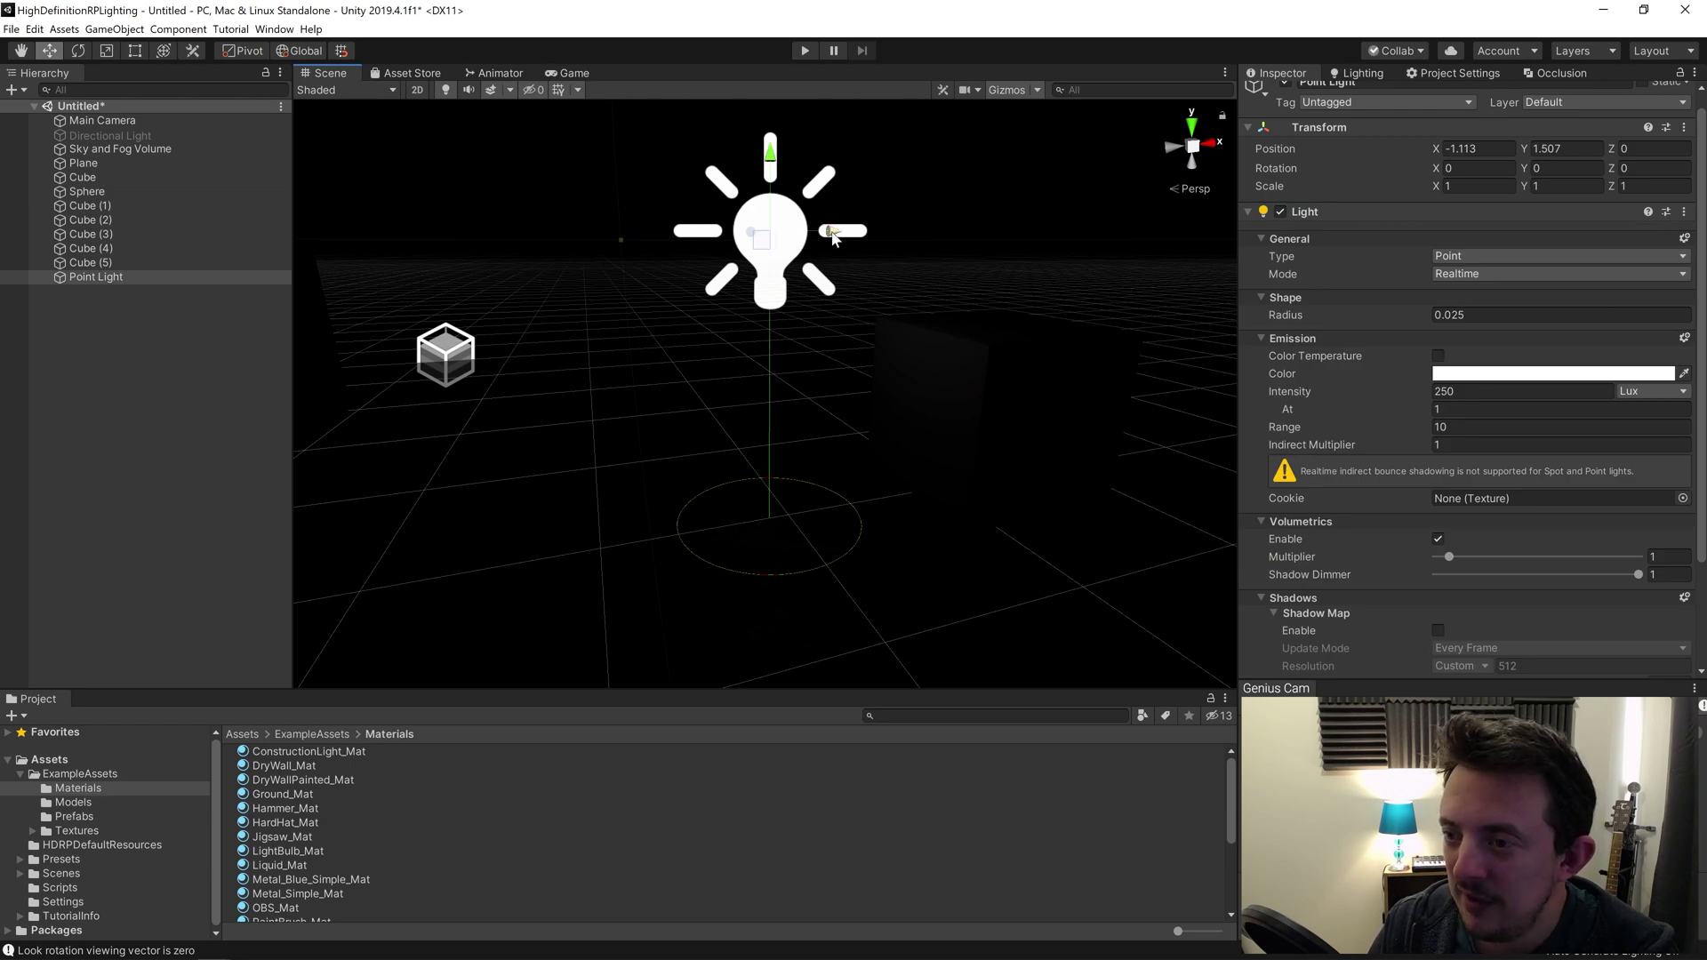
left_click_drag(833, 236, 915, 425)
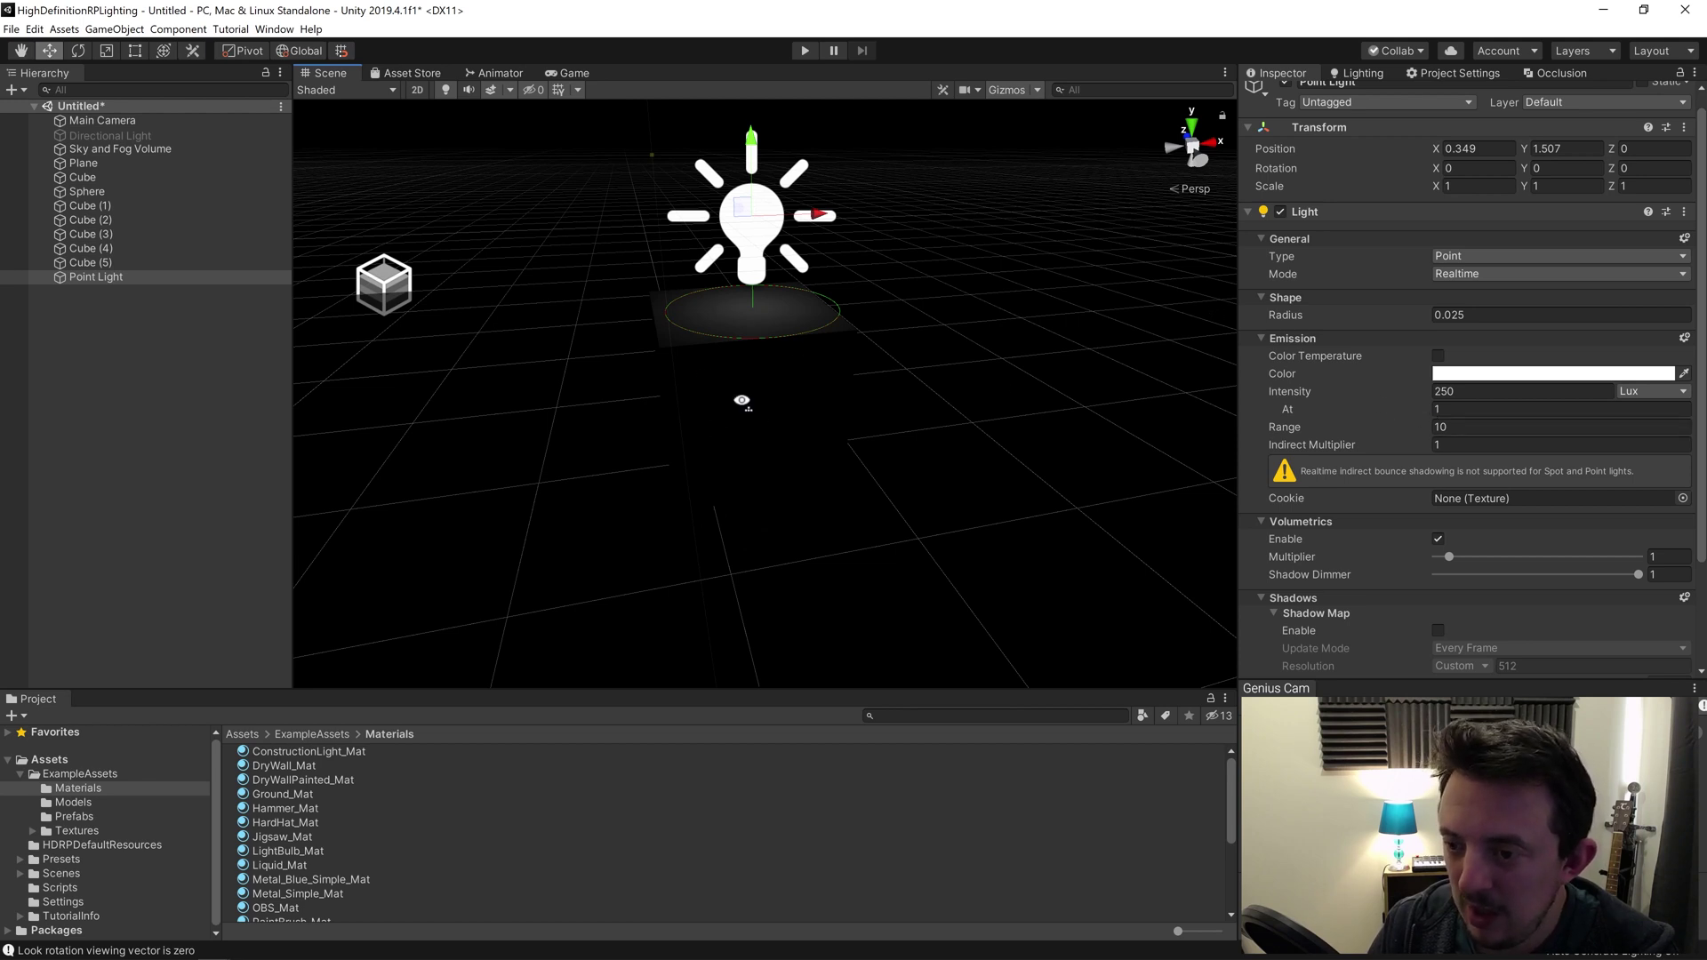
left_click_drag(742, 401, 751, 435, "alt")
Increase the Point Light's Lux At distance to 5.4 so the cube's top is brightly lit.
left_click_drag(1410, 412, 1440, 412)
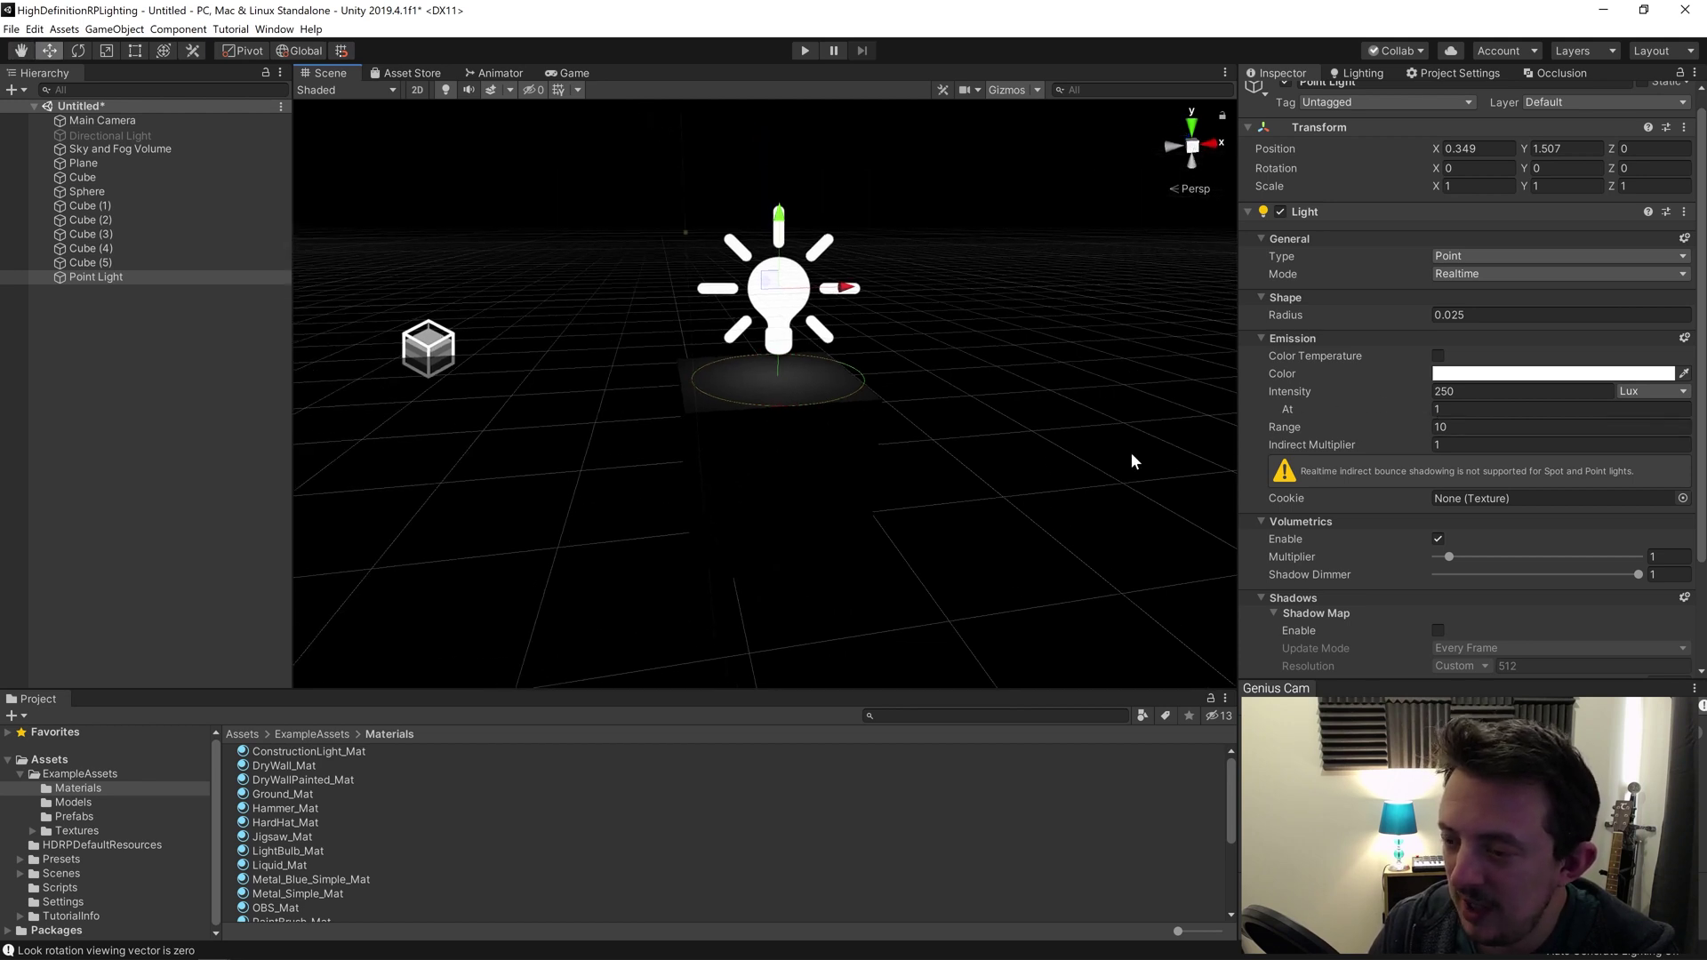
left_click_drag(1132, 457, 594, 428, "alt")
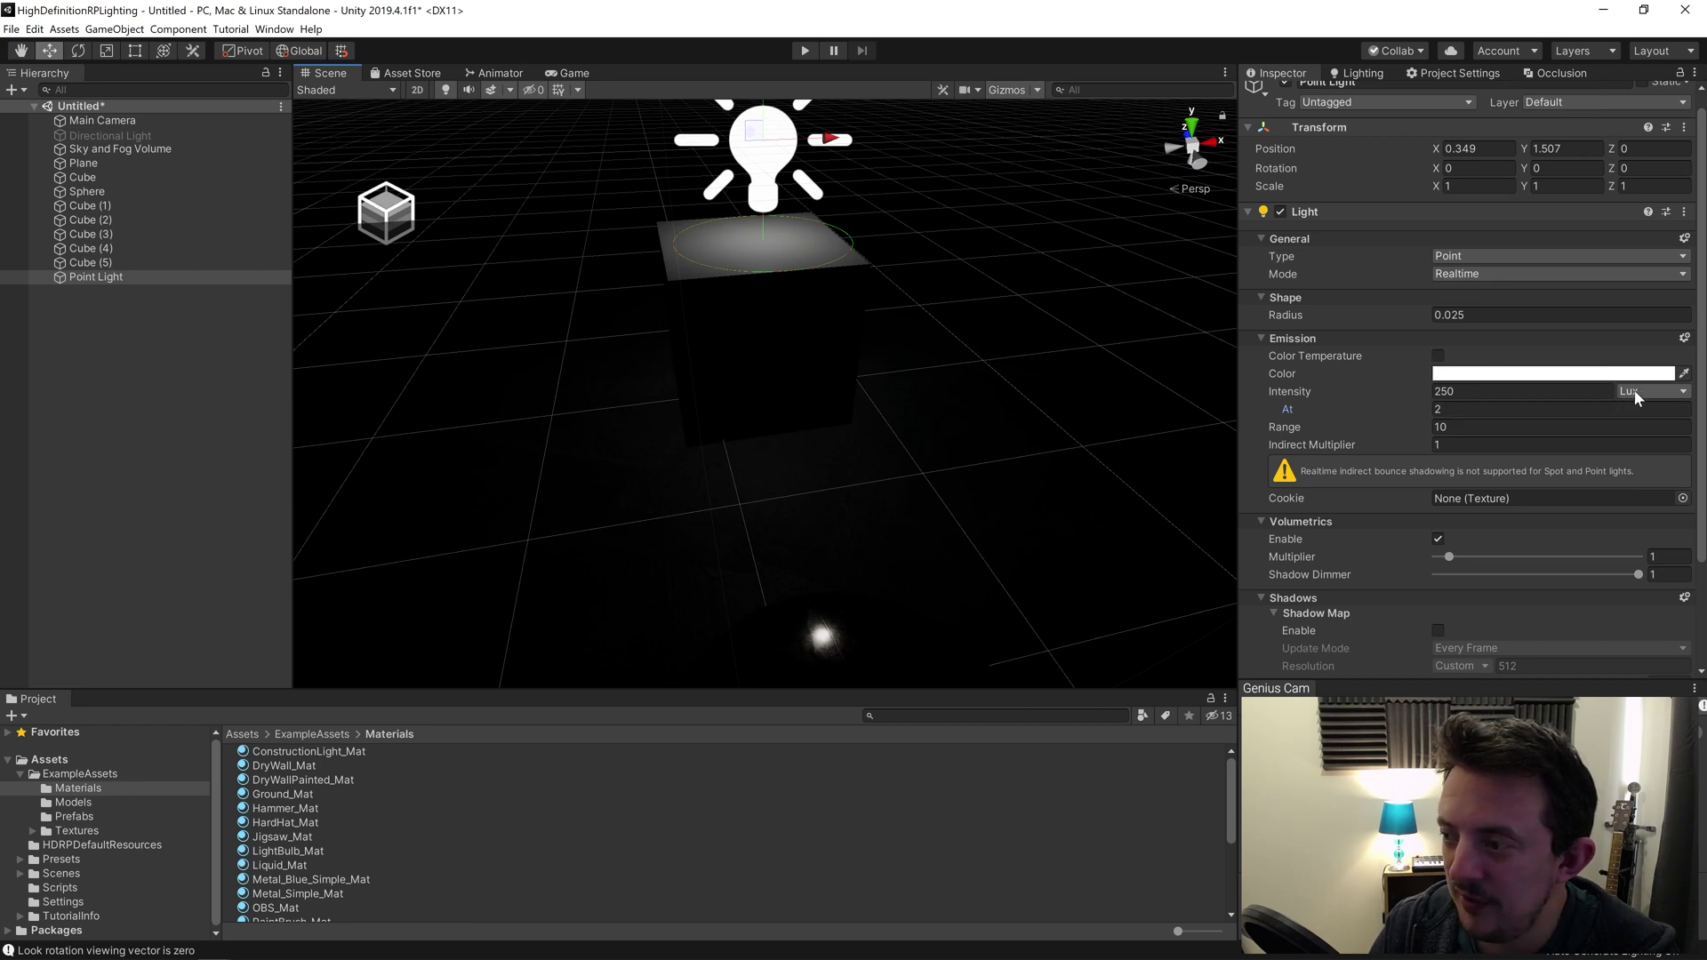
left_click_drag(948, 366, 951, 401, "alt")
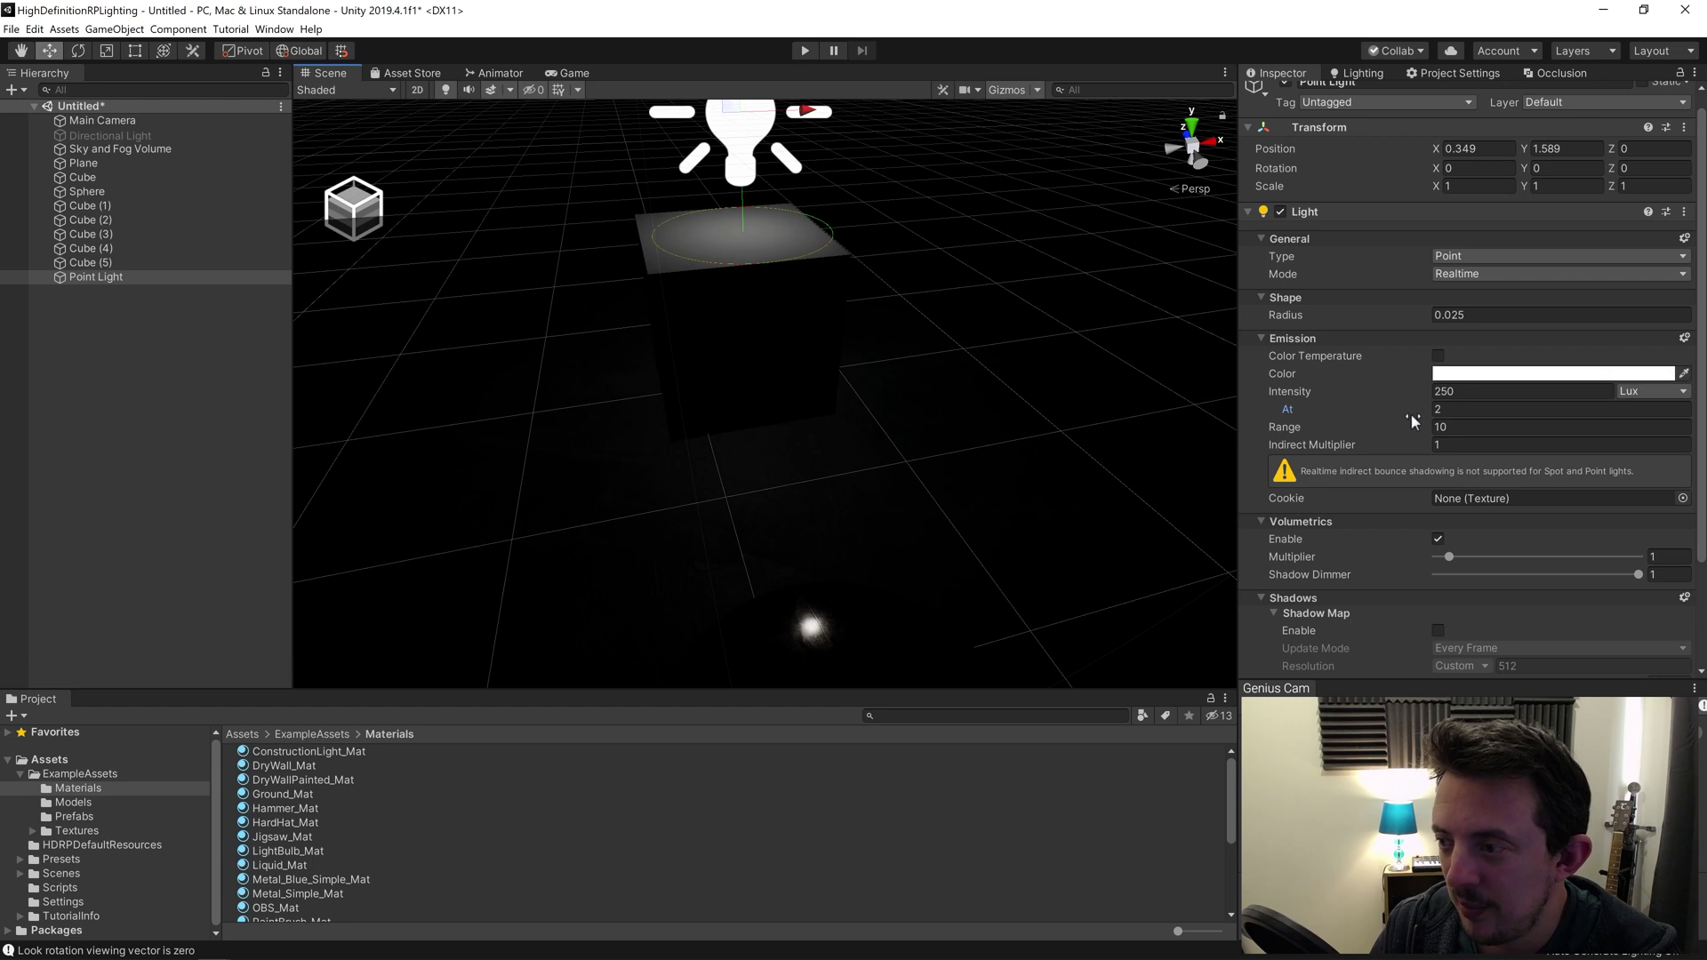
left_click_drag(1411, 411, 1432, 409)
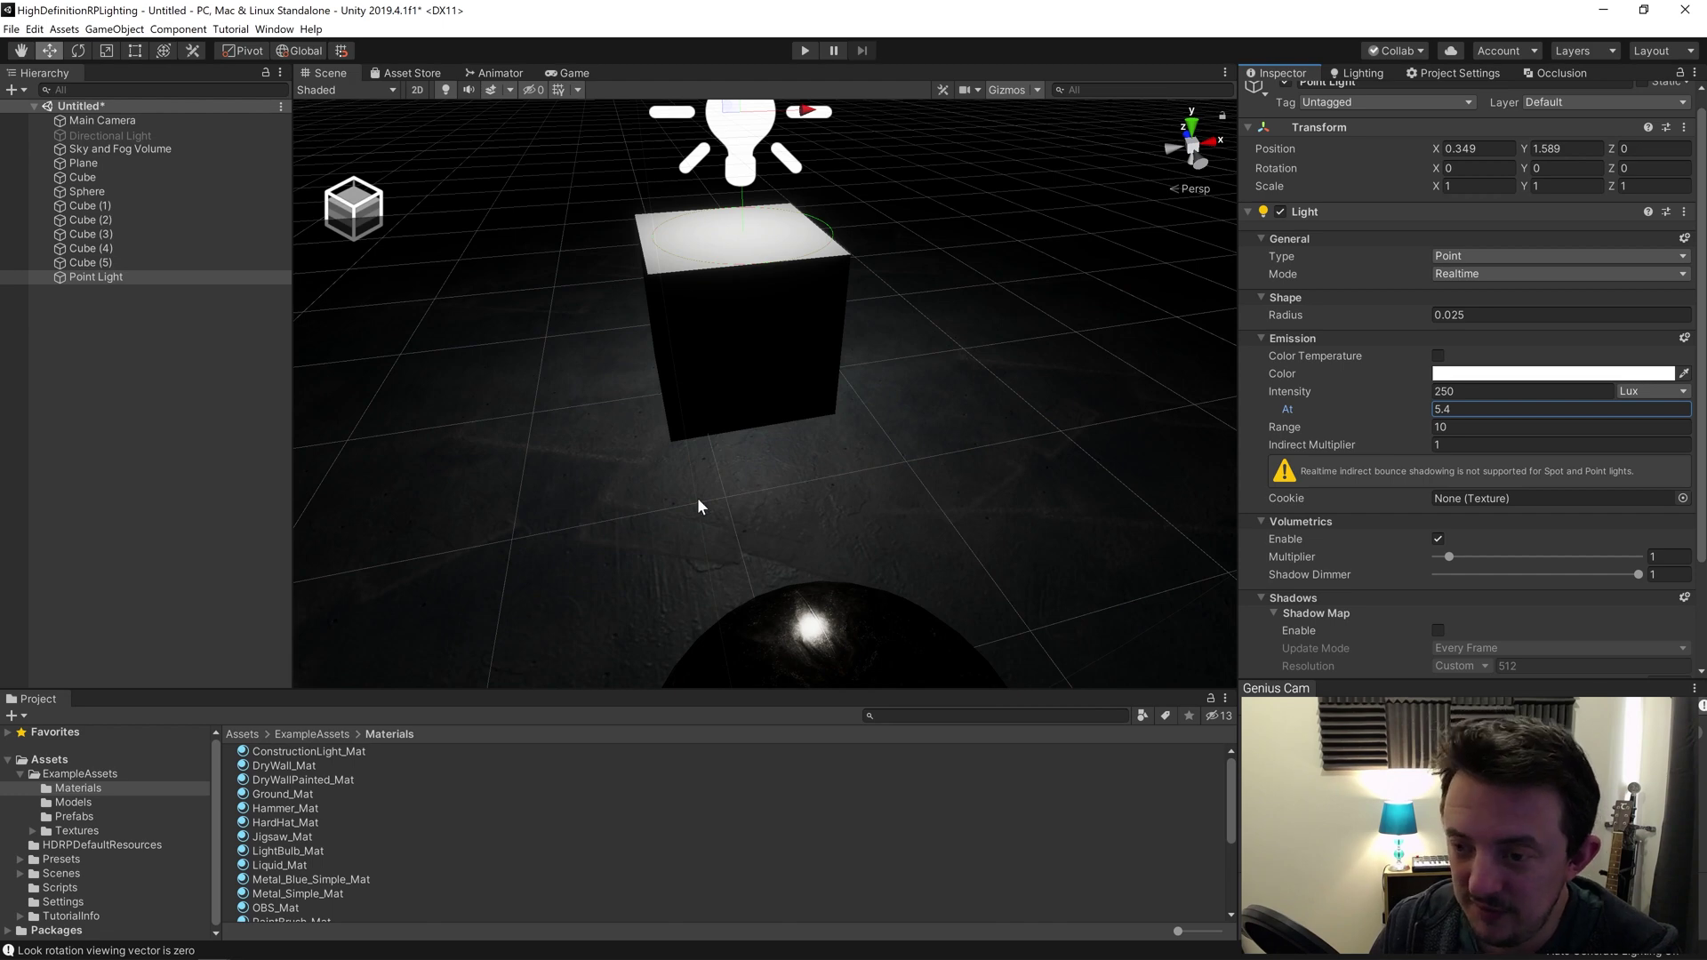
middle_click_drag(697, 505, 809, 503)
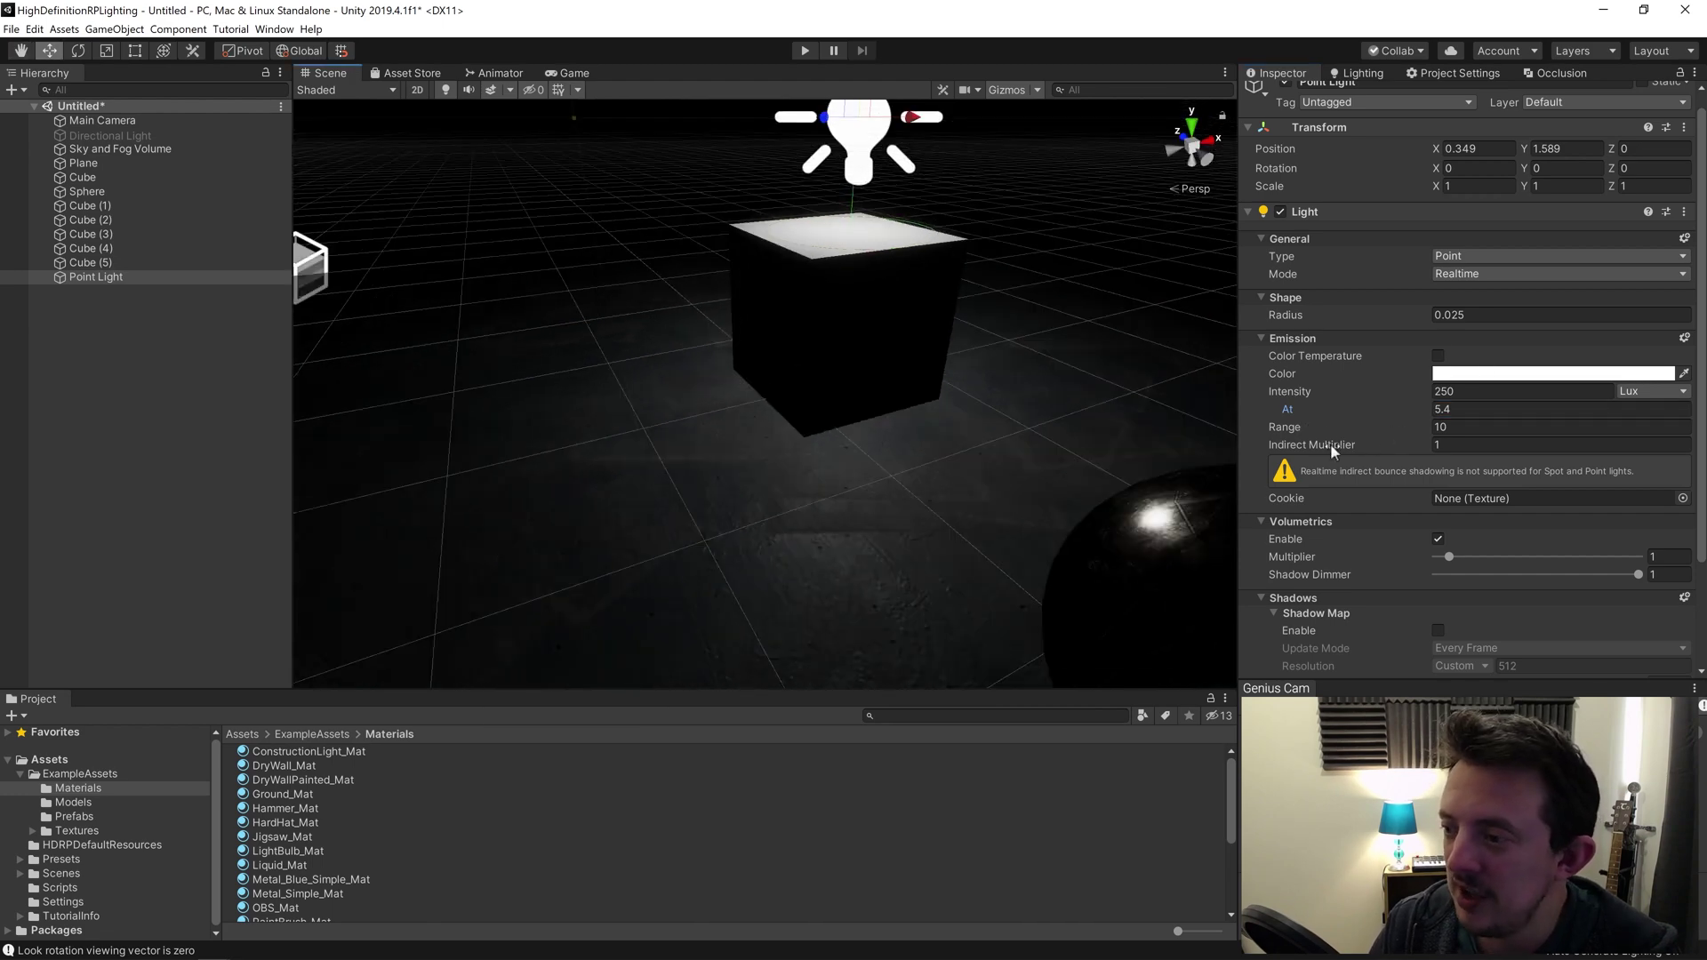
Enable Shadow Map and Contact Shadows on the Point Light so the cube shadows the floor.
scroll(1455, 530, "down", 3)
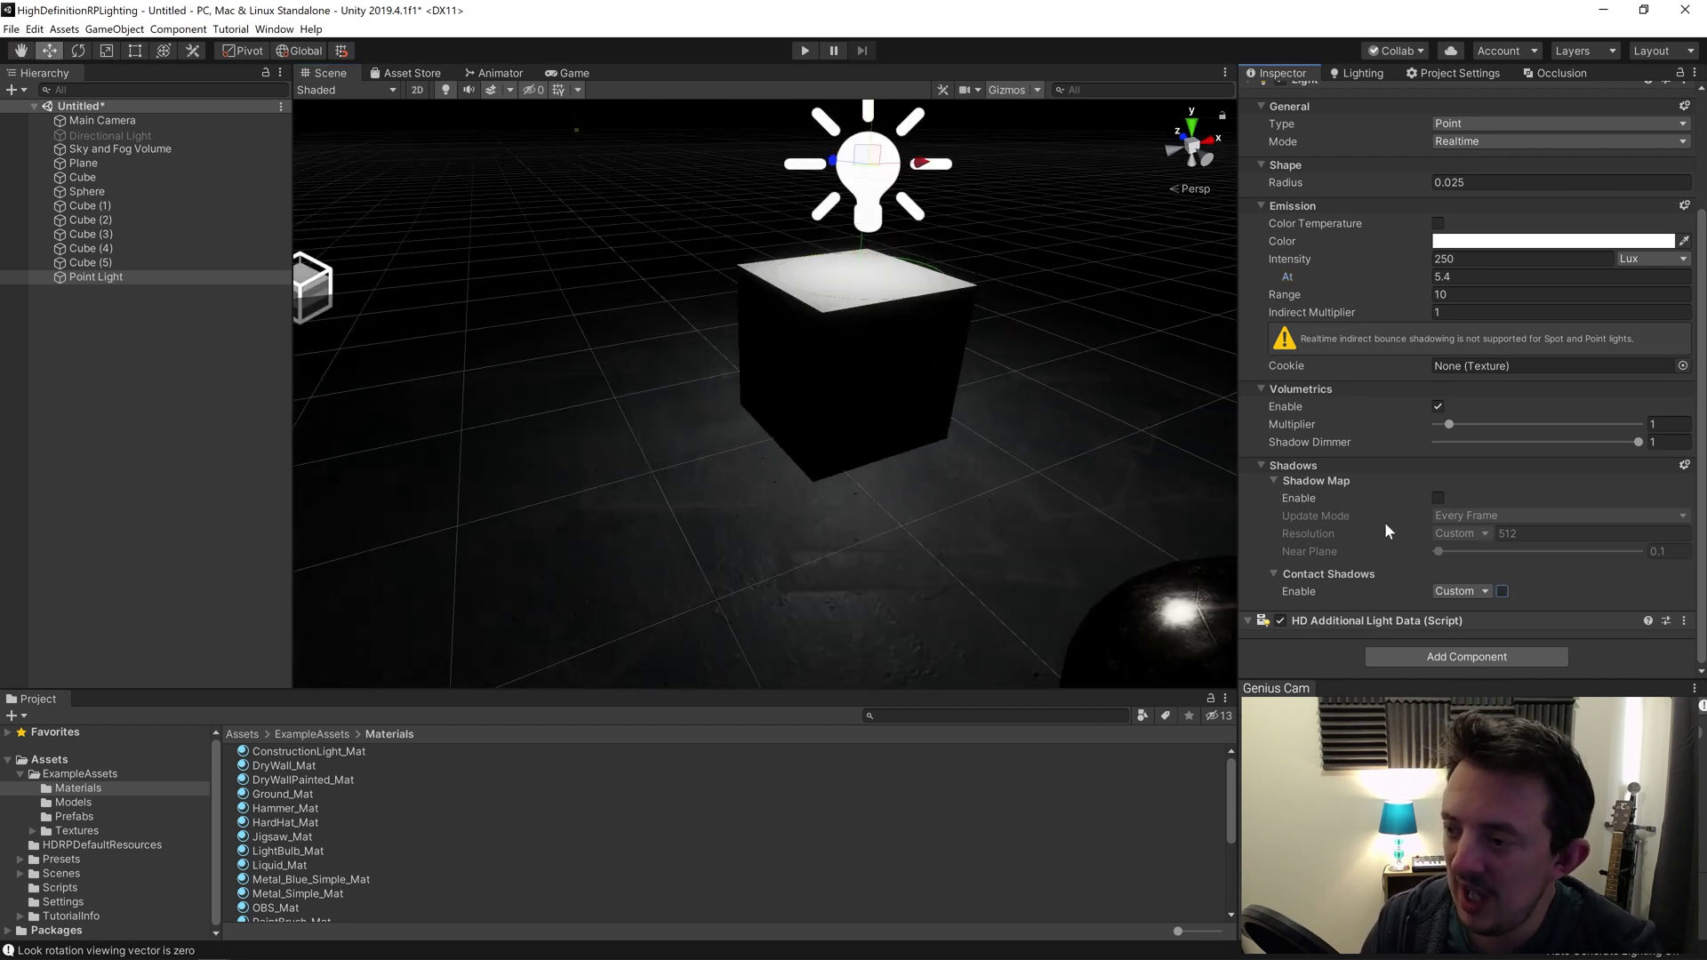
left_click(1438, 499)
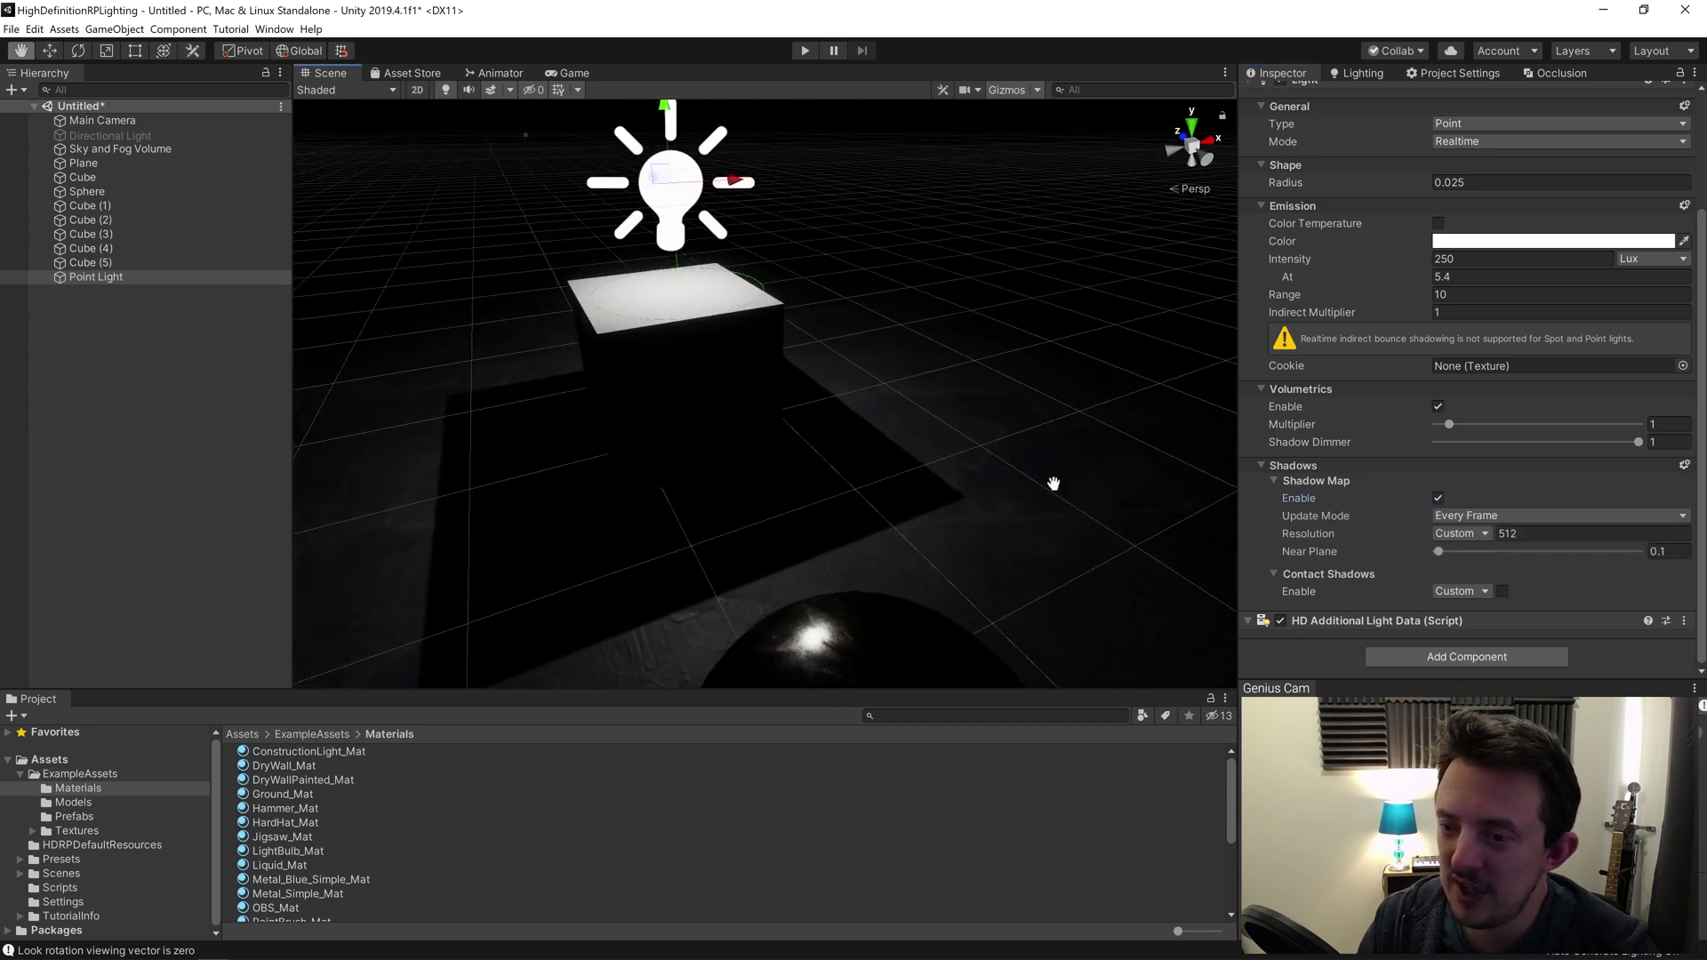
right_click_drag(722, 417, 704, 484)
left_click(1502, 591)
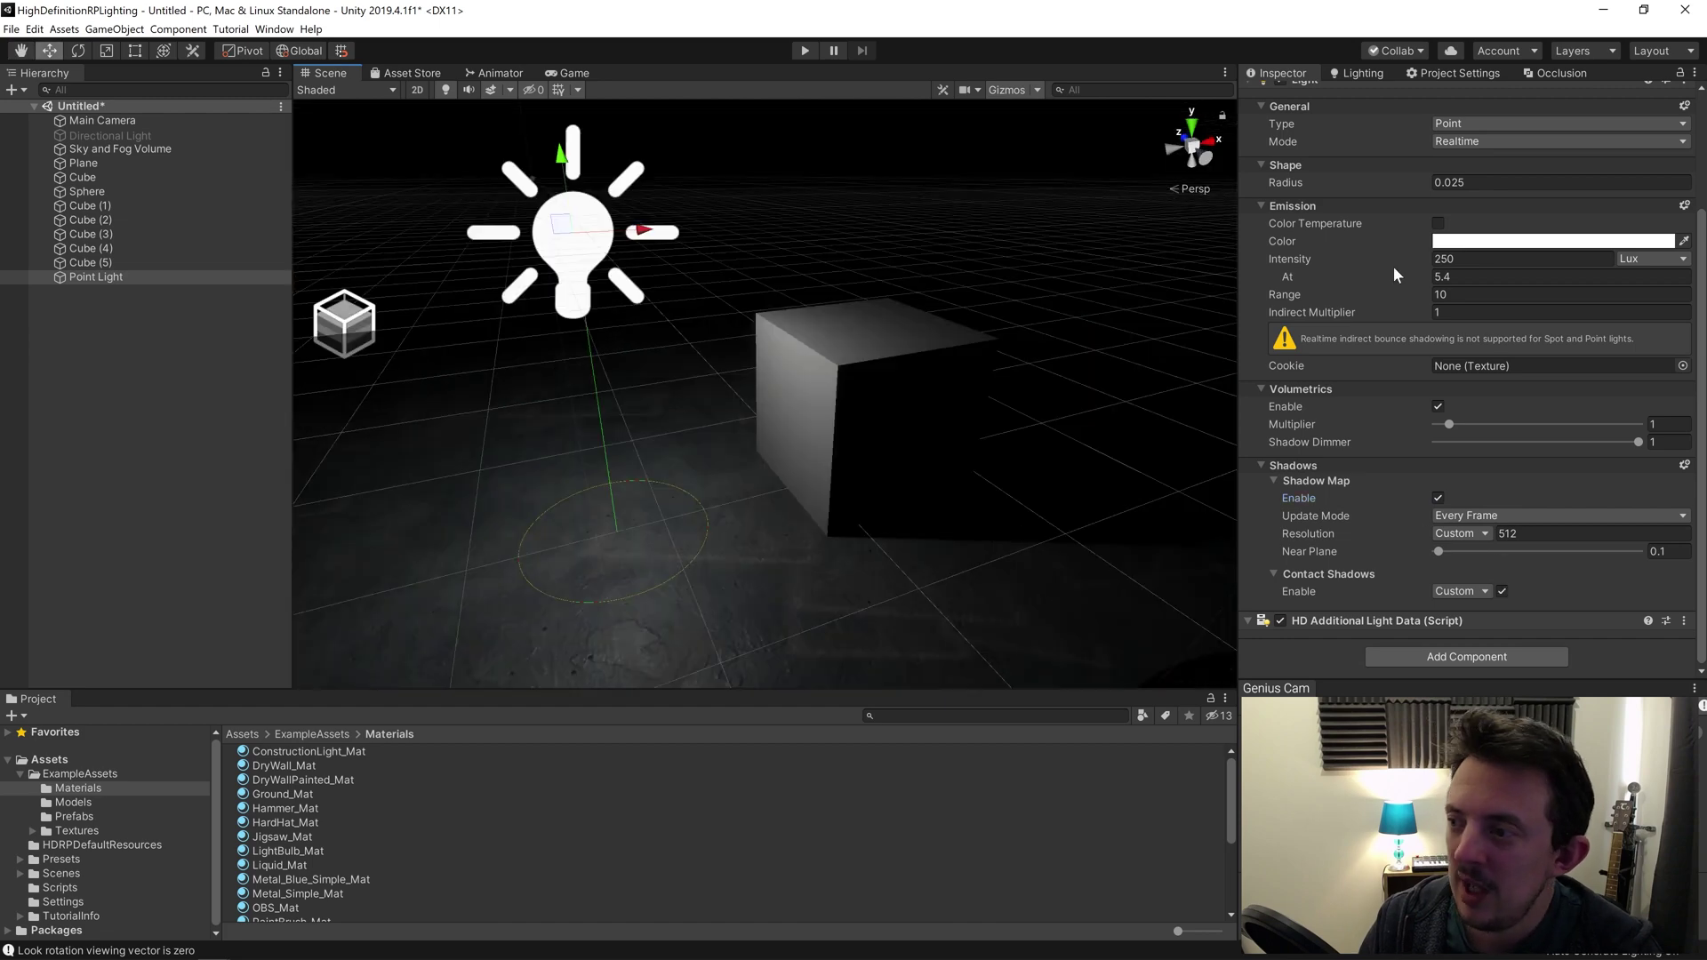
scroll(1700, 359, "up", 3)
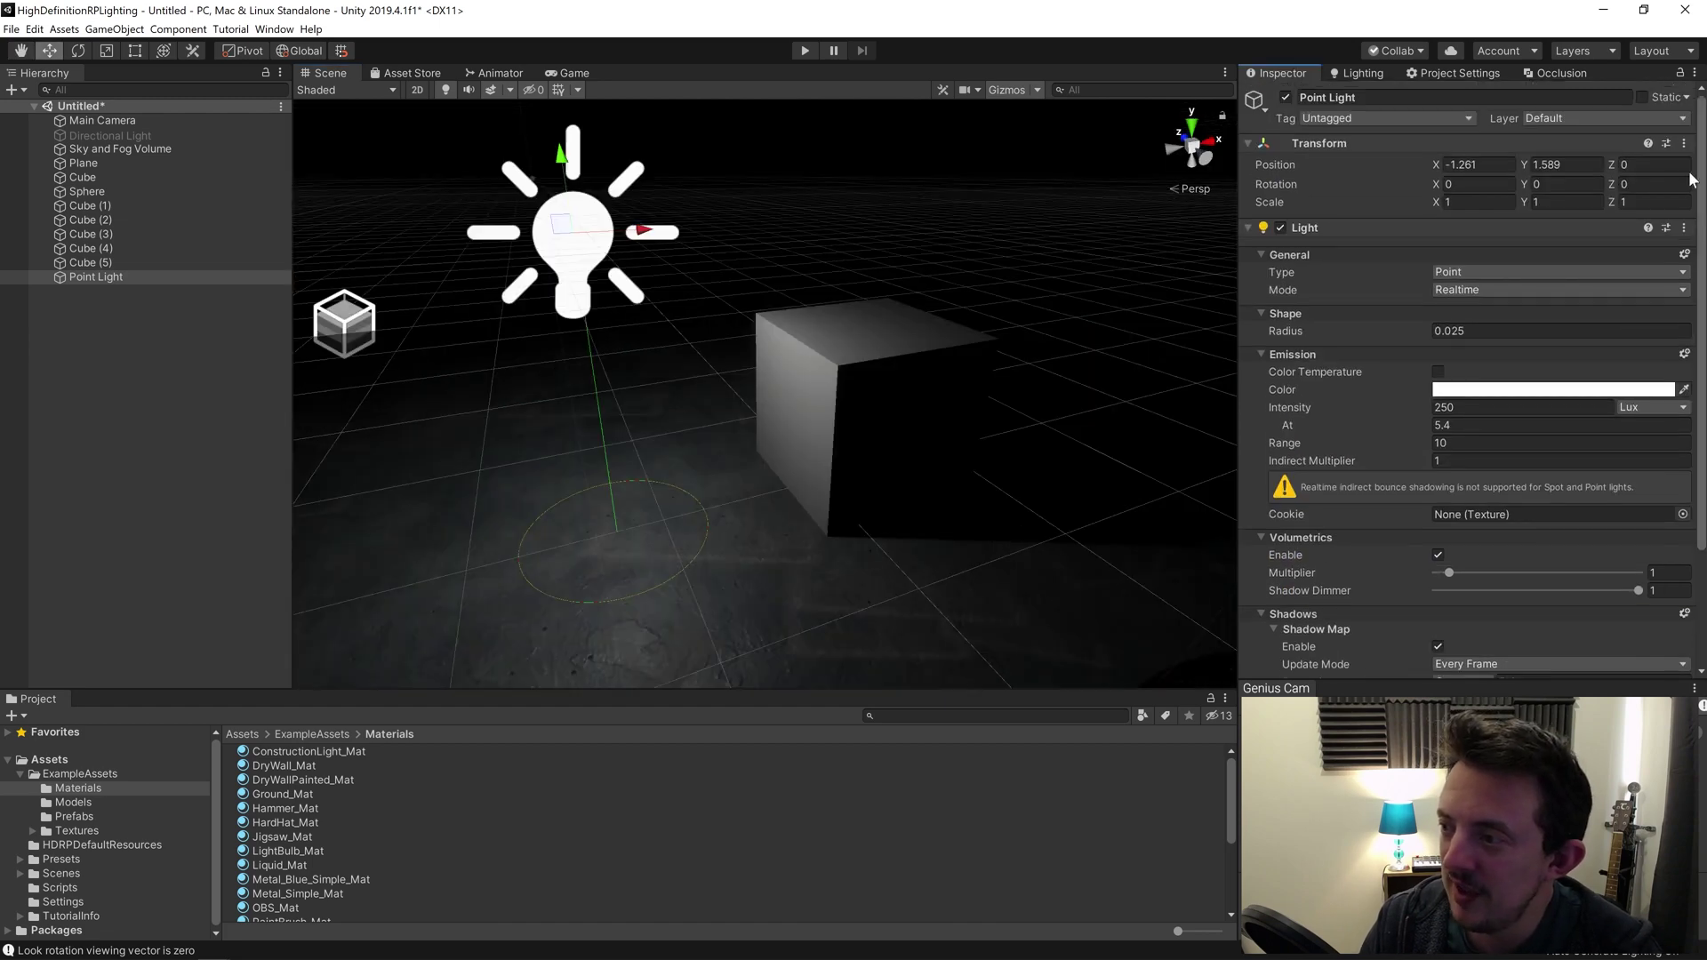
Change the light to Spot, tilt it to X 90 pointing down, and raise it to Y 3.363.
left_click(1462, 272)
left_click(1462, 291)
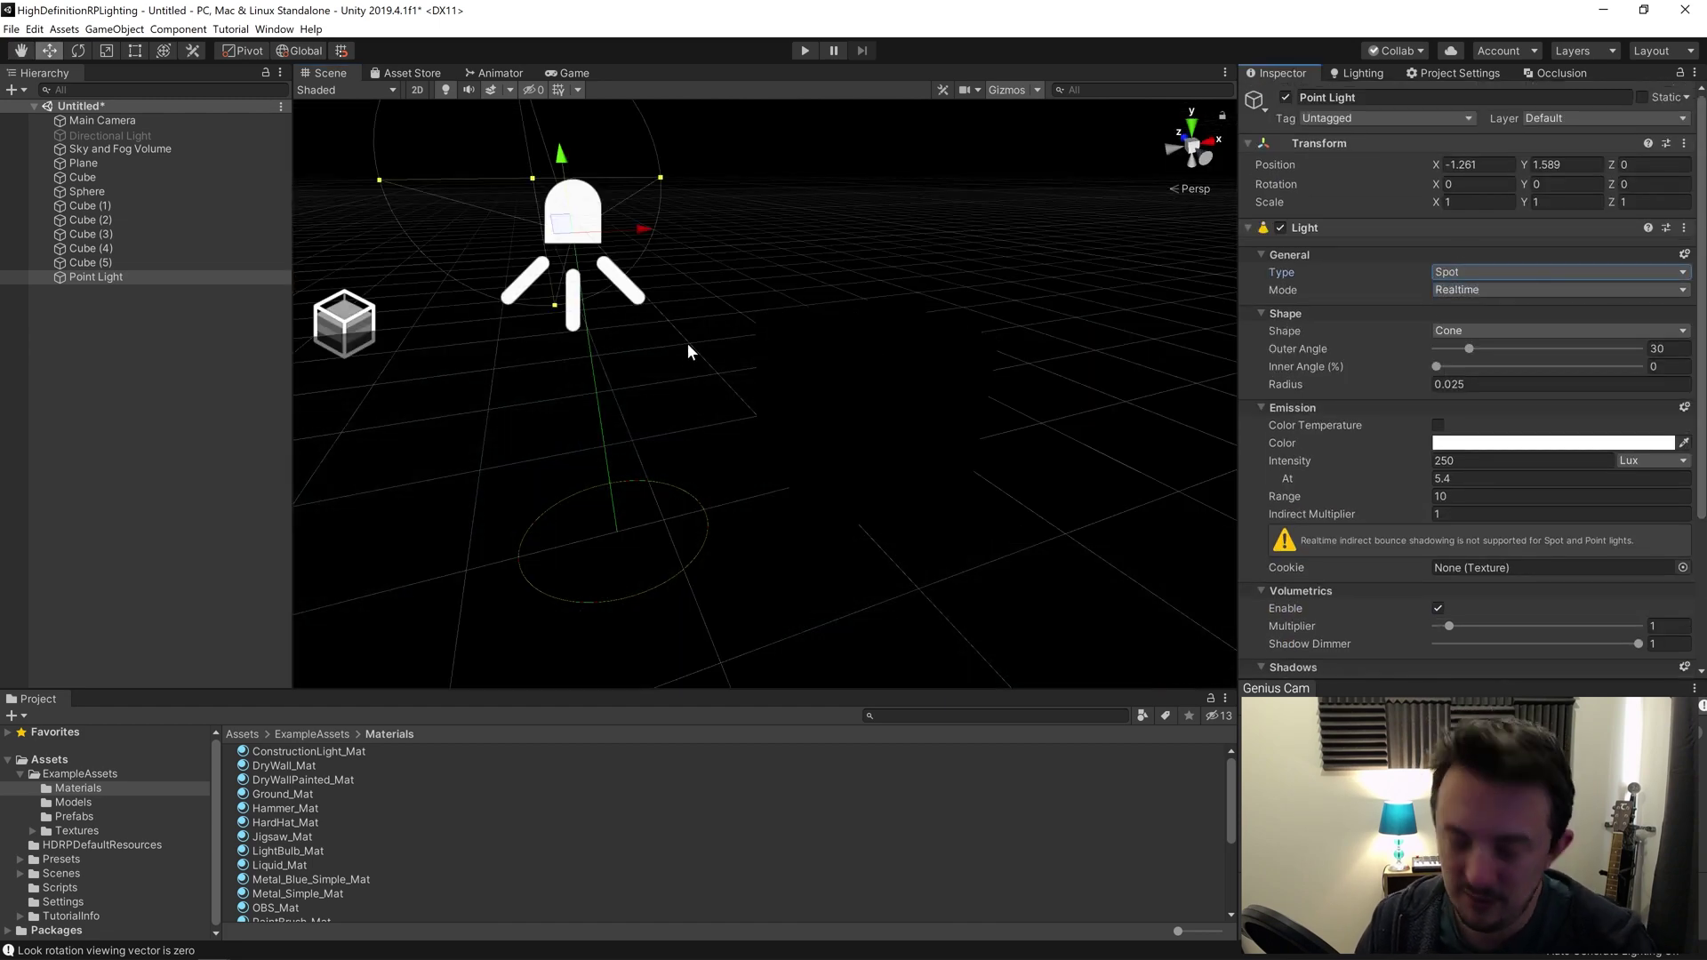
key("e")
left_click_drag(583, 240, 563, 72)
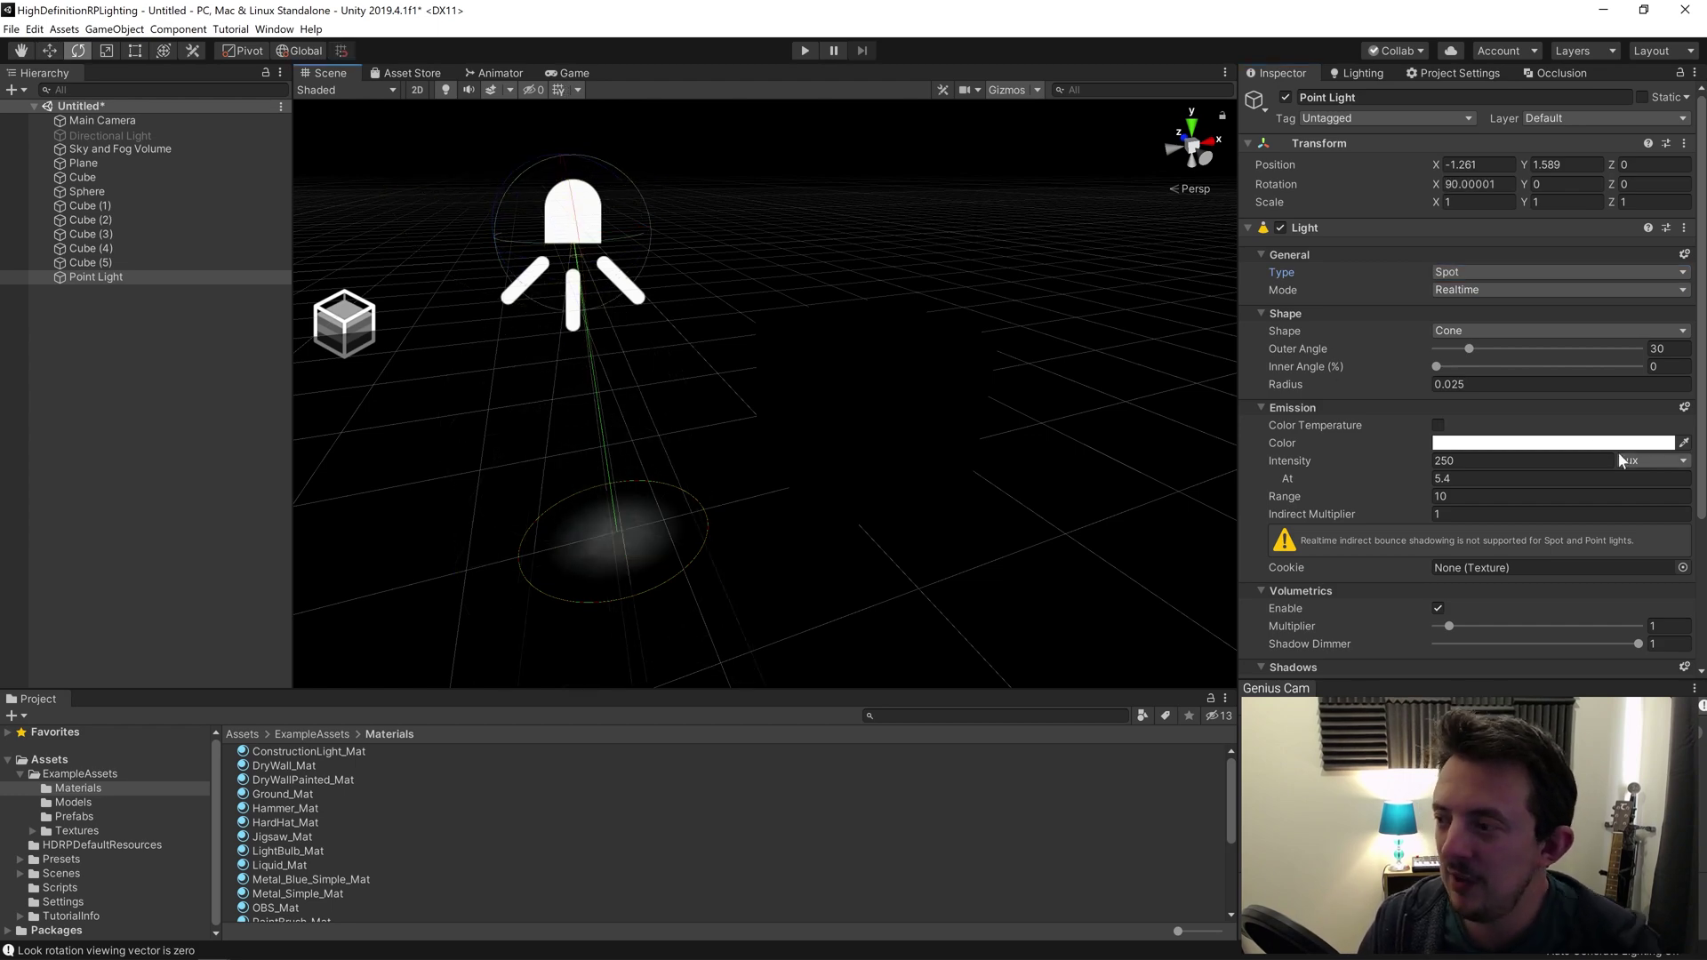
middle_click_drag(955, 594, 981, 497)
scroll(963, 494, "down", 5)
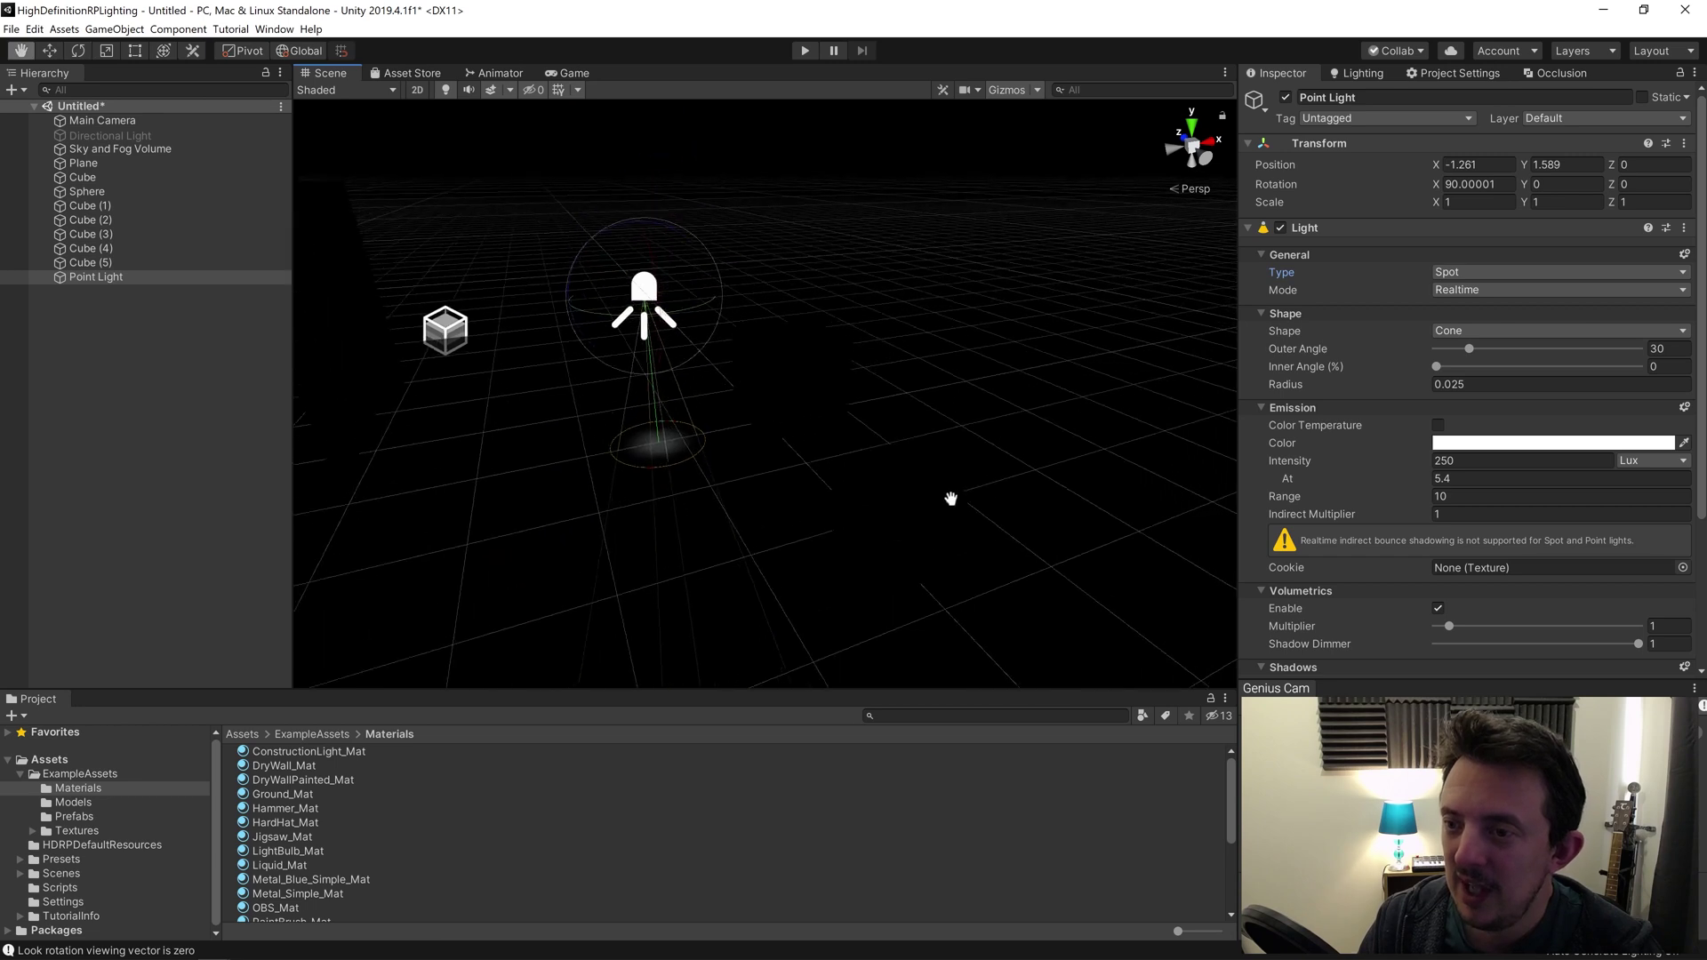
key("w")
left_click_drag(665, 236, 695, 74)
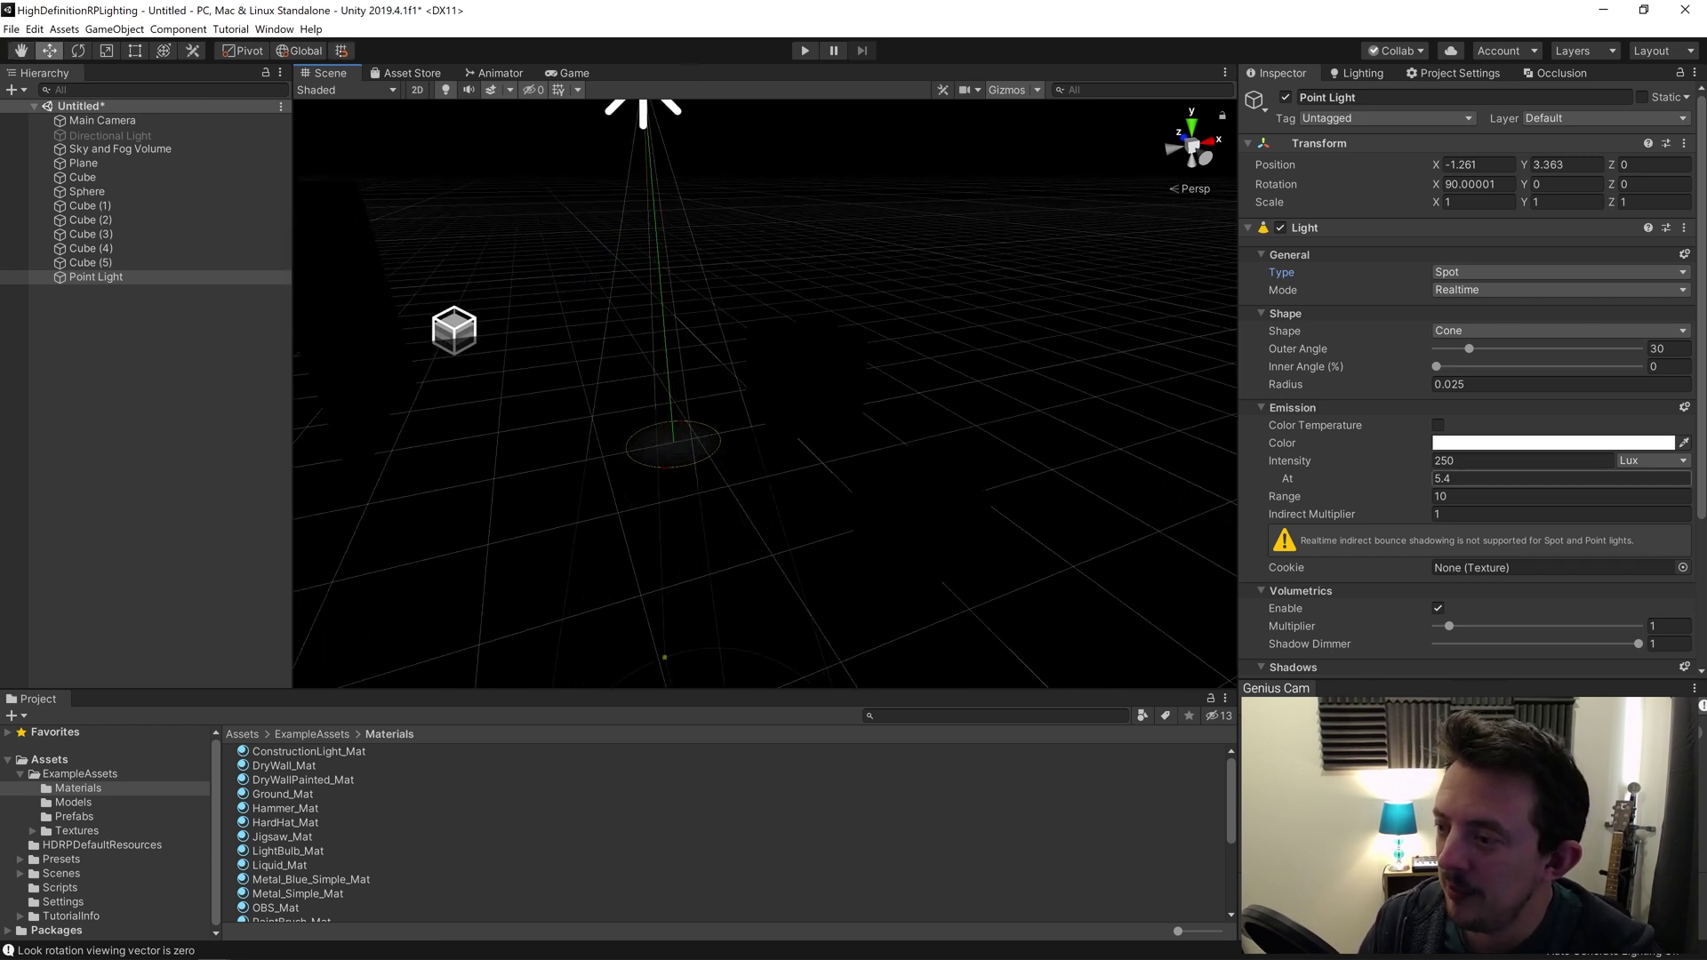
scroll(750, 451, "up", 5)
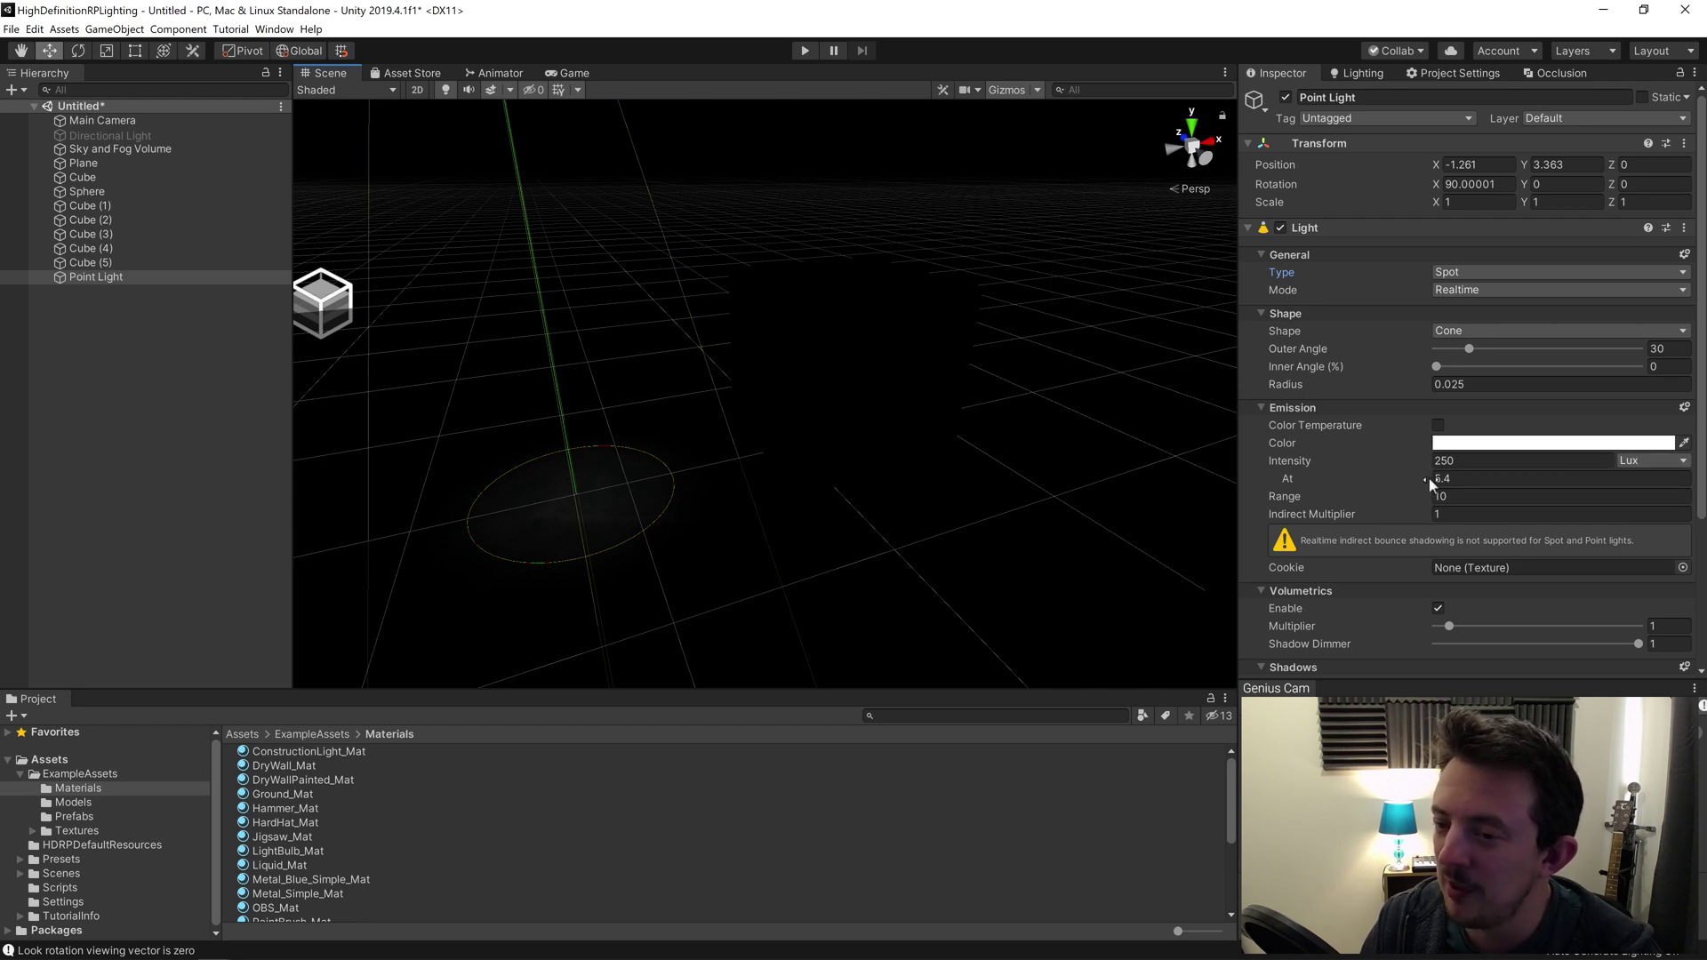
Widen the spotlight cone to 95.94, set inner angle to 36.9% and At to 8.38.
key("f")
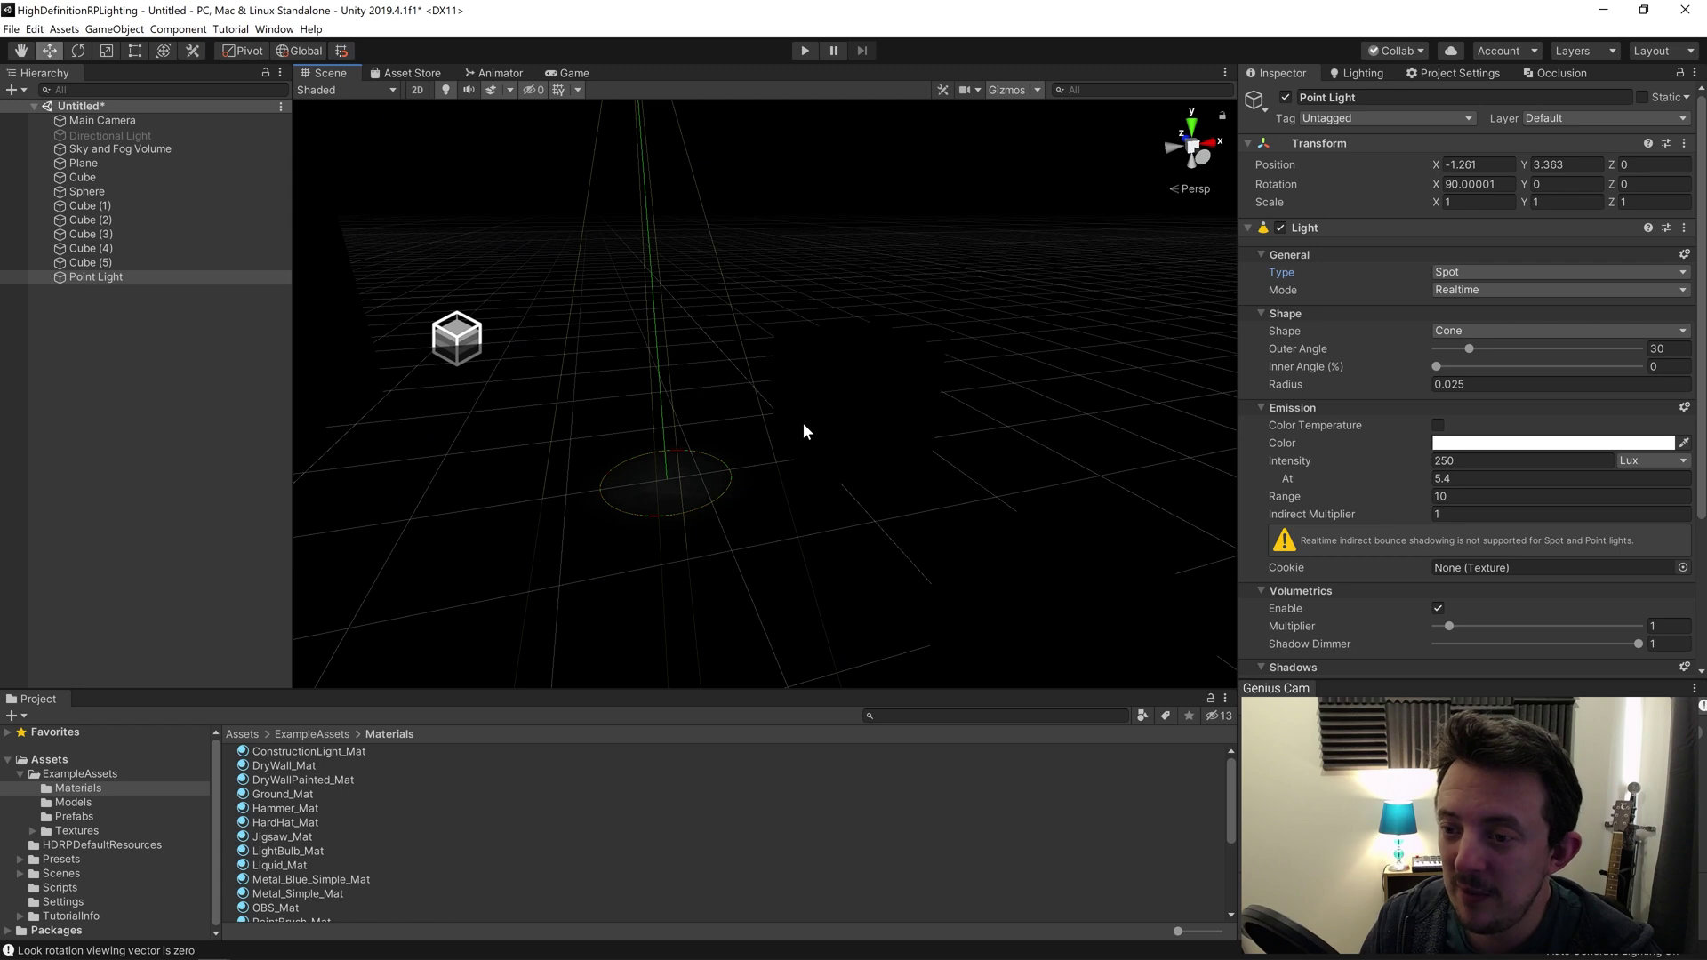
left_click_drag(693, 654, 610, 419)
scroll(706, 456, "up", 2)
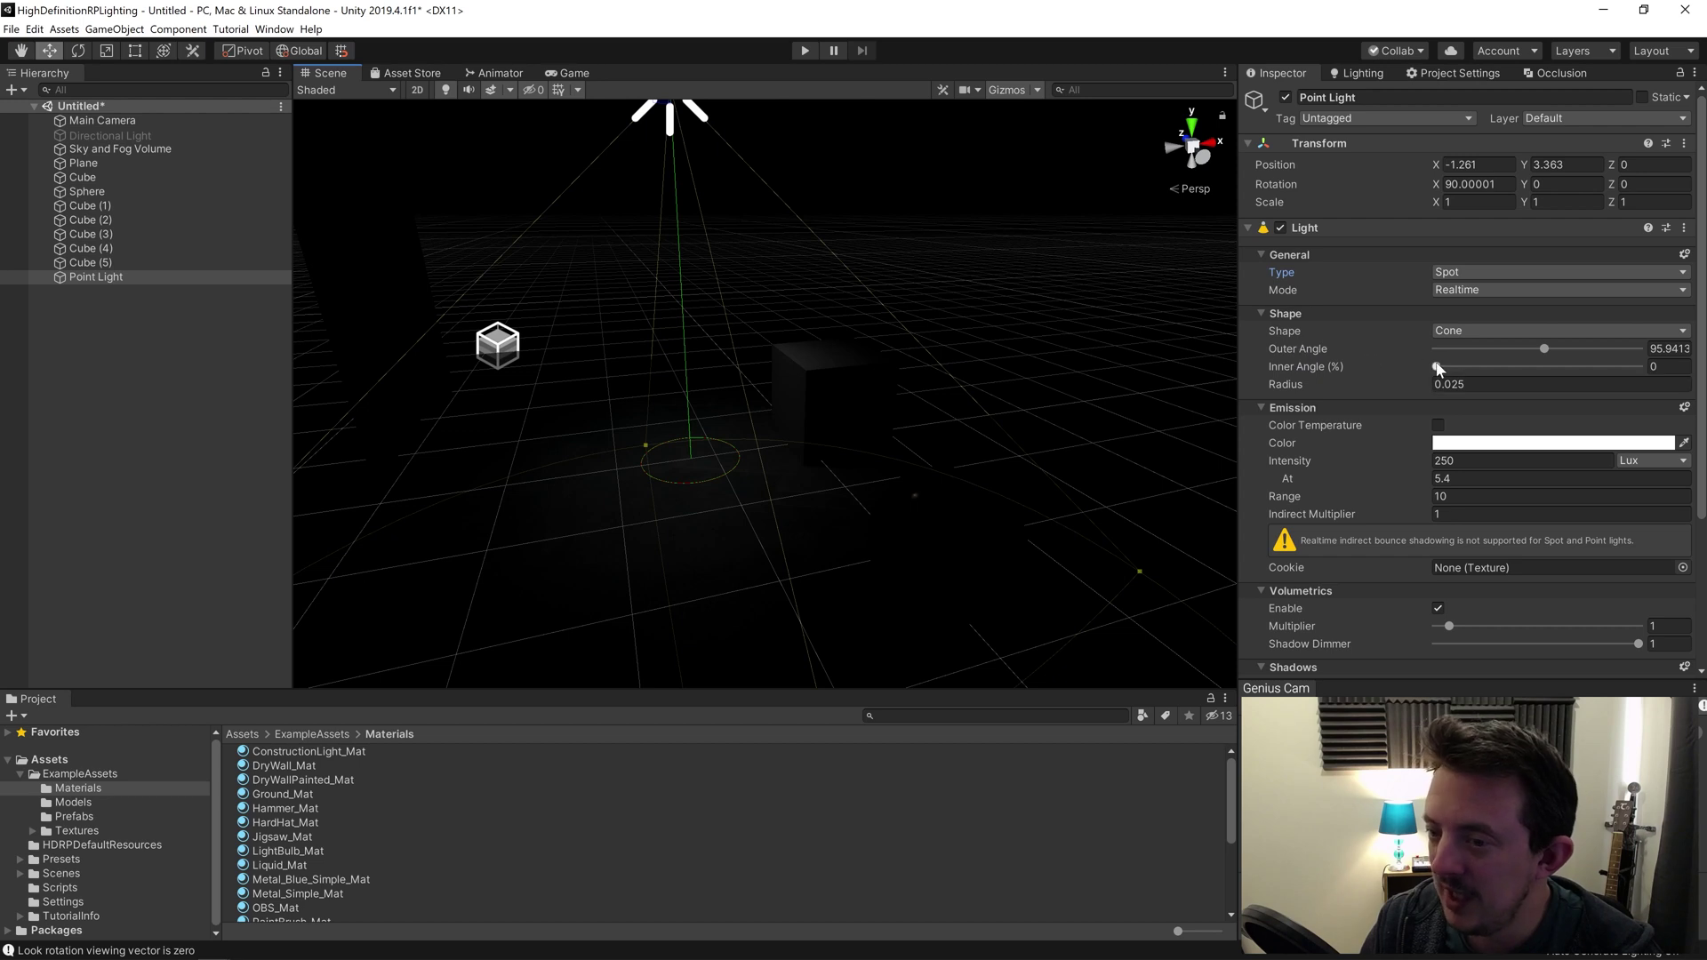
left_click_drag(1436, 366, 1514, 372)
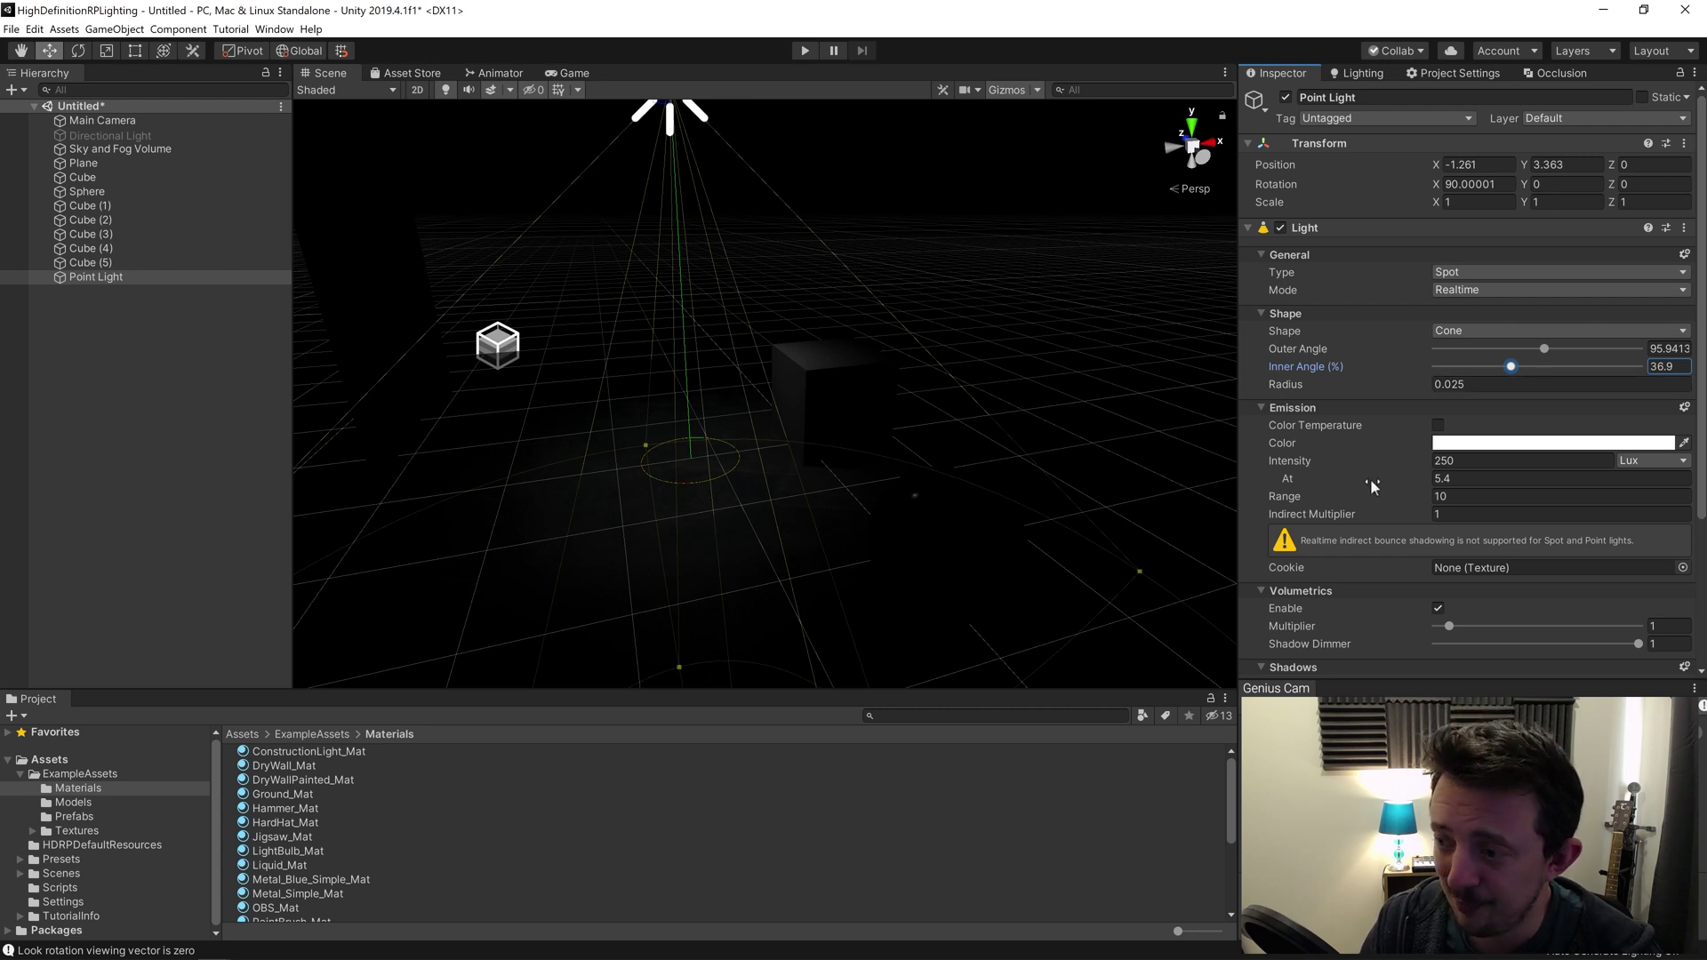
left_click_drag(1399, 480, 1468, 476)
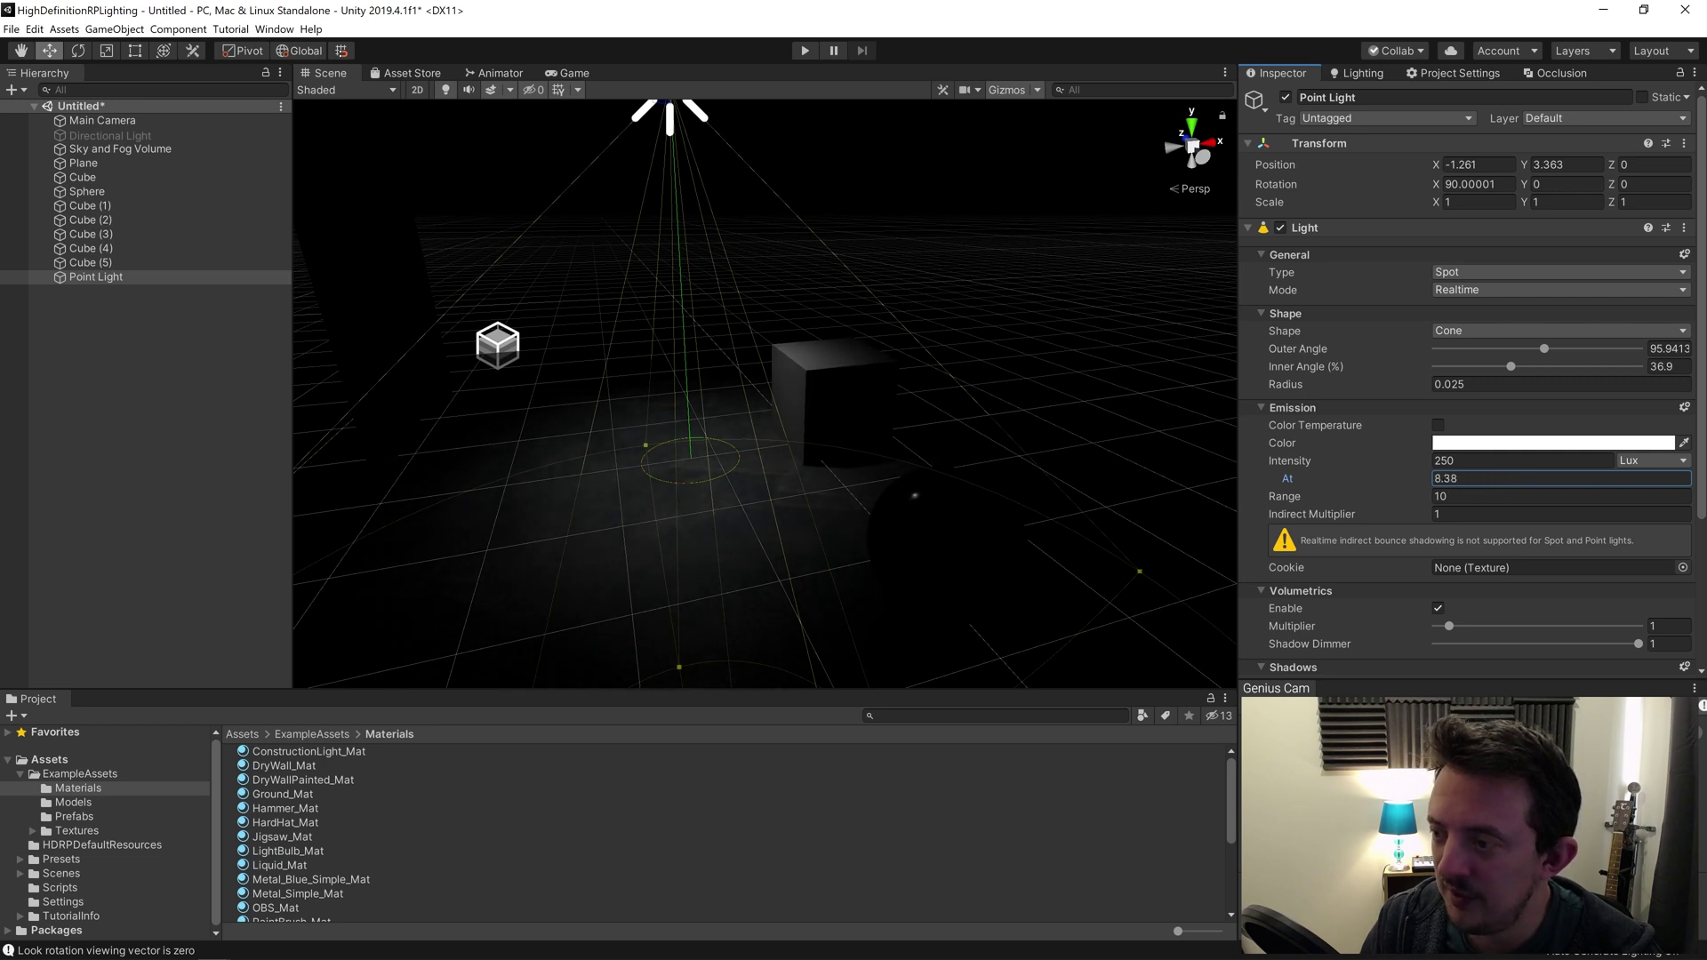
Create an Area Light from the Hierarchy, reset its Transform, and raise its intensity slightly.
left_click(743, 364)
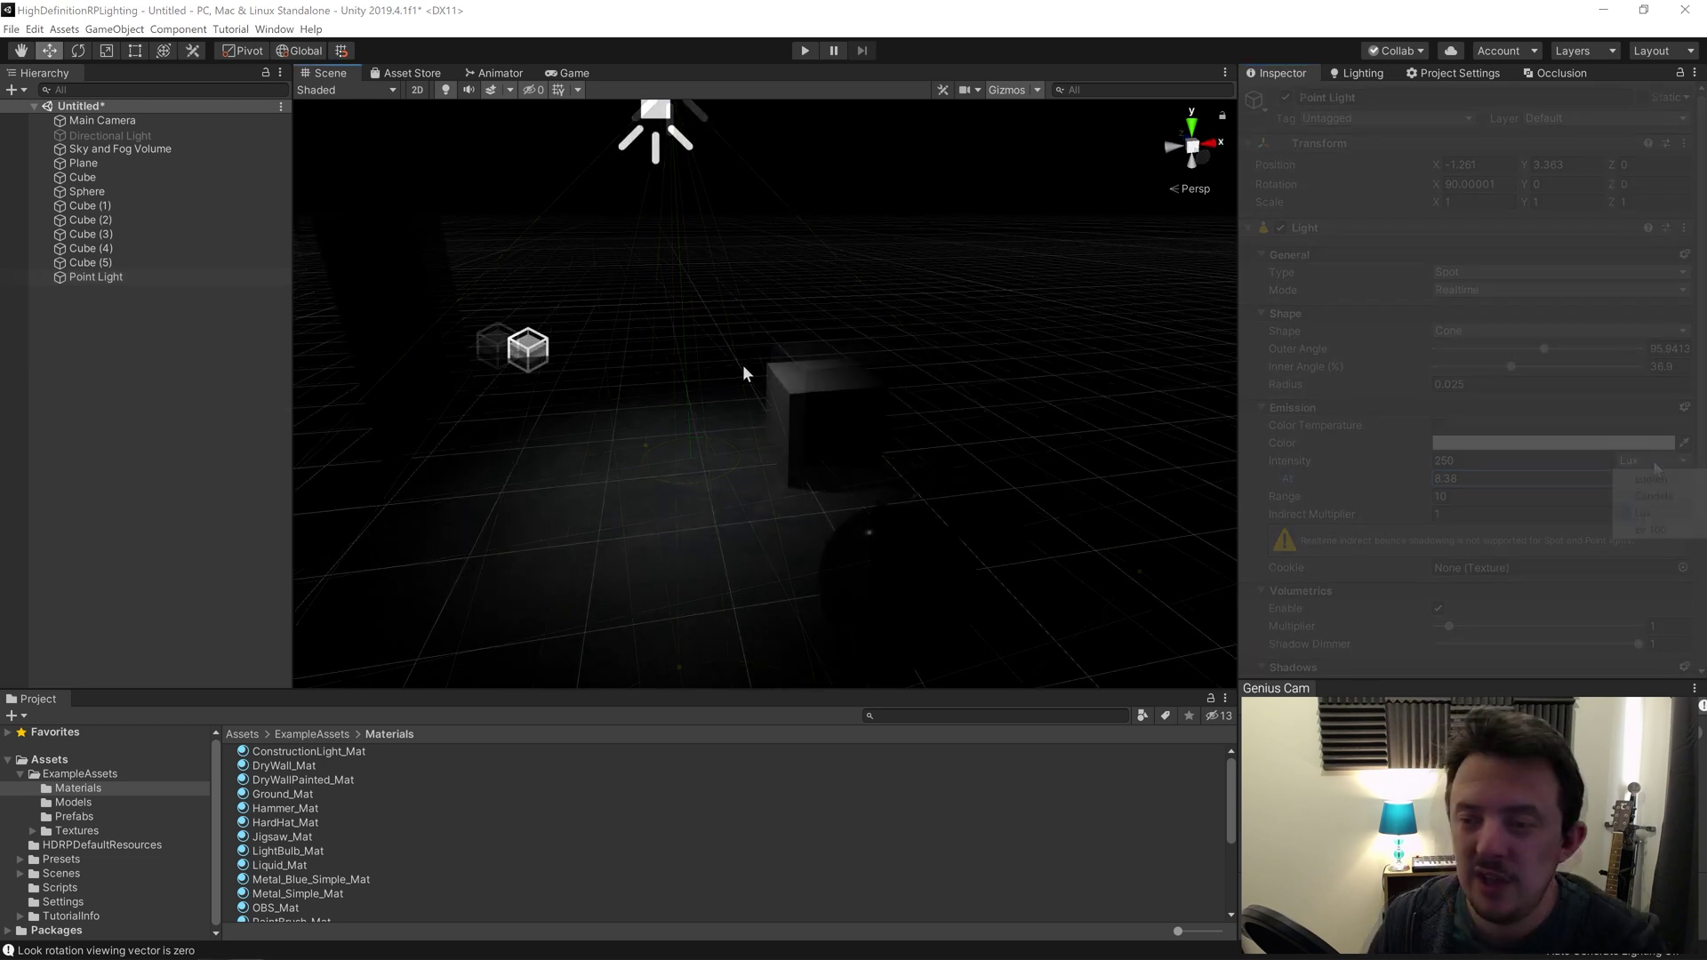
right_click(189, 323)
mouse_move(261, 477)
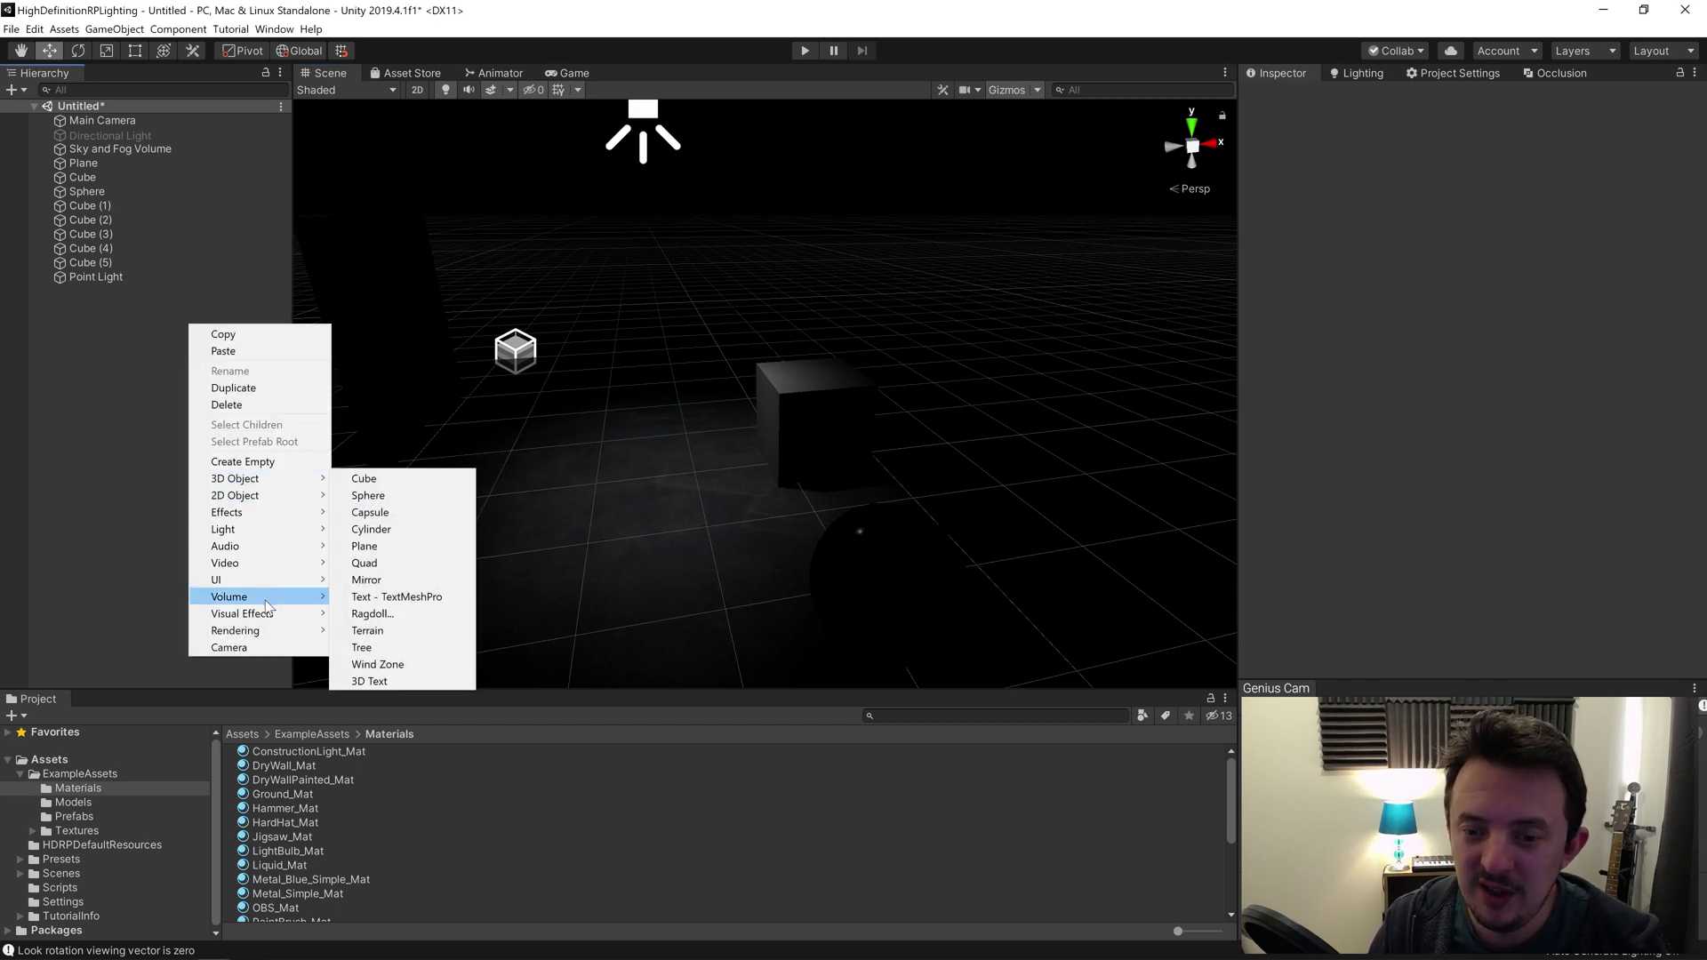
mouse_move(266, 600)
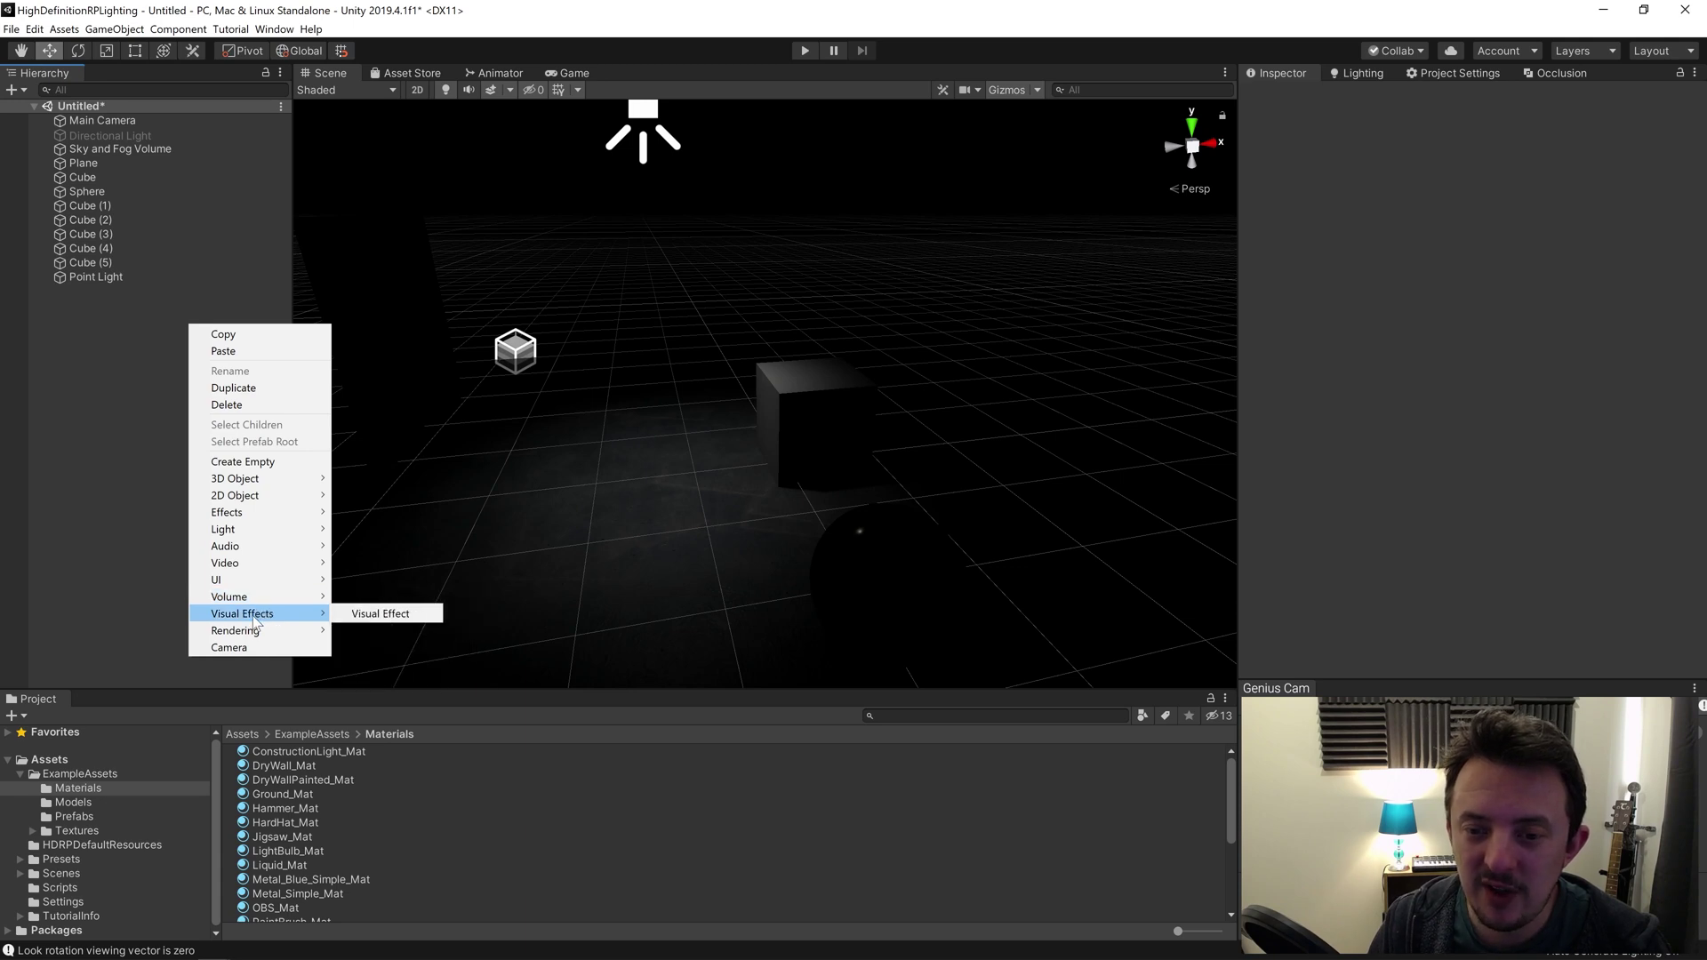
mouse_move(264, 534)
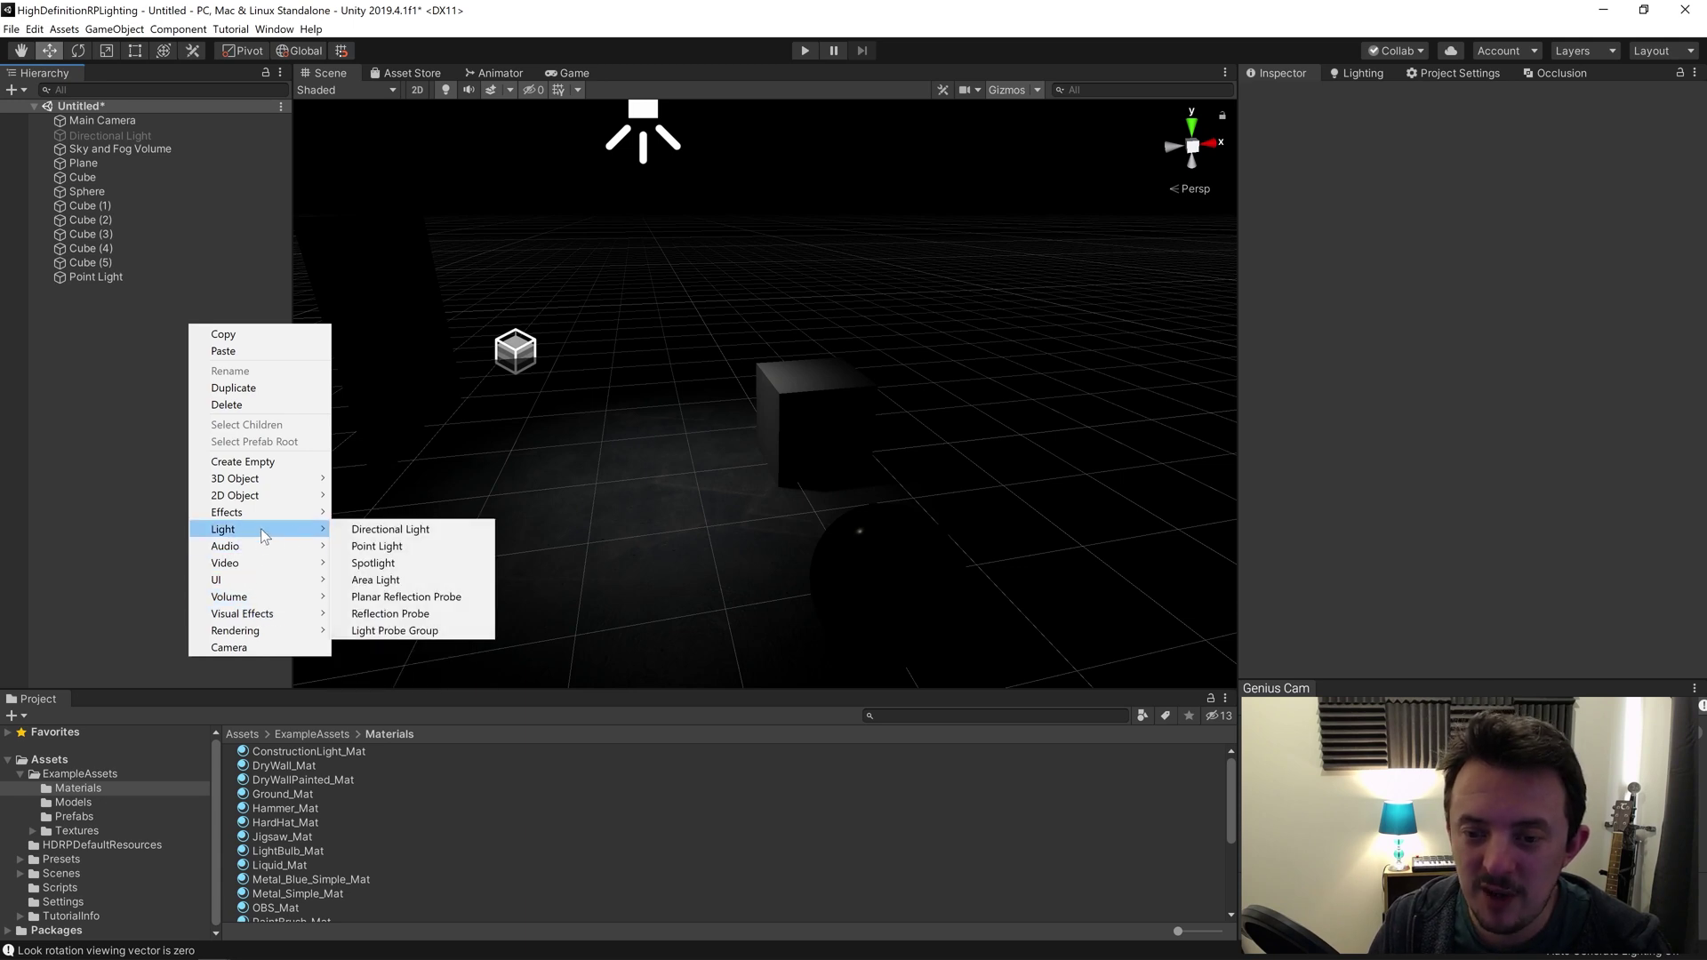
left_click(391, 579)
left_click_drag(767, 343, 767, 191)
left_click(1684, 143)
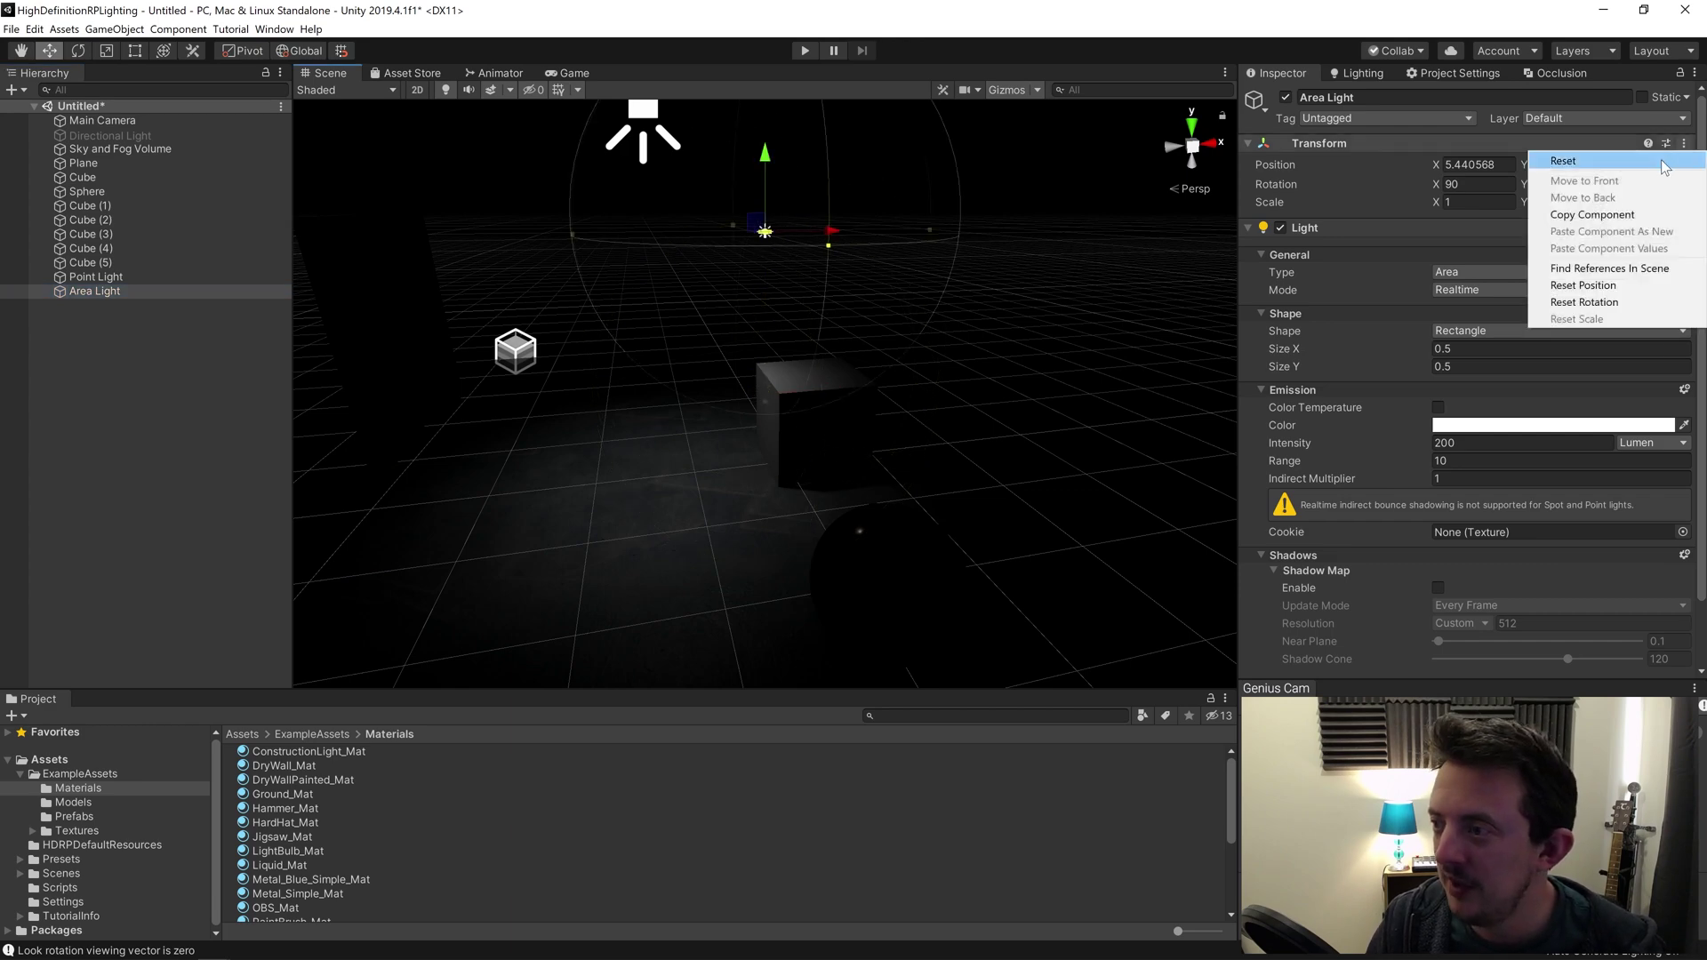
left_click(1543, 160)
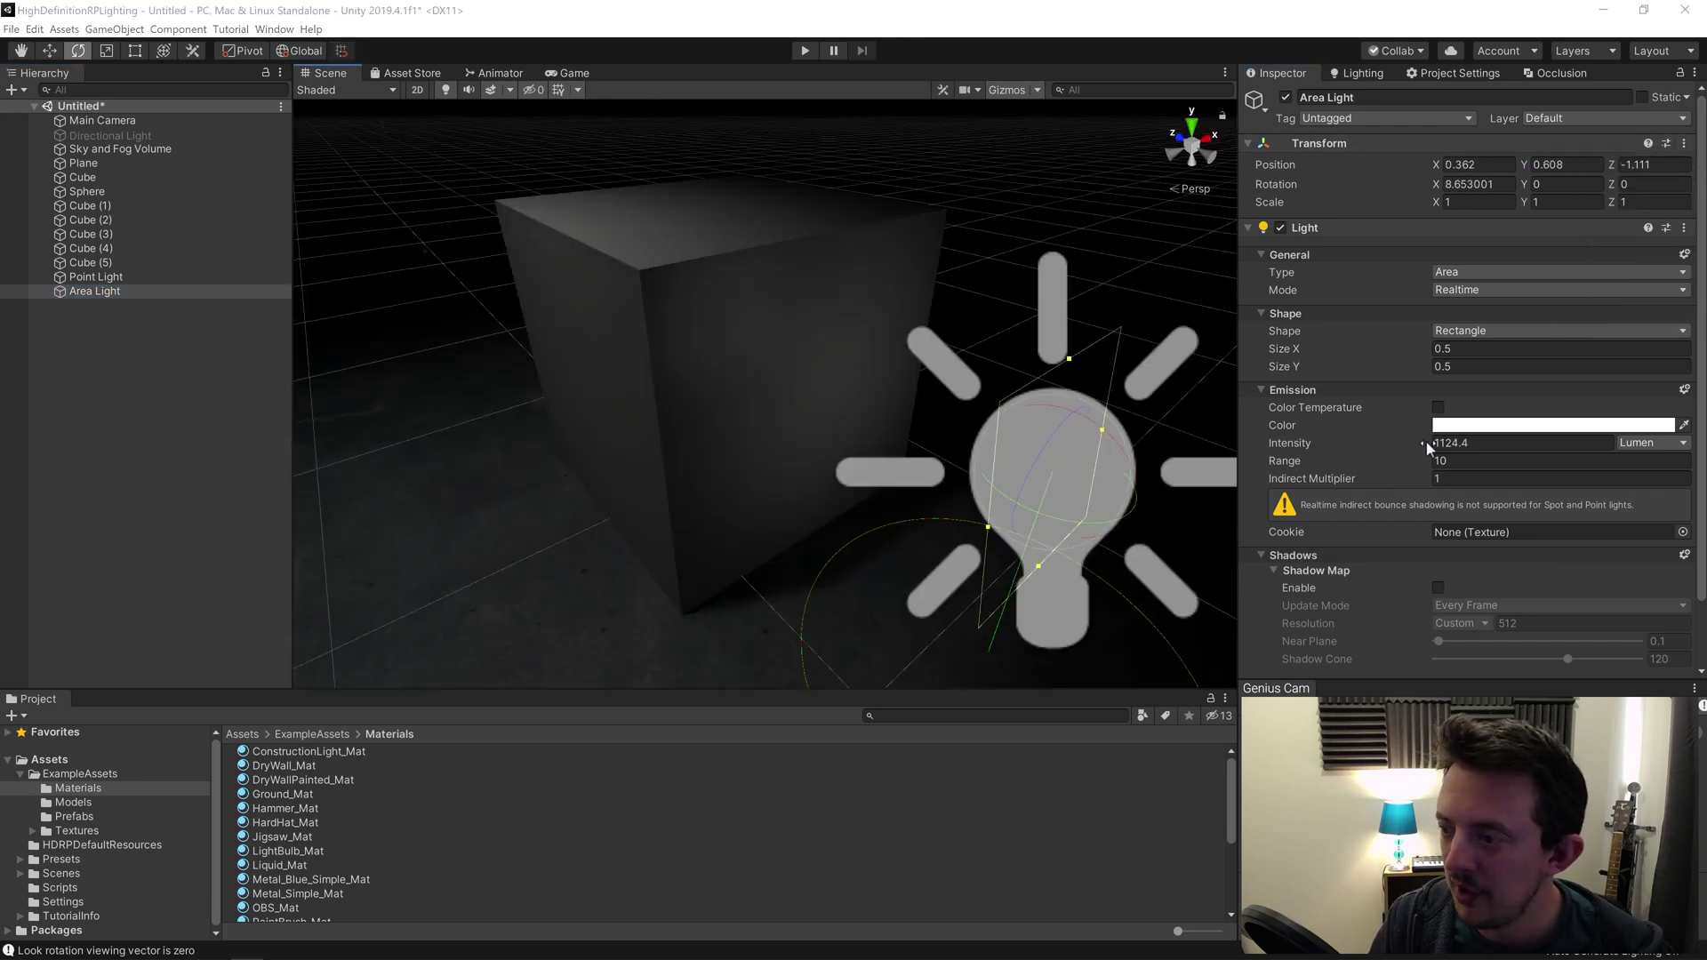
left_click_drag(1427, 447, 1495, 441)
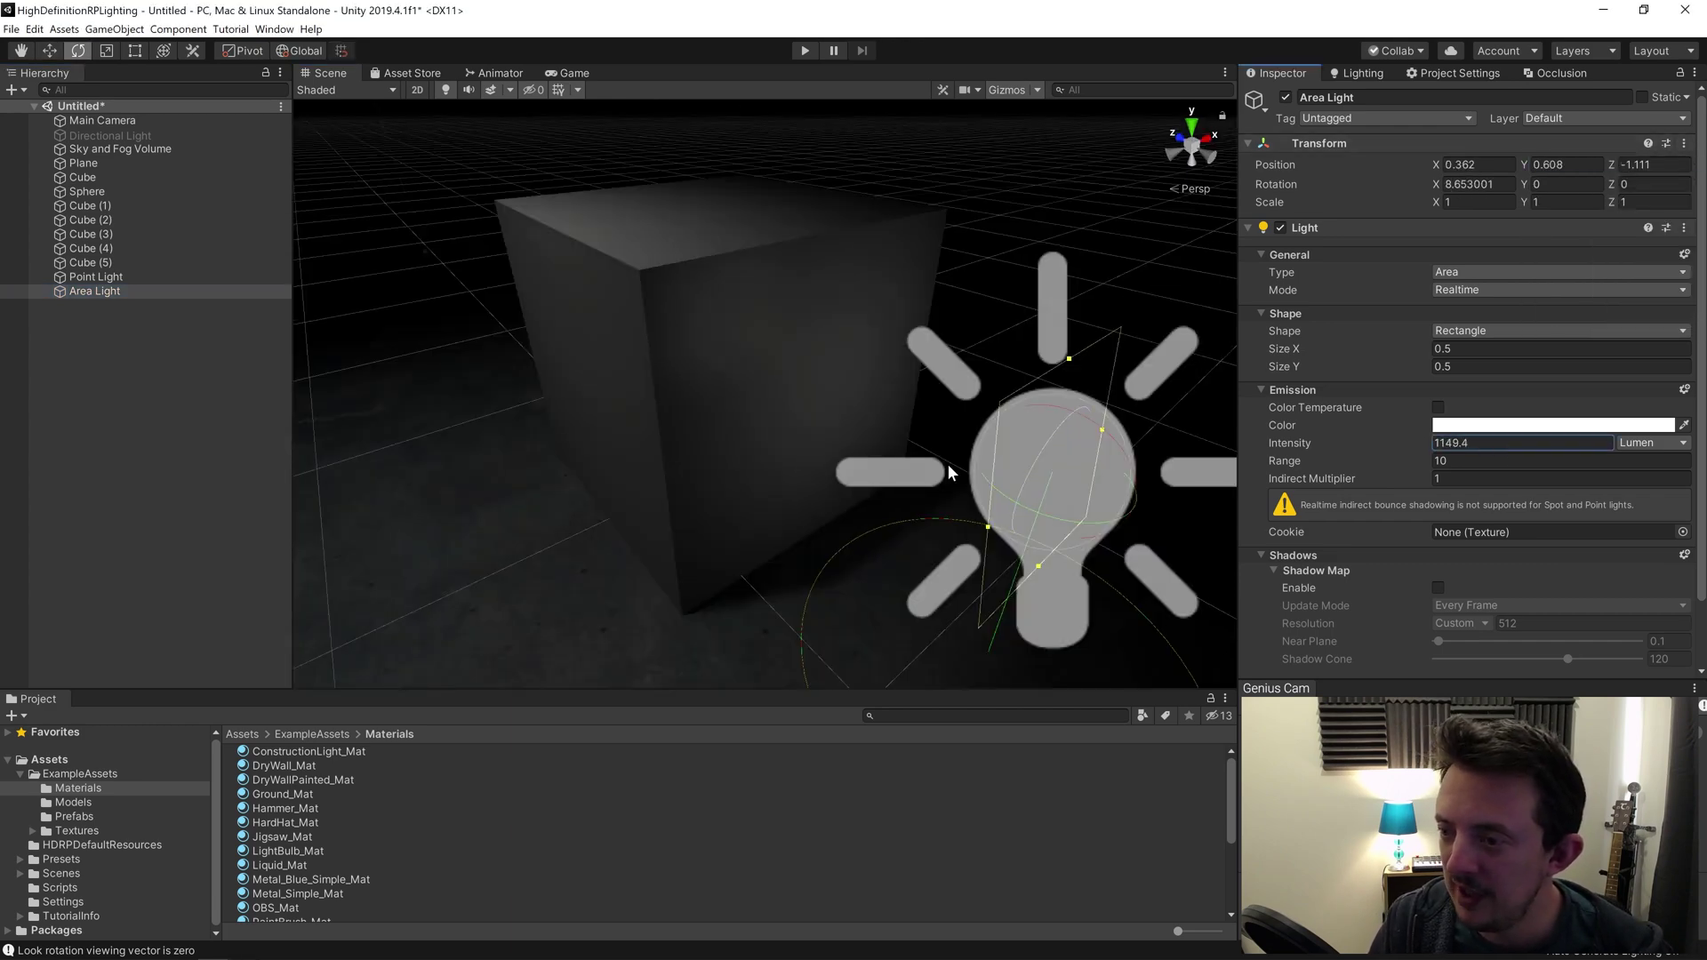
scroll(944, 469, "down", 5)
Switch off the Point Light spotlight and move the Area Light sideways along X.
left_click(570, 125)
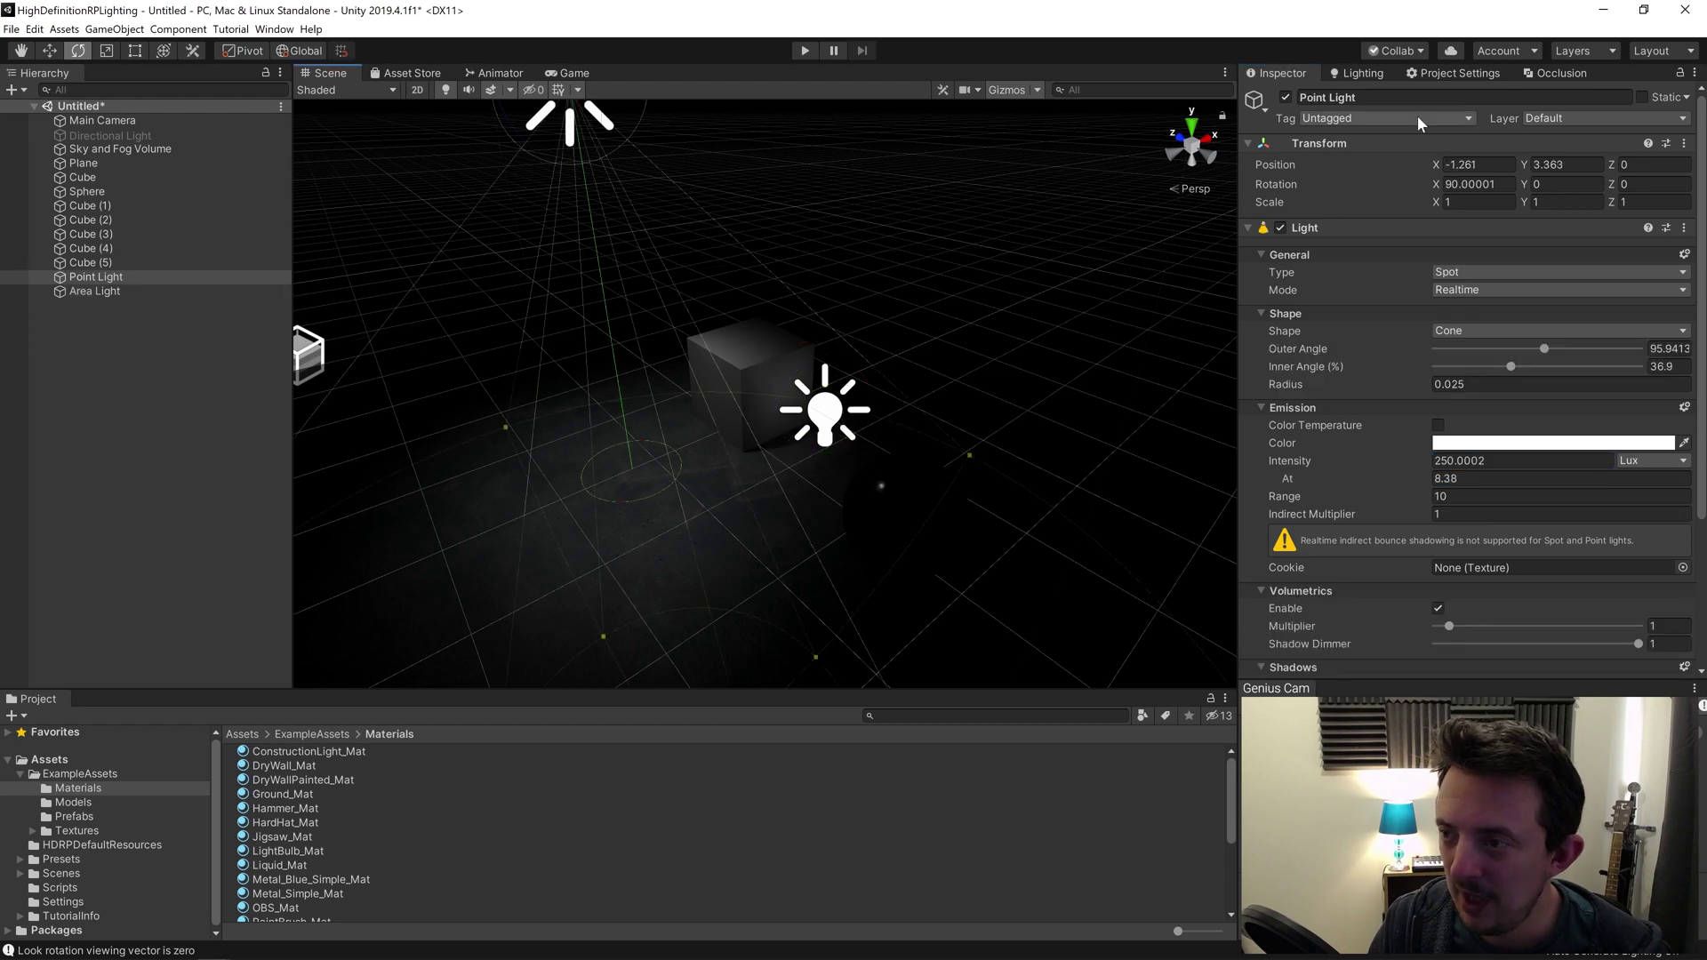
left_click(1286, 97)
left_click(834, 446)
key("f")
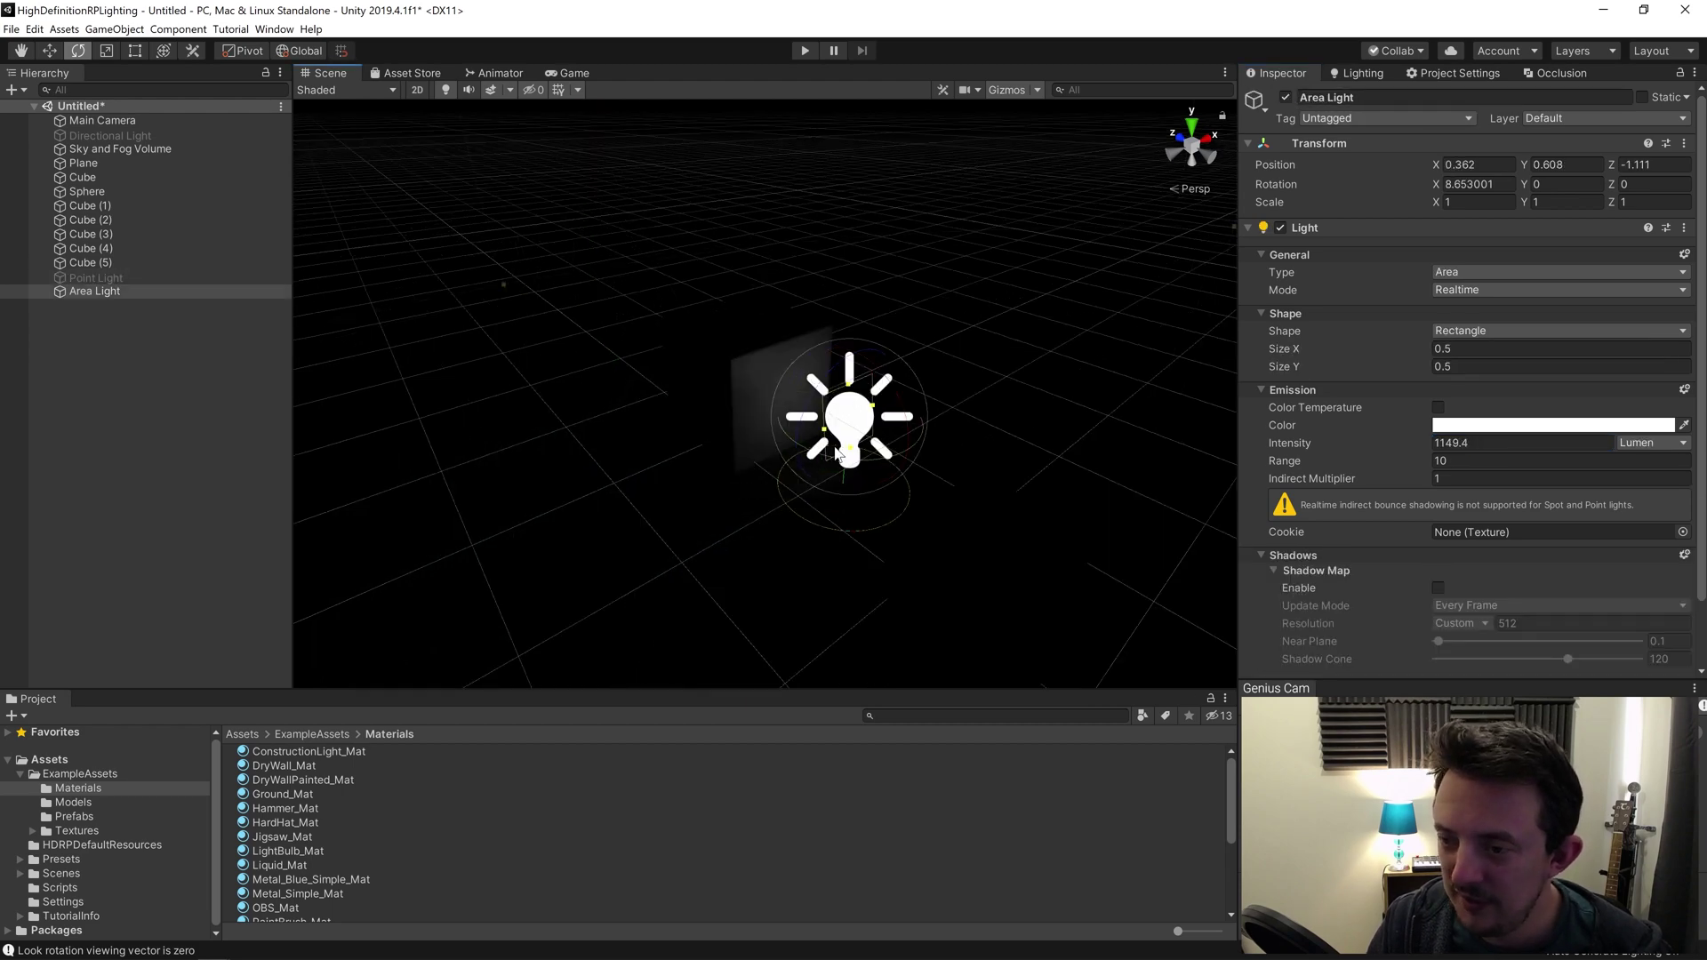
scroll(969, 507, "down", 4)
key("w")
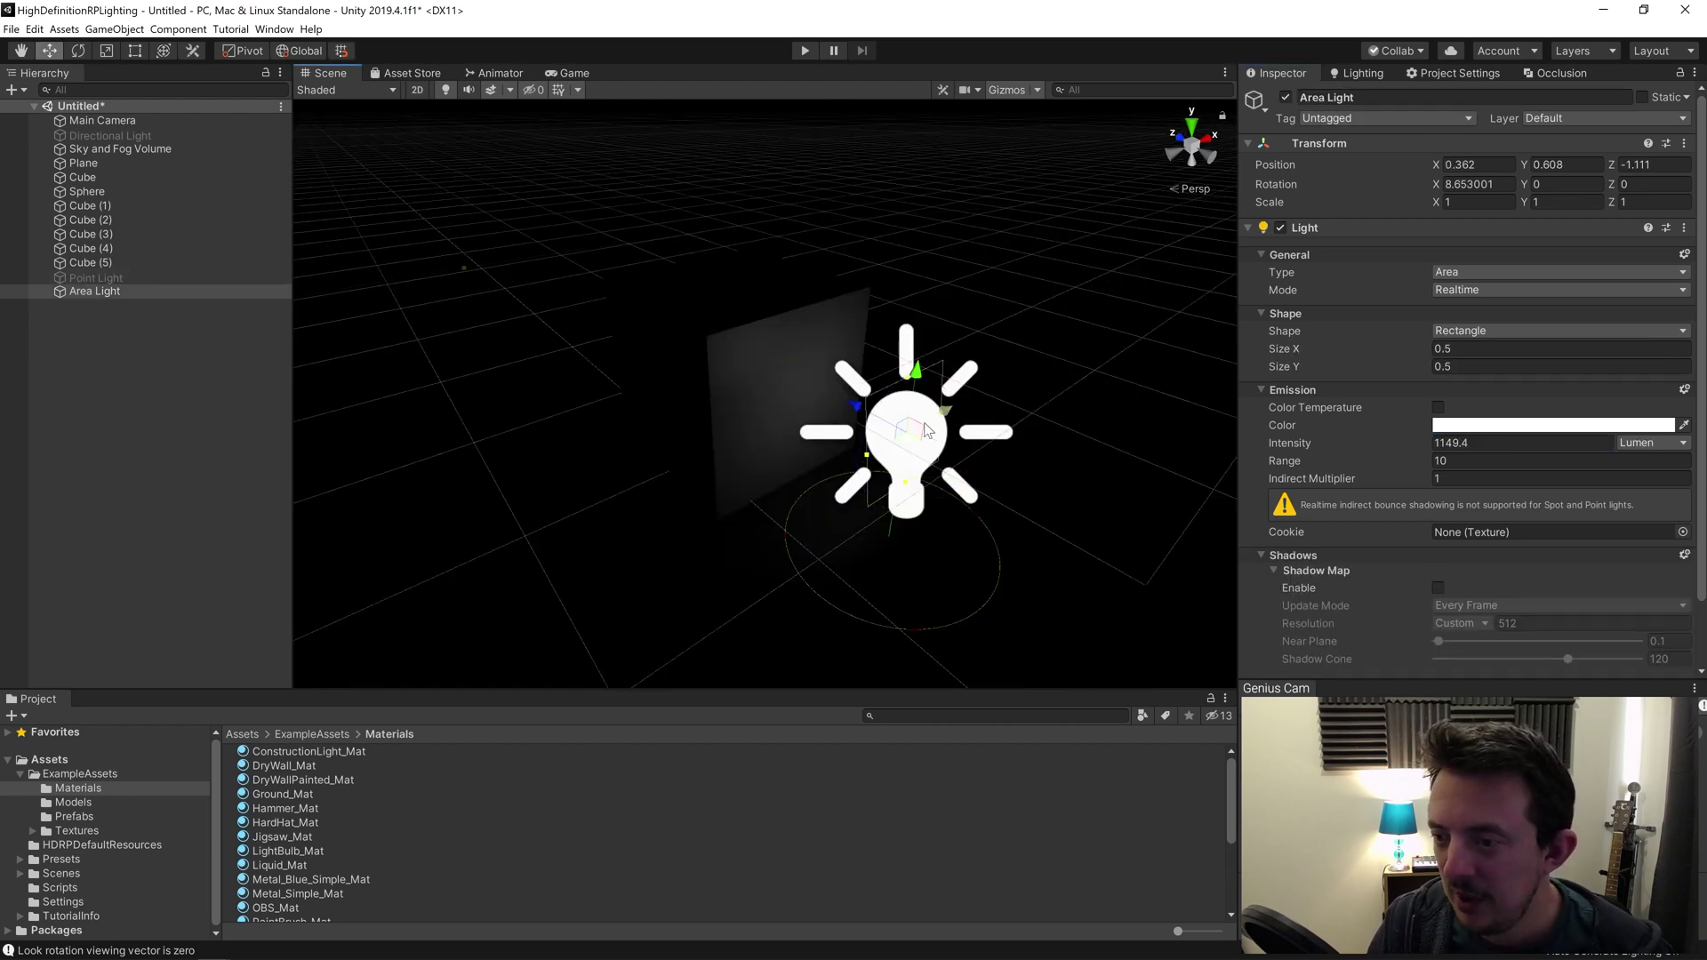
left_click_drag(957, 414, 889, 391)
key("e")
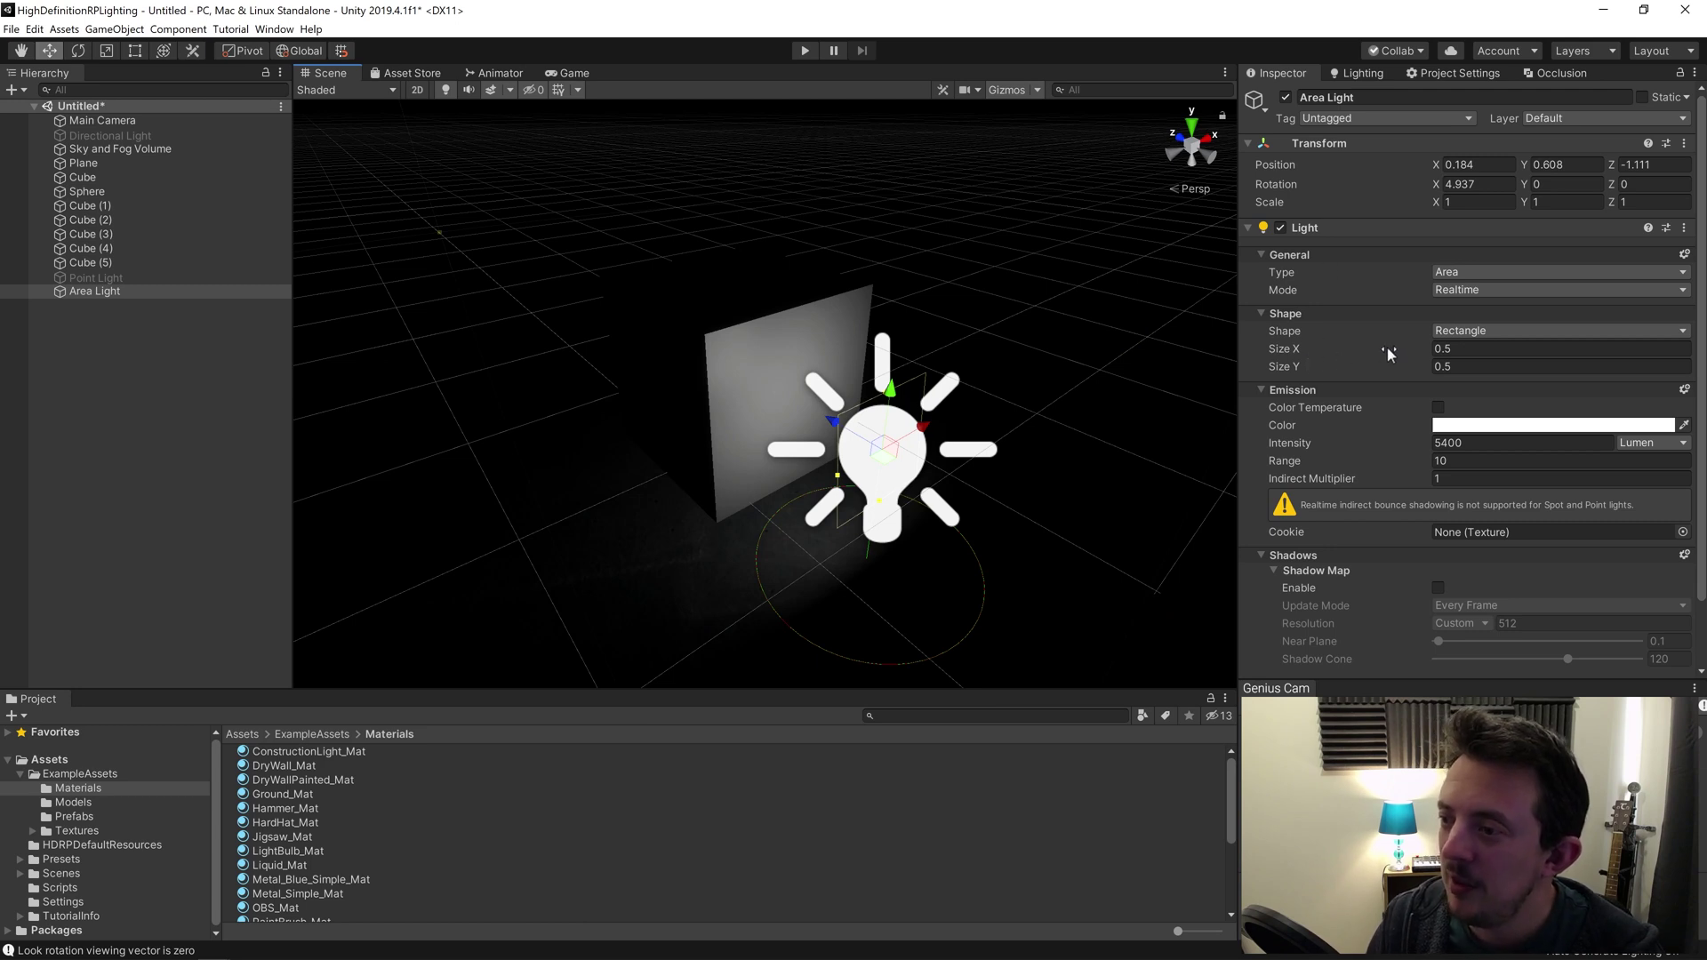
Give the Area Light Size X 1, 19.18 Ev 100 intensity, shadow maps on, and turn it toward the sphere.
left_click(1469, 348)
type("1")
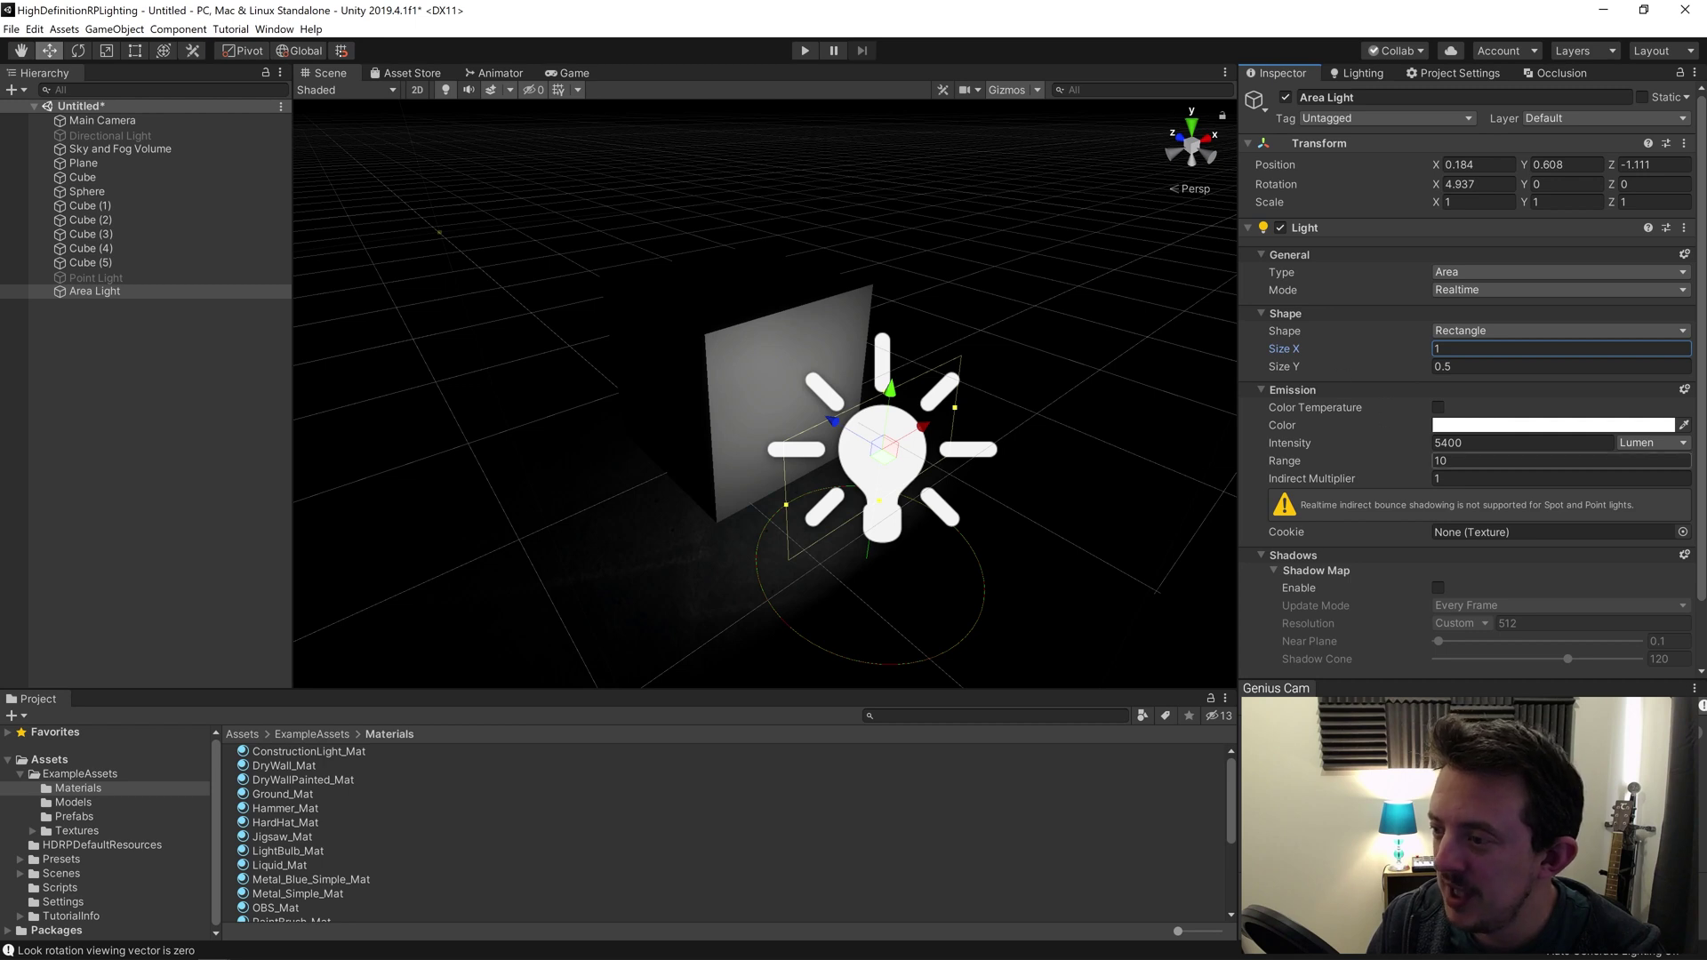
left_click(1652, 443)
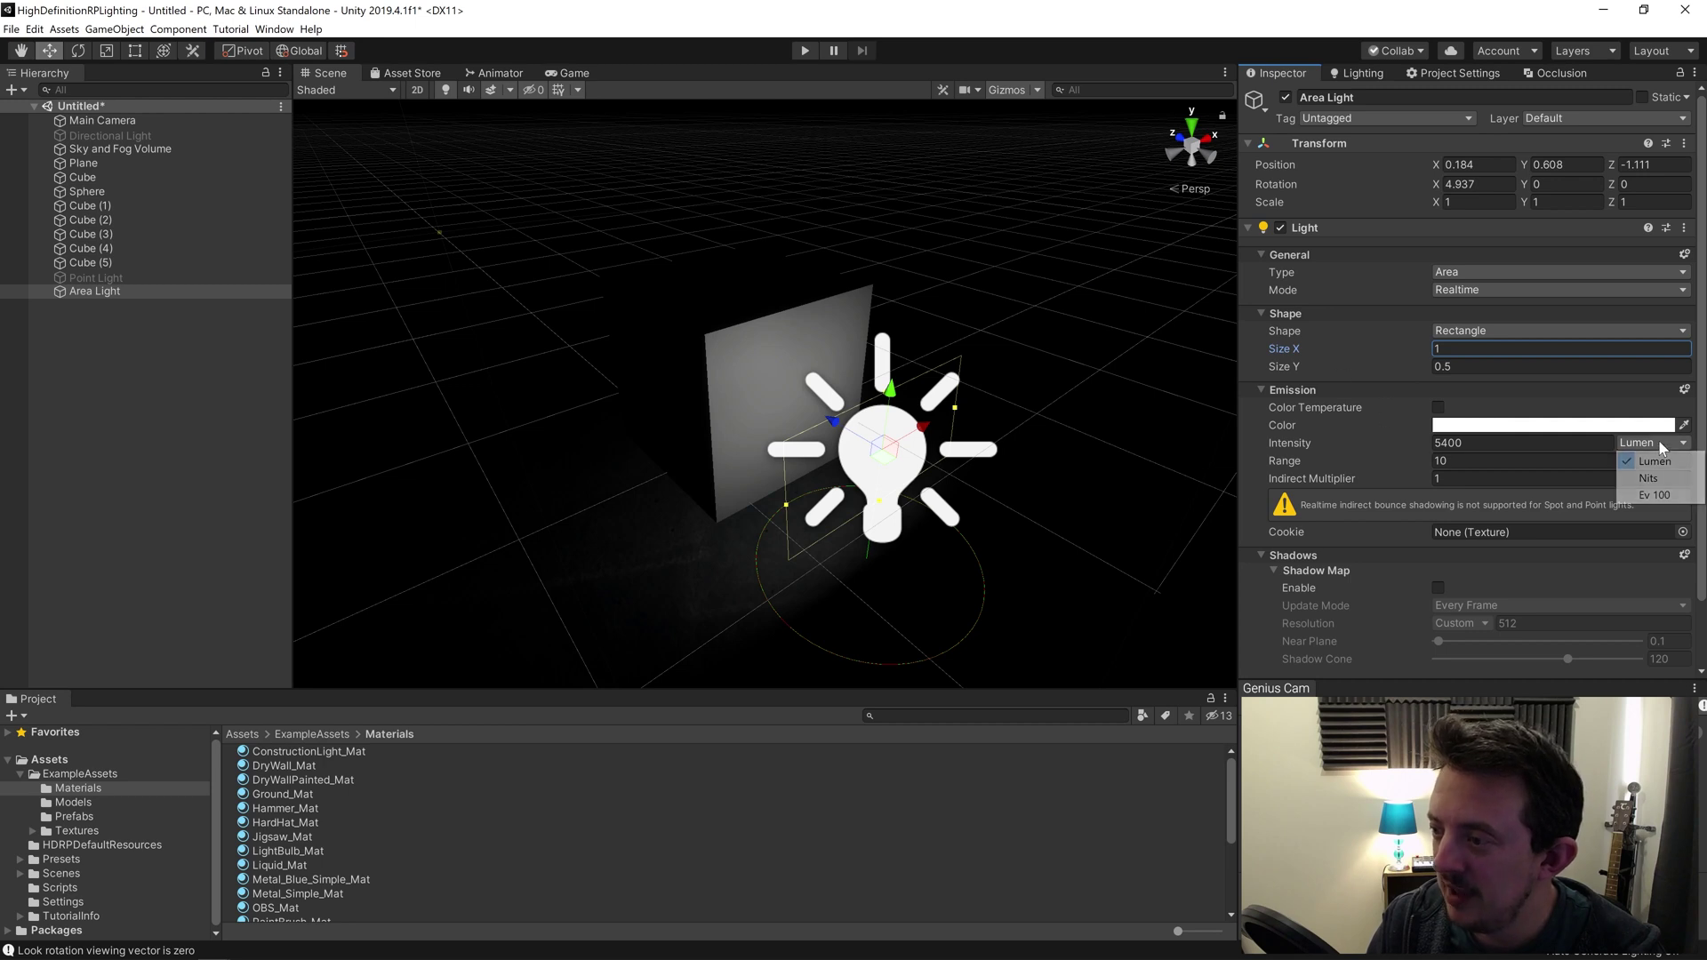
left_click(1654, 498)
scroll(1412, 583, "down", 2)
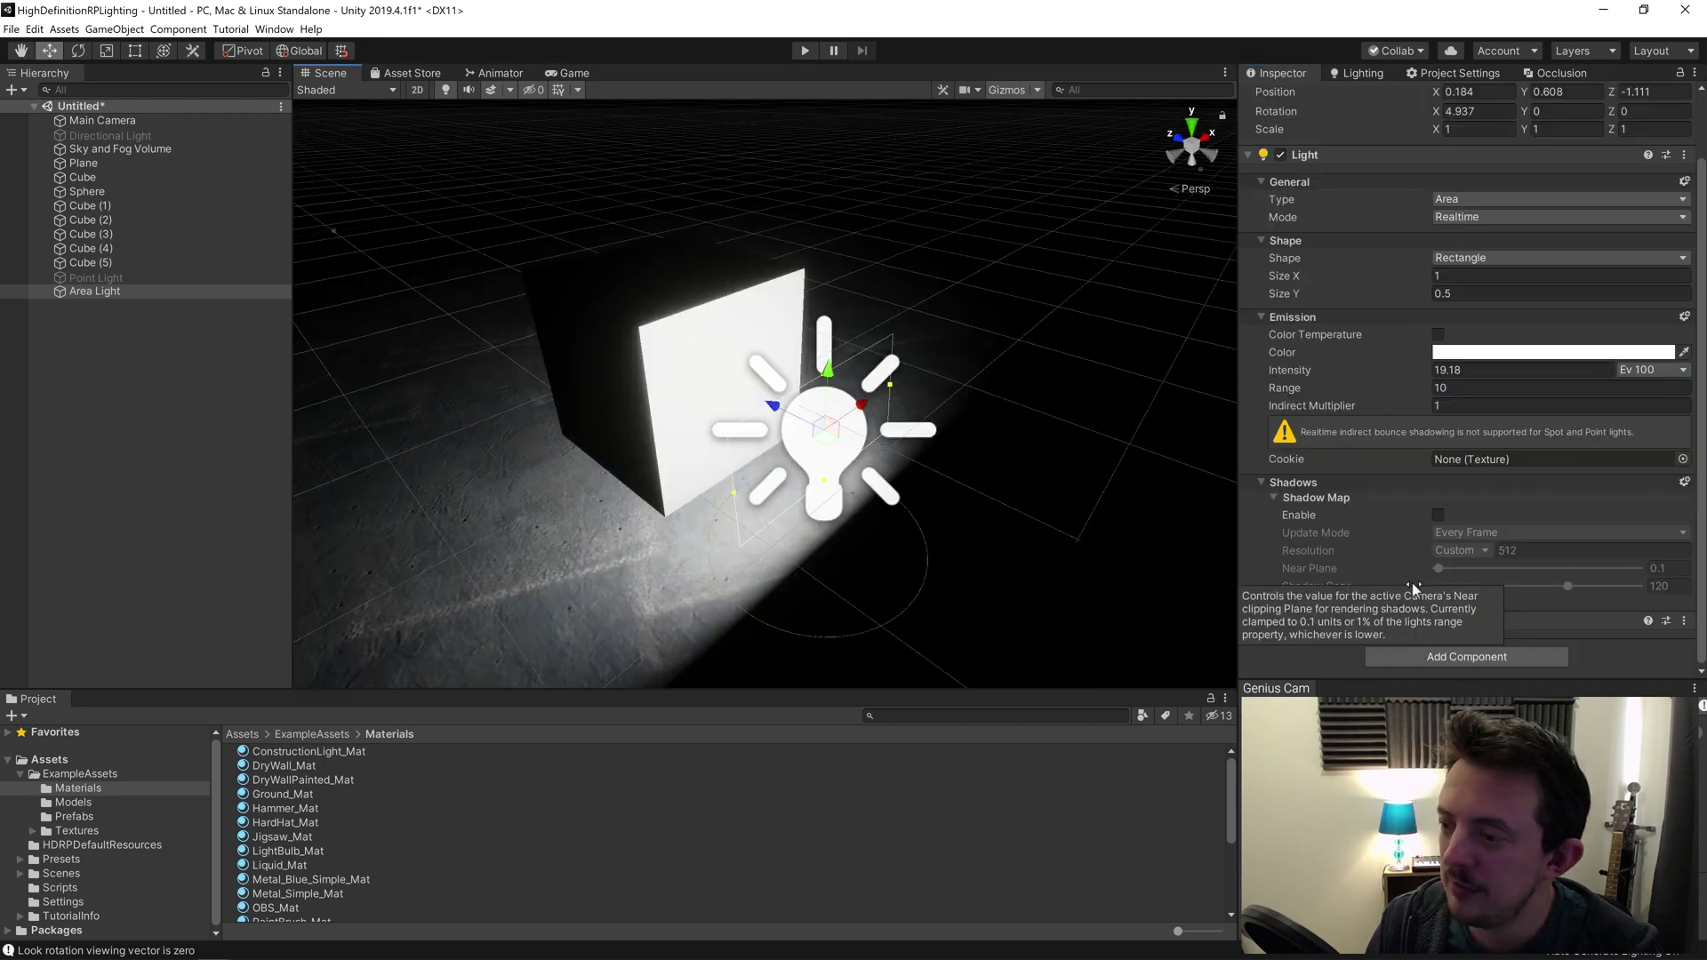
left_click(1438, 514)
key("e")
left_click_drag(872, 419, 819, 430)
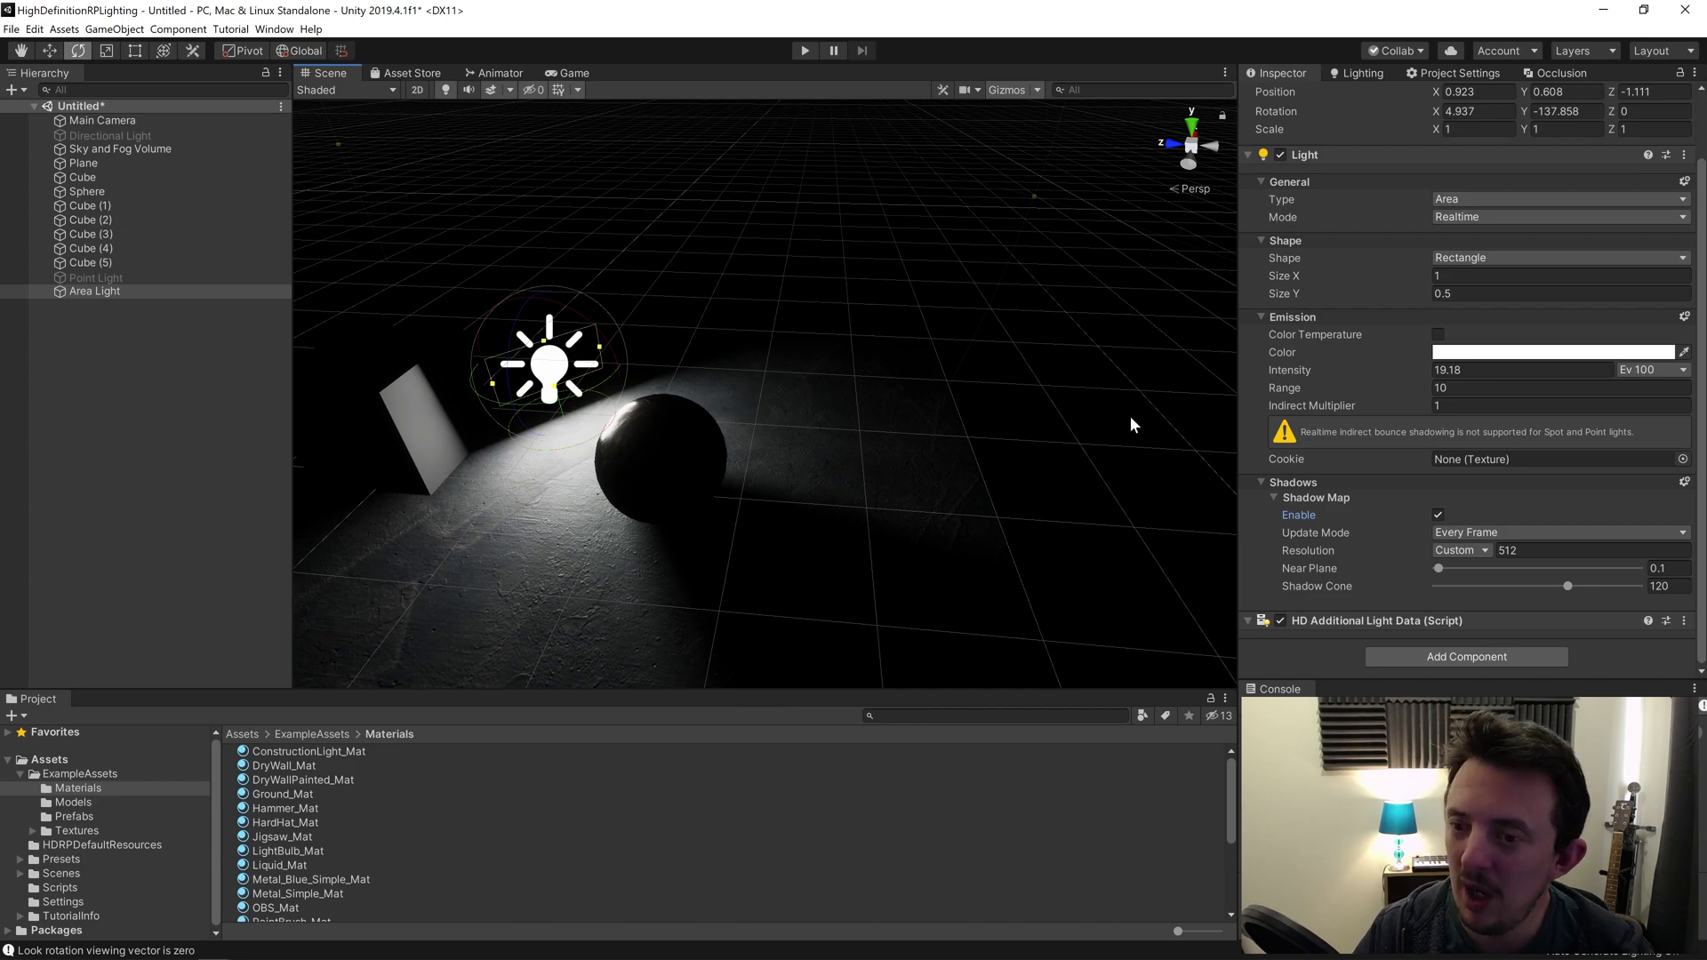